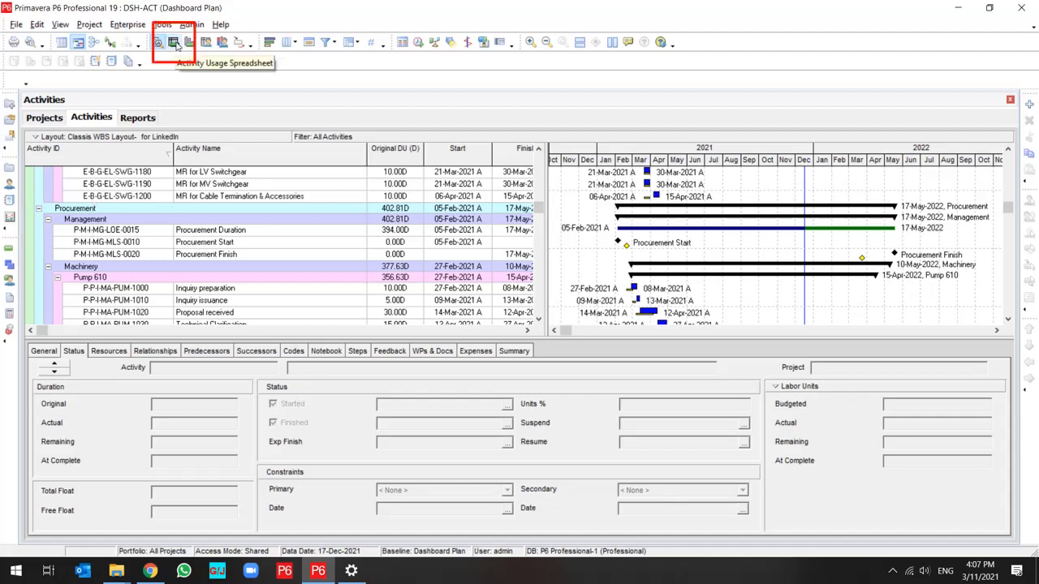
Show the Activity Usage Spreadsheet below the activity table and set its timescale date interval to Year/Month.
{"action": "left_click", "coordinate": [173, 43]}
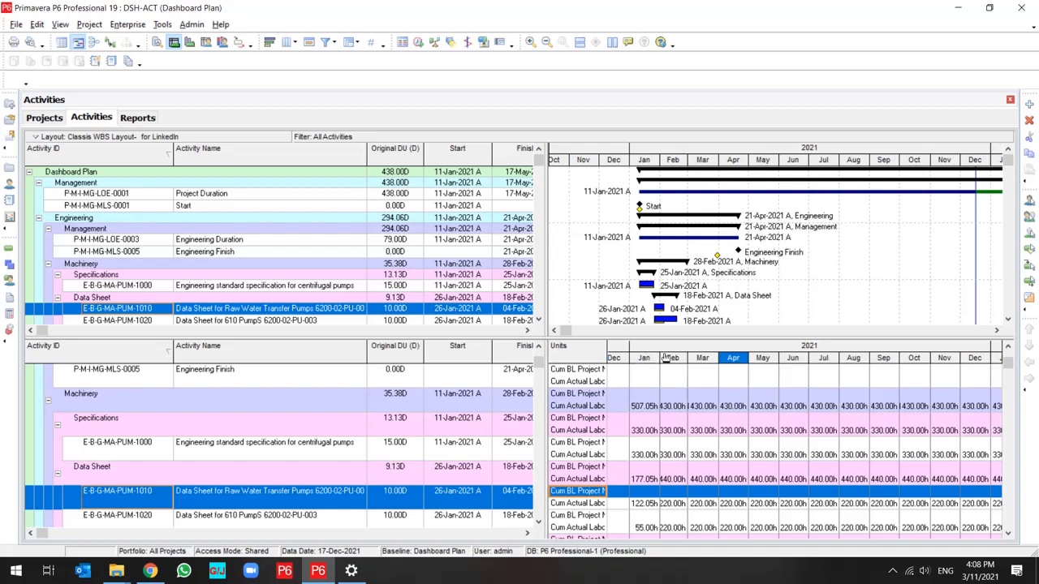
{"action": "right_click", "coordinate": [666, 358]}
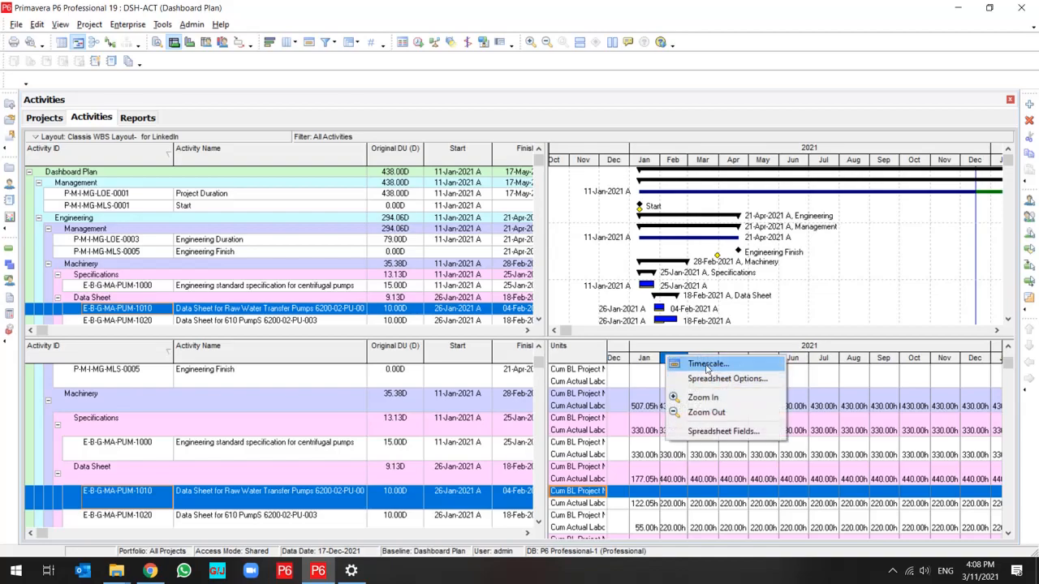
{"action": "left_click", "coordinate": [700, 364]}
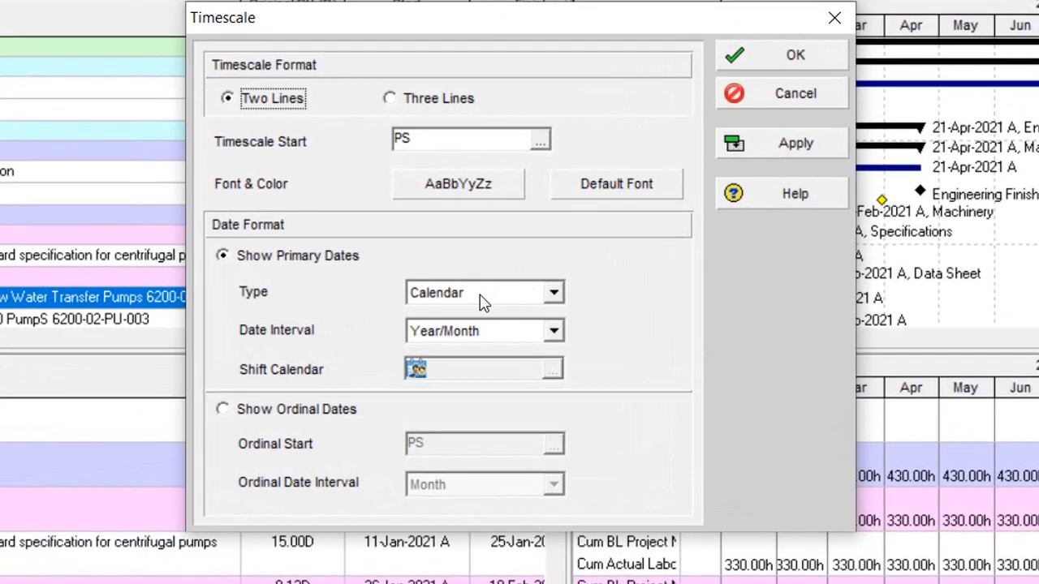
{"action": "left_click", "coordinate": [475, 335]}
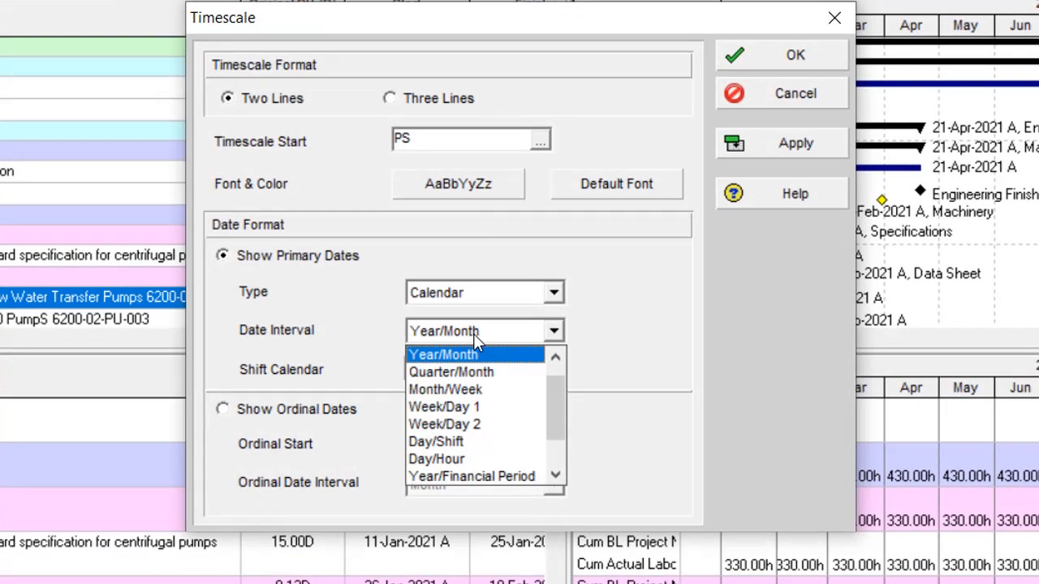
{"action": "scroll", "coordinate": [473, 334], "scroll_direction": "up", "scroll_amount": 1}
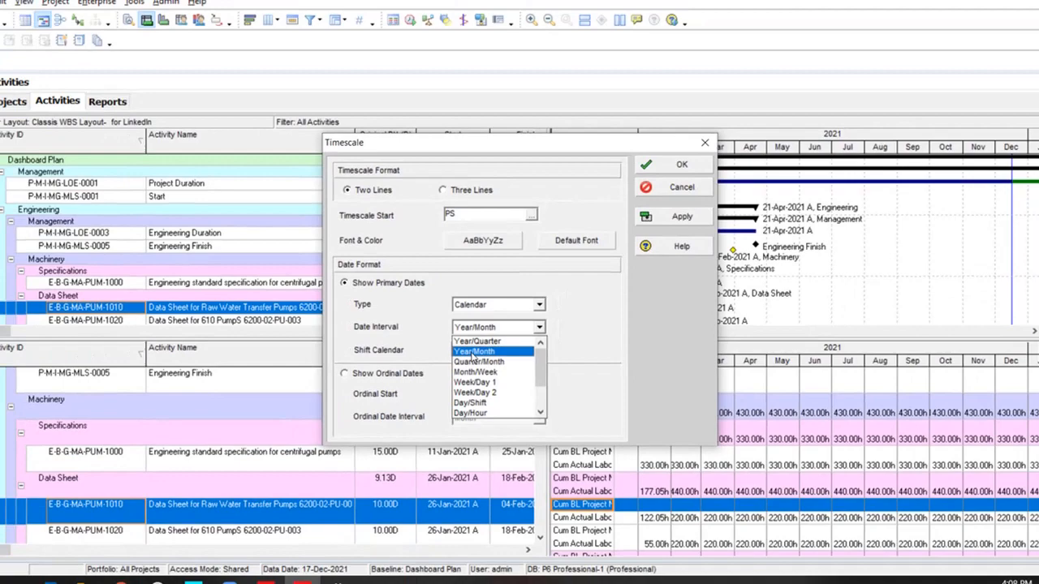
{"action": "left_click", "coordinate": [459, 374]}
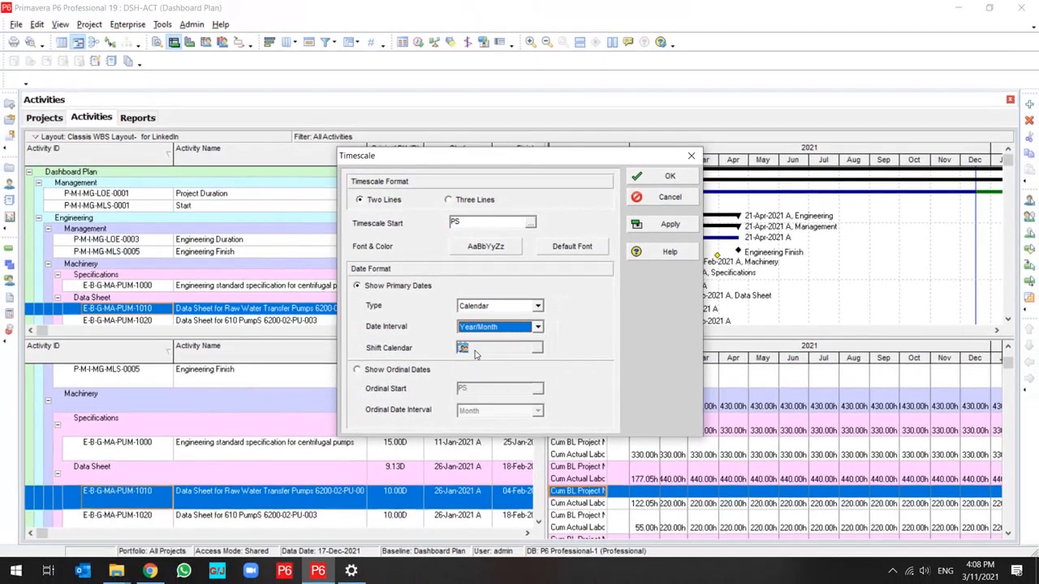
{"action": "left_click", "coordinate": [664, 181]}
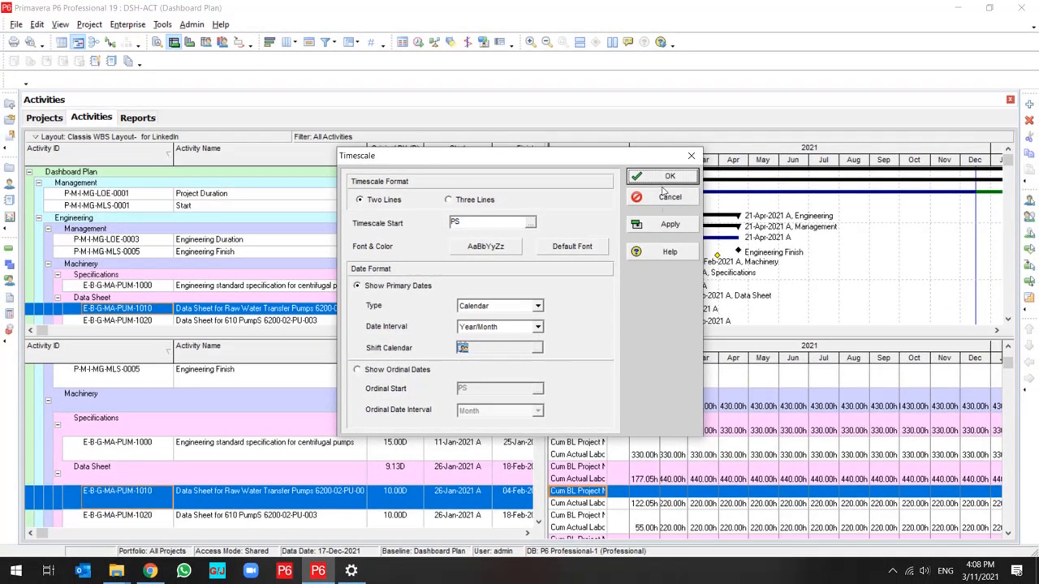
Open the saved activity layout "21-03-01 - ACT DSH".
{"action": "left_click", "coordinate": [35, 137]}
{"action": "mouse_move", "coordinate": [114, 152]}
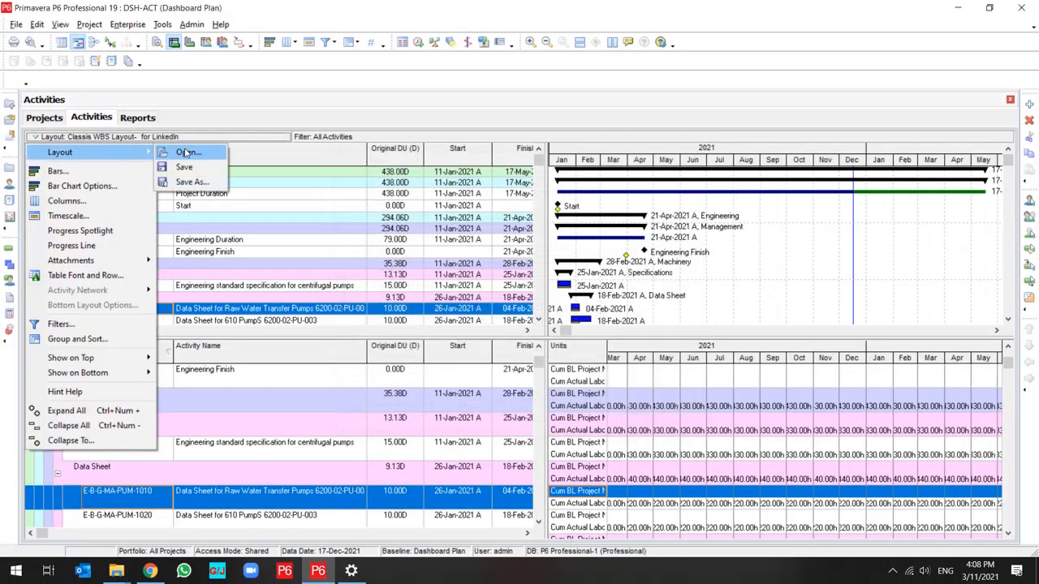
{"action": "left_click", "coordinate": [185, 152]}
{"action": "left_click", "coordinate": [521, 308]}
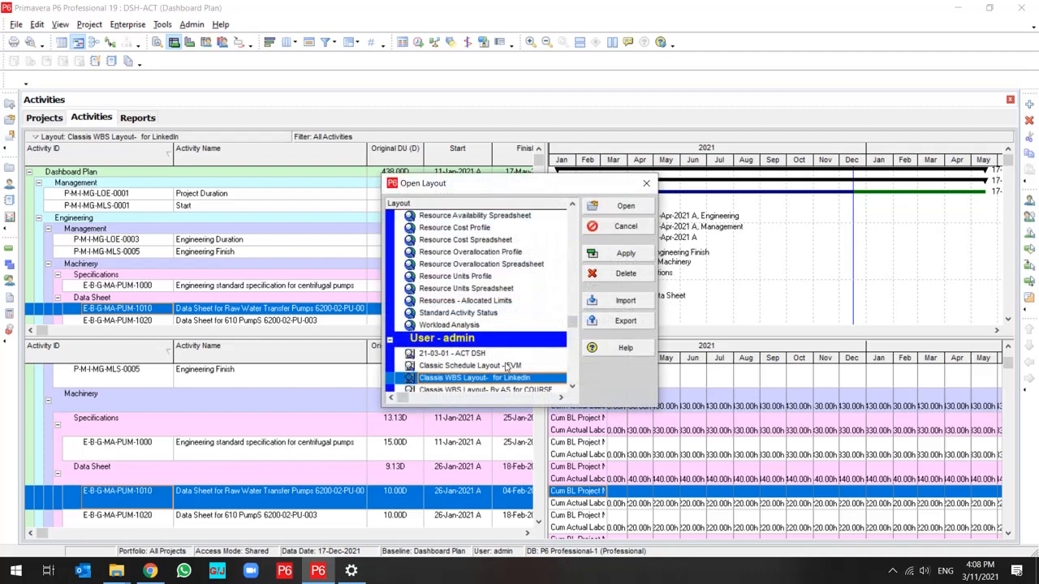
{"action": "left_click", "coordinate": [452, 353]}
{"action": "left_click", "coordinate": [626, 253]}
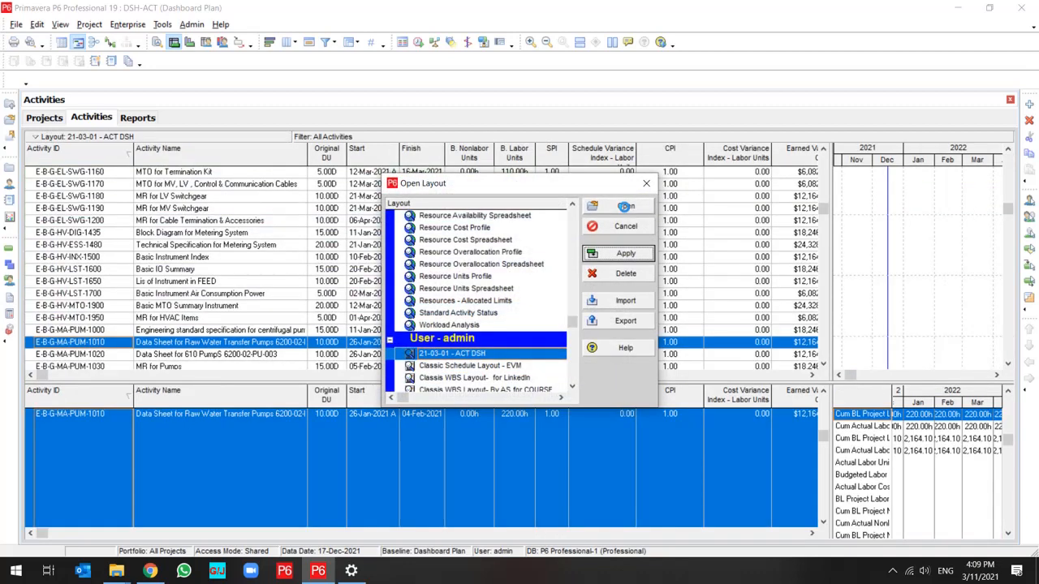
{"action": "left_click", "coordinate": [626, 206]}
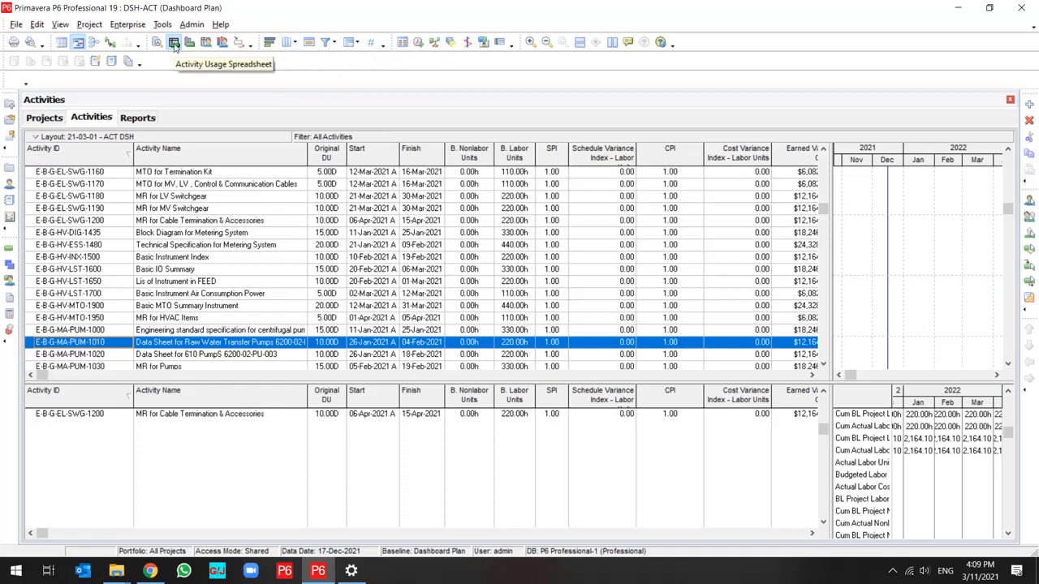
Examine the layout's Group and Sort settings and the fields selected for the usage spreadsheet.
{"action": "left_click", "coordinate": [349, 42]}
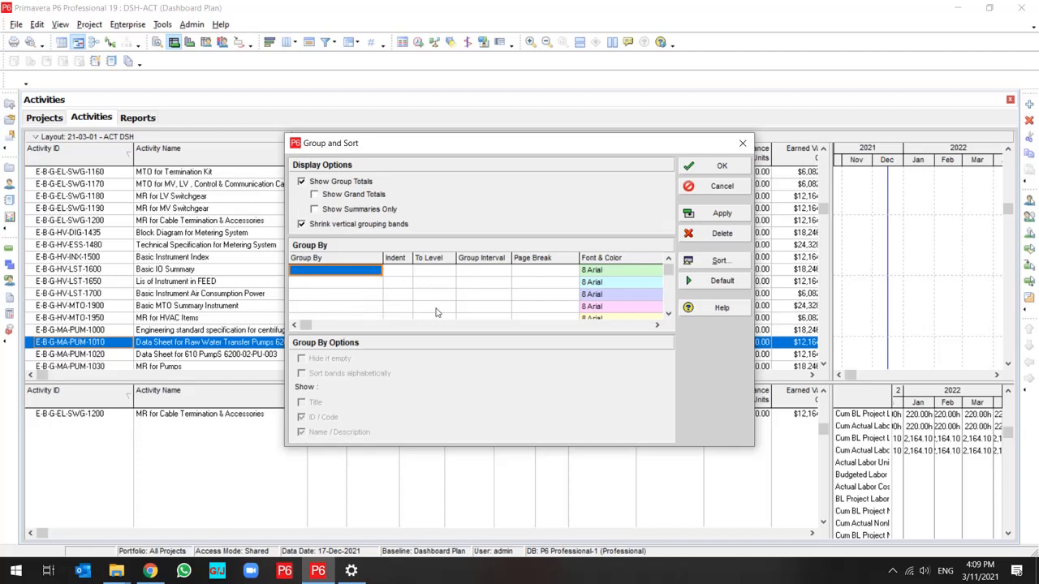
{"action": "left_click", "coordinate": [719, 187]}
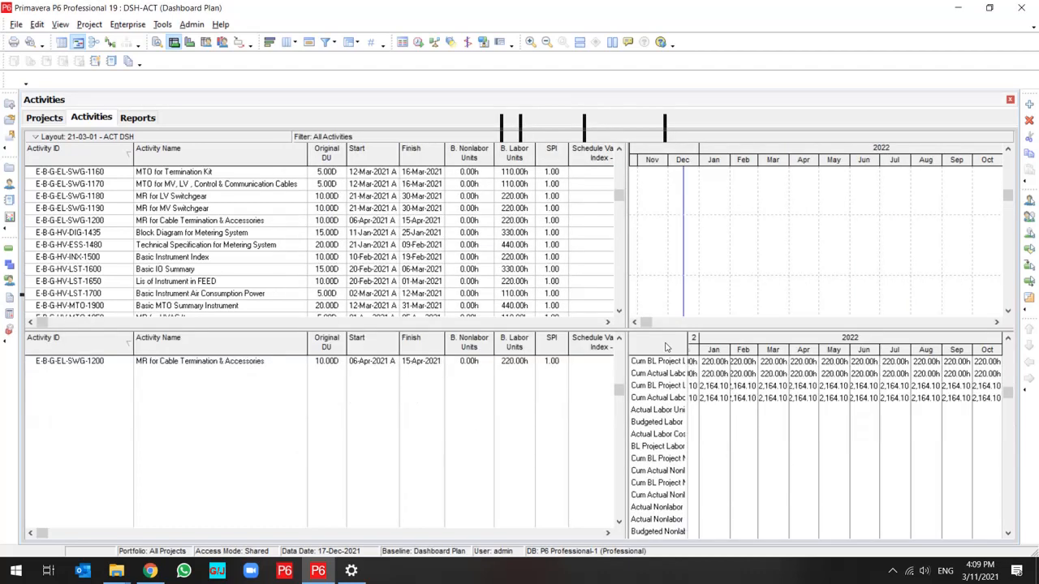
{"action": "right_click", "coordinate": [651, 387]}
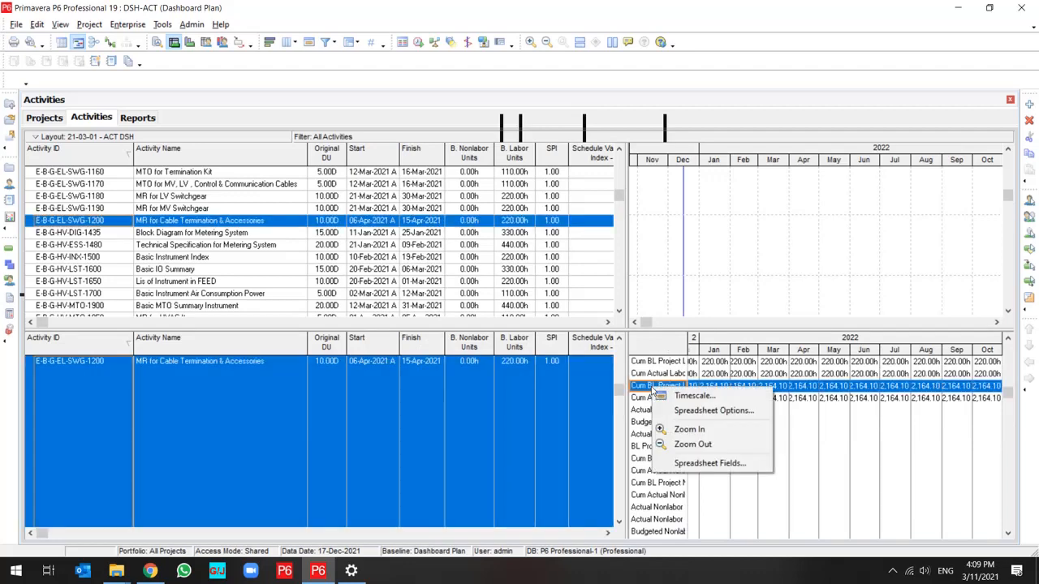
{"action": "left_click", "coordinate": [691, 466]}
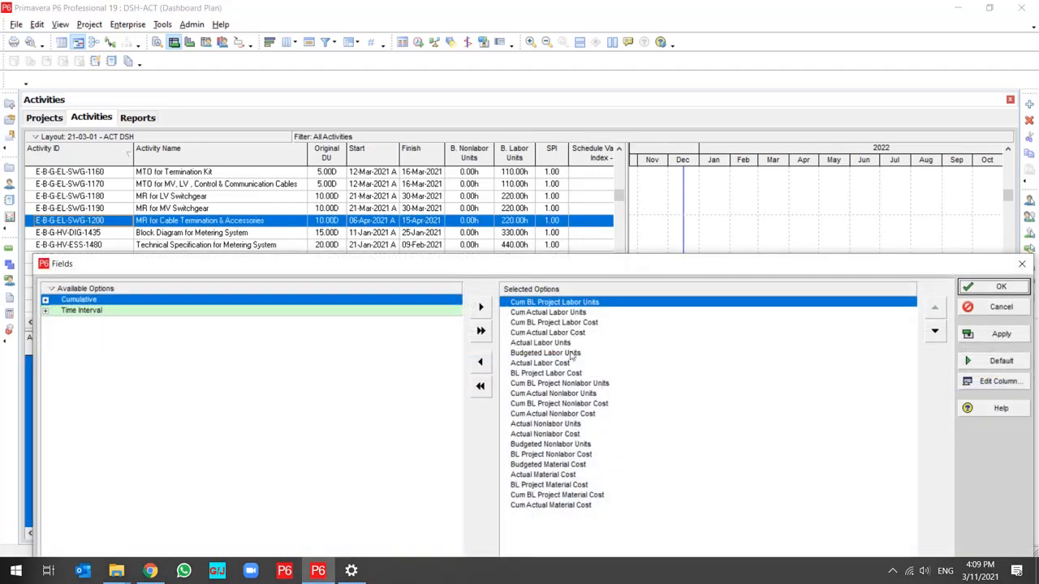
{"action": "left_click", "coordinate": [560, 511], "text": "shift"}
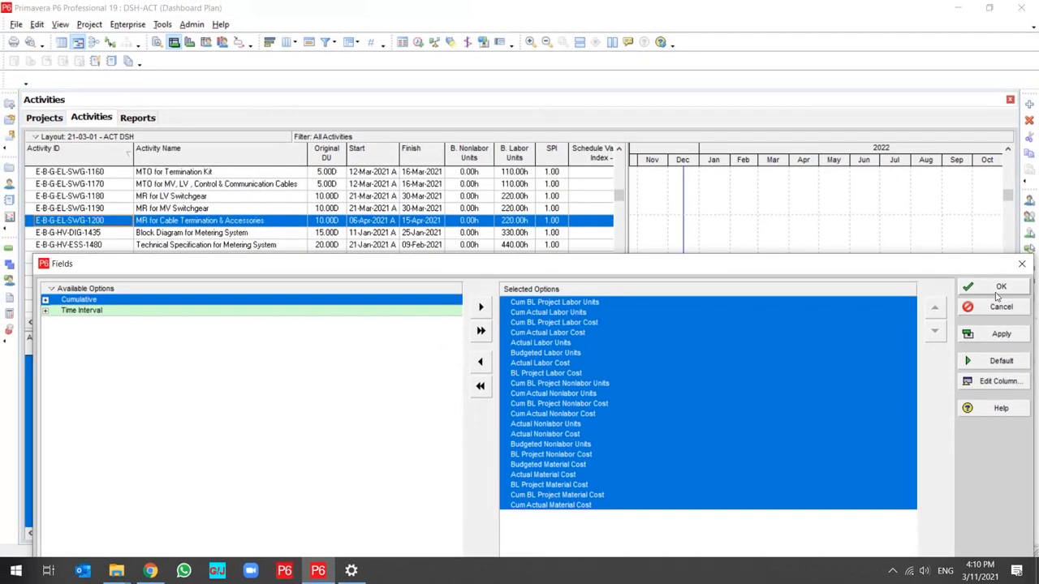
{"action": "left_click", "coordinate": [1002, 287]}
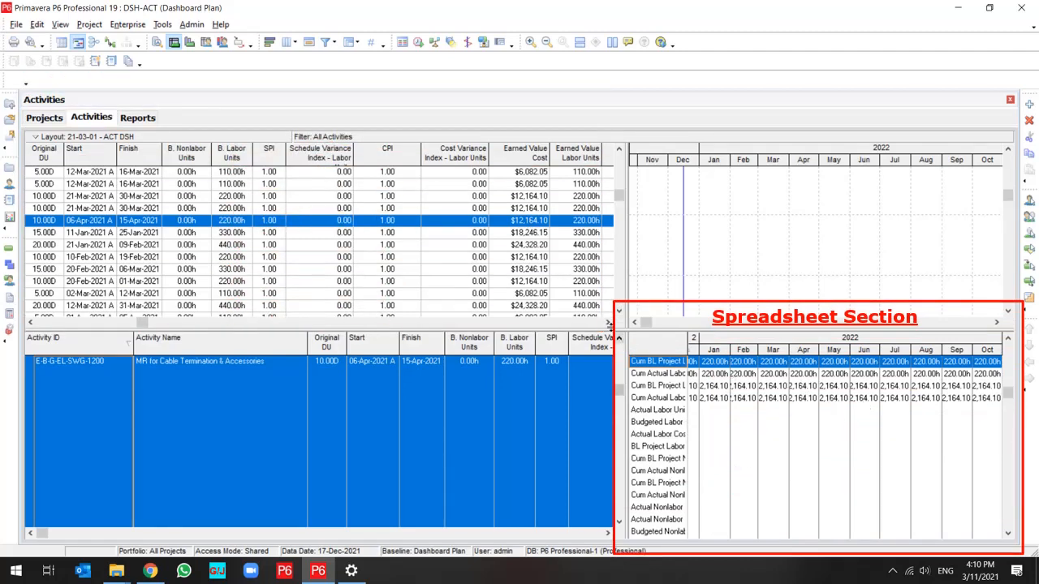
Search the available columns of the activity table for "free float".
{"action": "left_click", "coordinate": [607, 323]}
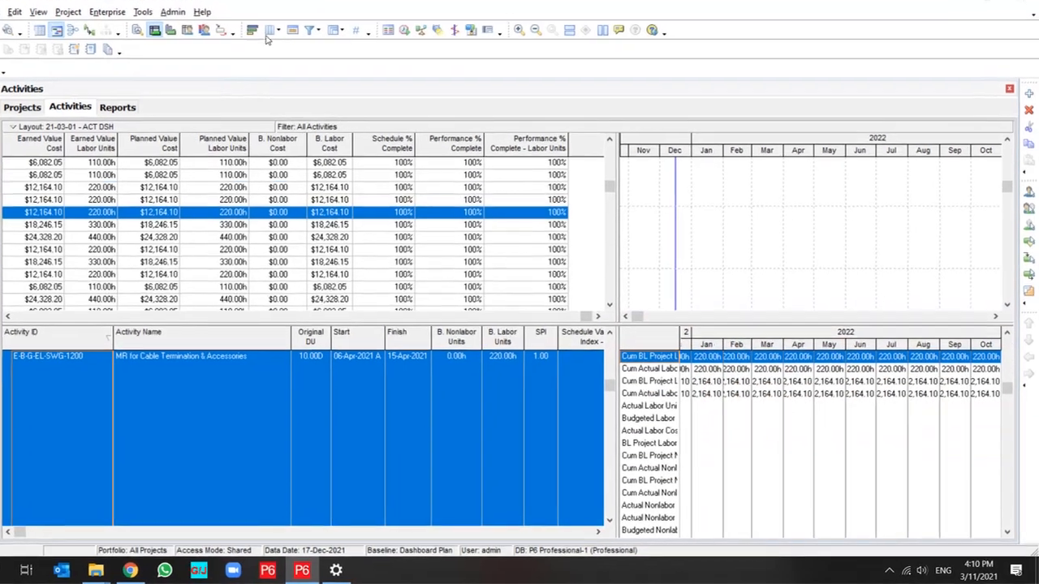
{"action": "left_click", "coordinate": [269, 30]}
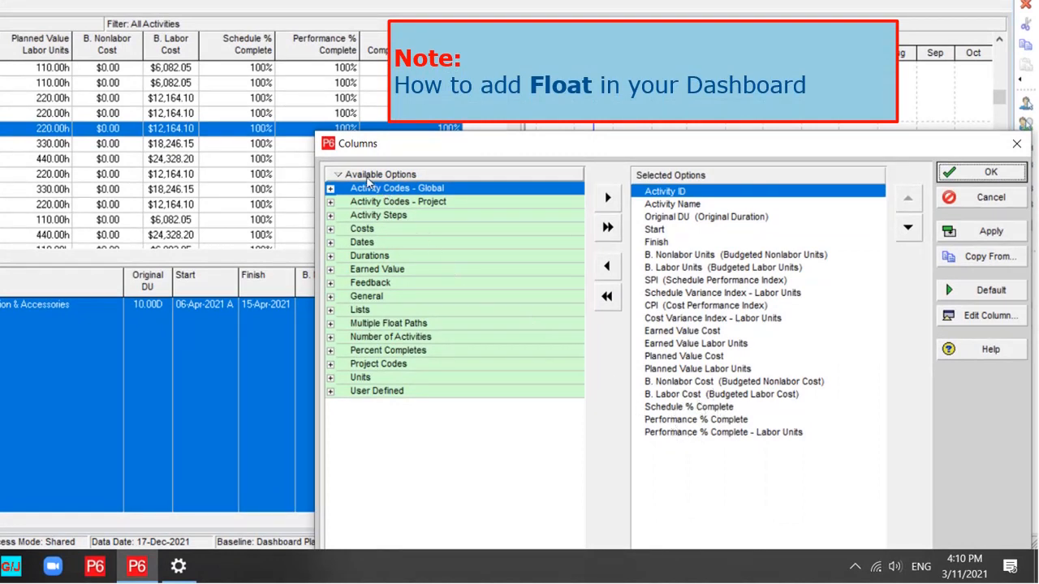
{"action": "right_click", "coordinate": [329, 185]}
{"action": "left_click", "coordinate": [407, 193]}
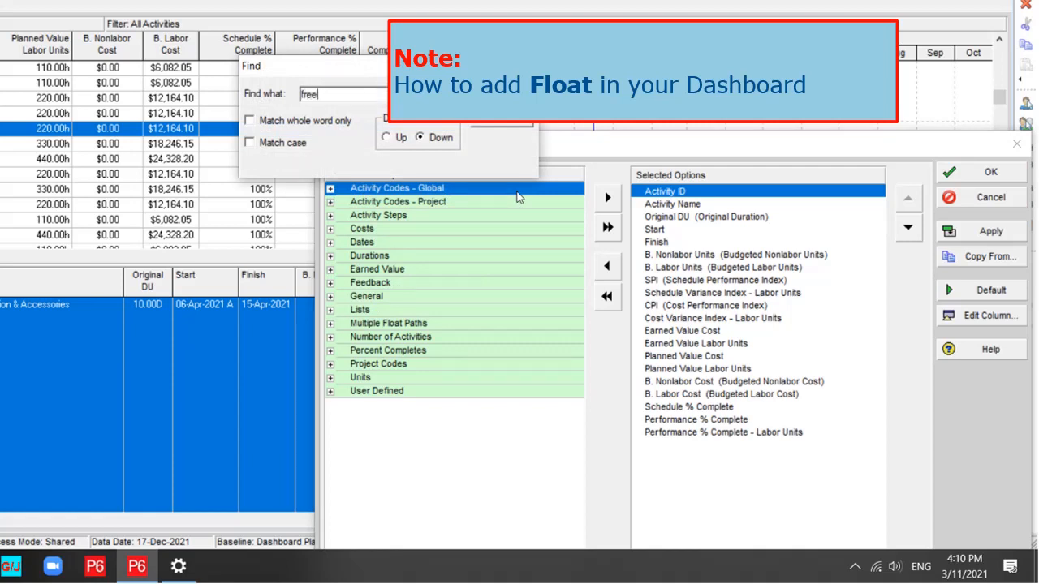
{"action": "type", "text": "free float"}
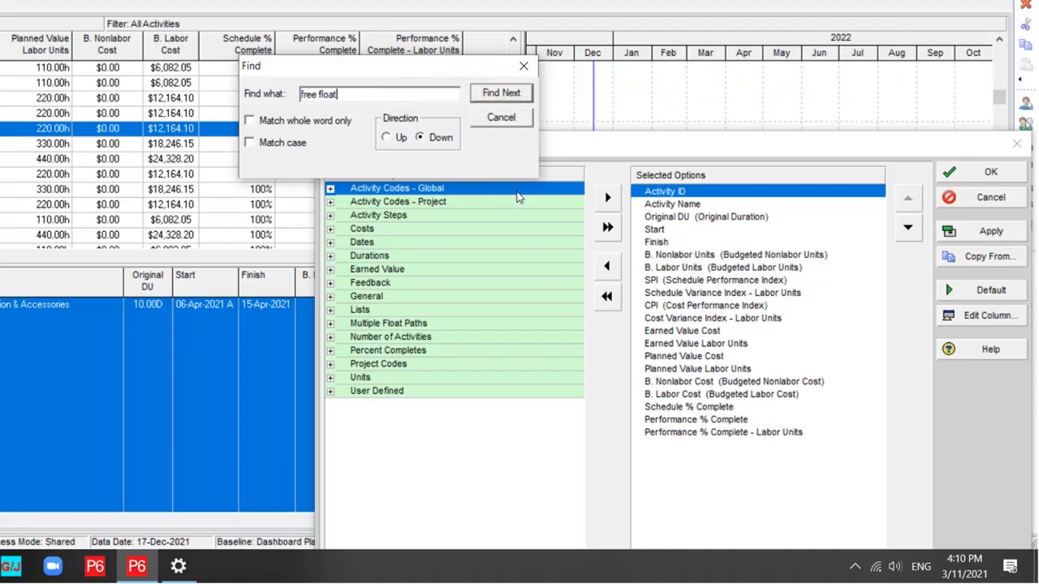
{"action": "key", "text": "Return"}
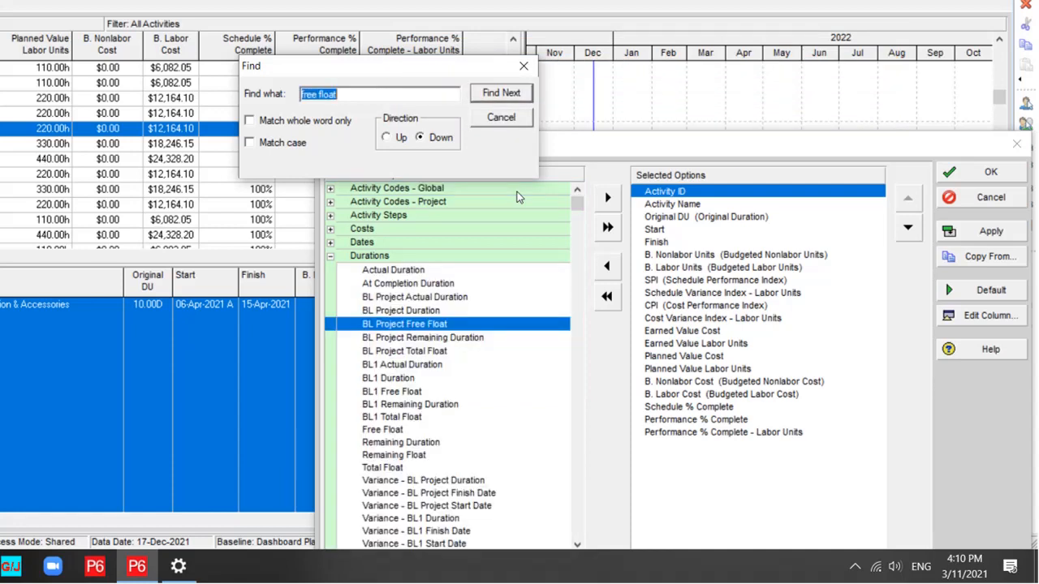
Add the columns BL Project Free Float, BL Project Total Float, Free Float and Total Float after Performance % Complete - Labor Units.
{"action": "left_click", "coordinate": [689, 432]}
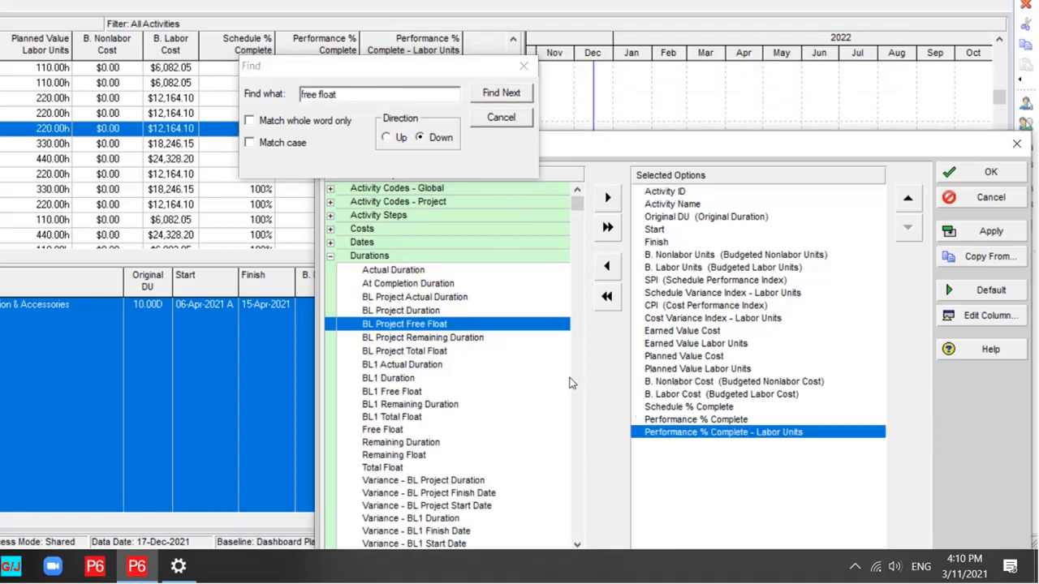
{"action": "double_click", "coordinate": [444, 325]}
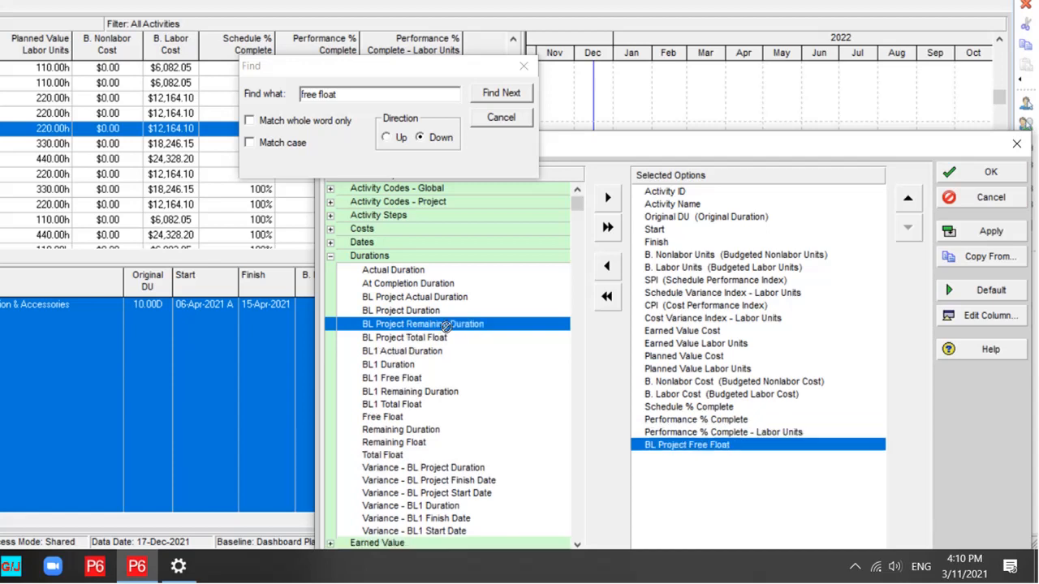
{"action": "double_click", "coordinate": [438, 337]}
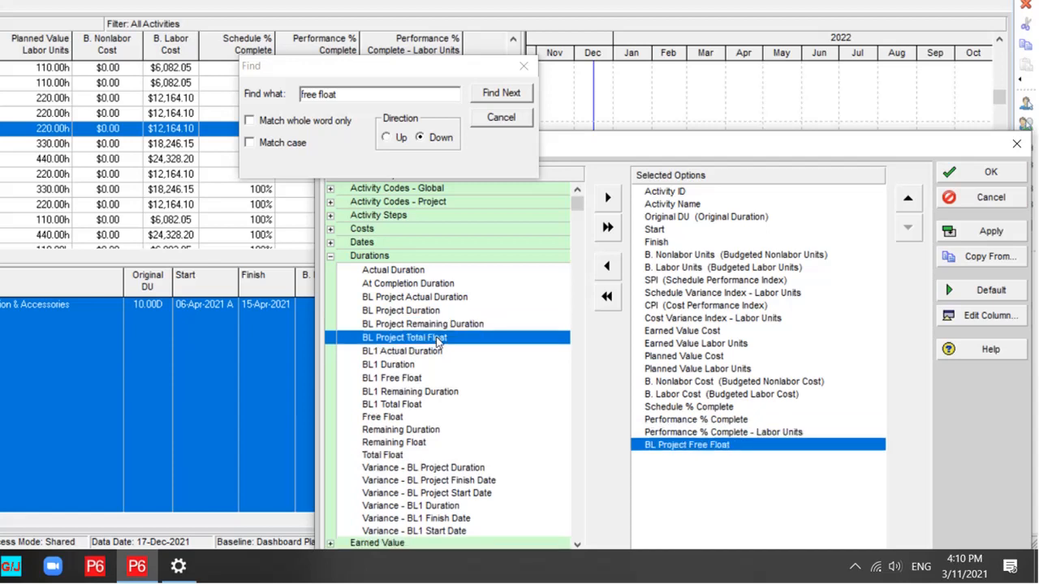
{"action": "double_click", "coordinate": [405, 411]}
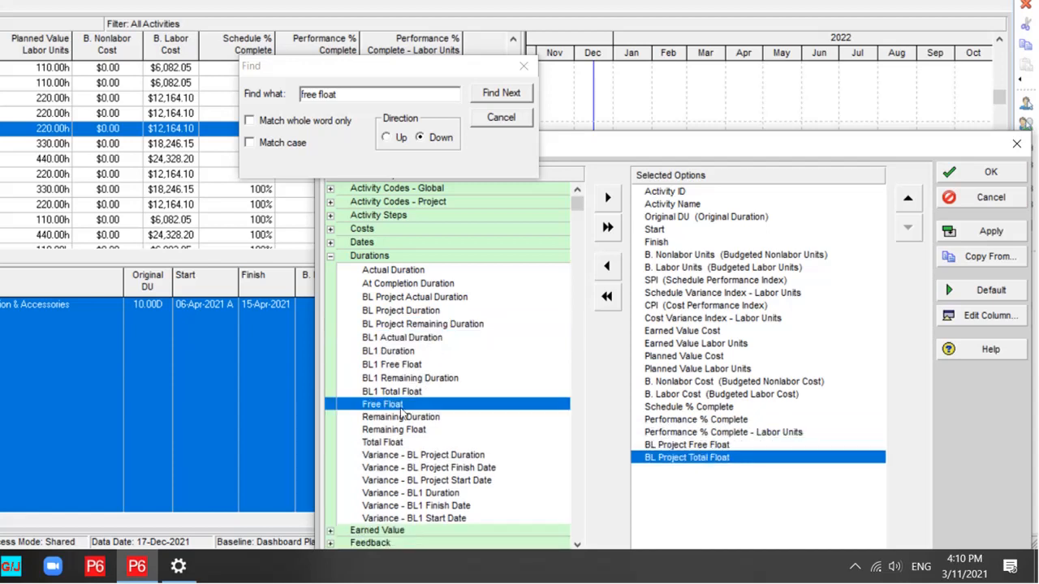
{"action": "double_click", "coordinate": [398, 431]}
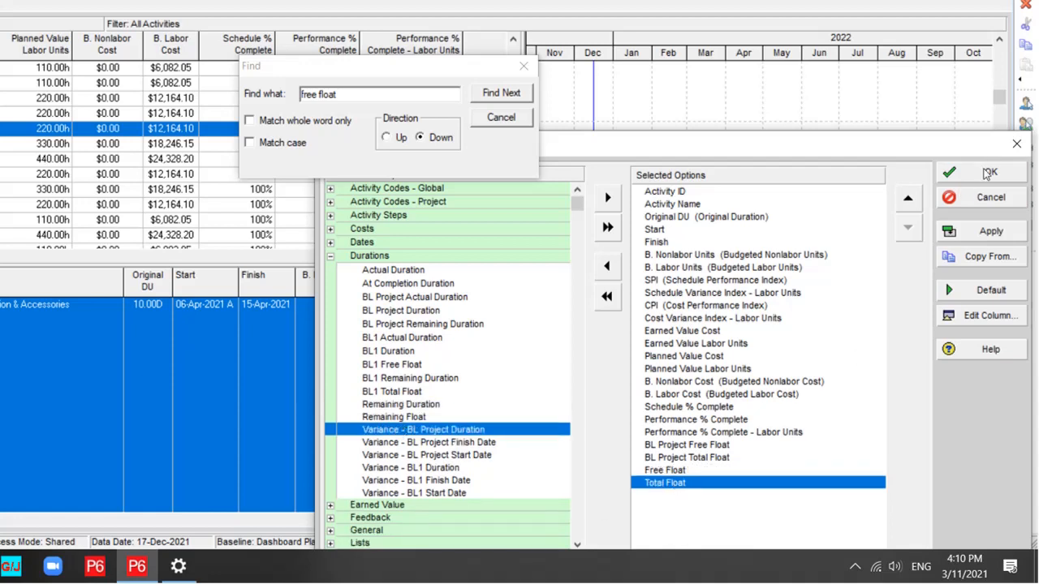
{"action": "left_click", "coordinate": [975, 239]}
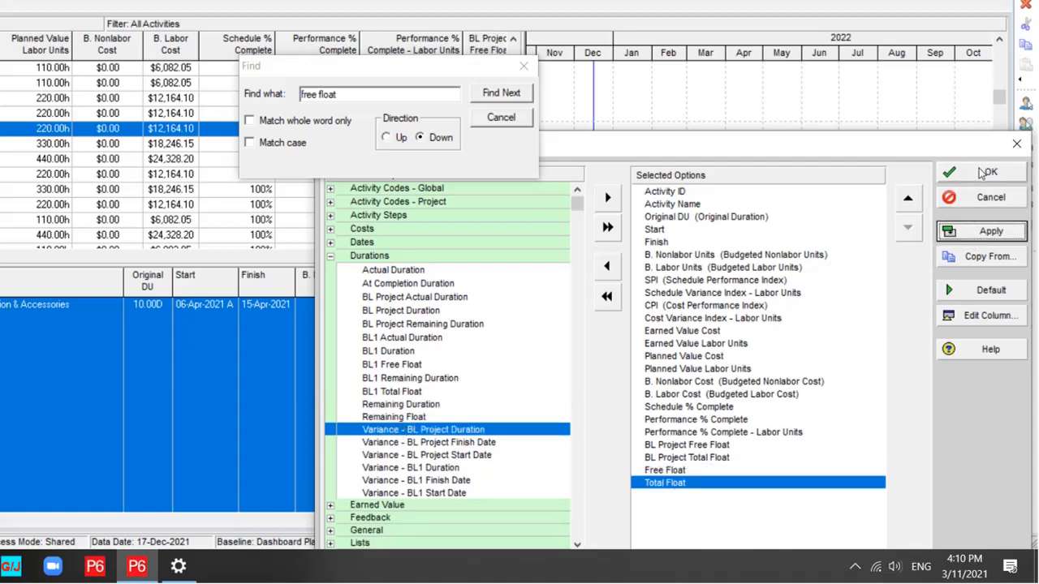
{"action": "left_click", "coordinate": [979, 172]}
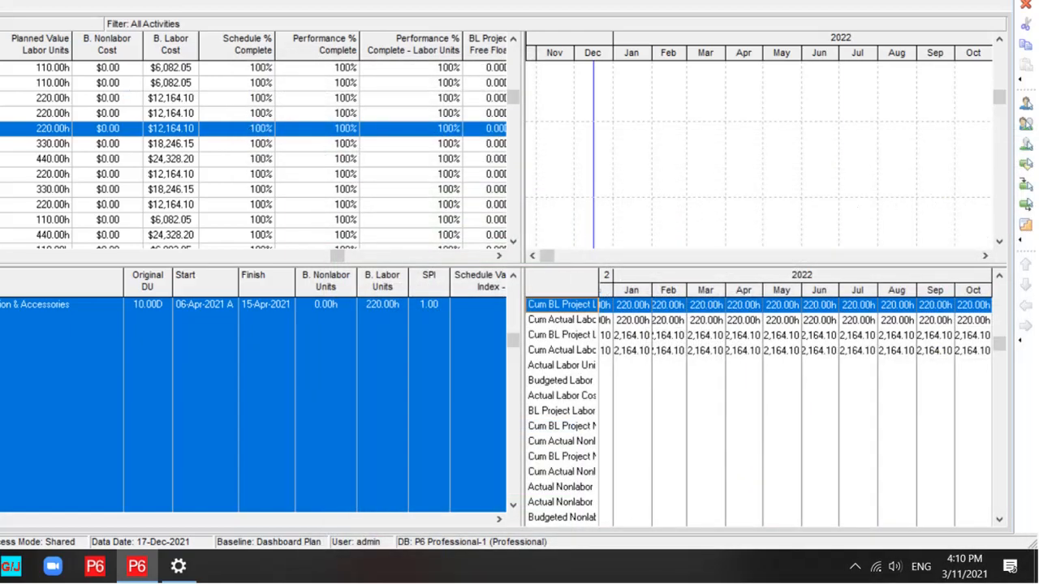
Save the changed columns to the current 21-03-01 - ACT DSH layout.
{"action": "left_click", "coordinate": [41, 25]}
{"action": "mouse_move", "coordinate": [11, 90]}
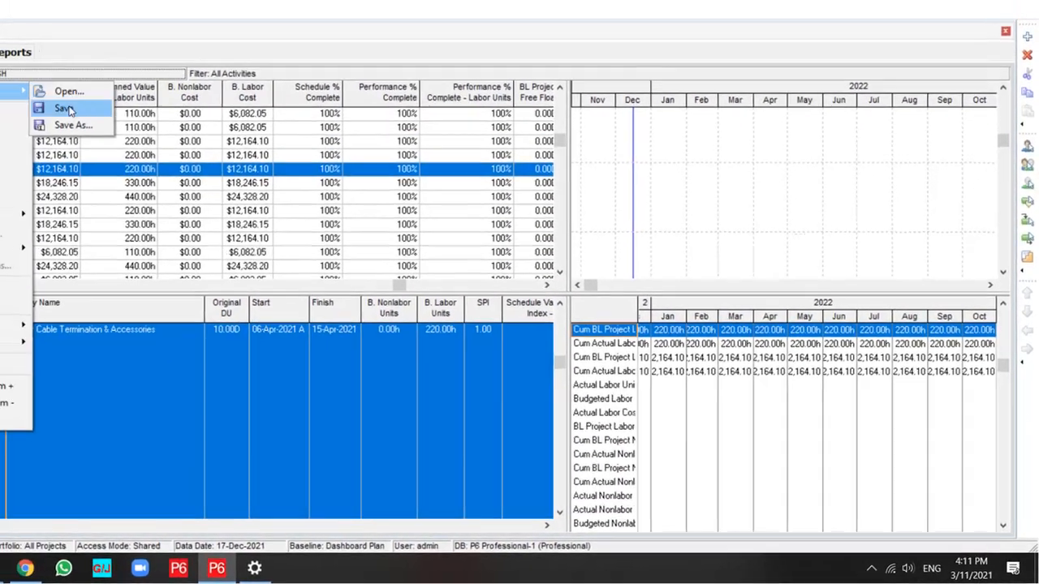
{"action": "left_click", "coordinate": [70, 109]}
{"action": "left_click", "coordinate": [10, 312]}
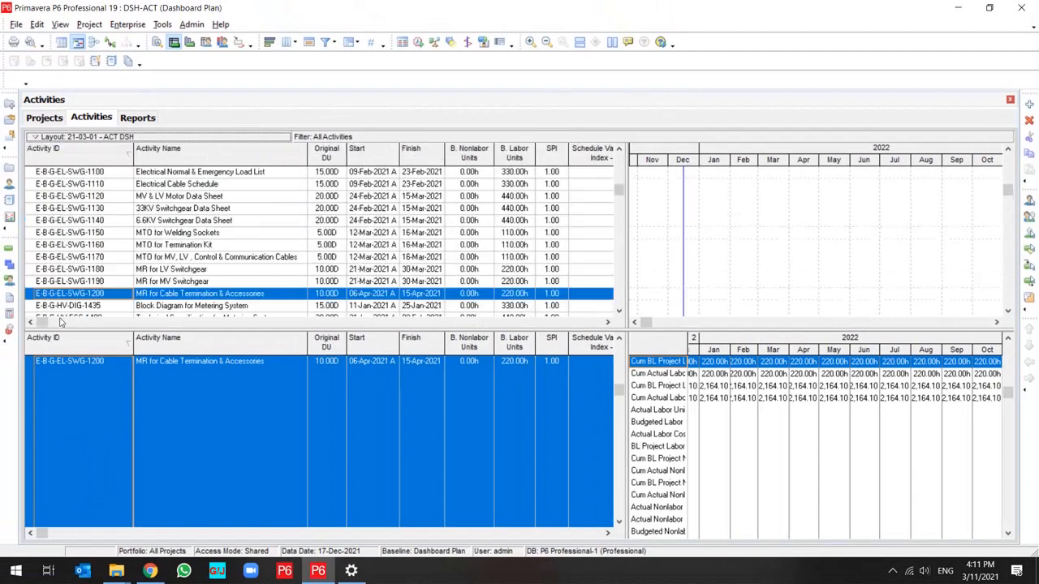
Select all activities in the activity table and copy them to the clipboard.
{"action": "left_click", "coordinate": [323, 420]}
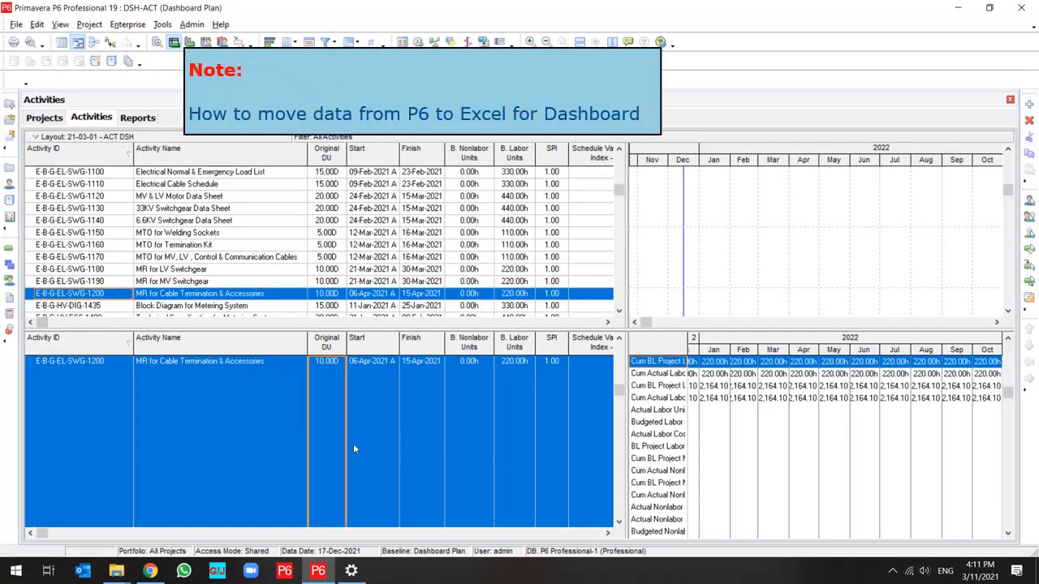
{"action": "key", "text": "ctrl+a"}
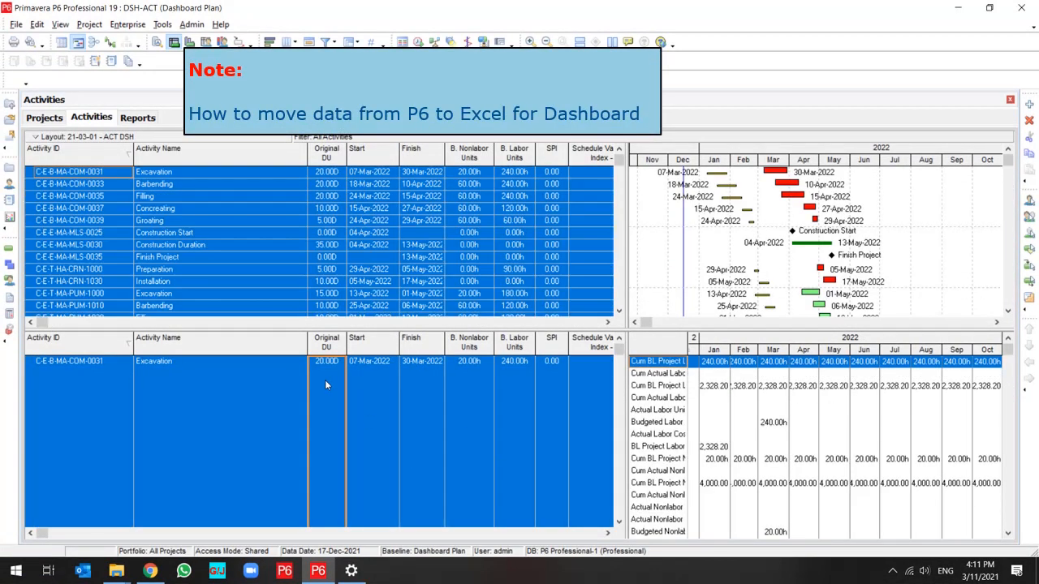
{"action": "right_click", "coordinate": [342, 412]}
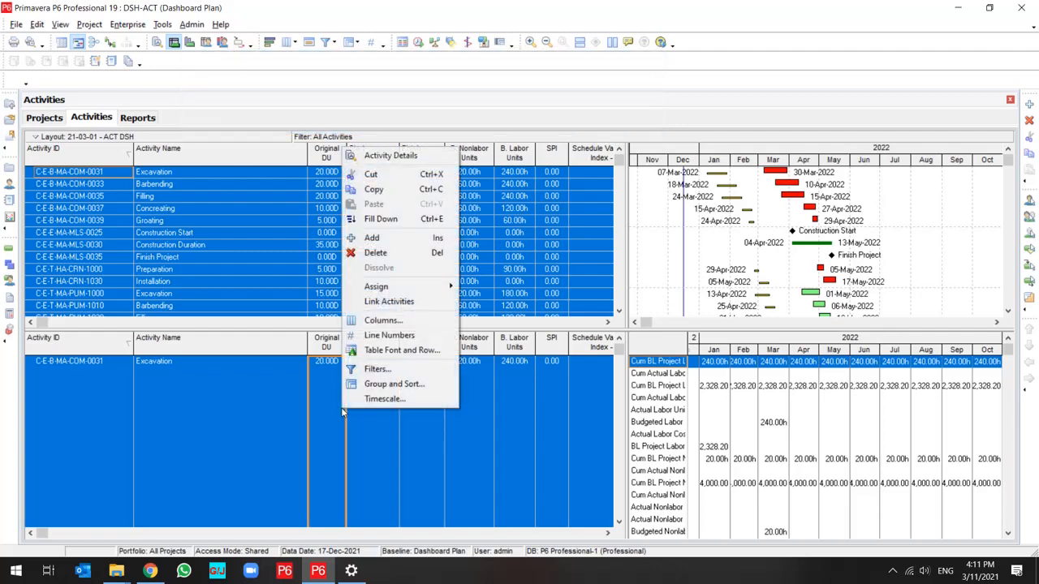
{"action": "left_click", "coordinate": [379, 193]}
Switch to Excel, create a blank workbook and paste the copied activity data starting at cell A1.
{"action": "left_click", "coordinate": [18, 572]}
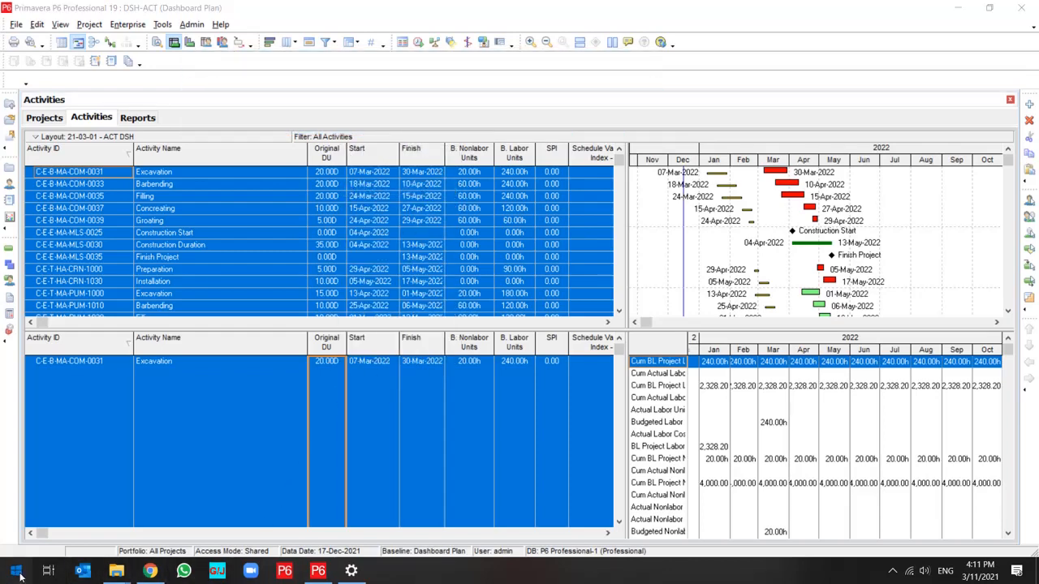
{"action": "left_click", "coordinate": [115, 248]}
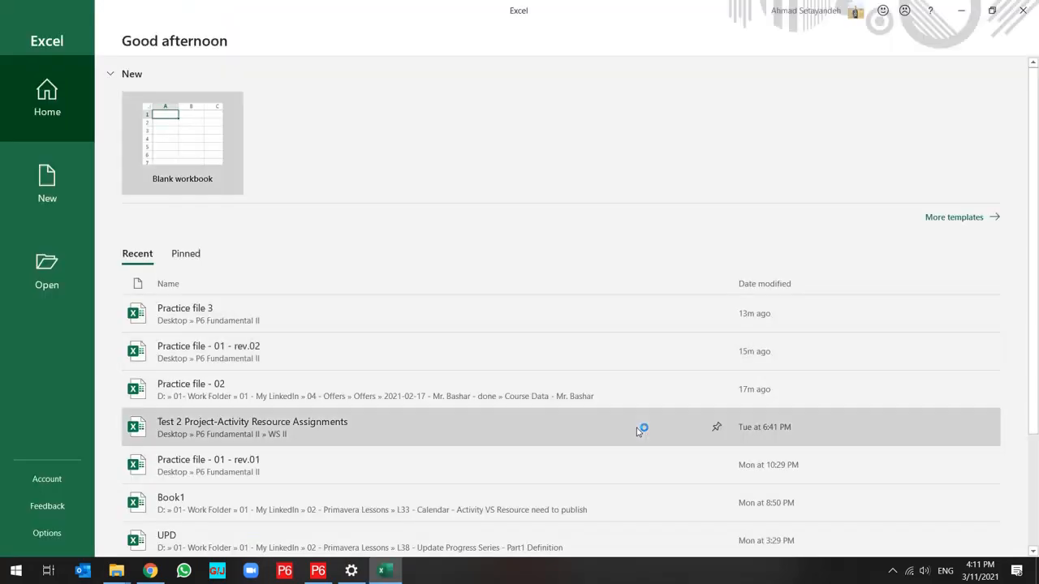
{"action": "left_click", "coordinate": [198, 139]}
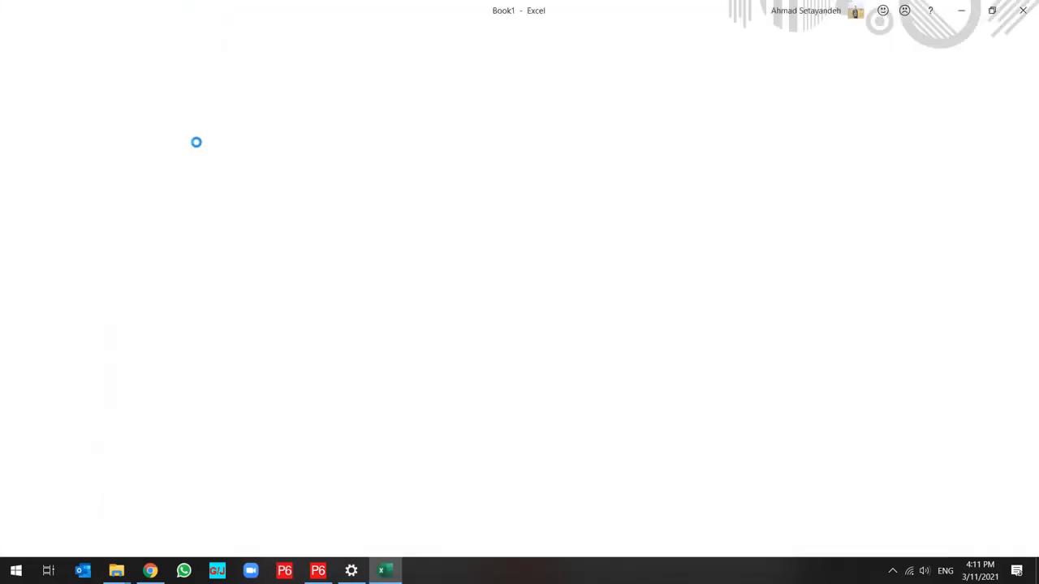
{"action": "key", "text": "ctrl+v"}
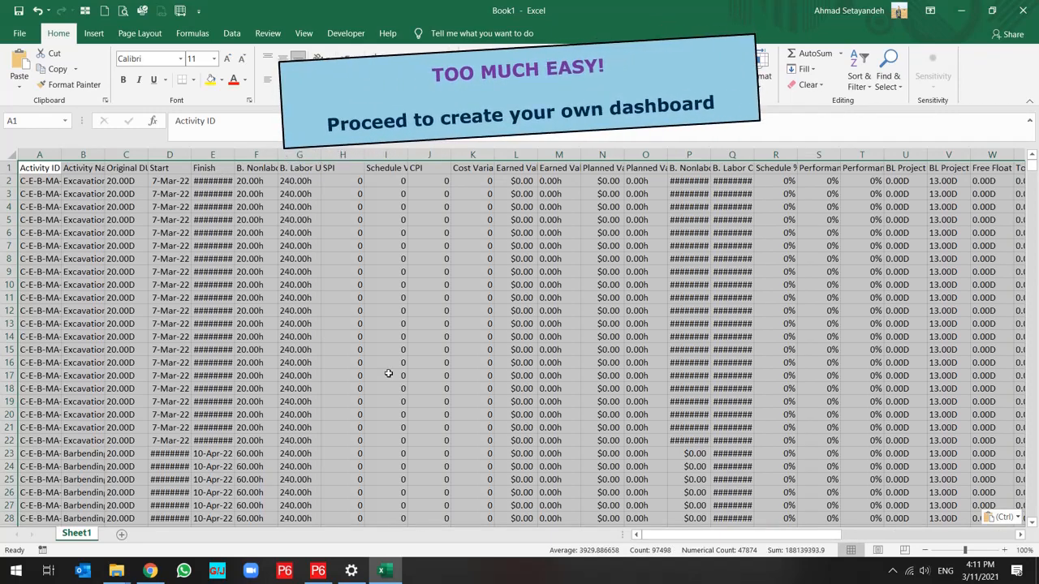
Fit the Spreadsheet Field column (Y) to its contents and return to cell A1.
{"action": "left_click_drag", "start_coordinate": [704, 535], "coordinate": [786, 494]}
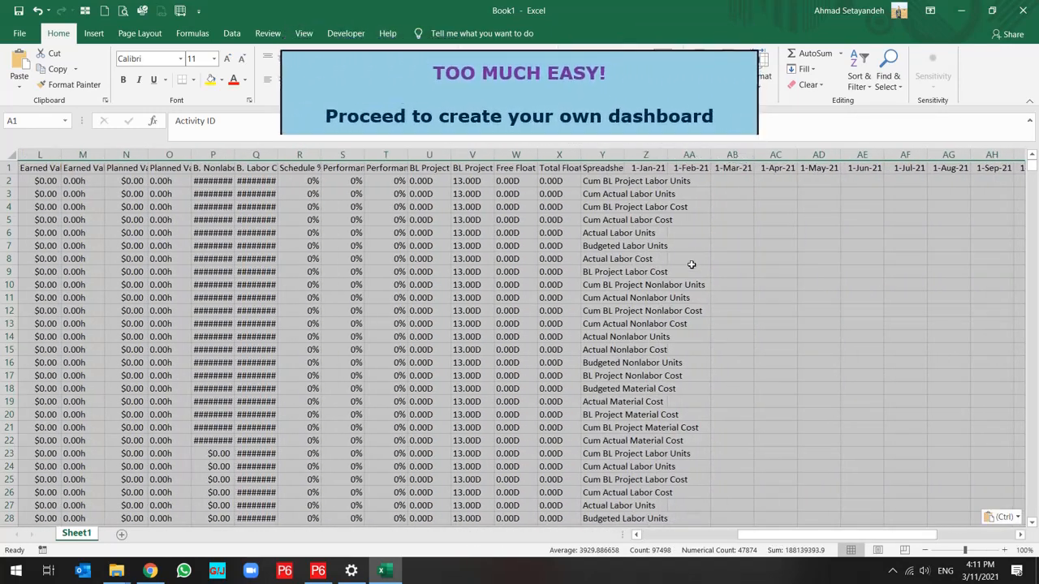
{"action": "double_click", "coordinate": [623, 148]}
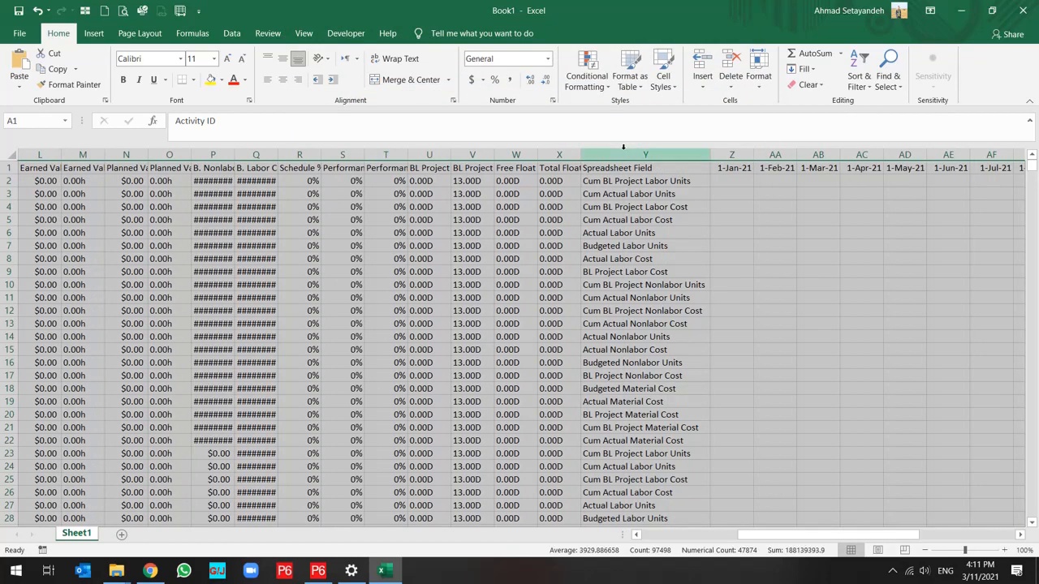
{"action": "left_click", "coordinate": [732, 180]}
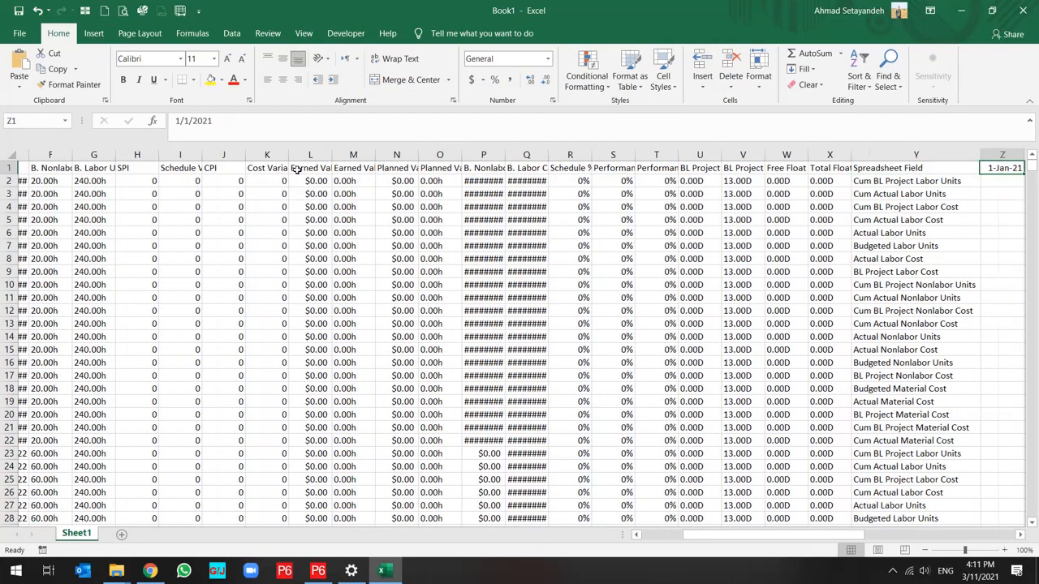
{"action": "key", "text": "Right"}
{"action": "key", "text": "Left"}
{"action": "key", "text": "Left"}
{"action": "key", "text": "Left"}
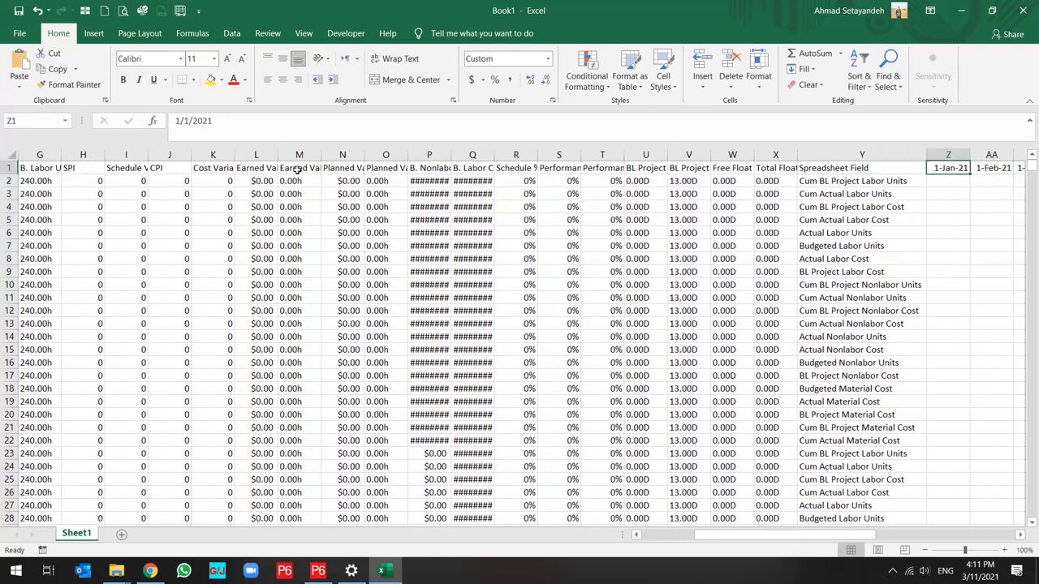
{"action": "key", "text": "Left"}
{"action": "key", "text": "Left"}
{"action": "key", "text": "Left"}
{"action": "key", "text": "Left"}
{"action": "key", "text": "Left"}
{"action": "key", "text": "Left"}
{"action": "key", "text": "Left"}
{"action": "key", "text": "Left"}
{"action": "key", "text": "Left"}
{"action": "key", "text": "Left"}
{"action": "key", "text": "Left"}
{"action": "key", "text": "Left"}
{"action": "key", "text": "Left"}
{"action": "key", "text": "Left"}
{"action": "key", "text": "Left"}
{"action": "key", "text": "Left"}
{"action": "key", "text": "Left"}
{"action": "key", "text": "Left"}
{"action": "key", "text": "Left"}
{"action": "key", "text": "Left"}
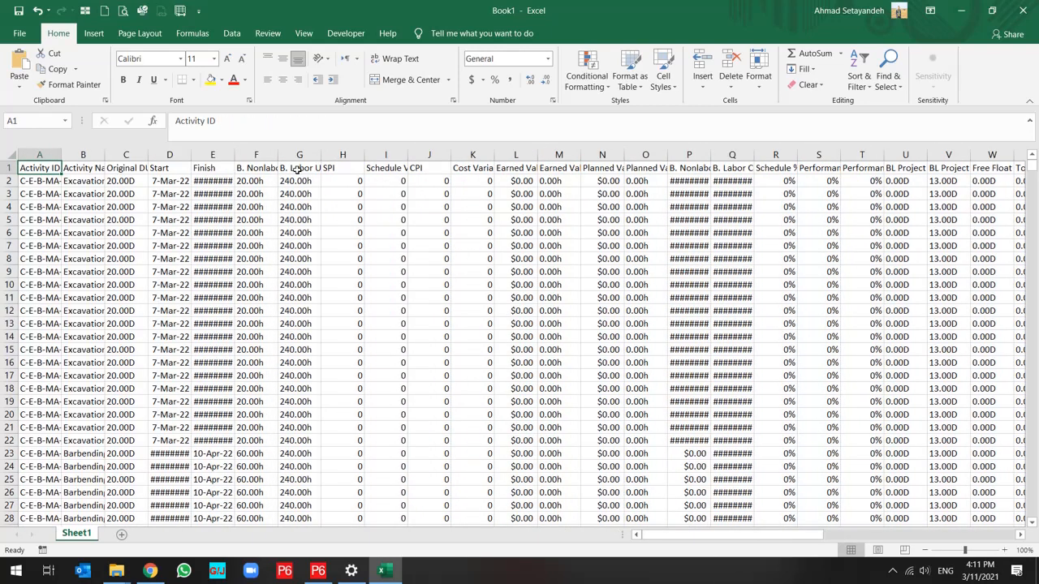
Rename the worksheet Sheet1 as INFO.
{"action": "double_click", "coordinate": [85, 532]}
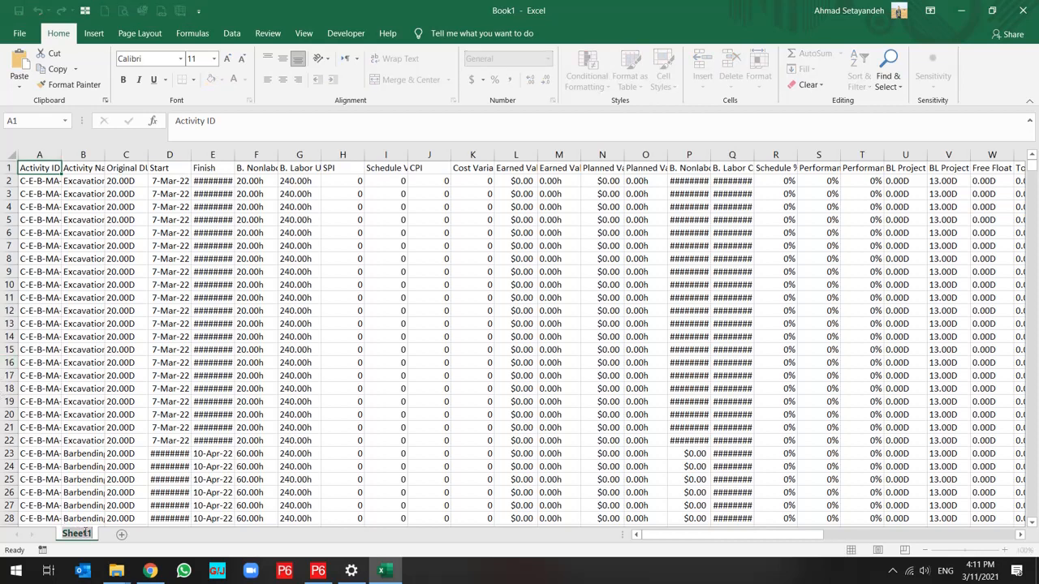
{"action": "type", "text": "INF"}
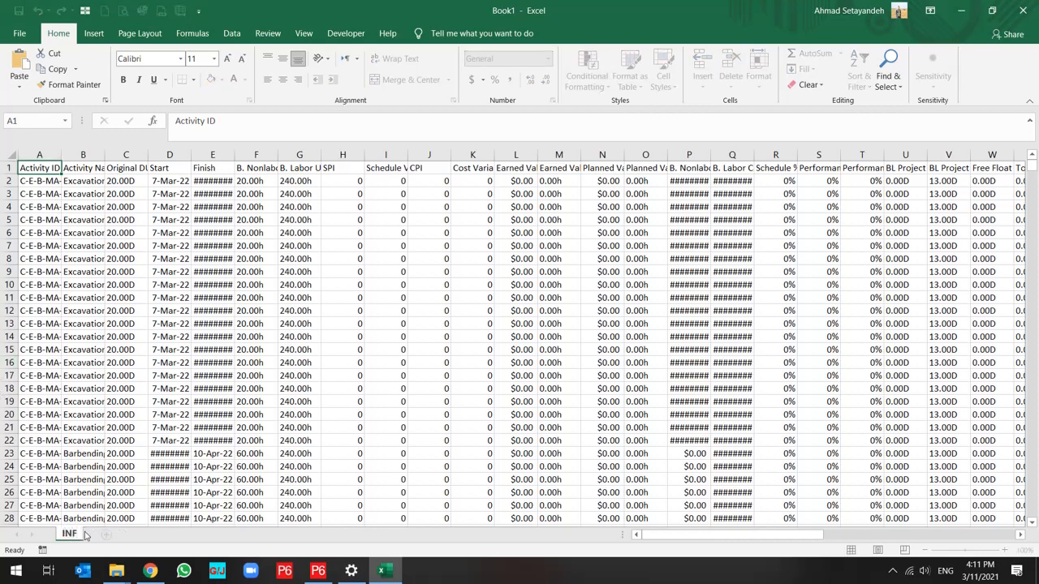
{"action": "type", "text": "O"}
Create a PivotTable on a new worksheet from the INFO data range $A$1:$AQ$3718.
{"action": "left_click", "coordinate": [39, 194]}
{"action": "left_click", "coordinate": [94, 33]}
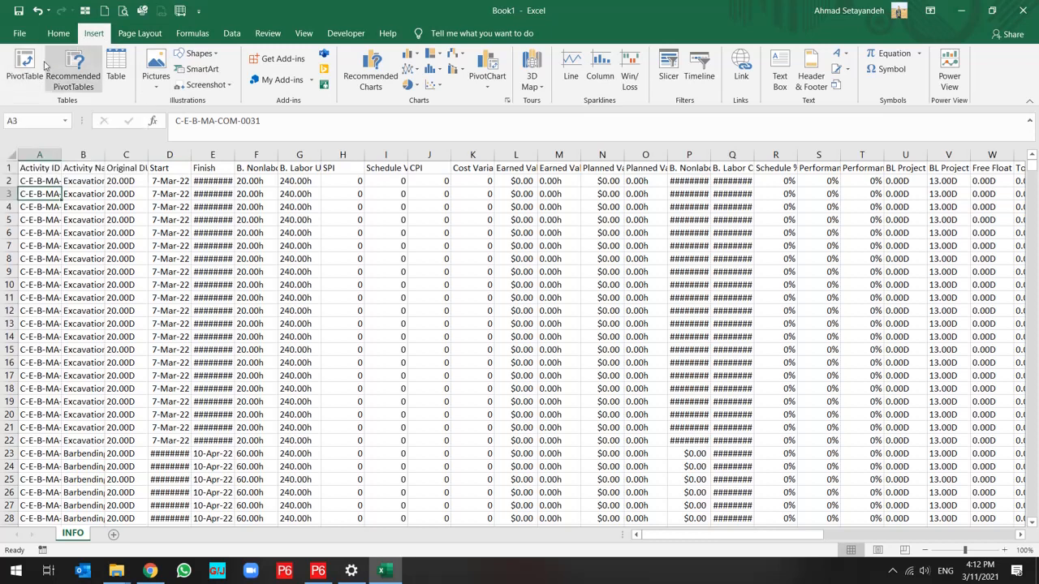
{"action": "left_click", "coordinate": [26, 77]}
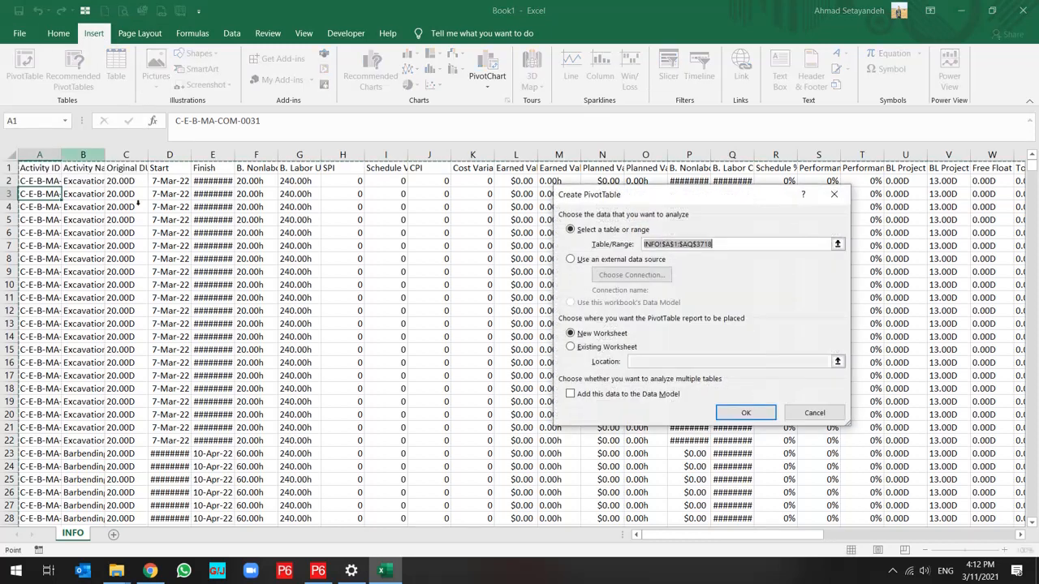
{"action": "left_click", "coordinate": [746, 412]}
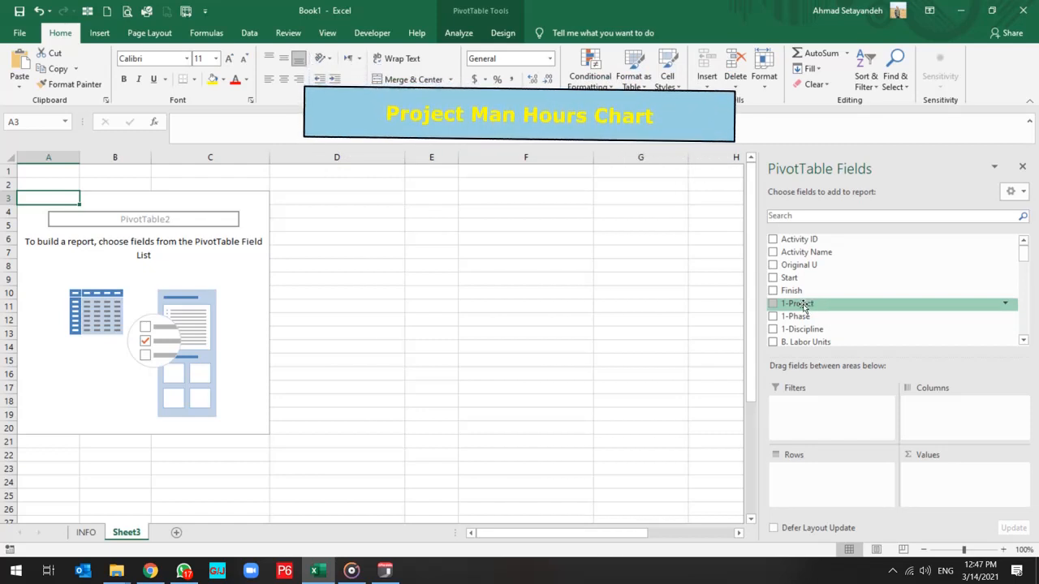
Place the 1-Project field in the PivotTable's rows and Spreadsheet Field in its columns.
{"action": "left_click_drag", "start_coordinate": [804, 305], "coordinate": [807, 467]}
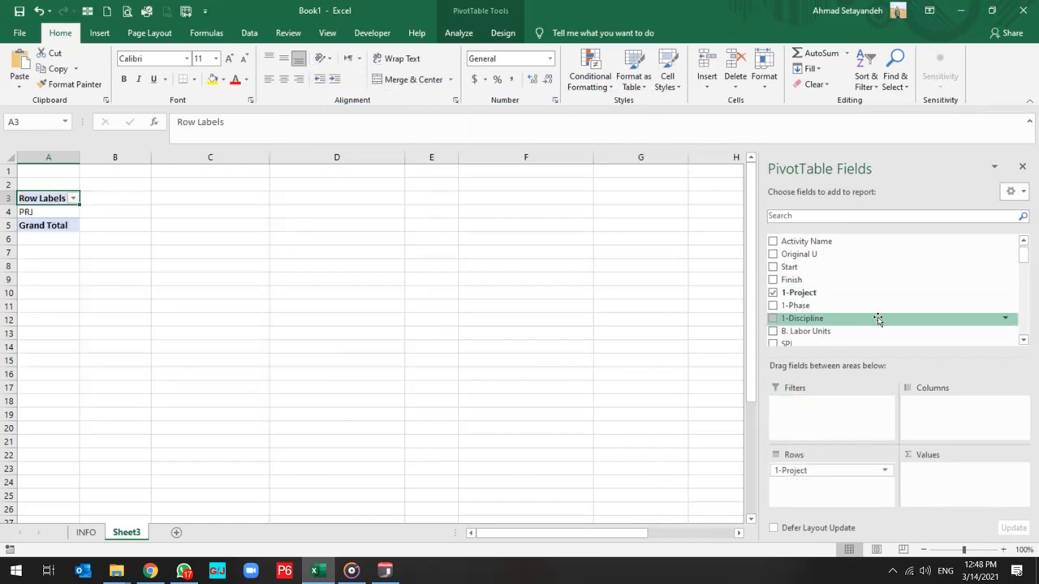
{"action": "scroll", "coordinate": [876, 318], "scroll_direction": "down", "scroll_amount": 4}
{"action": "scroll", "coordinate": [878, 319], "scroll_direction": "up", "scroll_amount": 1}
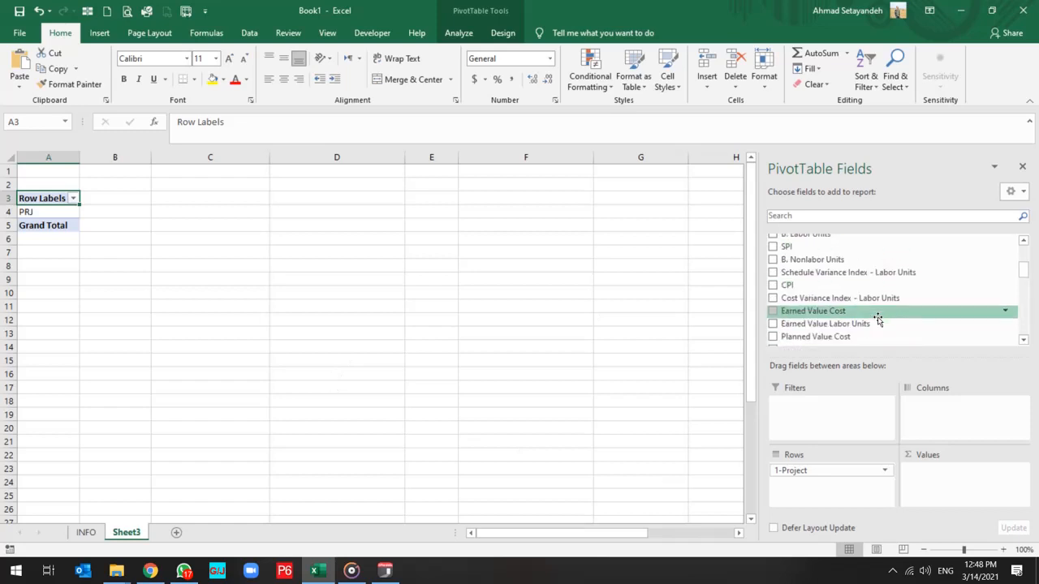
{"action": "scroll", "coordinate": [878, 320], "scroll_direction": "down", "scroll_amount": 4}
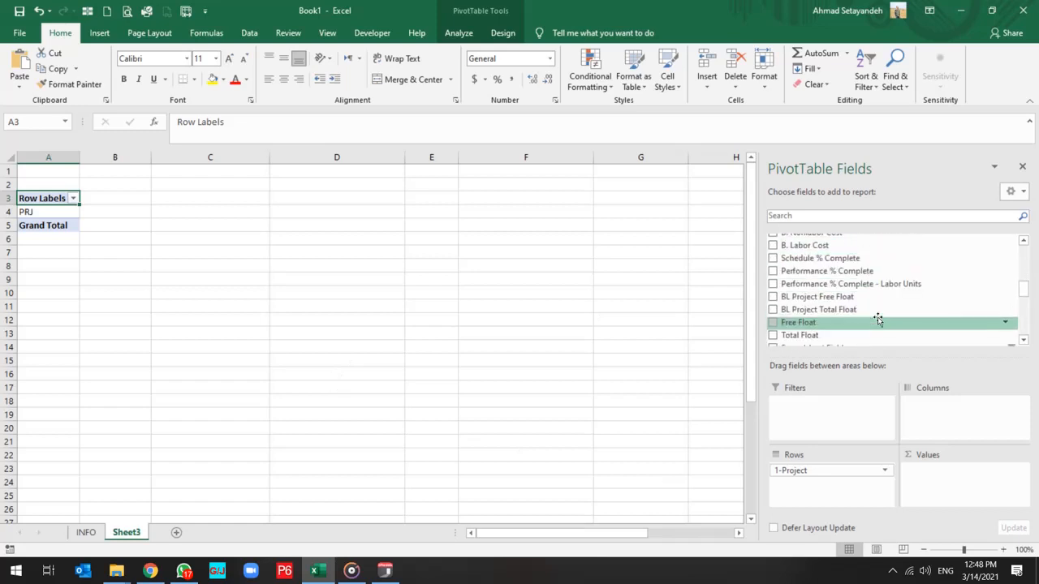
{"action": "scroll", "coordinate": [877, 320], "scroll_direction": "down", "scroll_amount": 3}
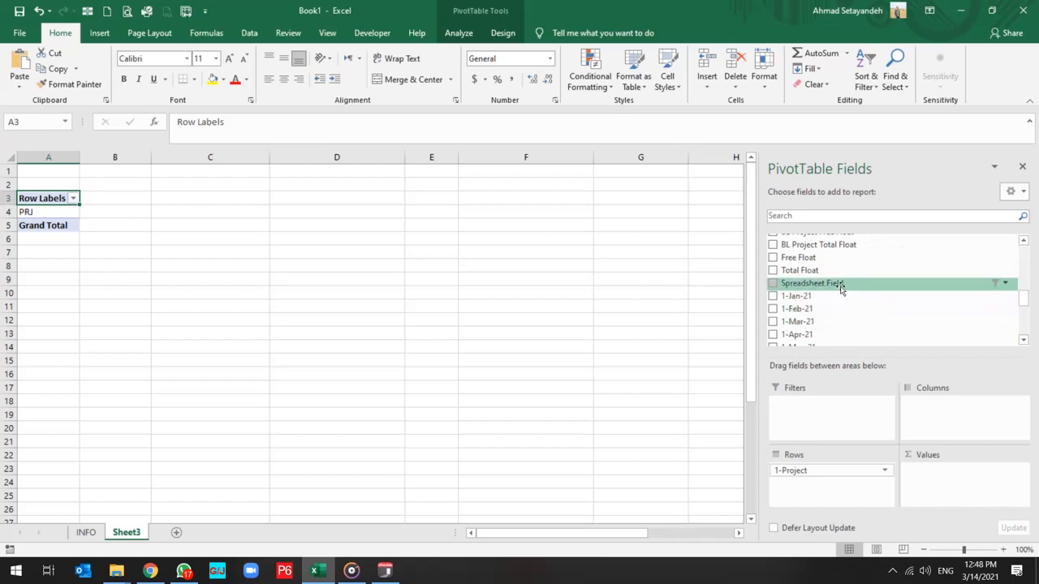
{"action": "left_click_drag", "start_coordinate": [832, 285], "coordinate": [928, 418]}
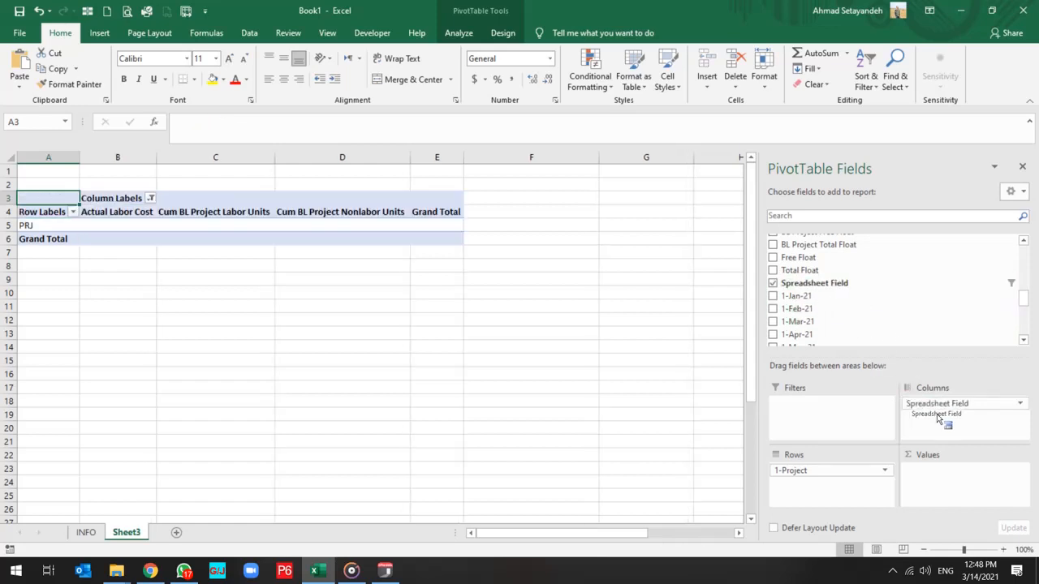
Add the 1-Jun-22 field to the PivotTable as summed values.
{"action": "scroll", "coordinate": [877, 321], "scroll_direction": "down", "scroll_amount": 5}
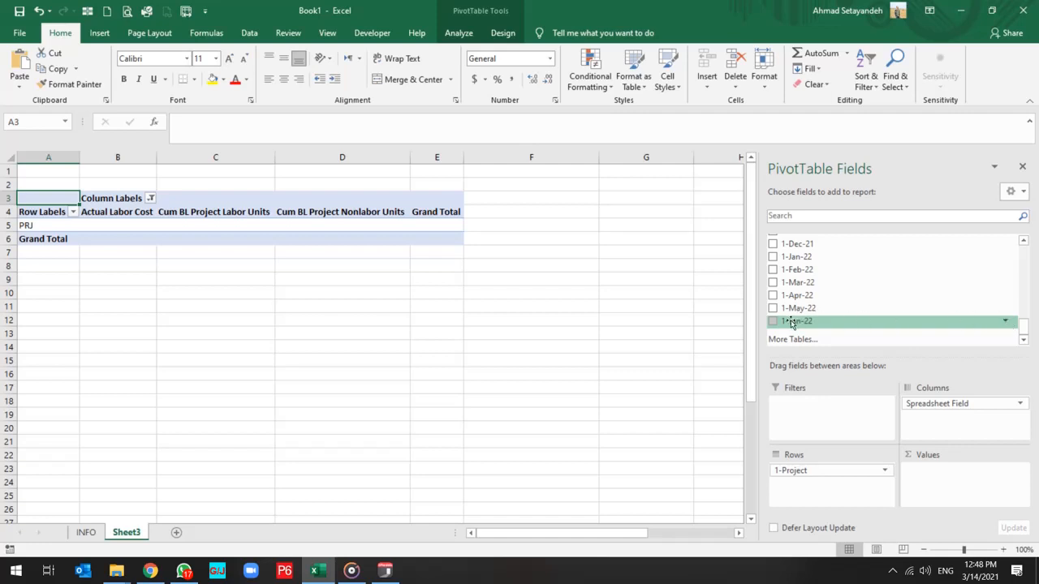
{"action": "left_click_drag", "start_coordinate": [793, 322], "coordinate": [968, 491]}
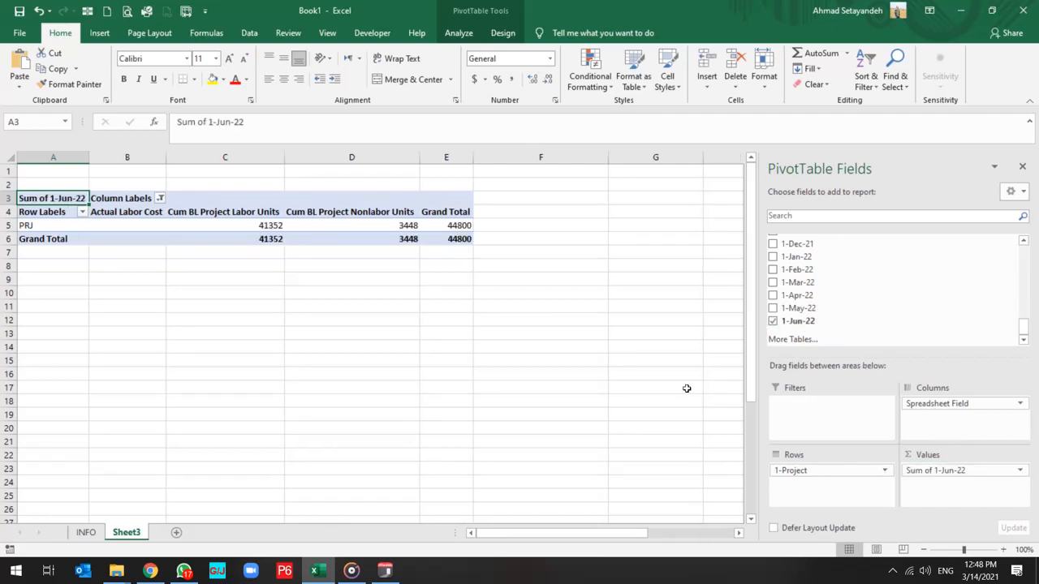
{"action": "left_click", "coordinate": [246, 225]}
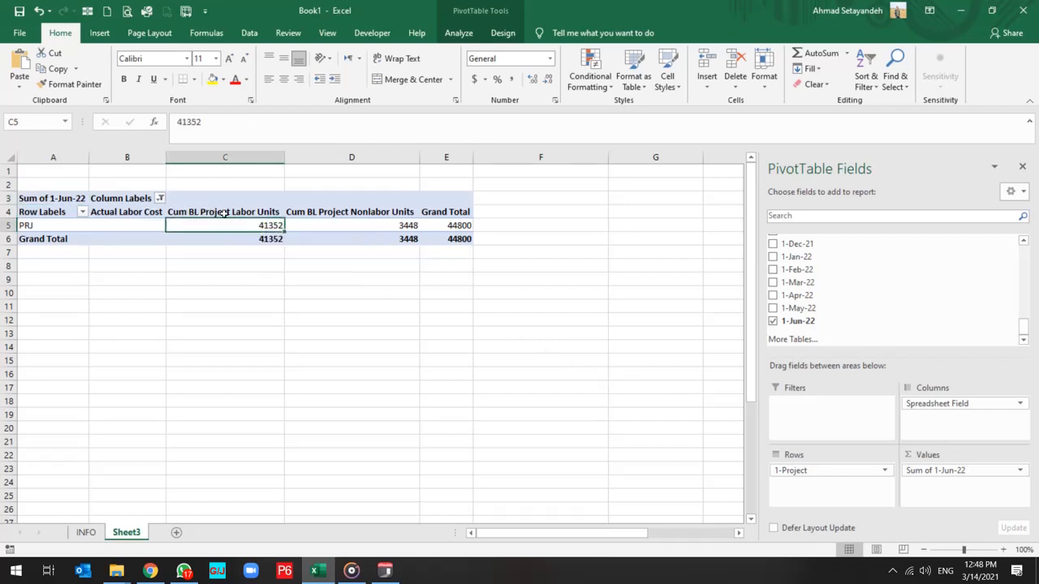
{"action": "left_click", "coordinate": [323, 212]}
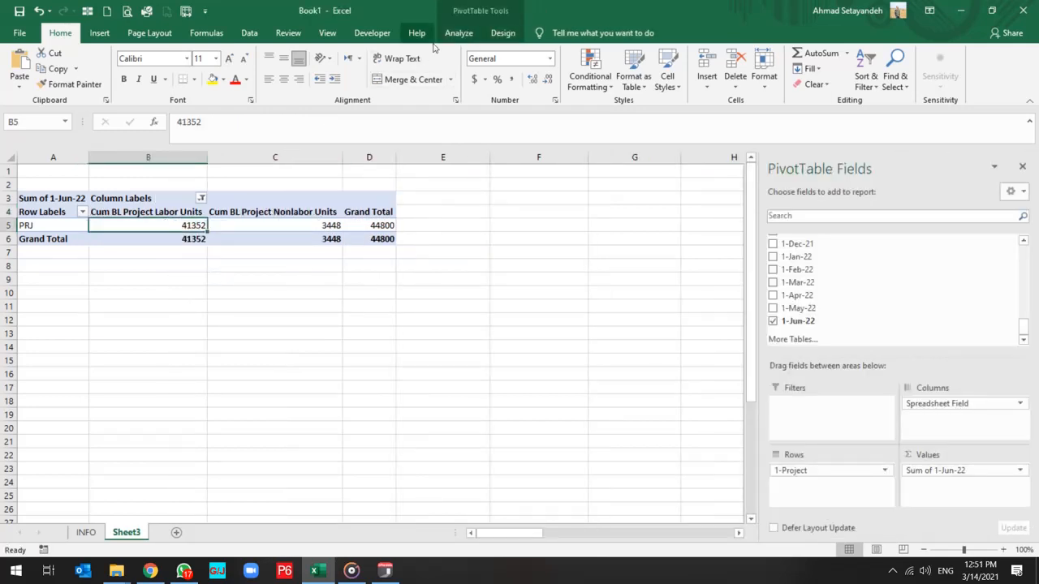
Insert a 3-D Pie PivotChart from the PivotTable and move it below the table, starting around row 9.
{"action": "left_click", "coordinate": [456, 32]}
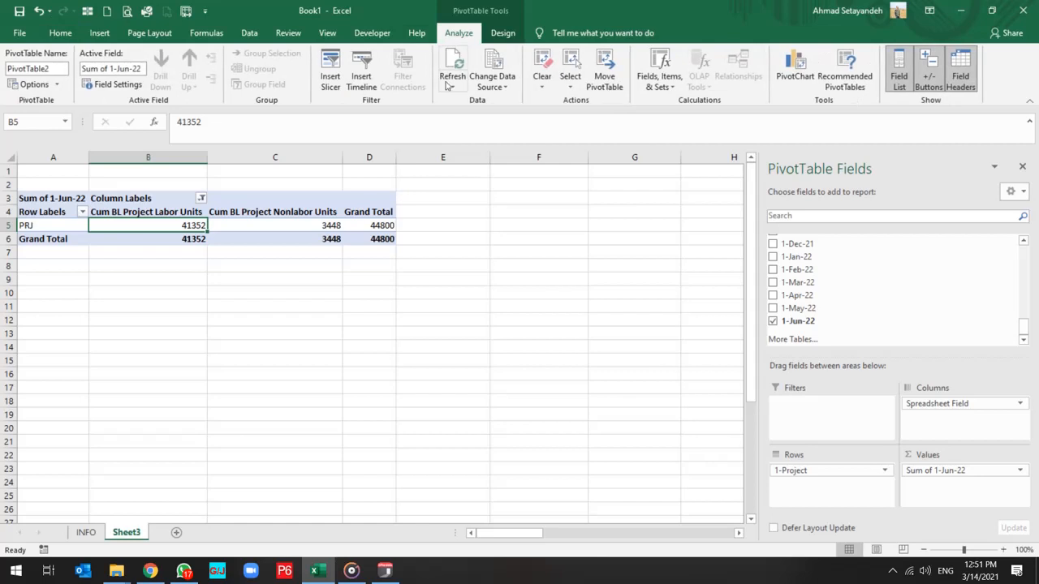
{"action": "left_click", "coordinate": [795, 67]}
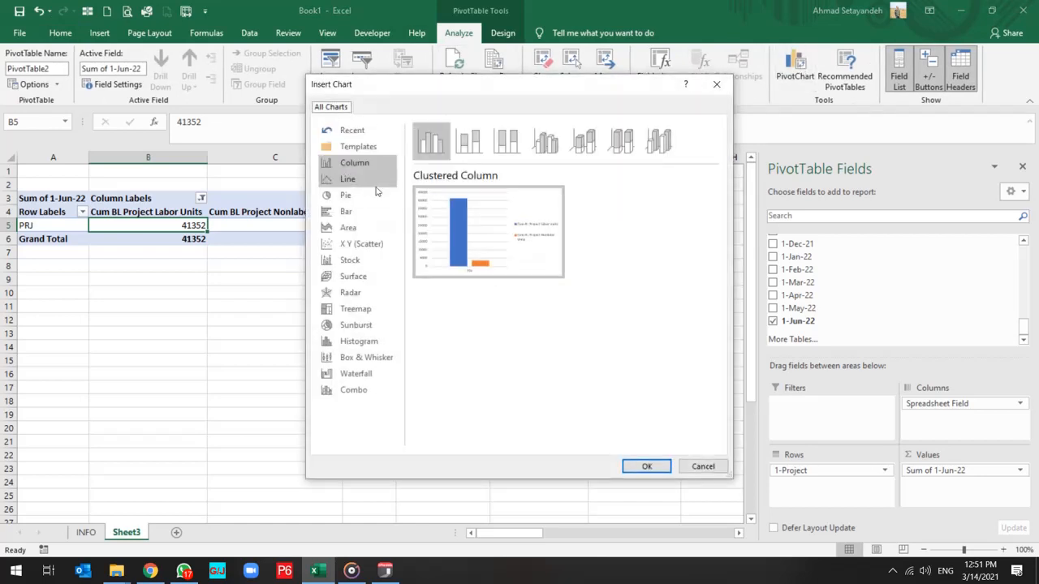
{"action": "left_click", "coordinate": [350, 202]}
{"action": "left_click", "coordinate": [462, 142]}
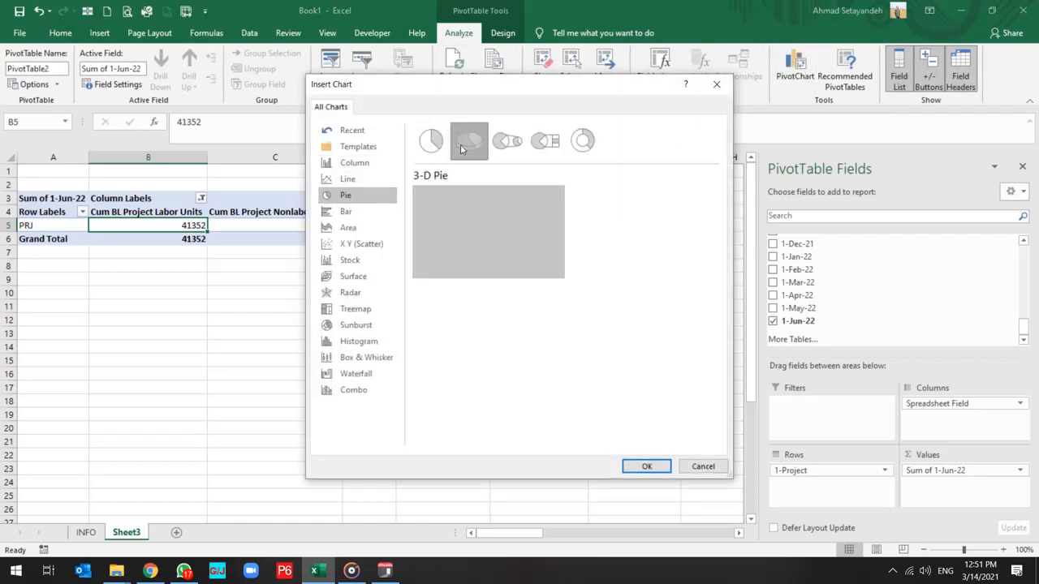
{"action": "left_click", "coordinate": [643, 469]}
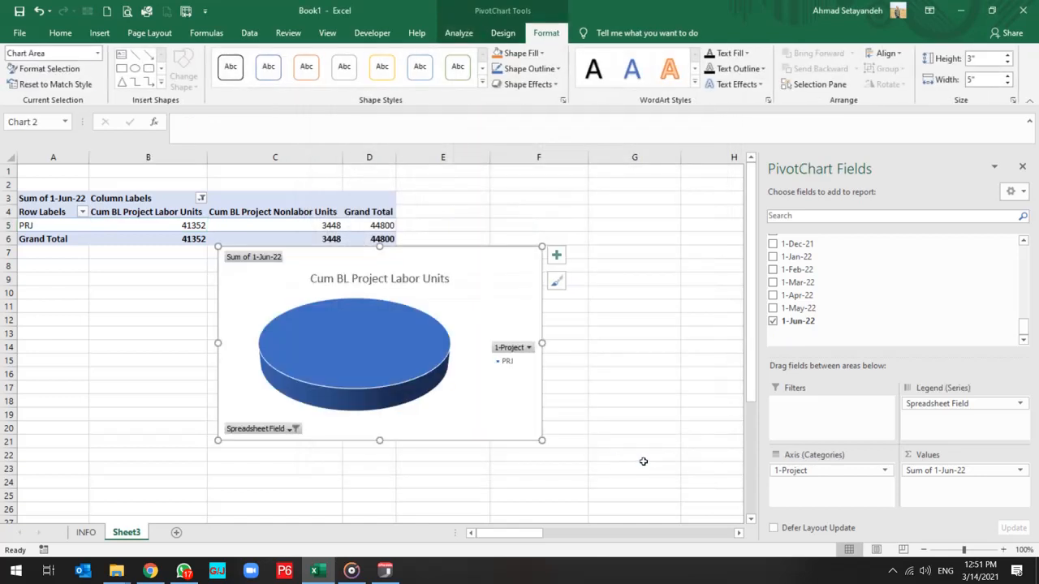
{"action": "left_click_drag", "start_coordinate": [355, 262], "coordinate": [229, 289]}
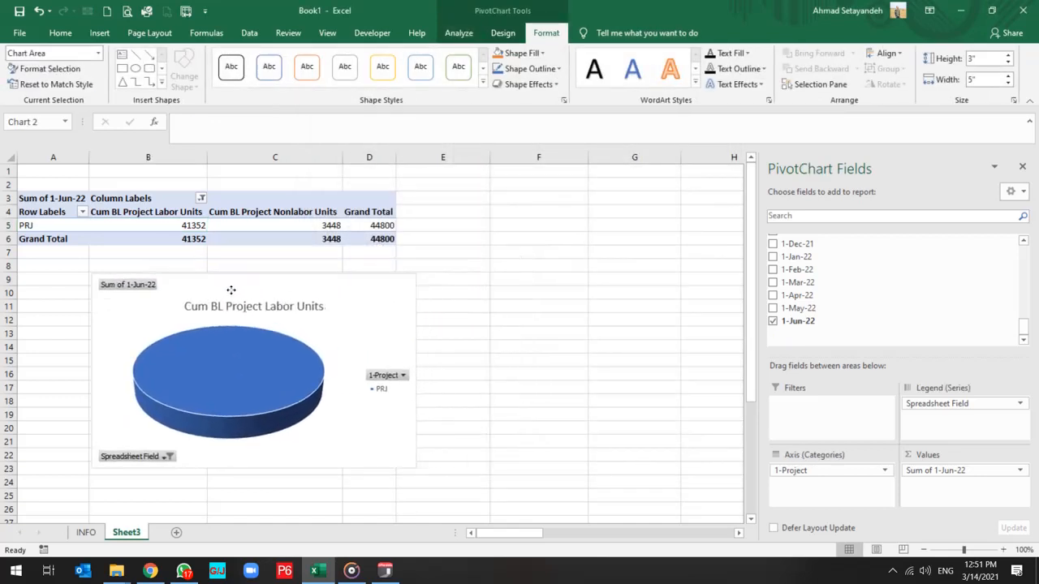
Switch the rows and columns in the pie chart's data source.
{"action": "right_click", "coordinate": [349, 317]}
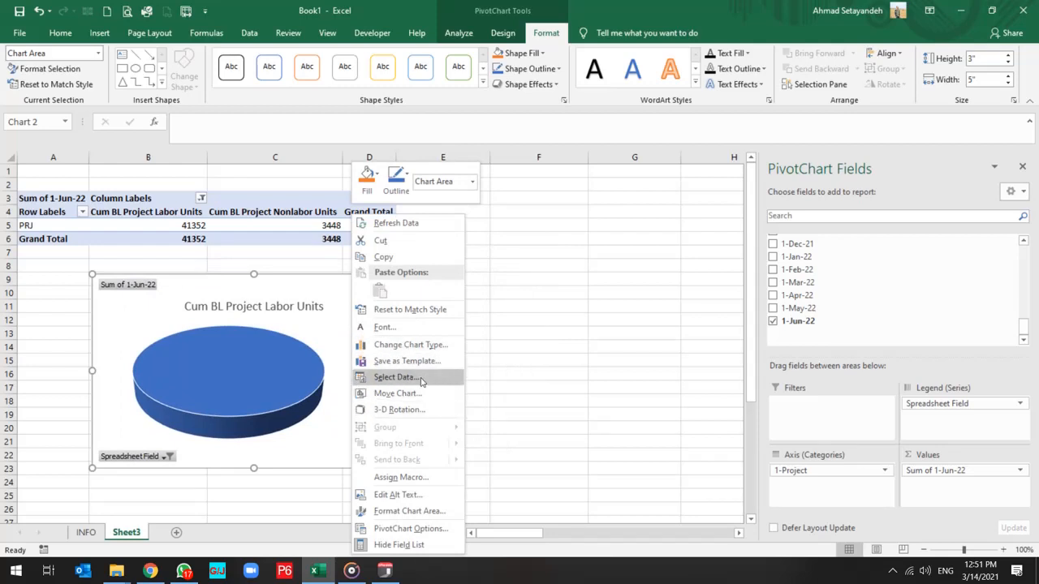
{"action": "left_click", "coordinate": [429, 376]}
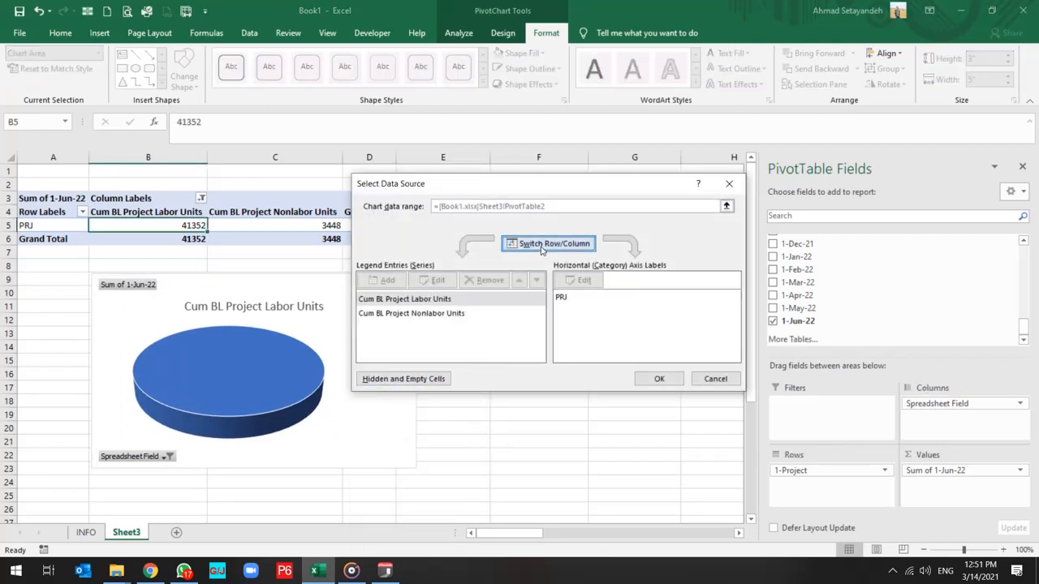
{"action": "left_click", "coordinate": [542, 247]}
{"action": "left_click", "coordinate": [665, 382]}
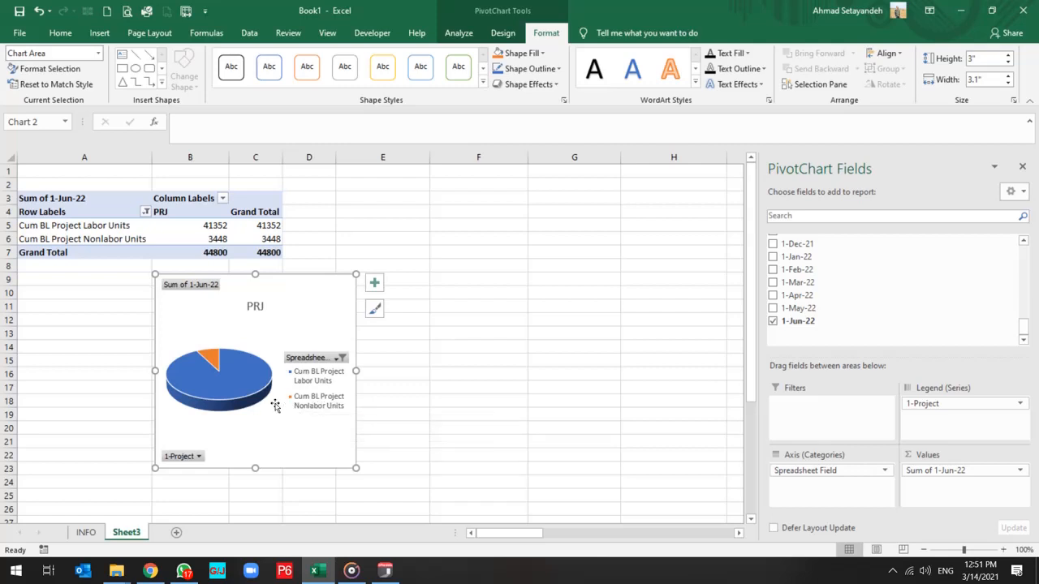
Change the pie chart's title to "Project Man Hours Chart".
{"action": "left_click", "coordinate": [255, 306]}
{"action": "double_click", "coordinate": [256, 306]}
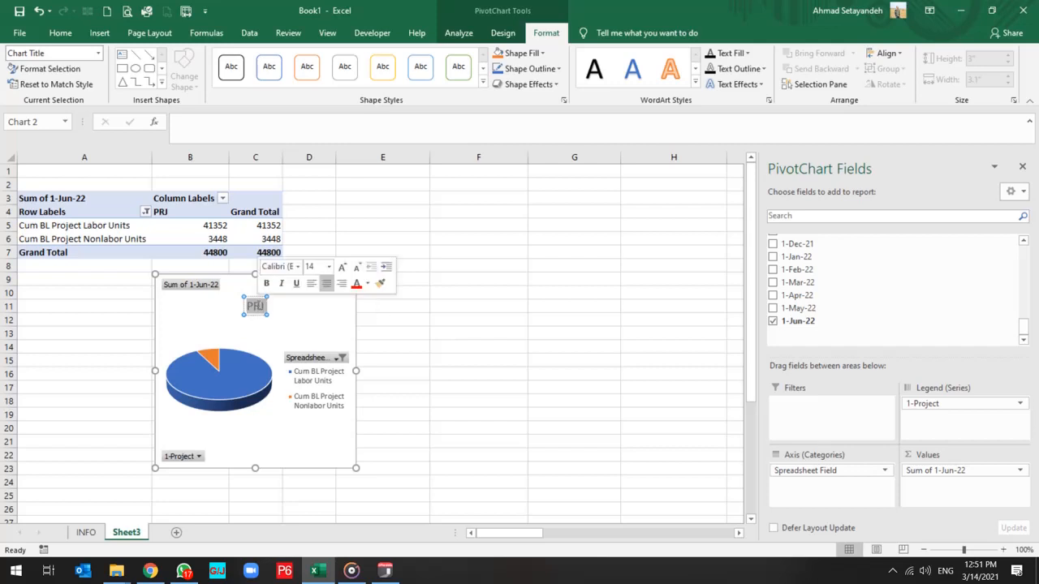
{"action": "type", "text": "Project"}
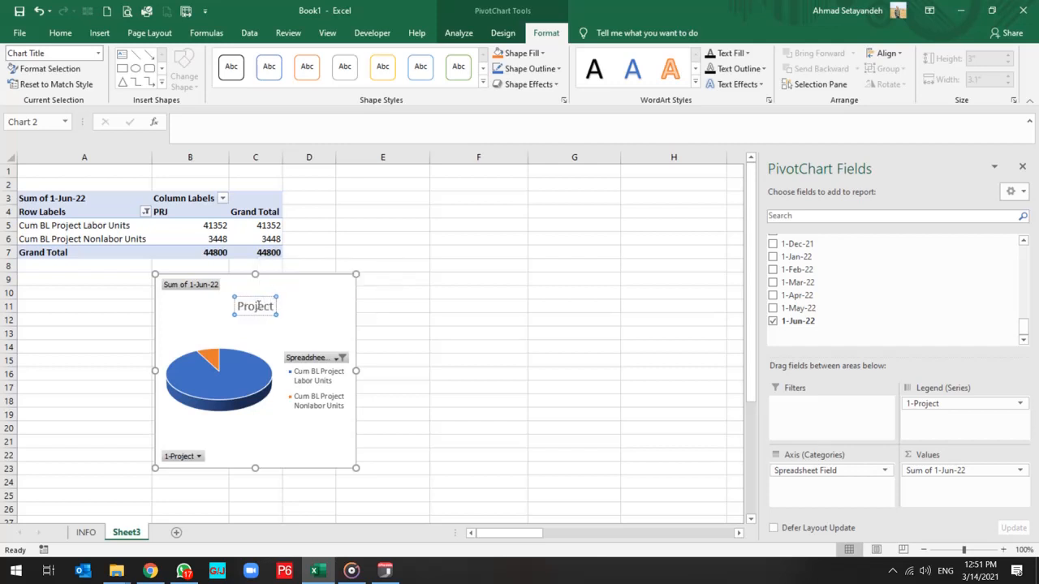
{"action": "type", "text": " Man Hours"}
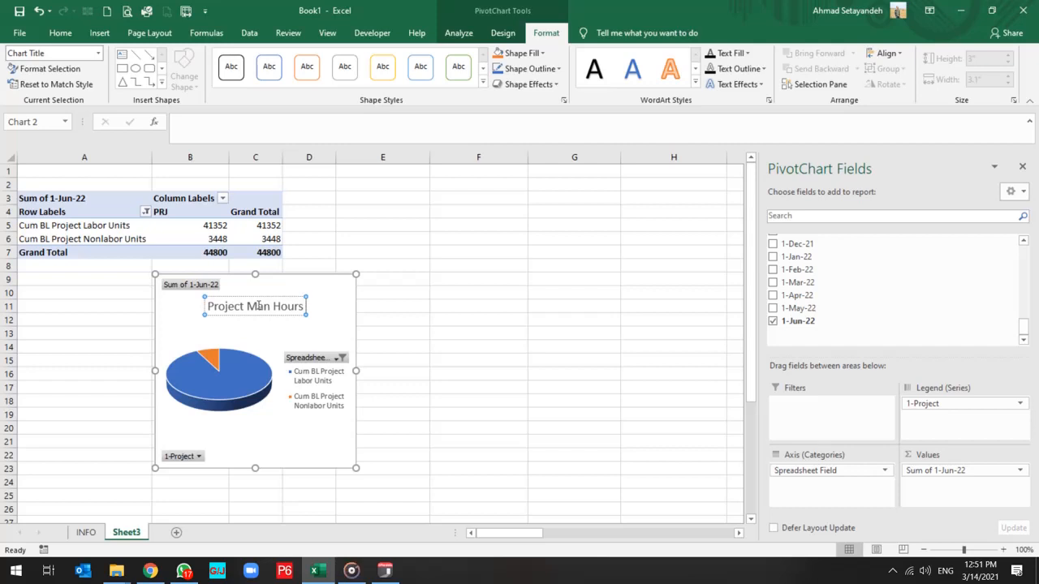
{"action": "type", "text": "Char"}
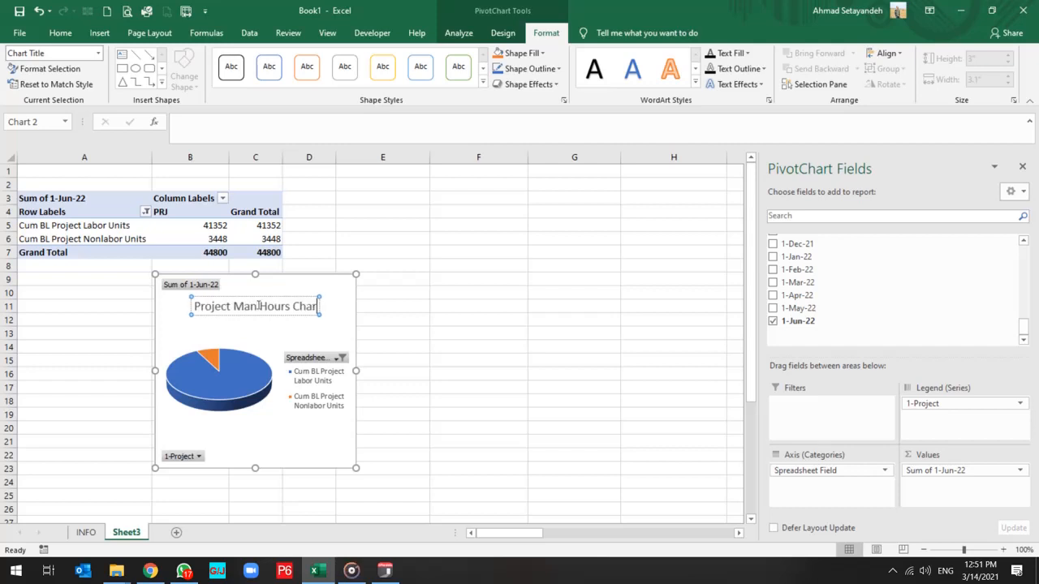
{"action": "type", "text": "t"}
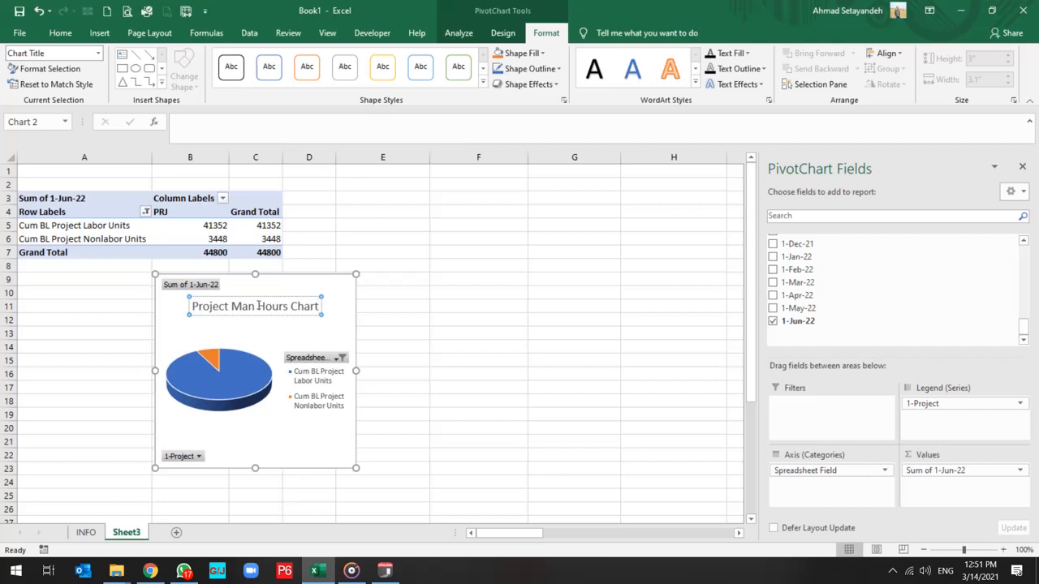
{"action": "left_click", "coordinate": [269, 437]}
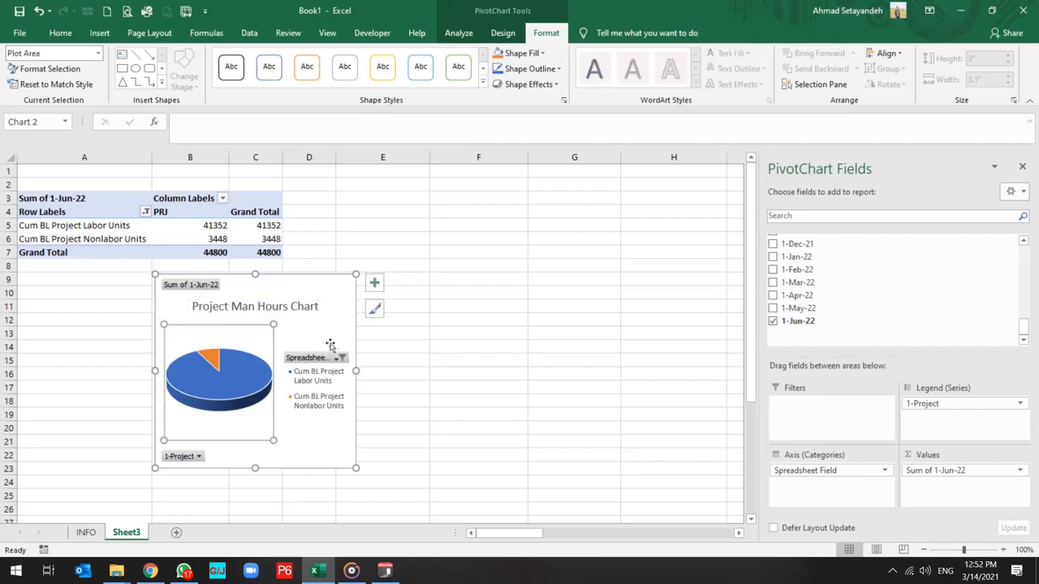
Widen the pie chart to about 4.57" and hide all field buttons on it.
{"action": "left_click_drag", "start_coordinate": [356, 371], "coordinate": [450, 371]}
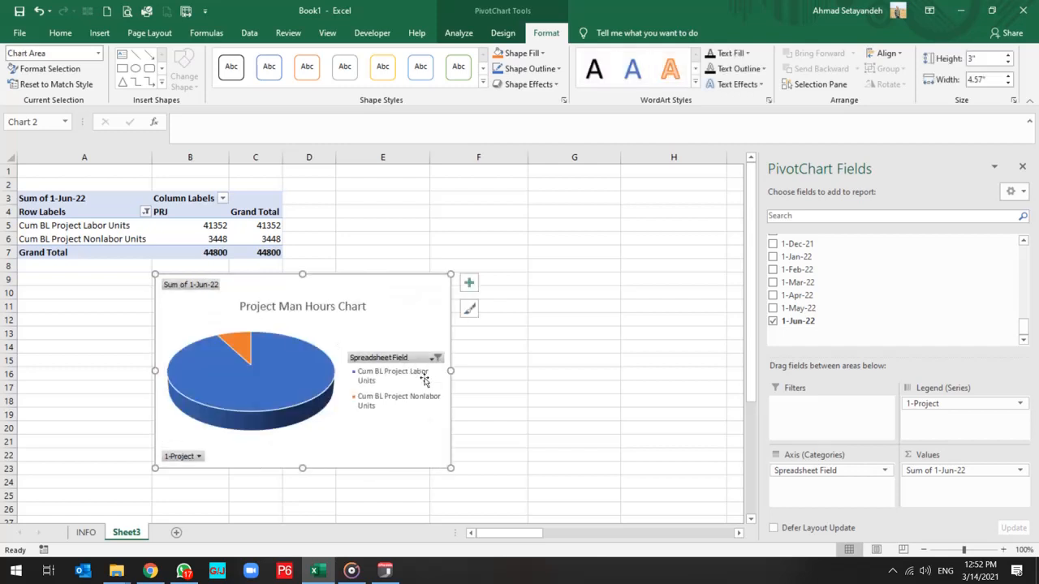
{"action": "right_click", "coordinate": [409, 363]}
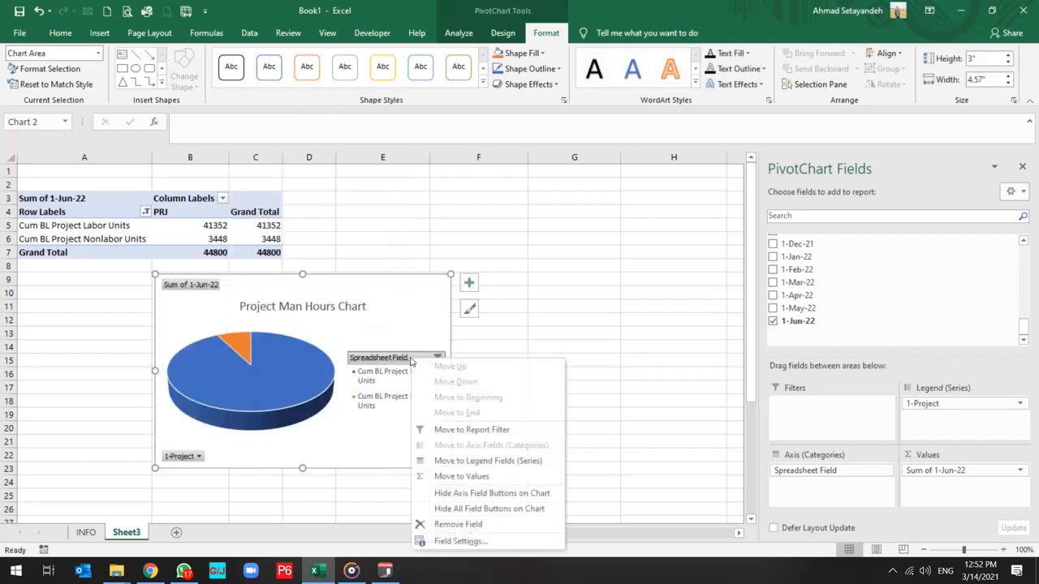
{"action": "left_click", "coordinate": [475, 493]}
{"action": "left_click", "coordinate": [198, 456]}
{"action": "right_click", "coordinate": [190, 457]}
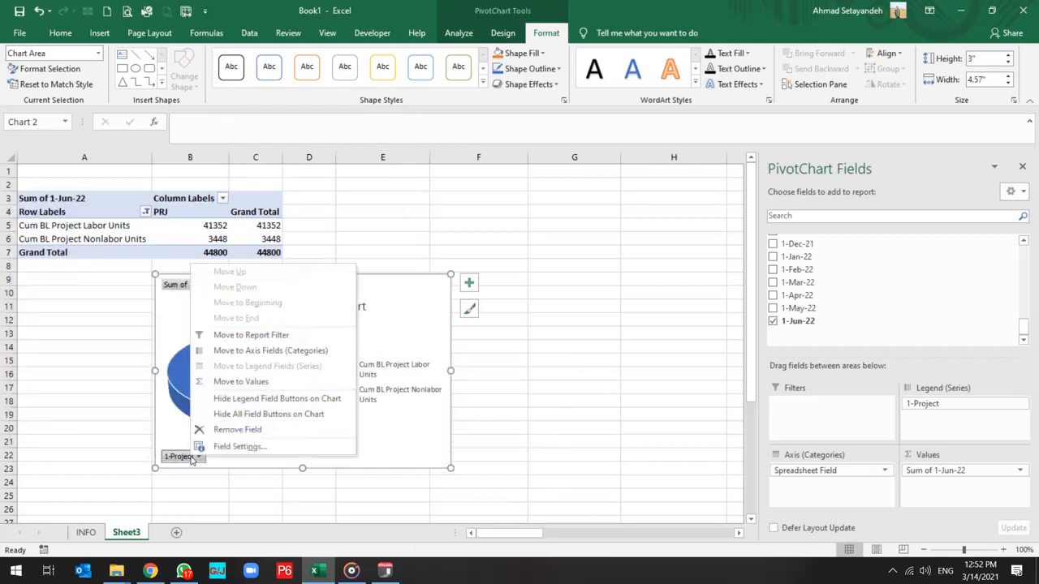
{"action": "left_click", "coordinate": [246, 415]}
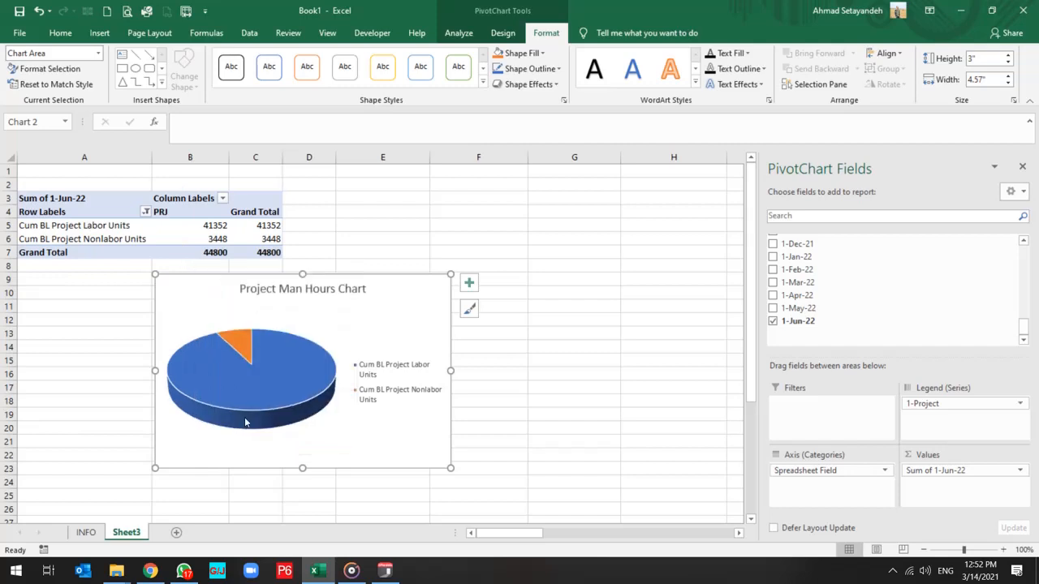
Position the pie chart's legend at the bottom of the chart.
{"action": "left_click", "coordinate": [410, 370]}
{"action": "right_click", "coordinate": [410, 370]}
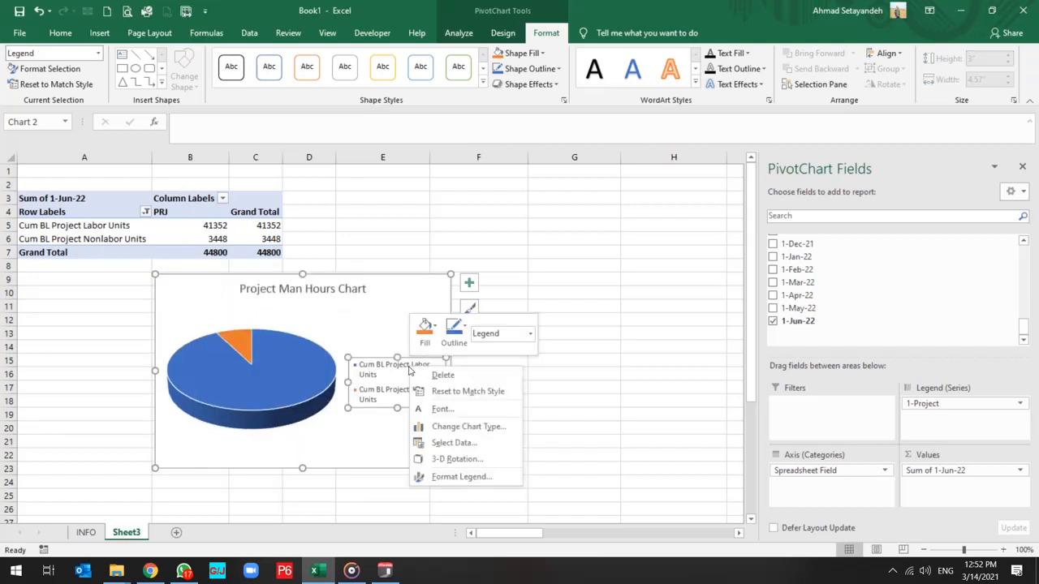
{"action": "left_click", "coordinate": [469, 283]}
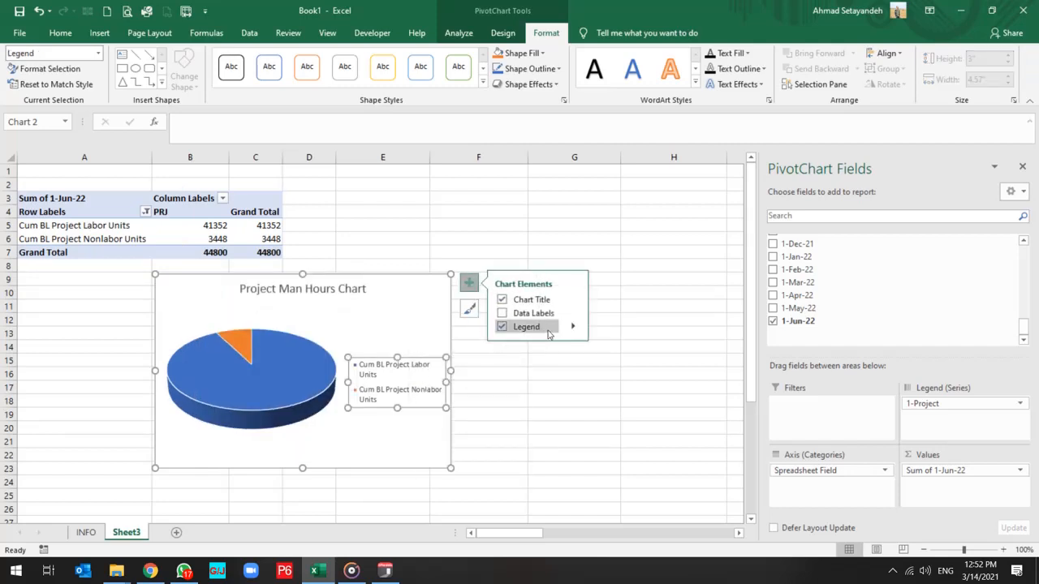
{"action": "left_click", "coordinate": [539, 327]}
{"action": "left_click", "coordinate": [571, 327]}
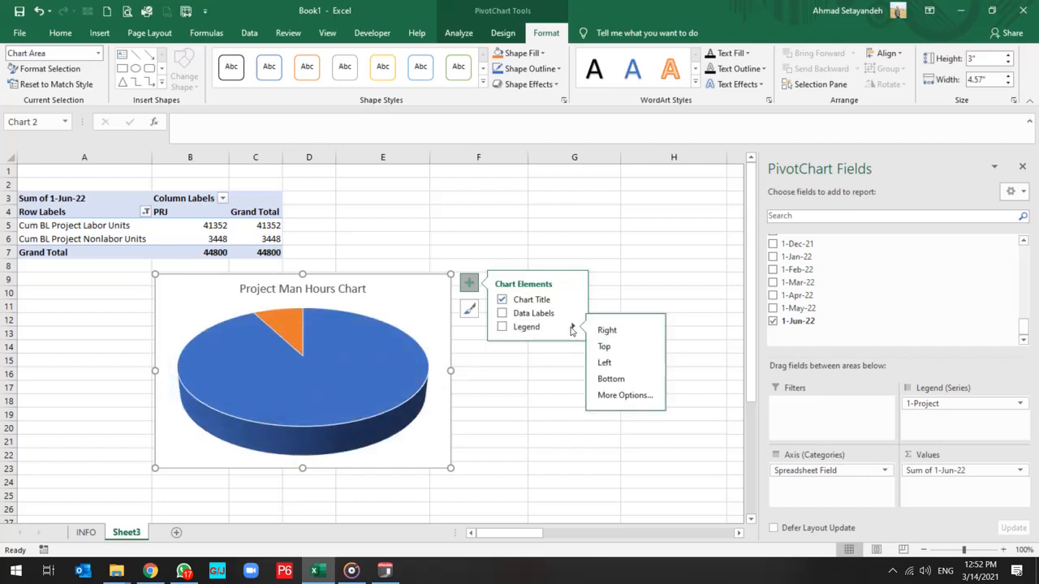
{"action": "left_click", "coordinate": [617, 379]}
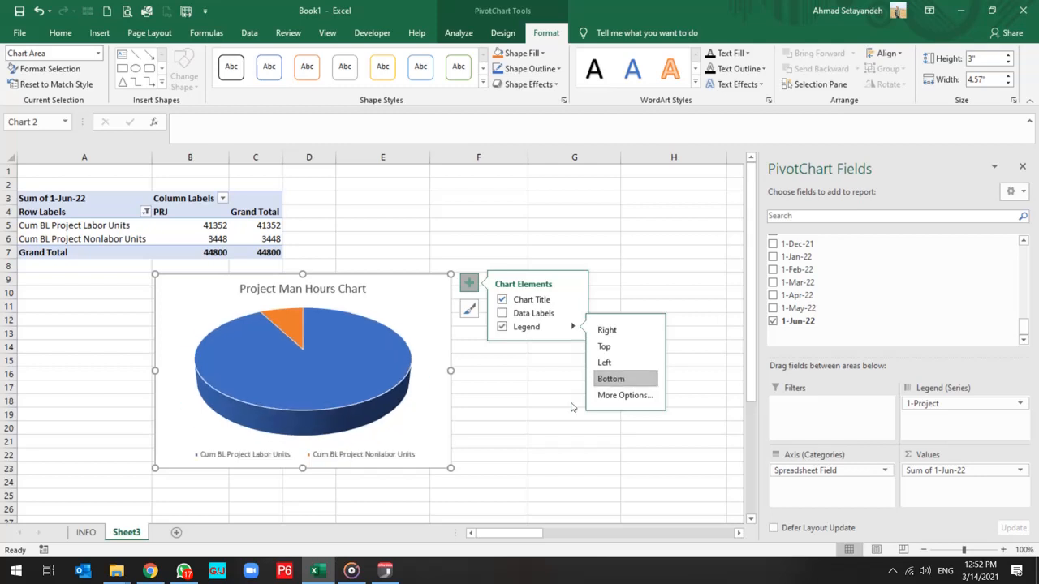
Cut the pie chart from its sheet and add a new worksheet named Dashboard.
{"action": "right_click", "coordinate": [419, 304]}
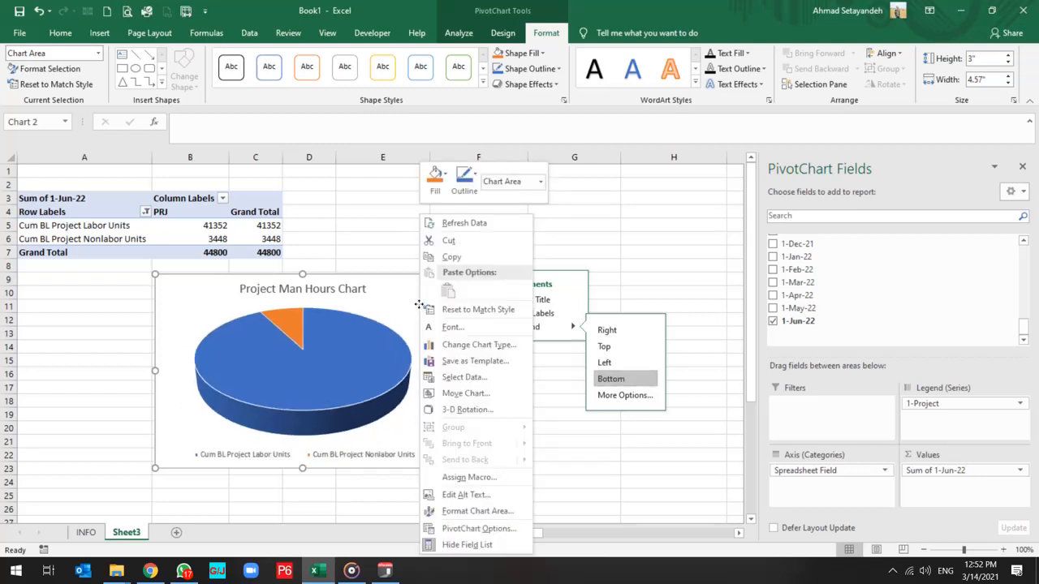
{"action": "left_click", "coordinate": [464, 241]}
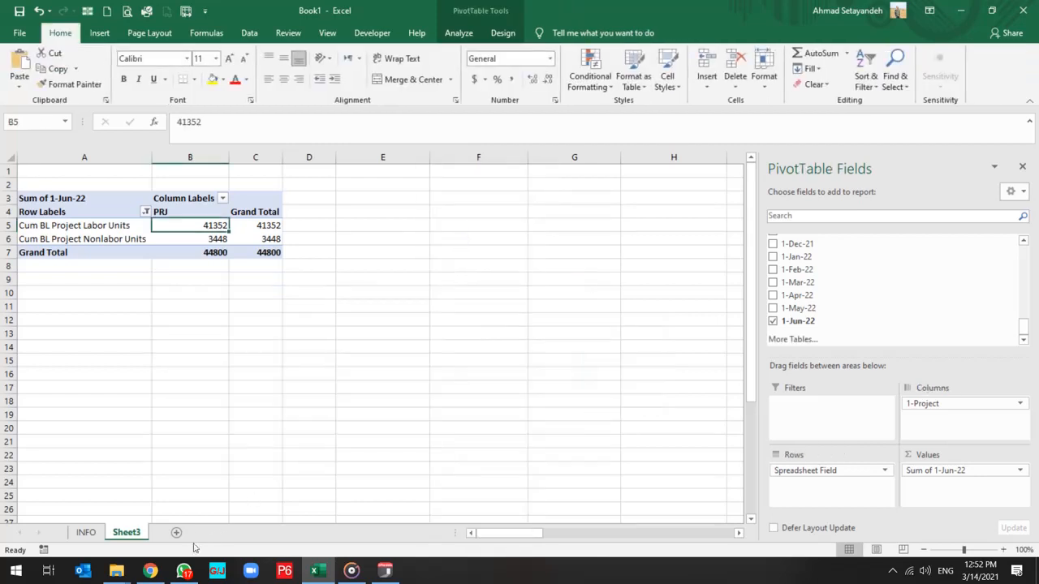
{"action": "left_click", "coordinate": [212, 532]}
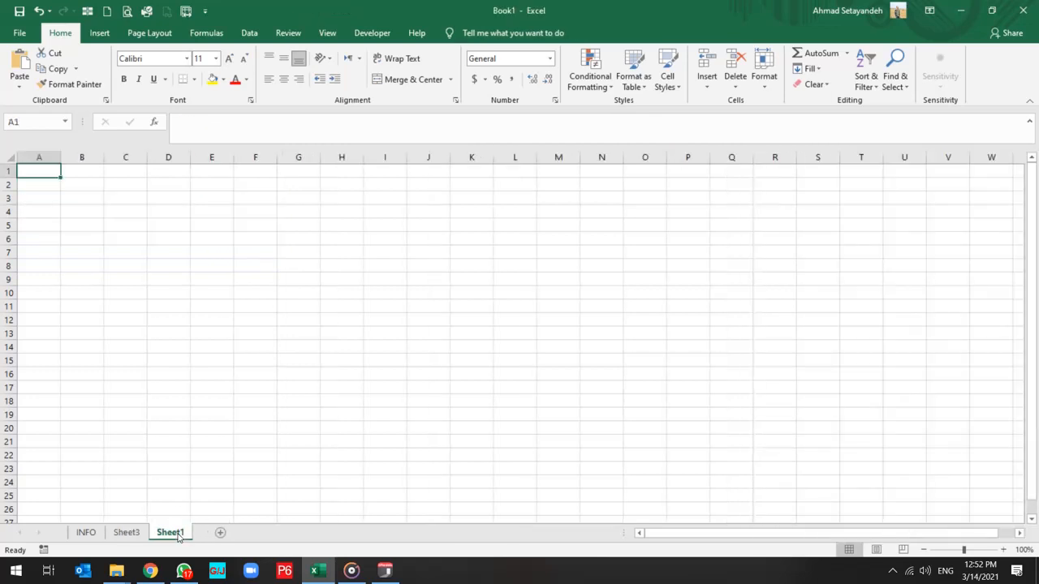
{"action": "double_click", "coordinate": [170, 532]}
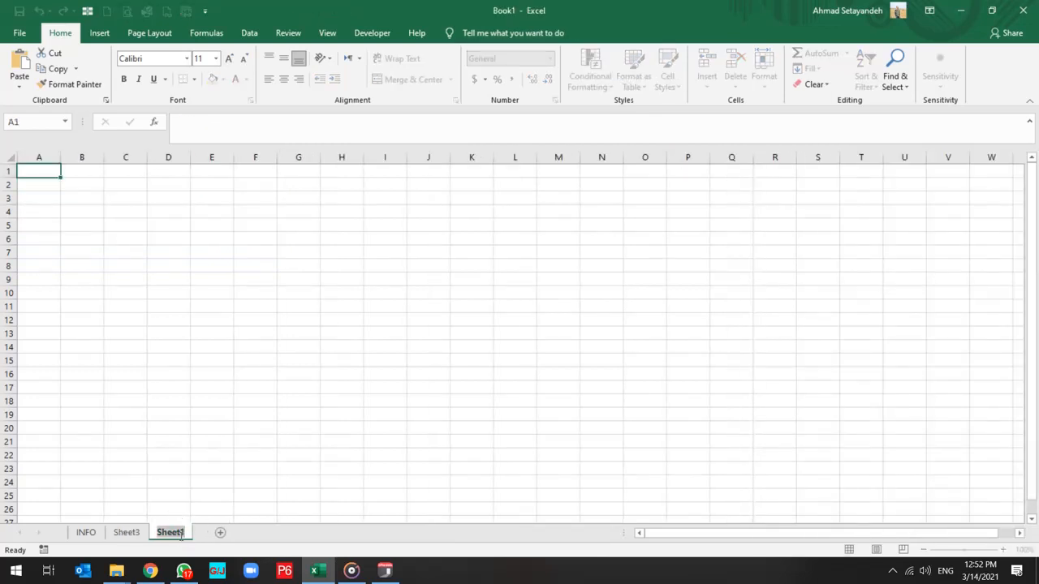
{"action": "type", "text": "Dashboard"}
{"action": "key", "text": "Return"}
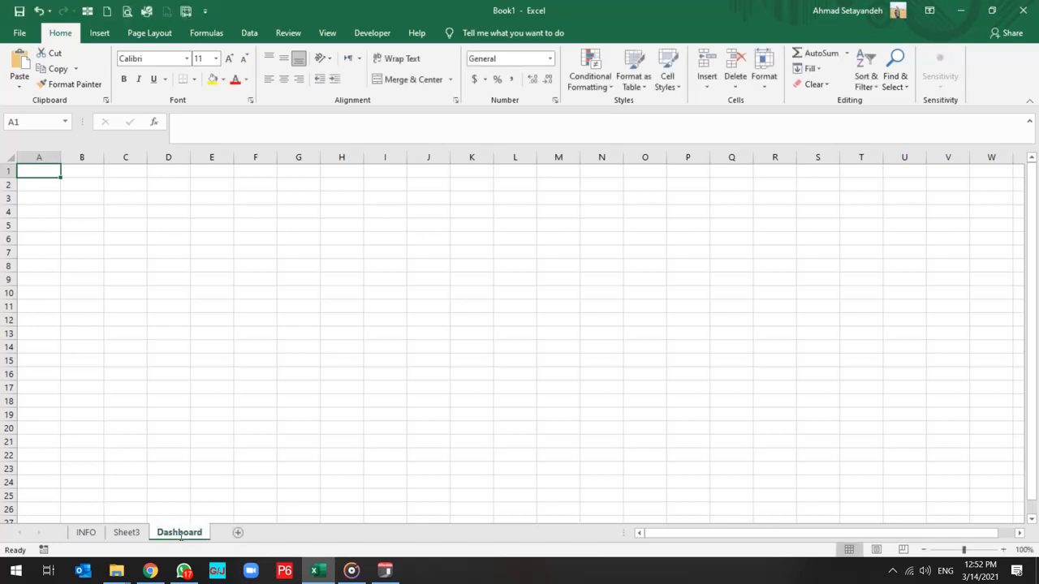
Paste the pie chart into the Dashboard sheet and place its upper-left corner around cell C4.
{"action": "left_click", "coordinate": [91, 215]}
{"action": "key", "text": "ctrl+v"}
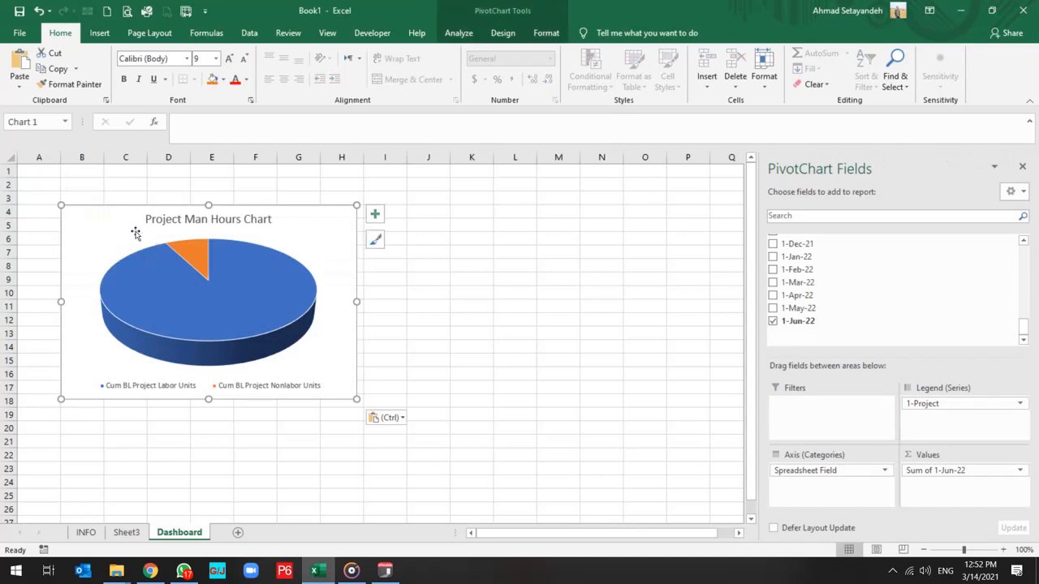
{"action": "left_click_drag", "start_coordinate": [108, 221], "coordinate": [153, 221]}
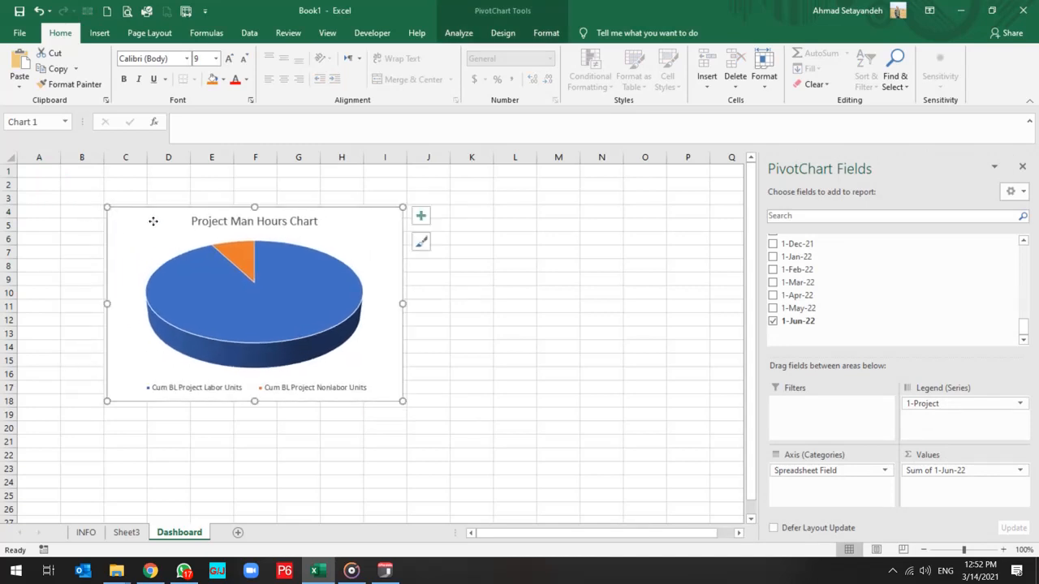
Rename the PivotTable worksheet Sheet3 as 1.
{"action": "left_click", "coordinate": [128, 533]}
{"action": "double_click", "coordinate": [130, 533]}
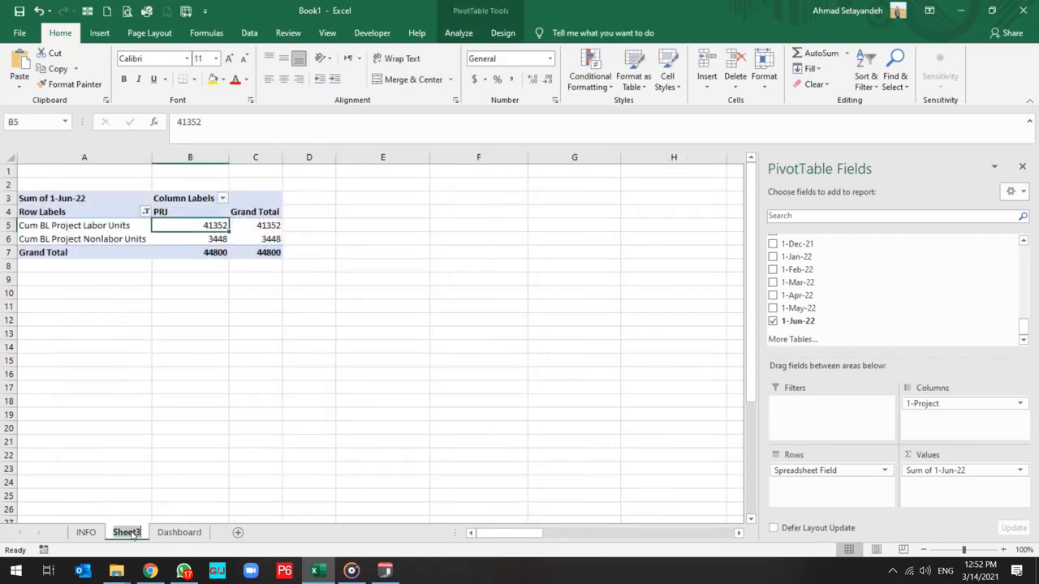
{"action": "type", "text": "1"}
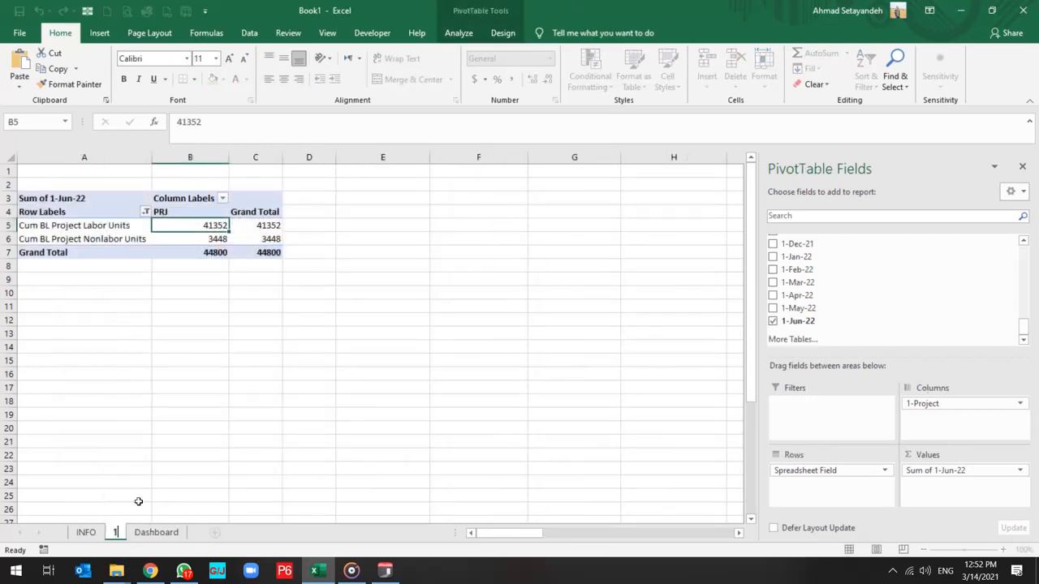
{"action": "left_click", "coordinate": [139, 459]}
{"action": "left_click", "coordinate": [87, 534]}
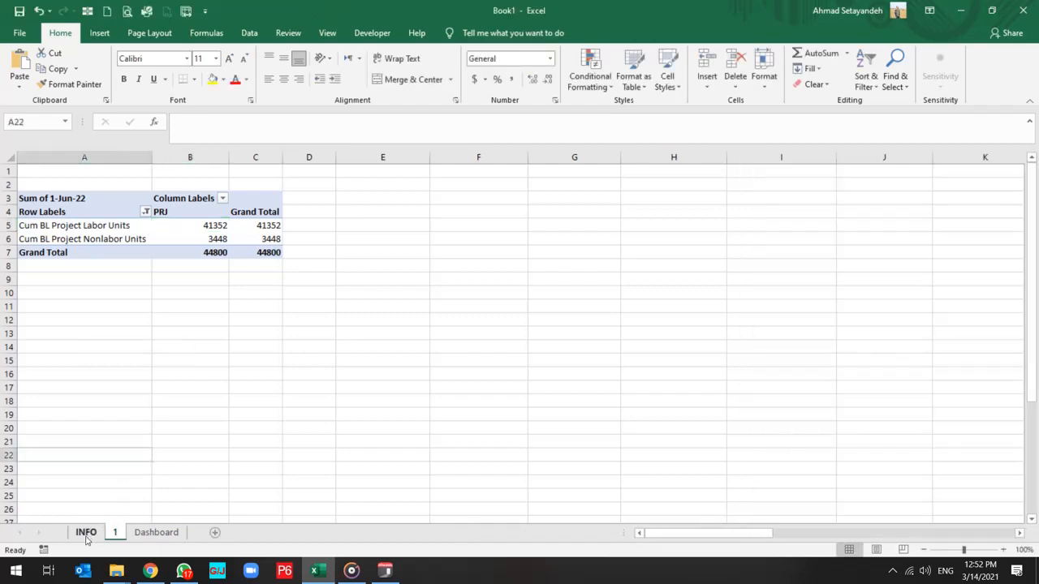
{"action": "left_click", "coordinate": [116, 532]}
{"action": "left_click", "coordinate": [157, 532]}
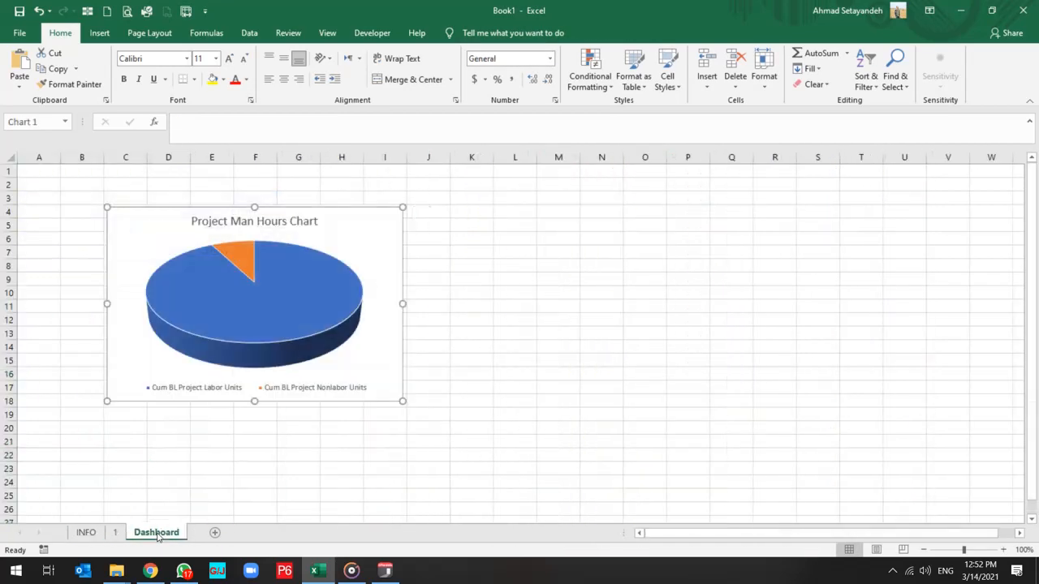
{"action": "mouse_move", "coordinate": [258, 328]}
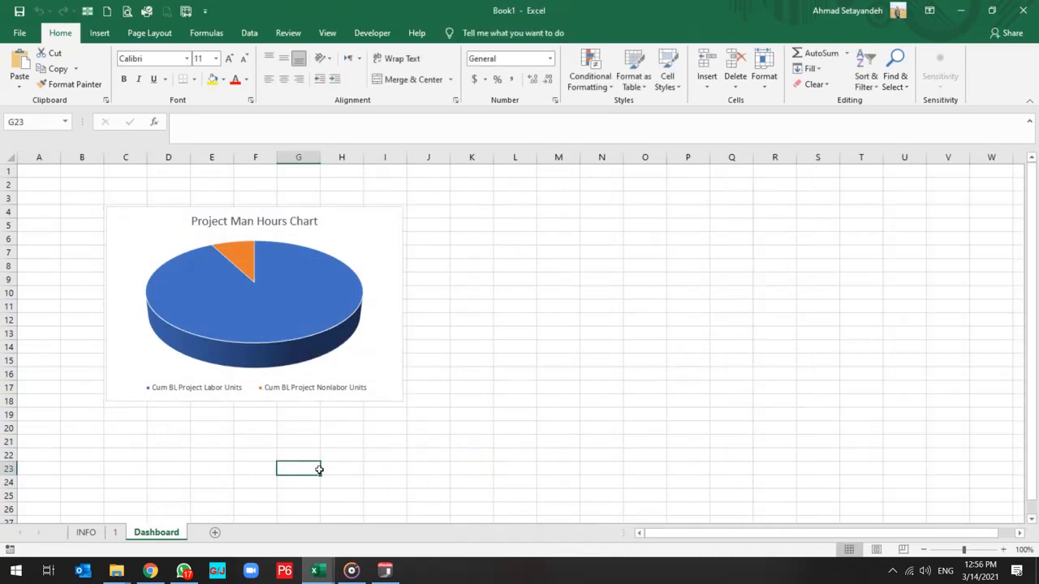
Create a PivotTable on a new worksheet from the INFO sheet's full data range.
{"action": "left_click", "coordinate": [86, 532]}
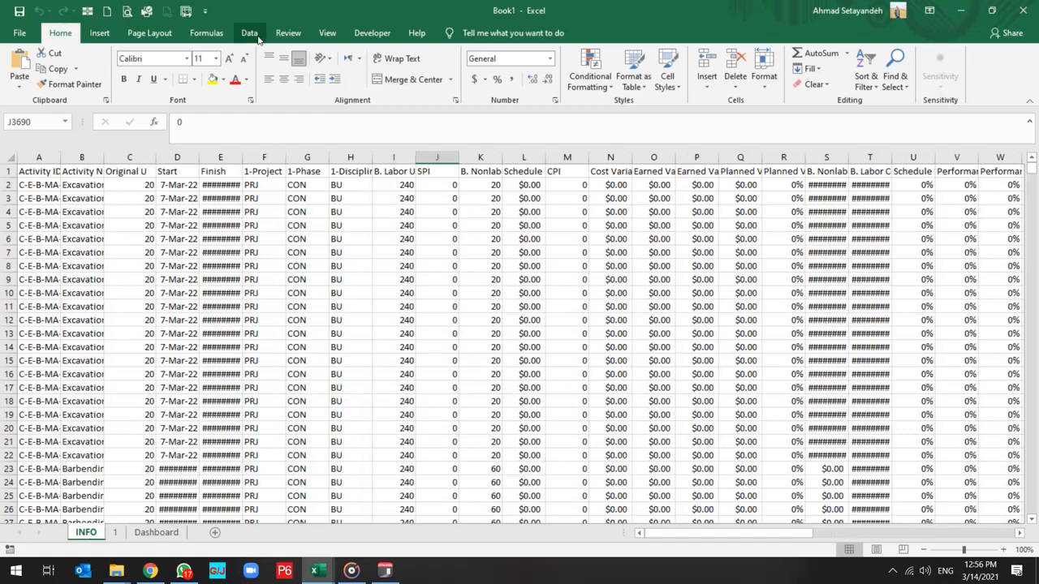
{"action": "left_click", "coordinate": [99, 33]}
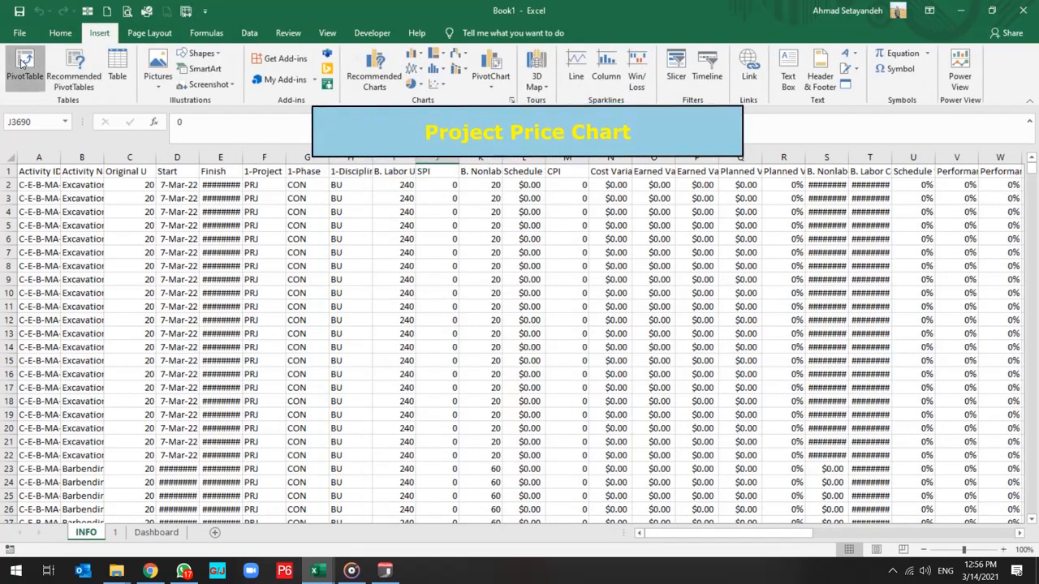
{"action": "left_click", "coordinate": [24, 65]}
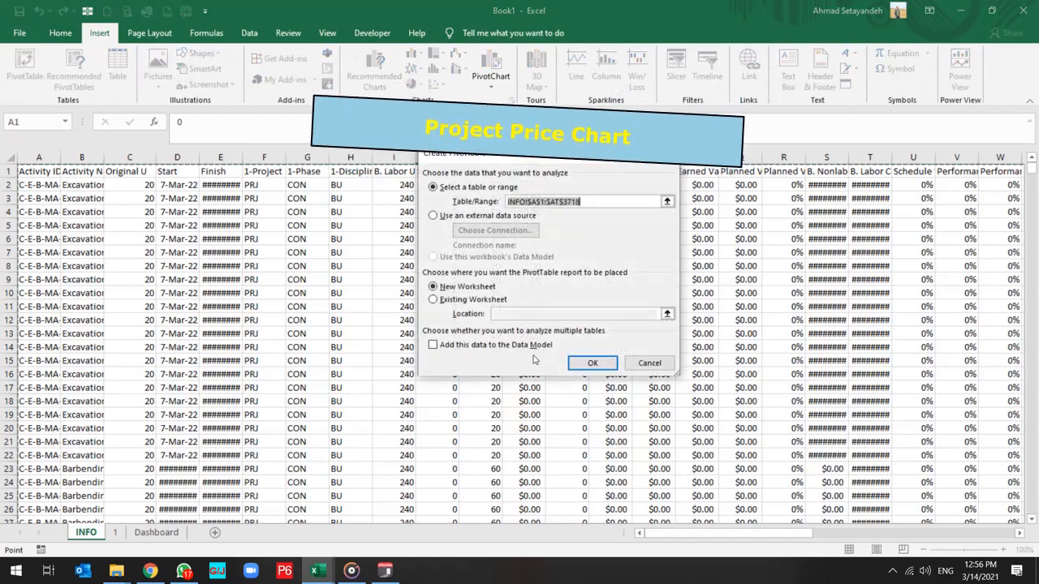
{"action": "left_click", "coordinate": [593, 363]}
Move the new PivotTable sheet between sheets 1 and Dashboard and rename it 2.
{"action": "left_click_drag", "start_coordinate": [91, 542], "coordinate": [165, 532]}
{"action": "double_click", "coordinate": [164, 533]}
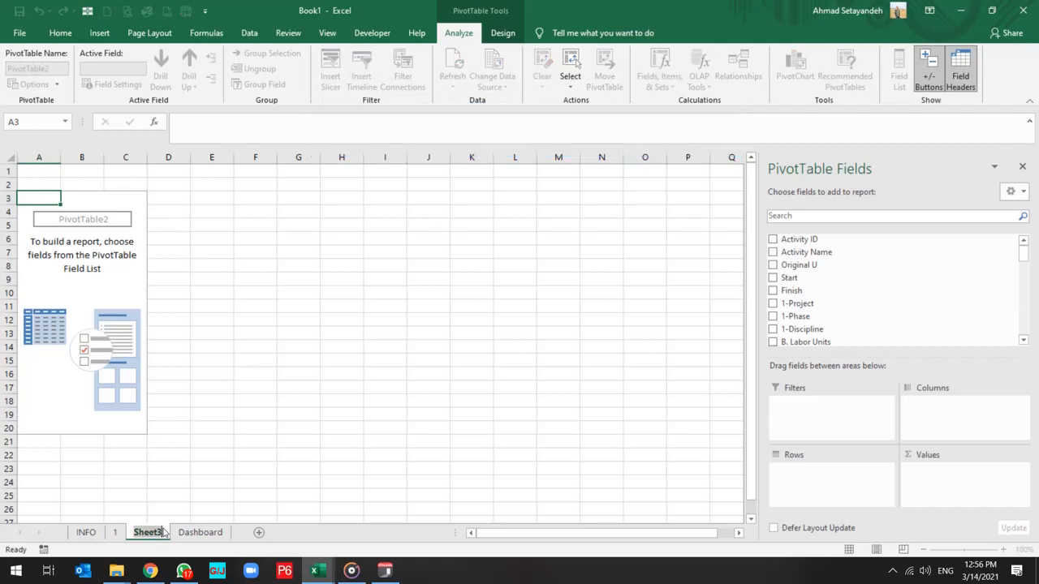
{"action": "type", "text": "2"}
{"action": "key", "text": "Return"}
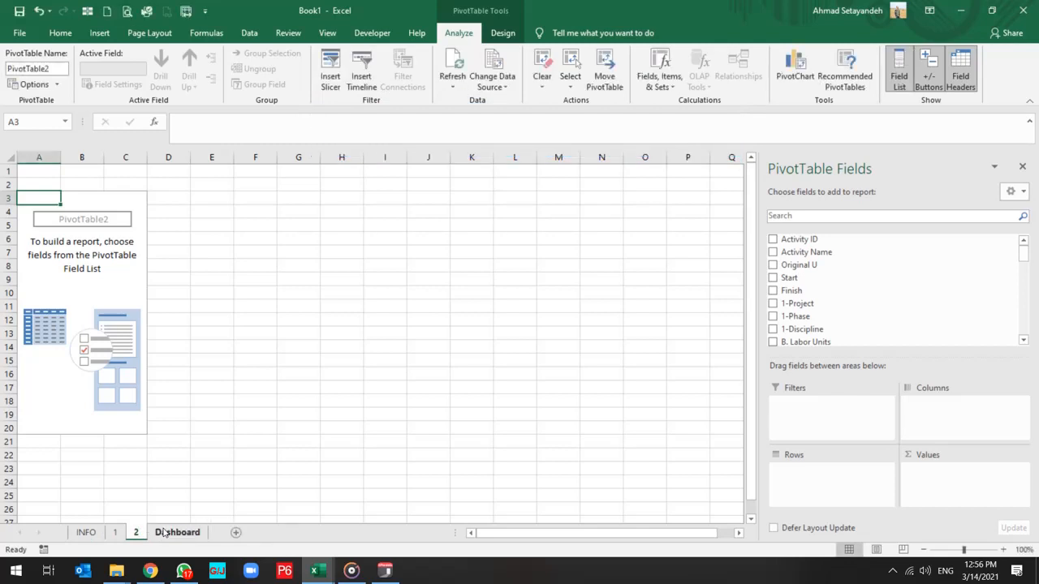
Place the 1-Project field in the rows and Spreadsheet Field in the columns of sheet 2's PivotTable.
{"action": "scroll", "coordinate": [847, 268], "scroll_direction": "down", "scroll_amount": 2}
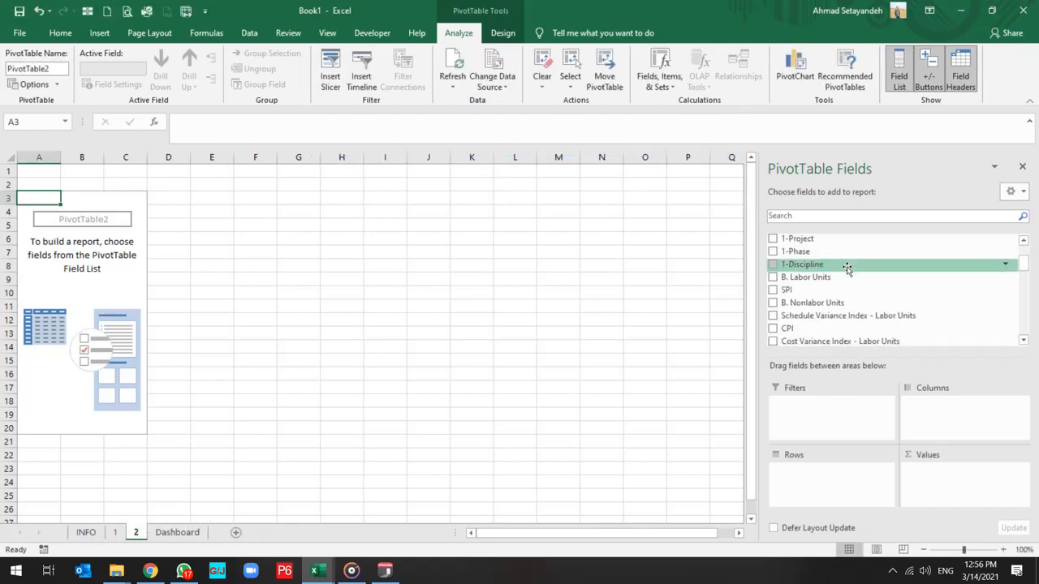
{"action": "left_click_drag", "start_coordinate": [799, 239], "coordinate": [810, 486]}
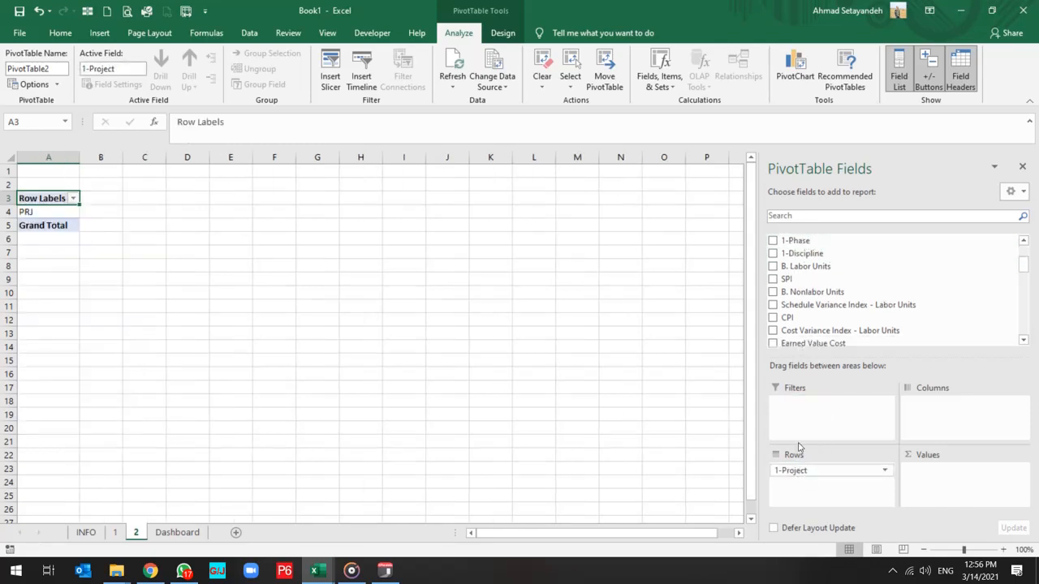
{"action": "scroll", "coordinate": [829, 315], "scroll_direction": "down", "scroll_amount": 2}
{"action": "scroll", "coordinate": [829, 315], "scroll_direction": "down", "scroll_amount": 2}
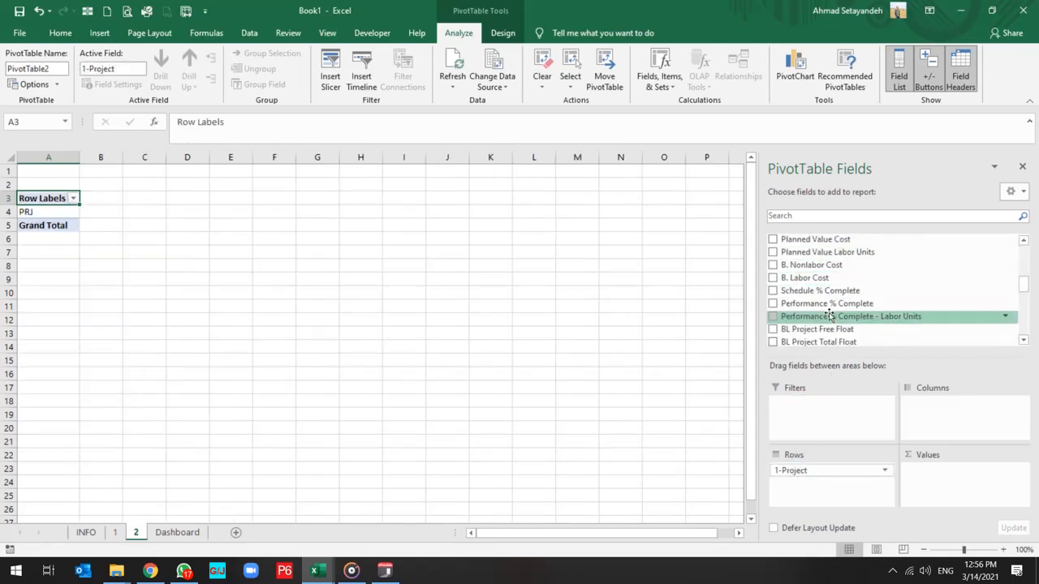
{"action": "scroll", "coordinate": [836, 320], "scroll_direction": "down", "scroll_amount": 2}
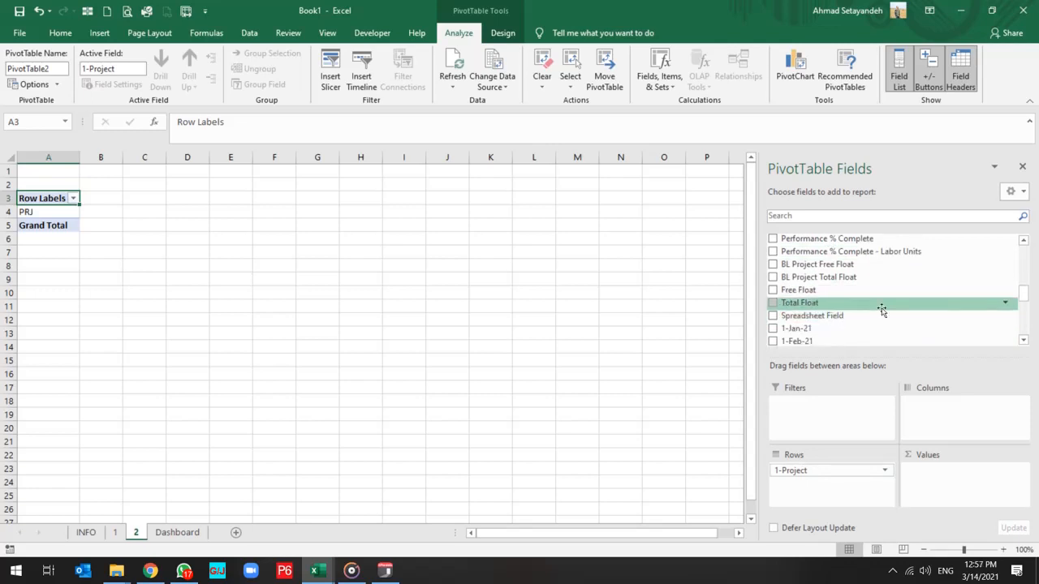
{"action": "left_click_drag", "start_coordinate": [828, 316], "coordinate": [946, 404]}
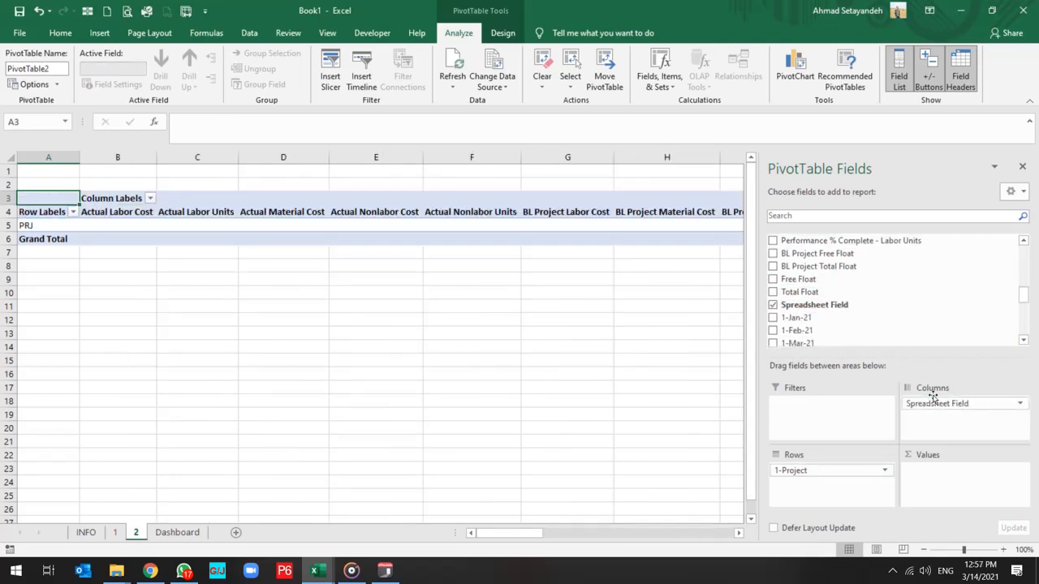
Add the 1-Jun-22 field to the values of sheet 2's PivotTable, summarized by Sum.
{"action": "scroll", "coordinate": [880, 323], "scroll_direction": "down", "scroll_amount": 5}
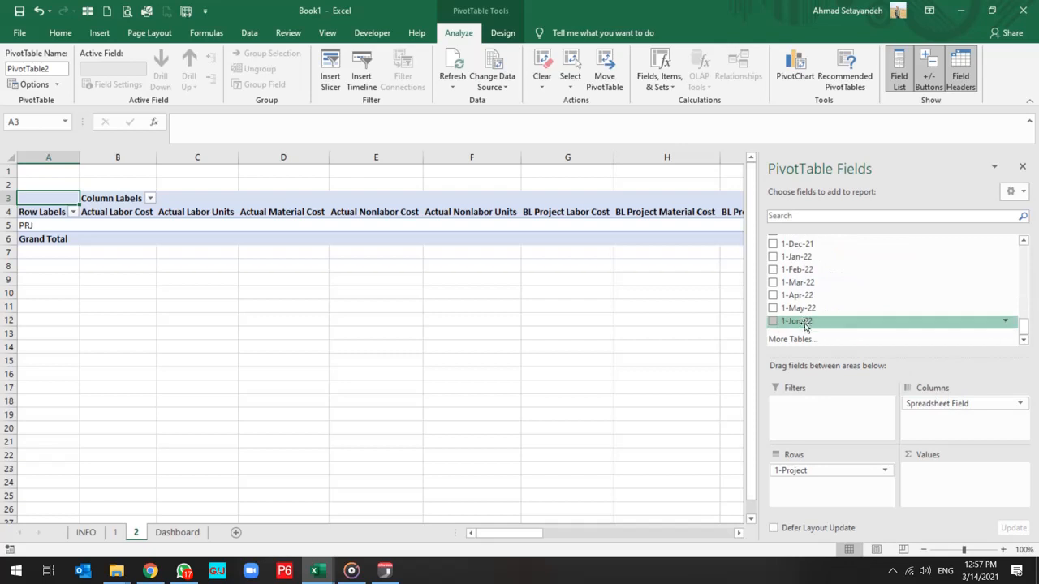
{"action": "left_click_drag", "start_coordinate": [808, 323], "coordinate": [983, 497]}
{"action": "left_click", "coordinate": [1021, 471]}
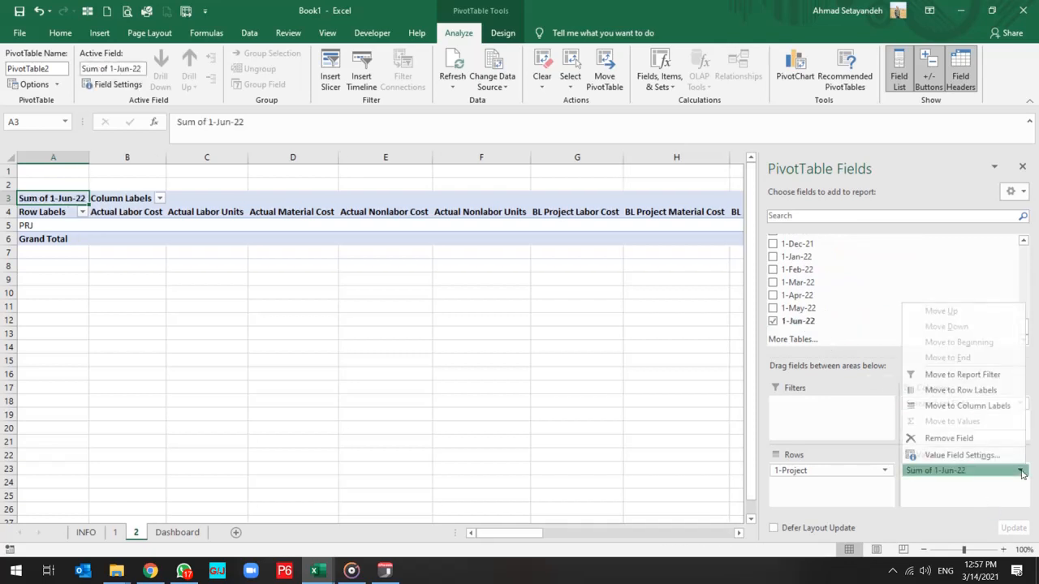
{"action": "left_click", "coordinate": [978, 454]}
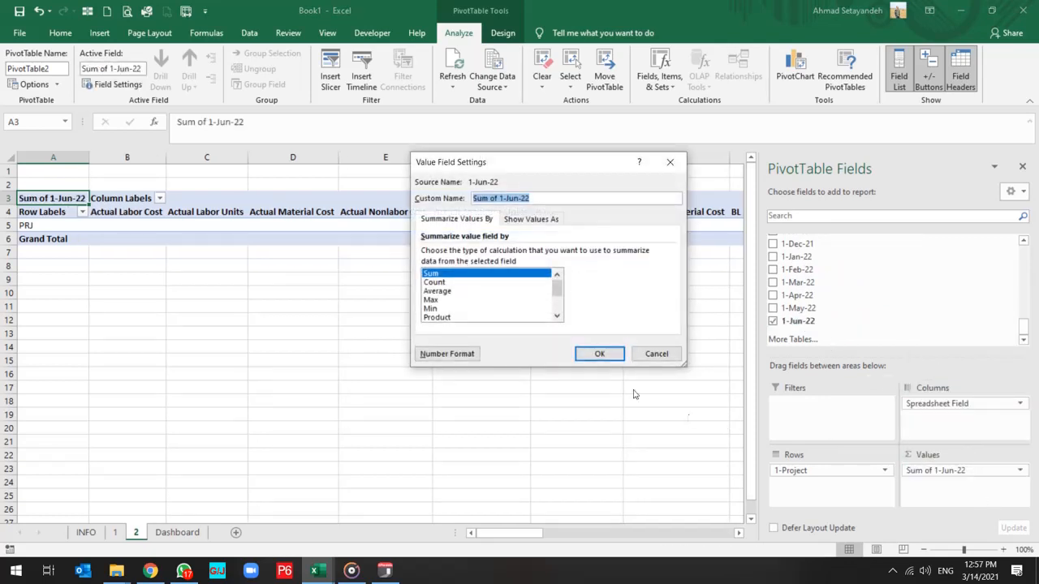
{"action": "left_click", "coordinate": [603, 351]}
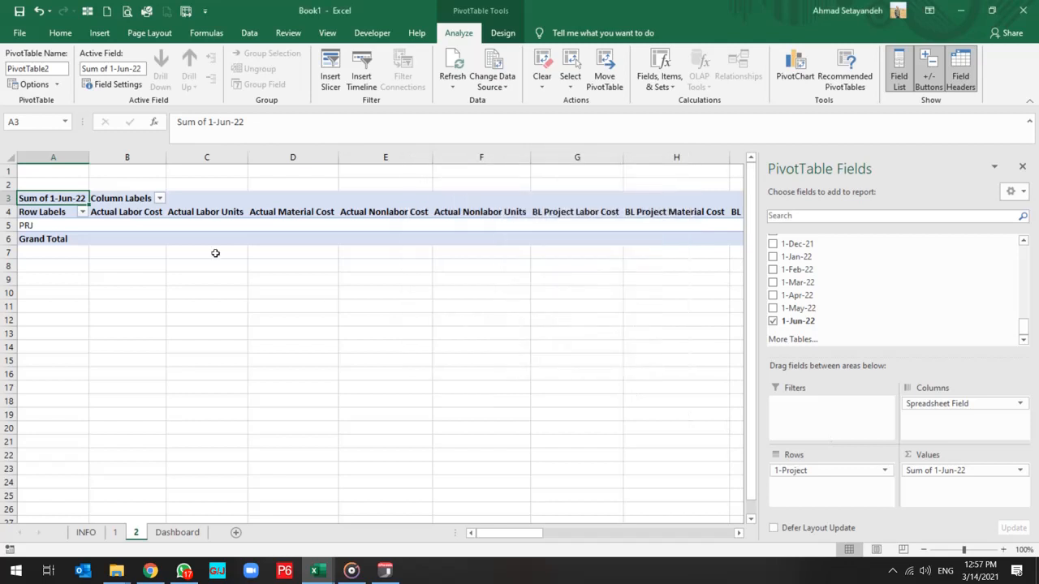
Filter the PivotTable's column labels to only Cum BL Project Labor Cost, Cum BL Project Material Cost and Cum BL Project Nonlabor Cost.
{"action": "left_click", "coordinate": [155, 199]}
{"action": "left_click", "coordinate": [158, 199]}
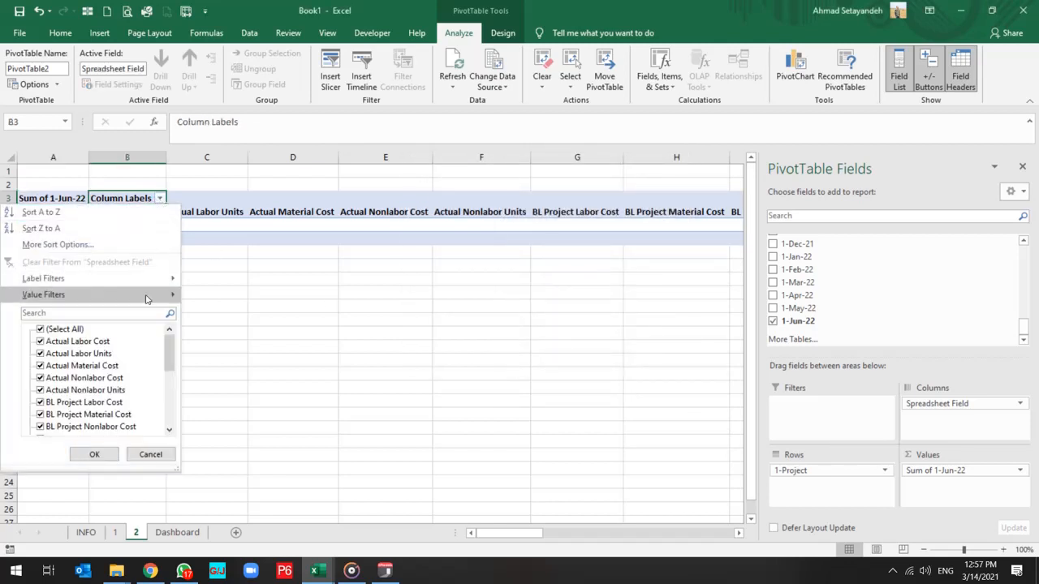
{"action": "left_click", "coordinate": [41, 330]}
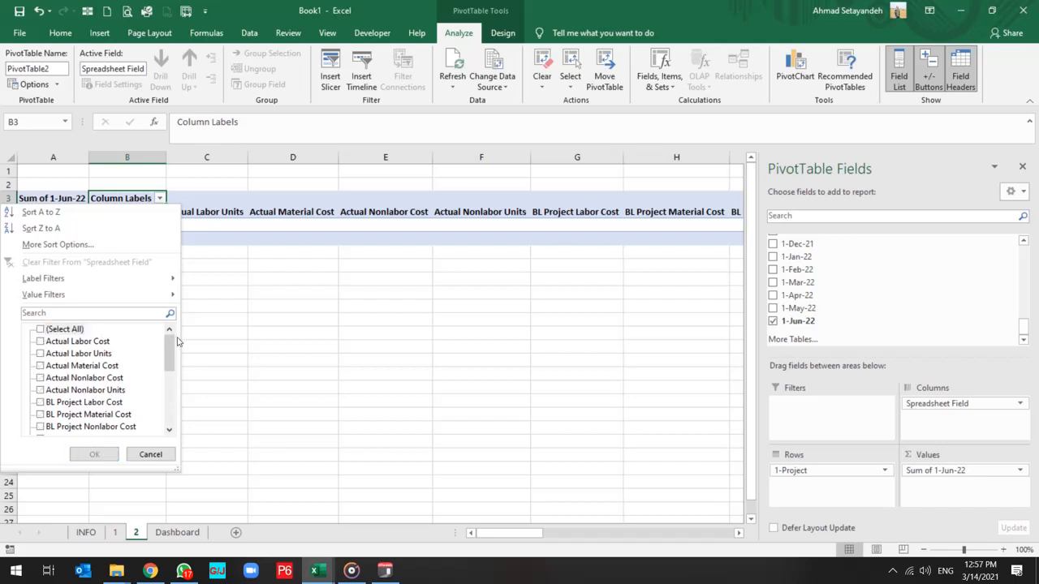
{"action": "left_click_drag", "start_coordinate": [172, 352], "coordinate": [170, 396]}
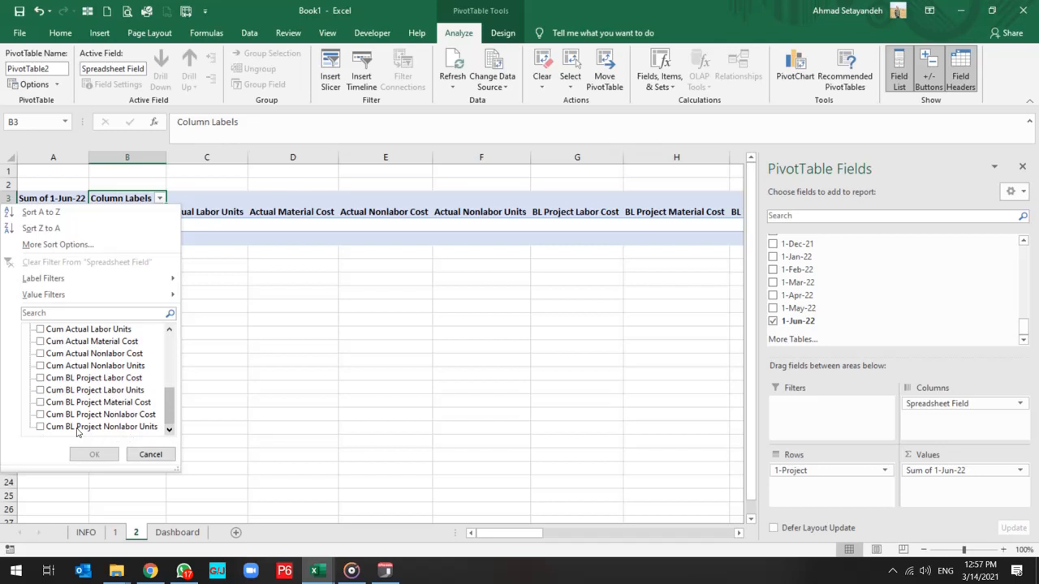
{"action": "left_click", "coordinate": [58, 405]}
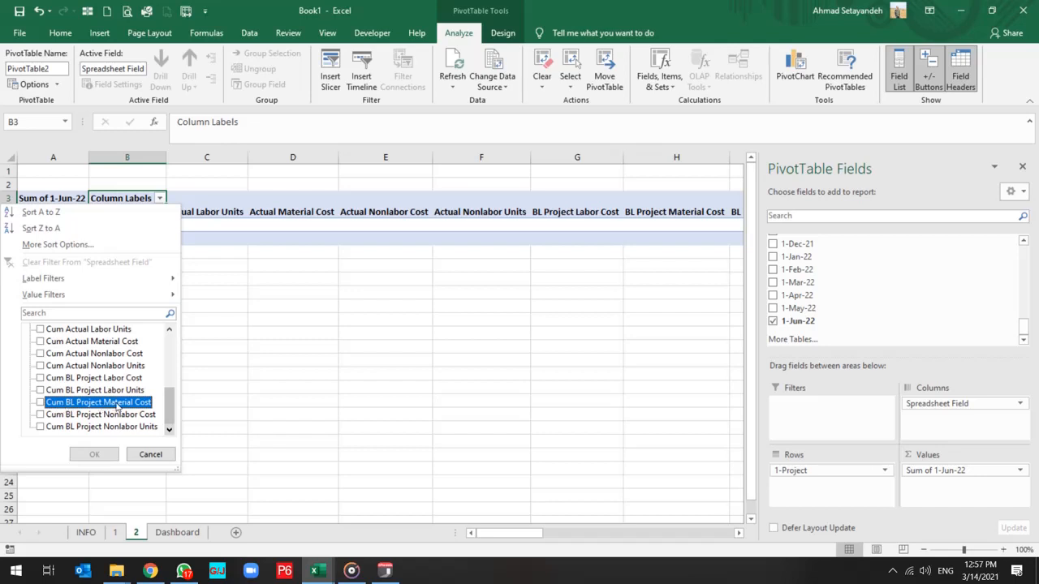
{"action": "left_click", "coordinate": [40, 415]}
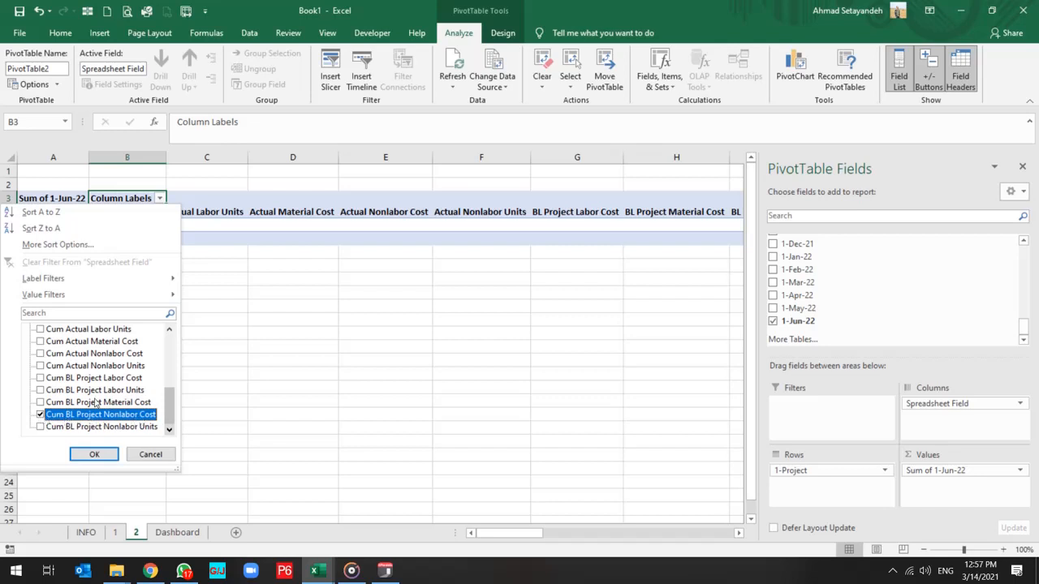
{"action": "left_click", "coordinate": [81, 370]}
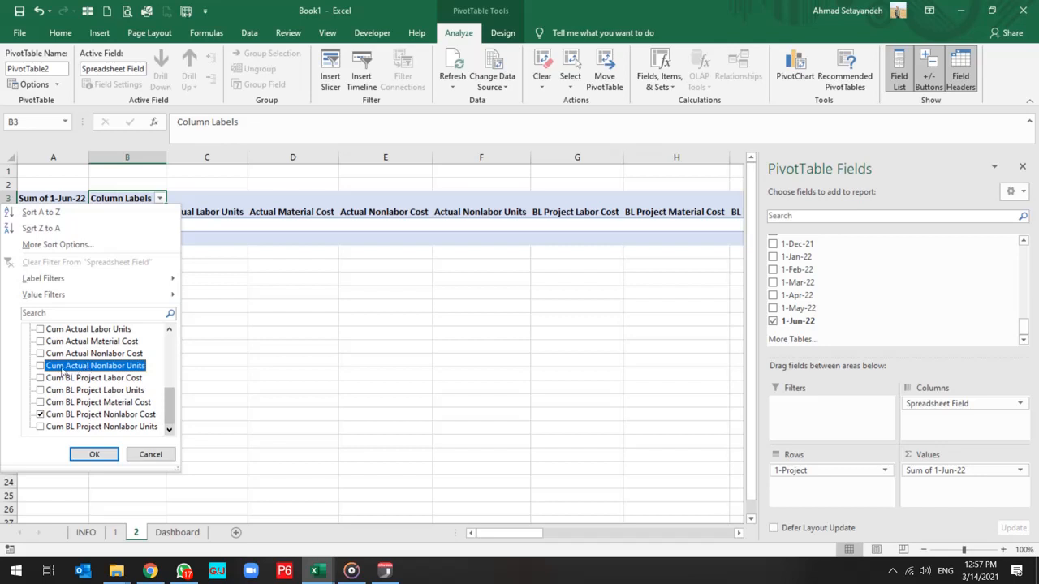
{"action": "key", "text": "Down"}
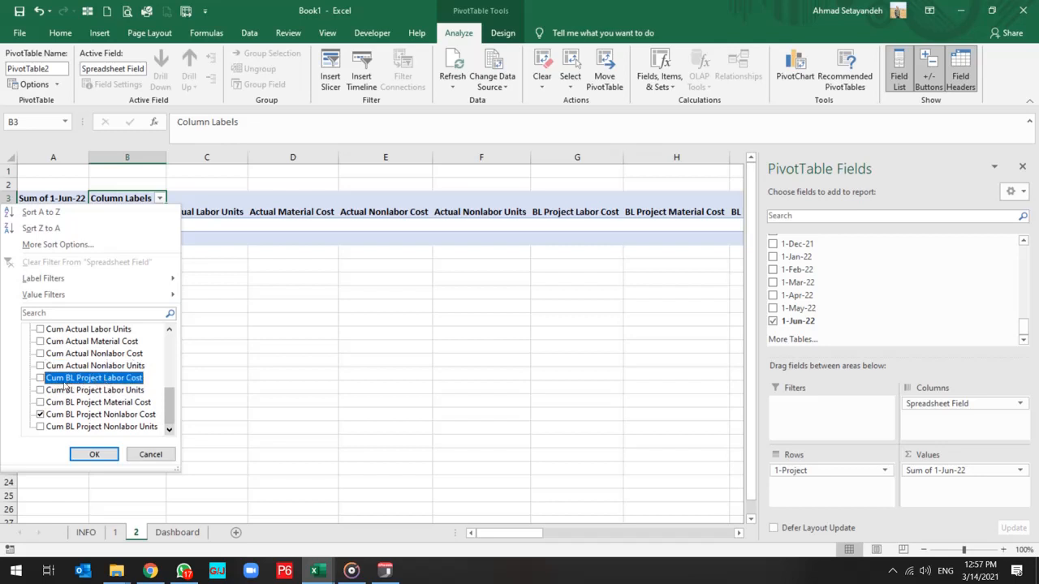
{"action": "left_click", "coordinate": [40, 379]}
{"action": "left_click", "coordinate": [40, 414]}
{"action": "left_click", "coordinate": [40, 402]}
{"action": "left_click", "coordinate": [94, 454]}
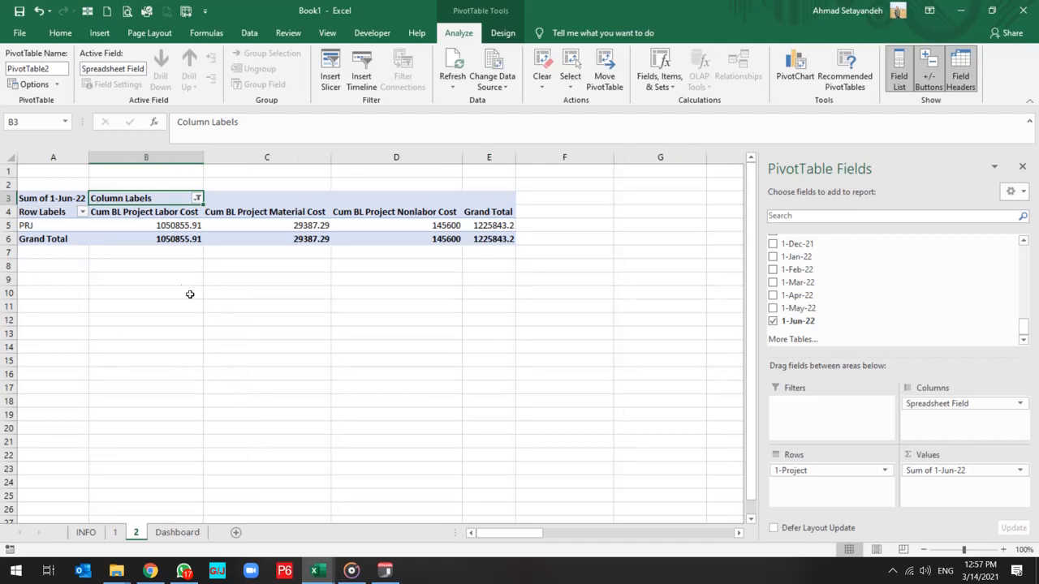
Insert a Clustered Column PivotChart from sheet 2's PivotTable and hide all its field buttons.
{"action": "left_click", "coordinate": [159, 229]}
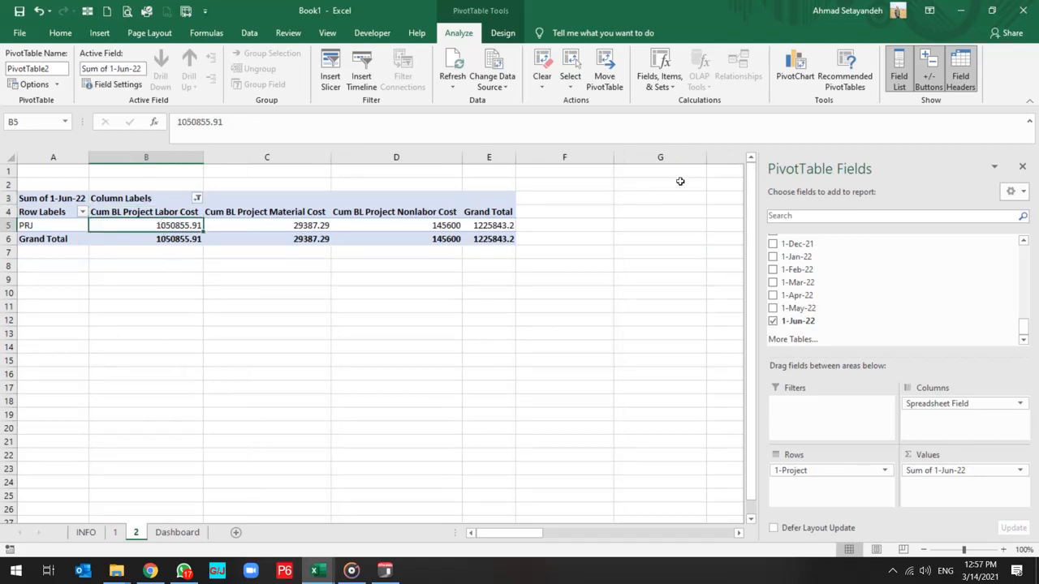
{"action": "left_click", "coordinate": [788, 73]}
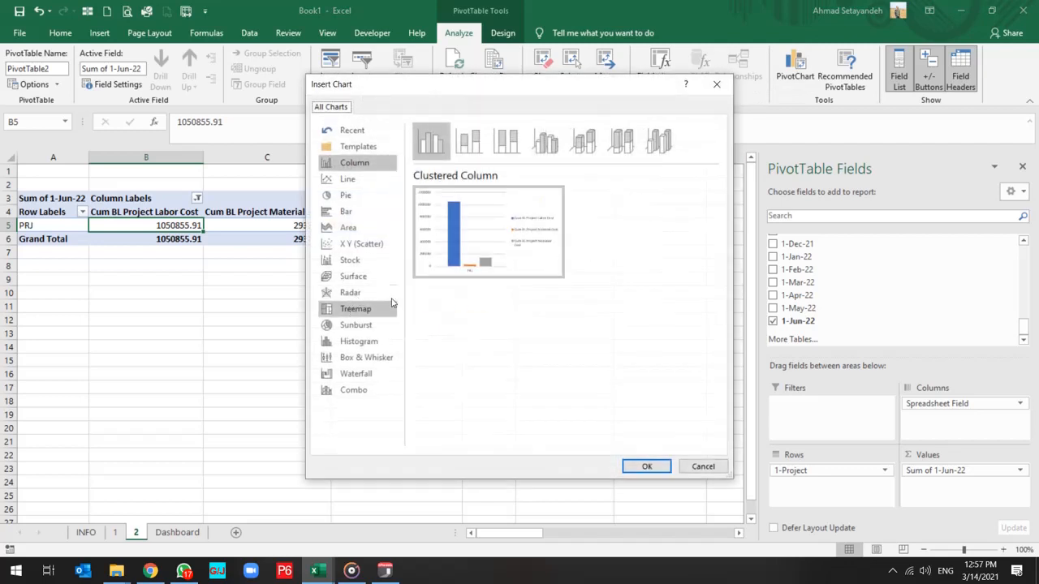
{"action": "mouse_move", "coordinate": [477, 215]}
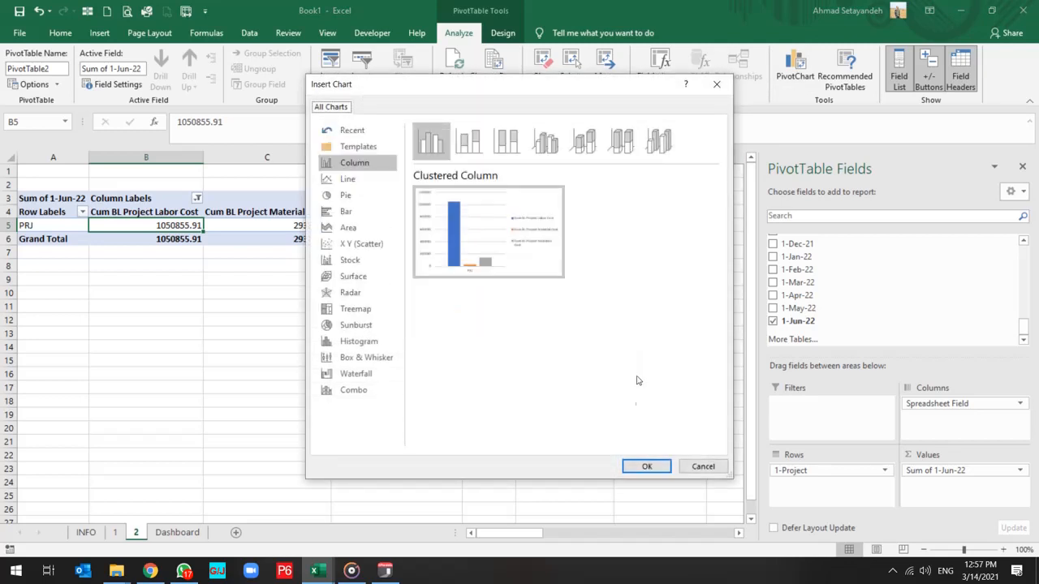
{"action": "left_click", "coordinate": [647, 465]}
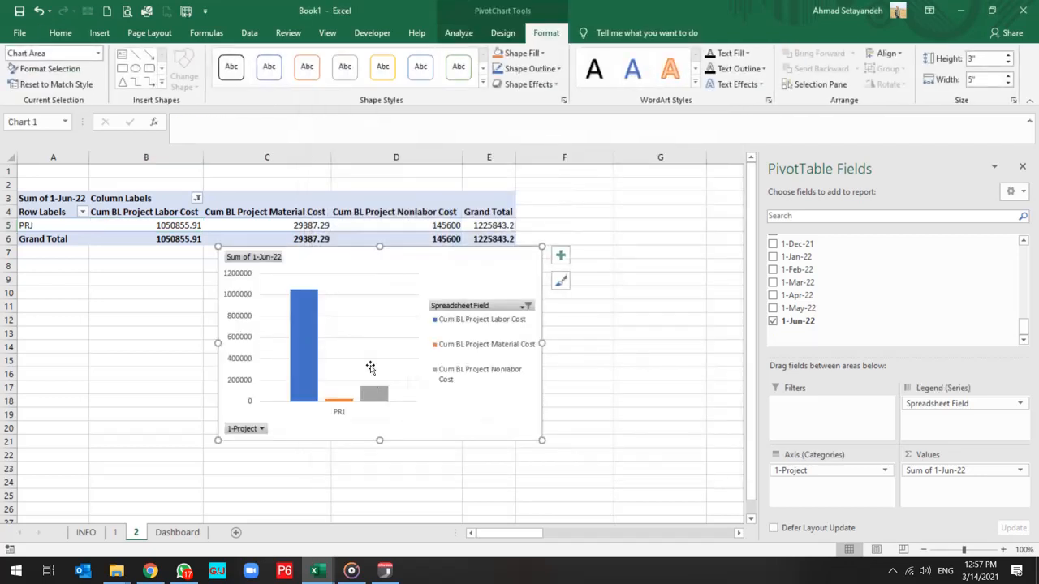
{"action": "right_click", "coordinate": [477, 306]}
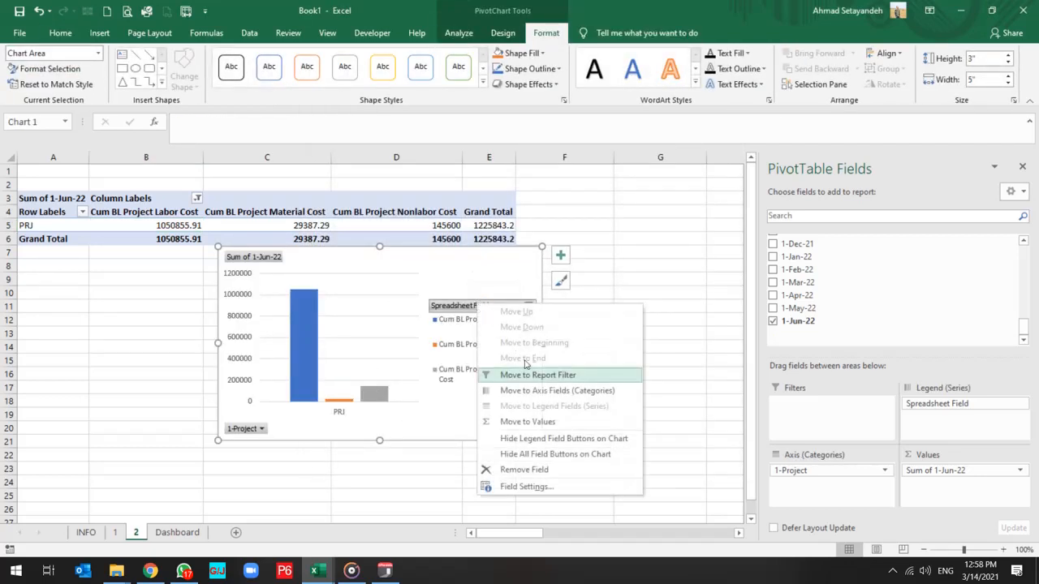
{"action": "left_click", "coordinate": [531, 456]}
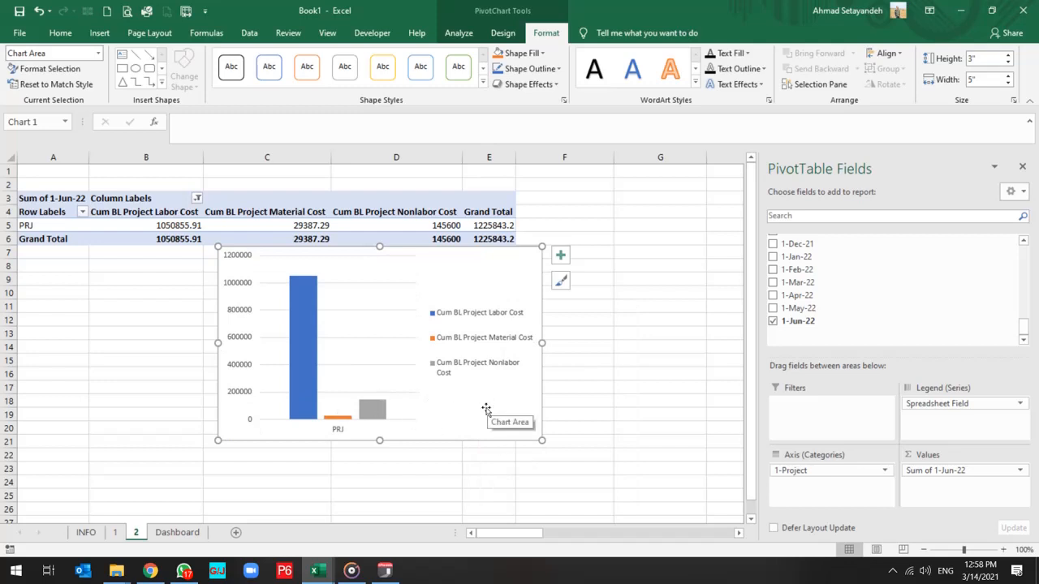
Move the column PivotChart from sheet 2 to the Dashboard sheet, beside the Project Man Hours pie chart.
{"action": "right_click", "coordinate": [510, 292]}
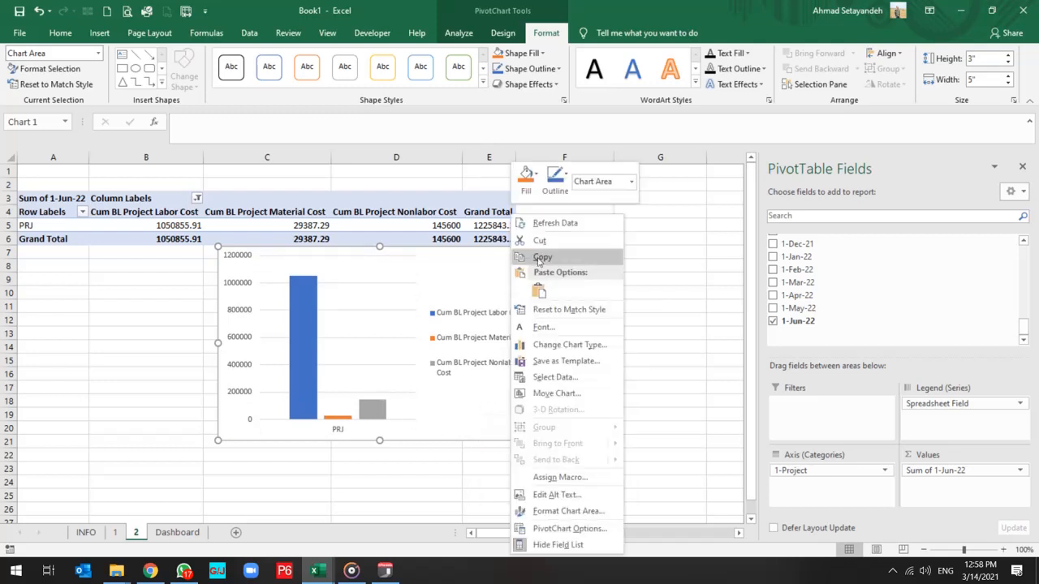
{"action": "left_click", "coordinate": [539, 241]}
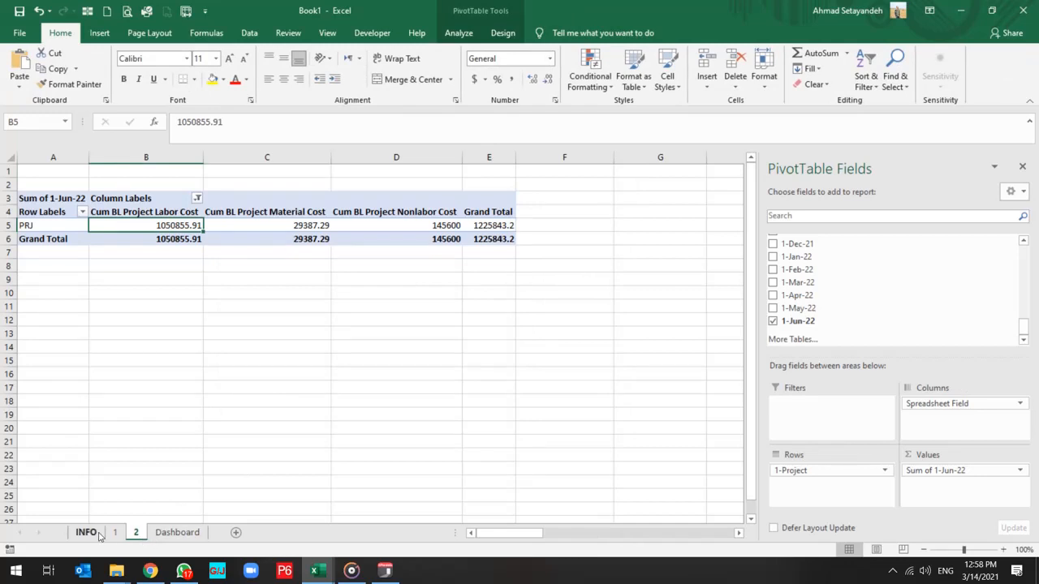
{"action": "left_click", "coordinate": [177, 532]}
{"action": "left_click", "coordinate": [459, 320]}
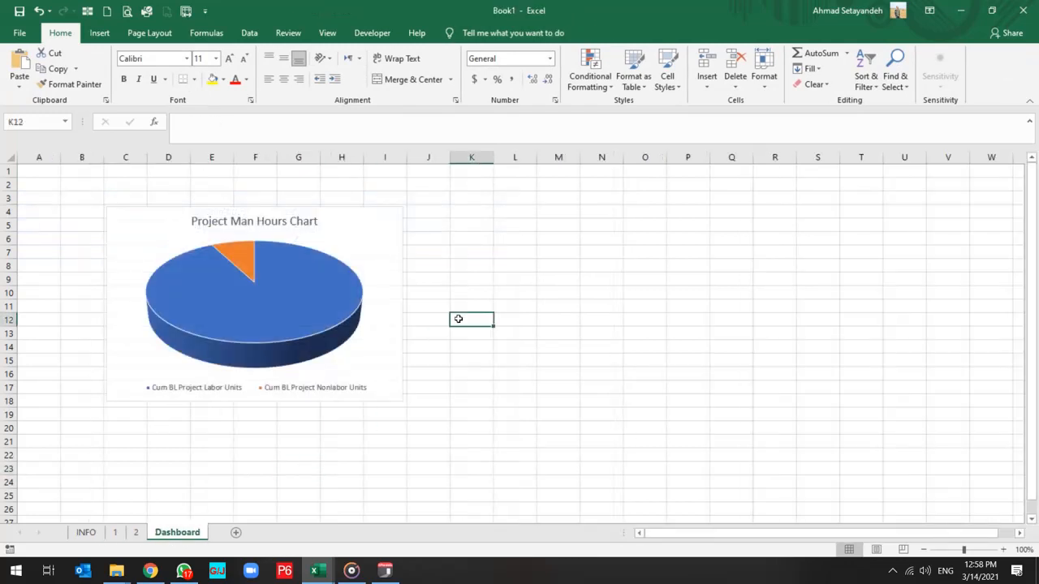
{"action": "key", "text": "ctrl+v"}
{"action": "left_click_drag", "start_coordinate": [519, 317], "coordinate": [478, 208]}
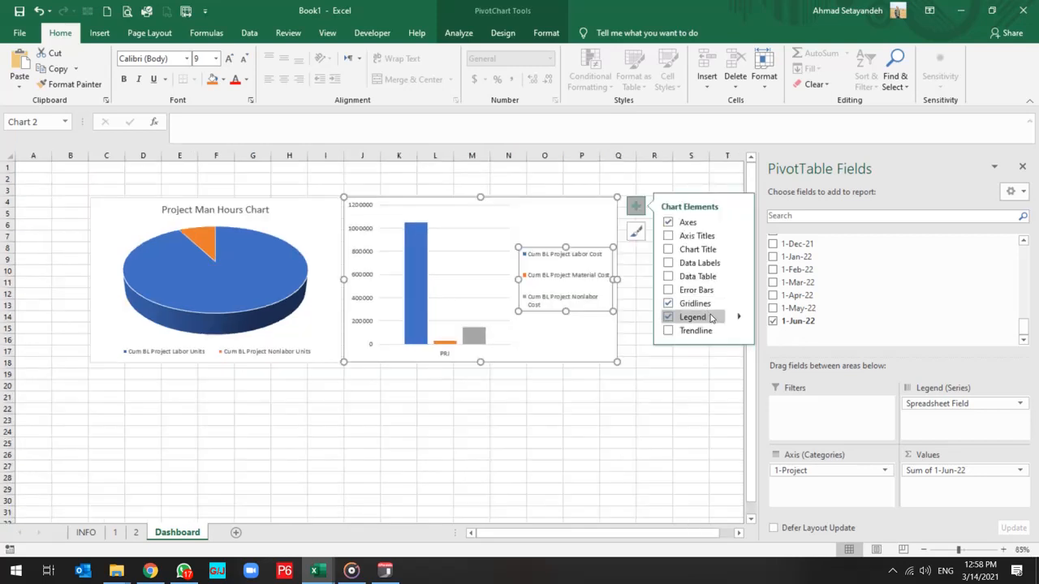
Set the legend position of the Dashboard's column chart to Bottom.
{"action": "left_click", "coordinate": [739, 318]}
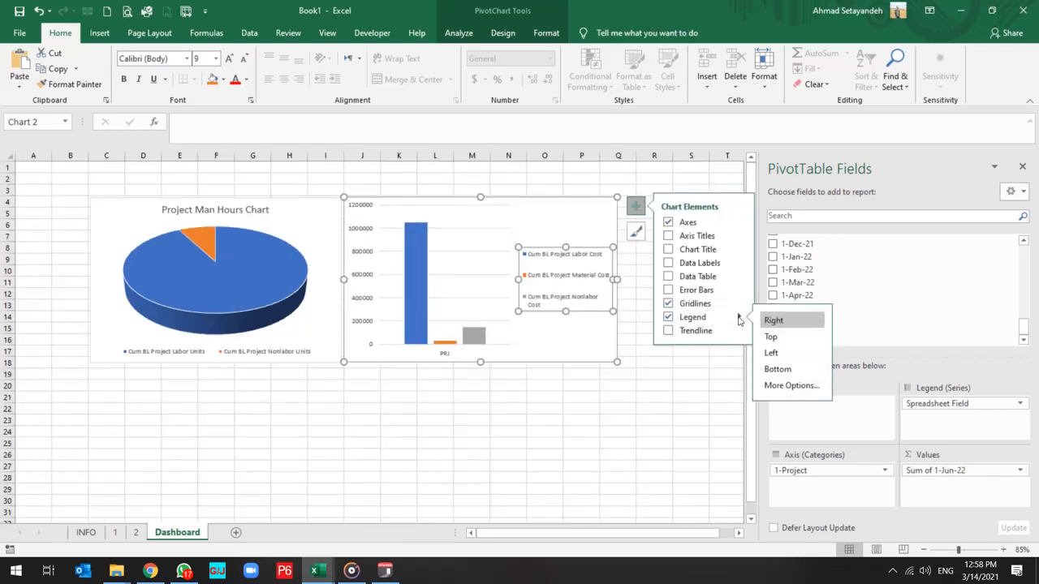
{"action": "left_click", "coordinate": [773, 370]}
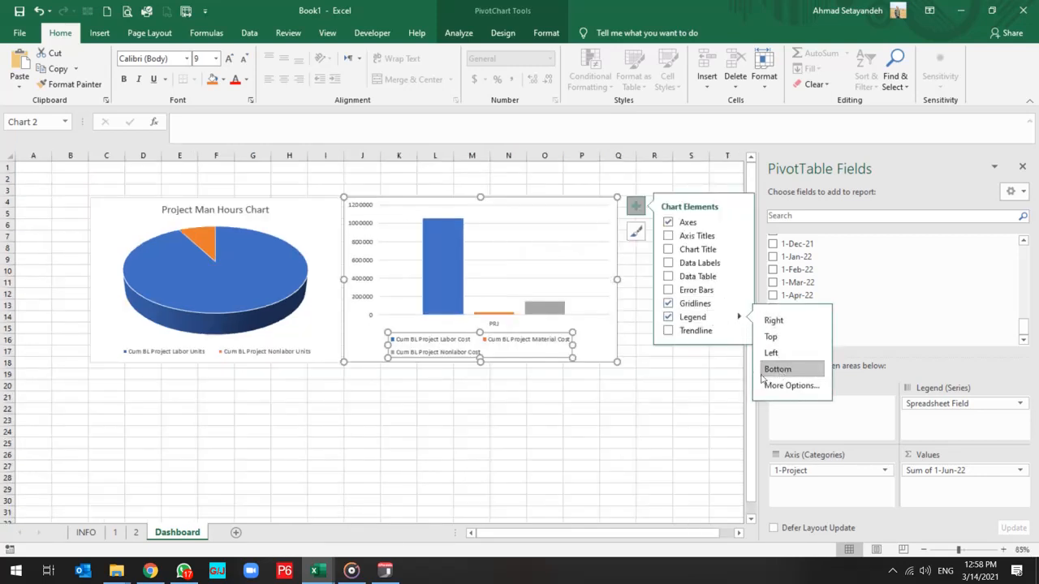
{"action": "left_click", "coordinate": [520, 424]}
{"action": "left_click", "coordinate": [520, 424]}
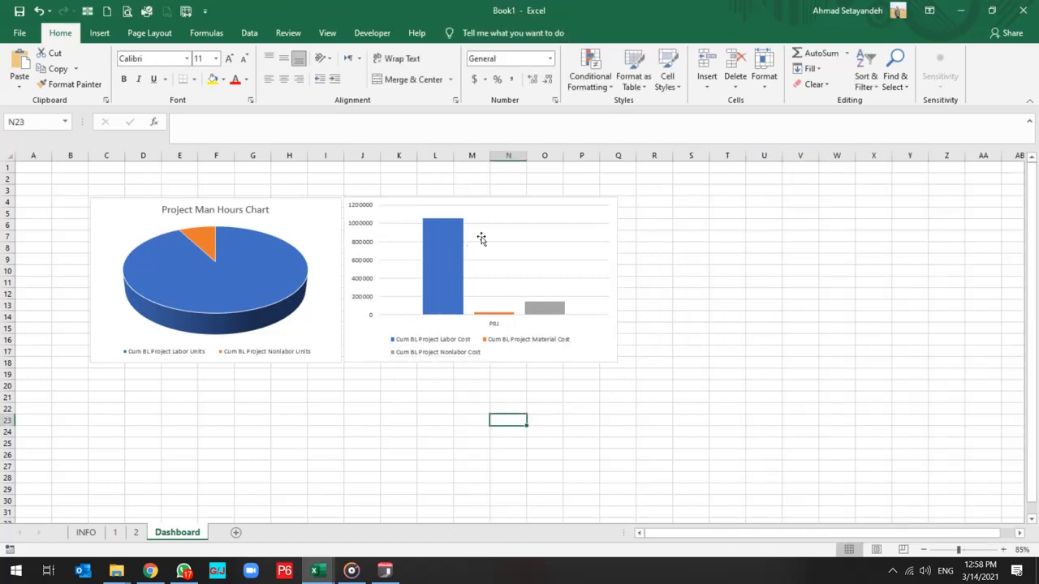
Add data labels to the labor, material and nonlabor cost columns of the Dashboard's column chart.
{"action": "left_click", "coordinate": [451, 266]}
{"action": "right_click", "coordinate": [452, 268]}
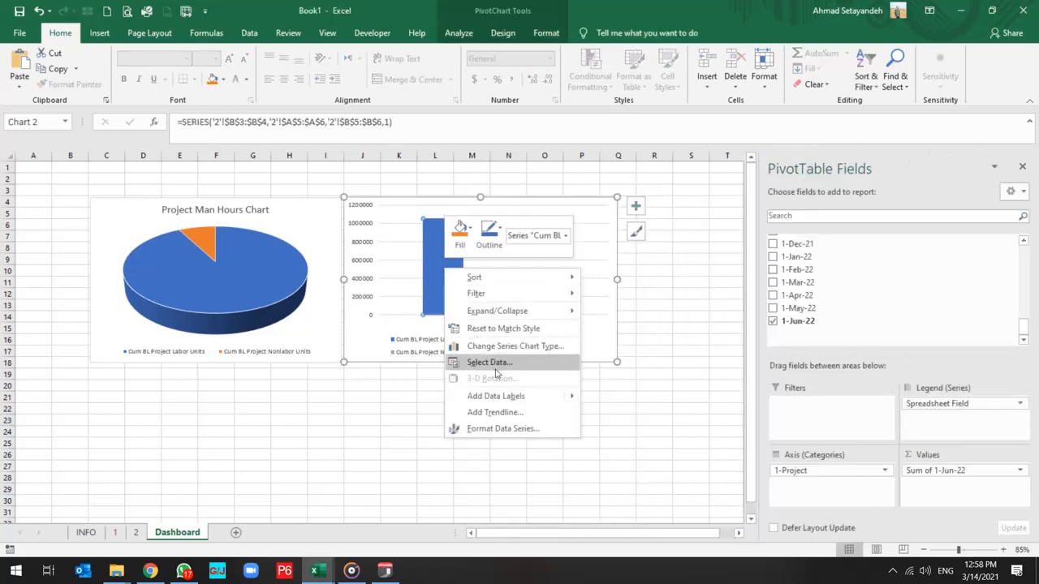
{"action": "left_click", "coordinate": [519, 404]}
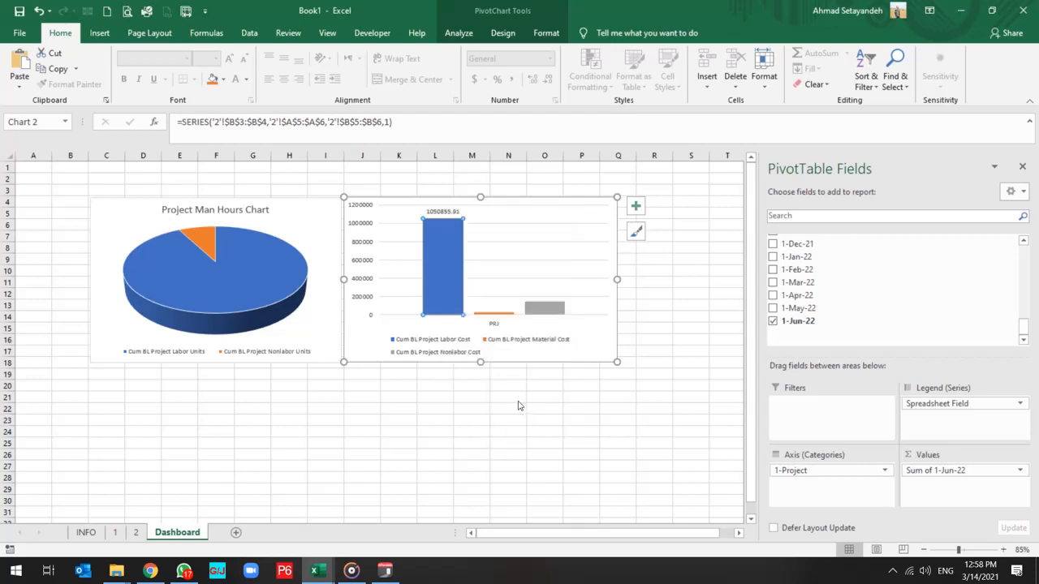
{"action": "left_click", "coordinate": [544, 309]}
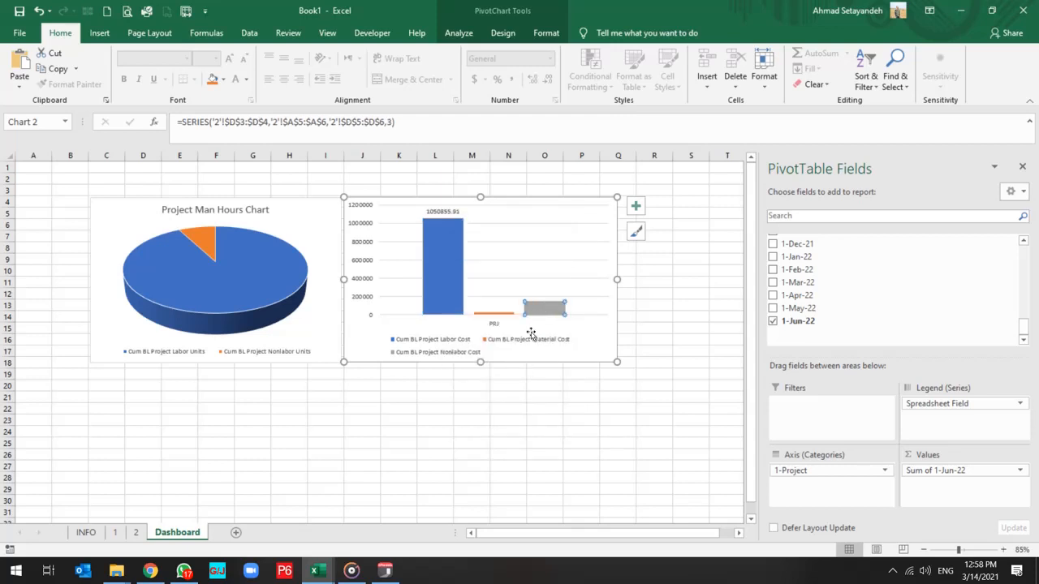
{"action": "left_click", "coordinate": [478, 345]}
{"action": "left_click", "coordinate": [495, 323]}
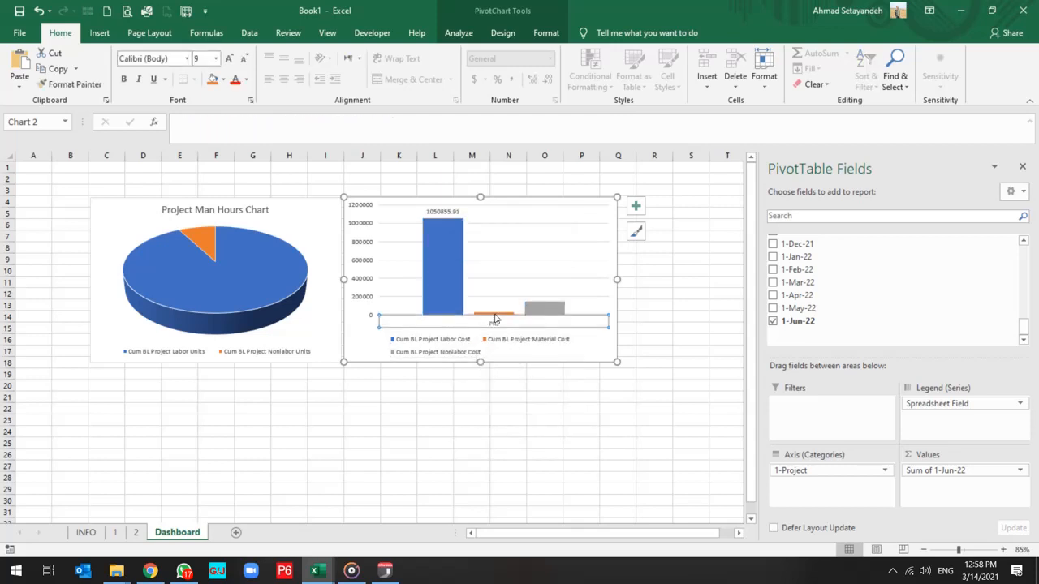
{"action": "left_click", "coordinate": [503, 313]}
{"action": "left_click", "coordinate": [544, 309]}
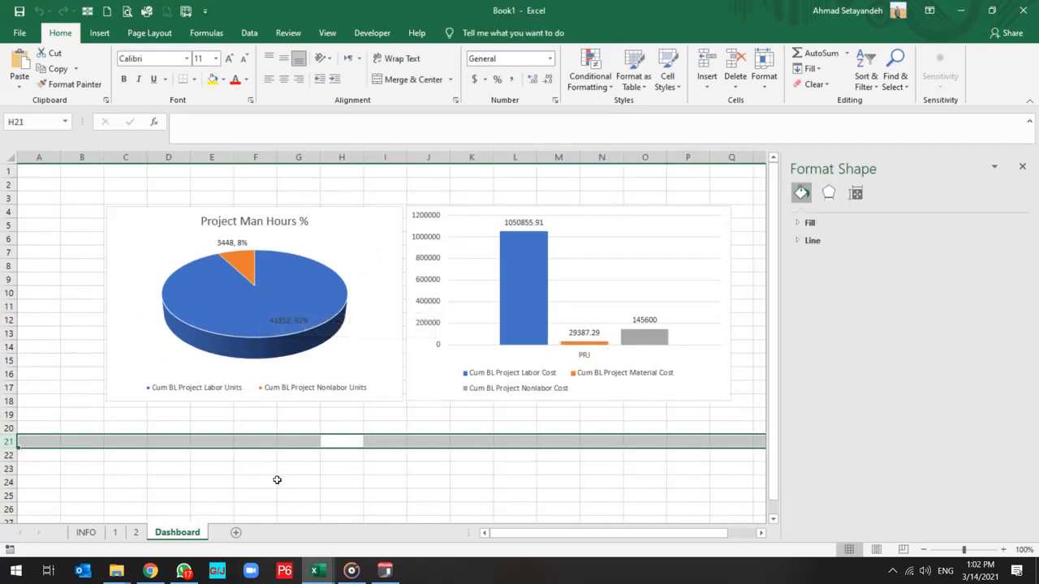
Remove the percentage from the Project Man Hours % pie chart's data labels, keeping the value and leader lines.
{"action": "left_click", "coordinate": [240, 243]}
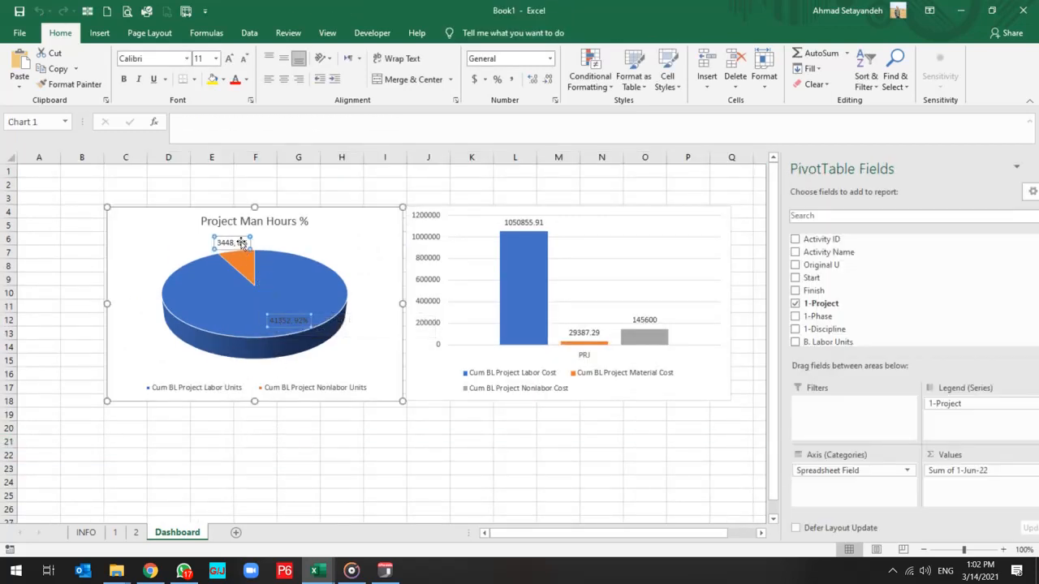
{"action": "right_click", "coordinate": [240, 244]}
{"action": "left_click", "coordinate": [299, 384]}
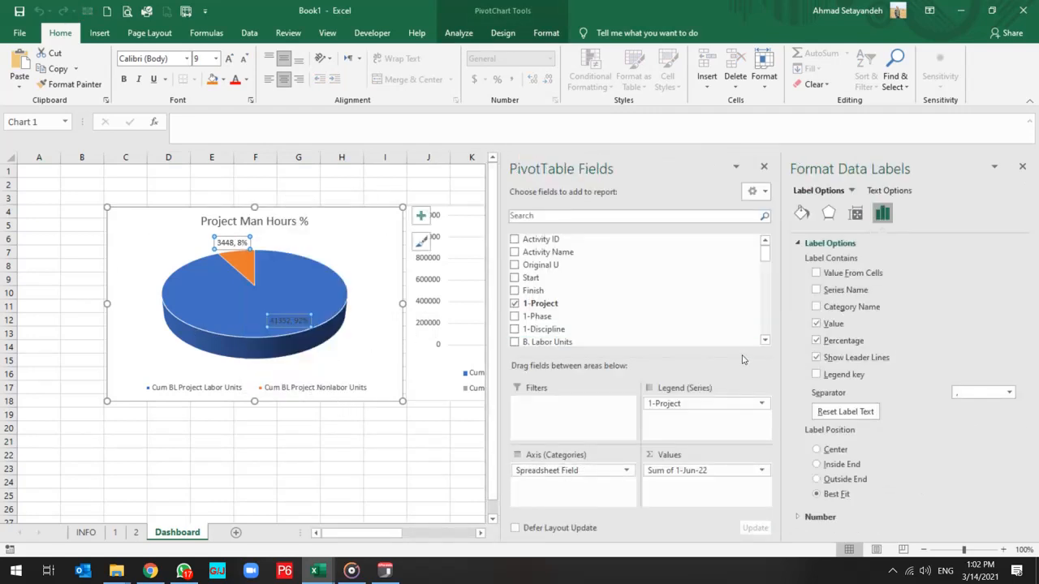
{"action": "left_click", "coordinate": [817, 340]}
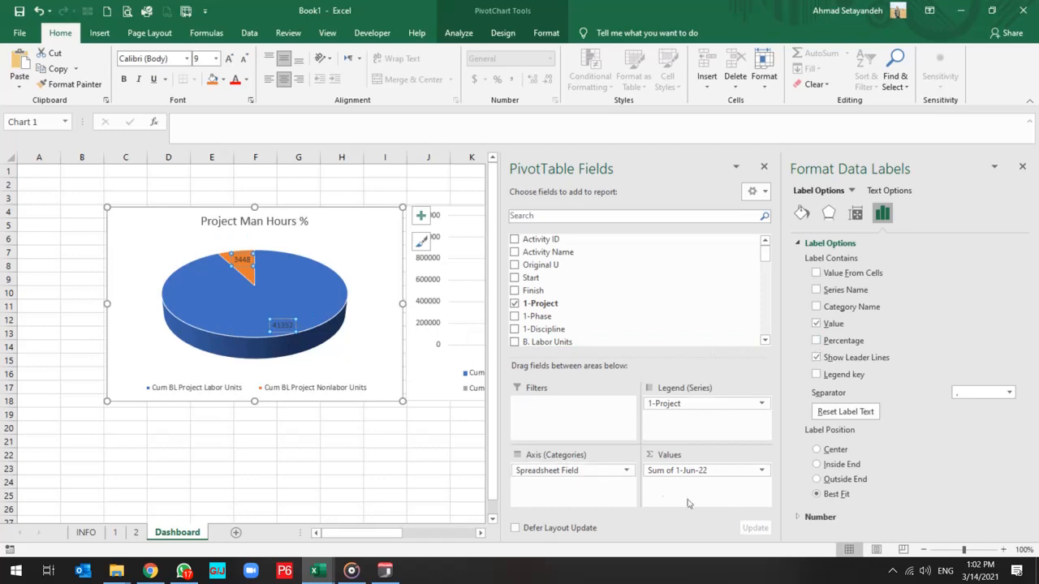
{"action": "left_click", "coordinate": [308, 468]}
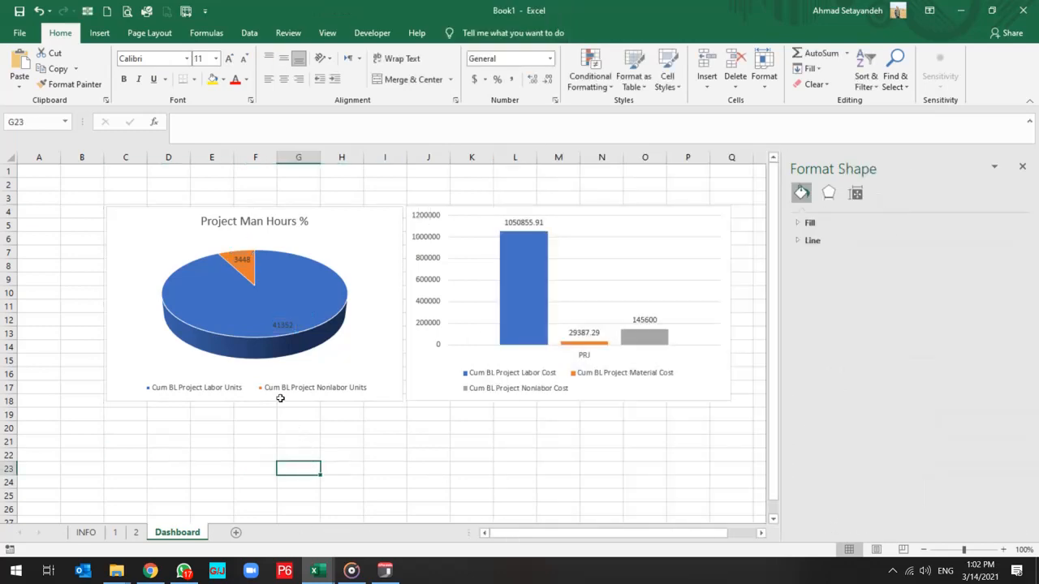
Create a PivotTable from the INFO sheet's data range on a new worksheet.
{"action": "left_click", "coordinate": [87, 532]}
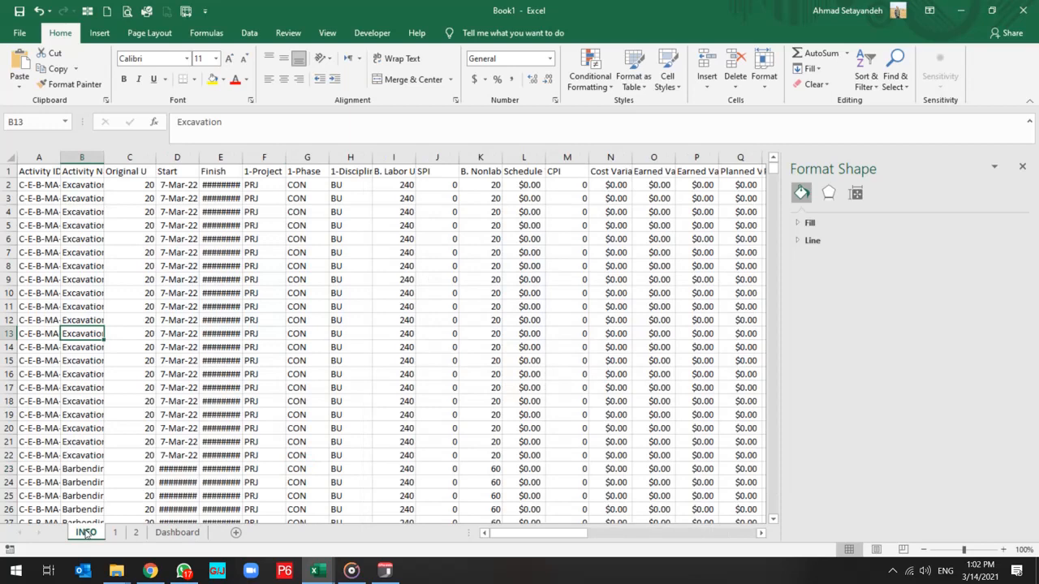
{"action": "left_click", "coordinate": [82, 240]}
{"action": "left_click", "coordinate": [100, 33]}
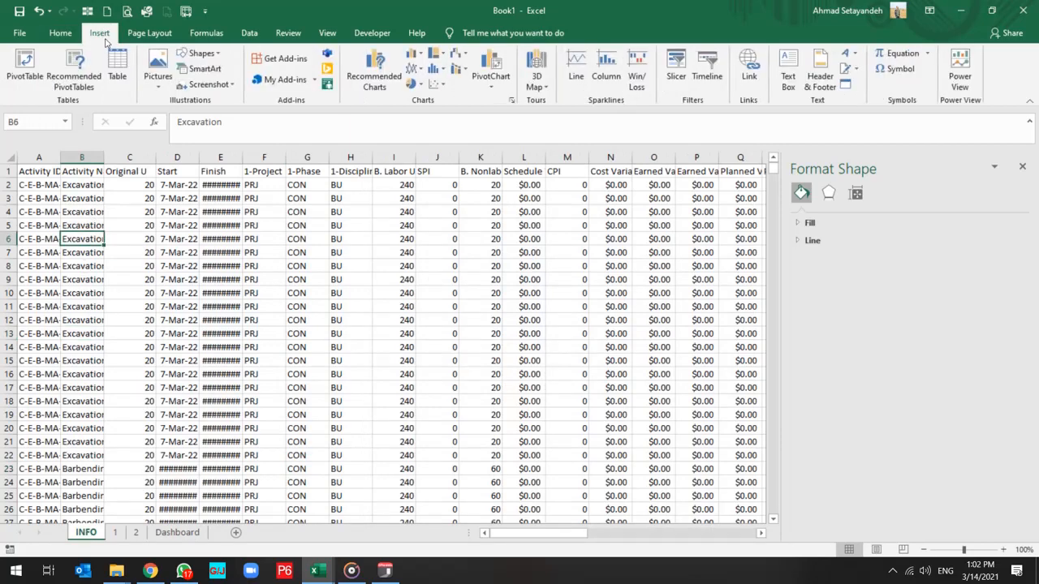
{"action": "left_click", "coordinate": [24, 69]}
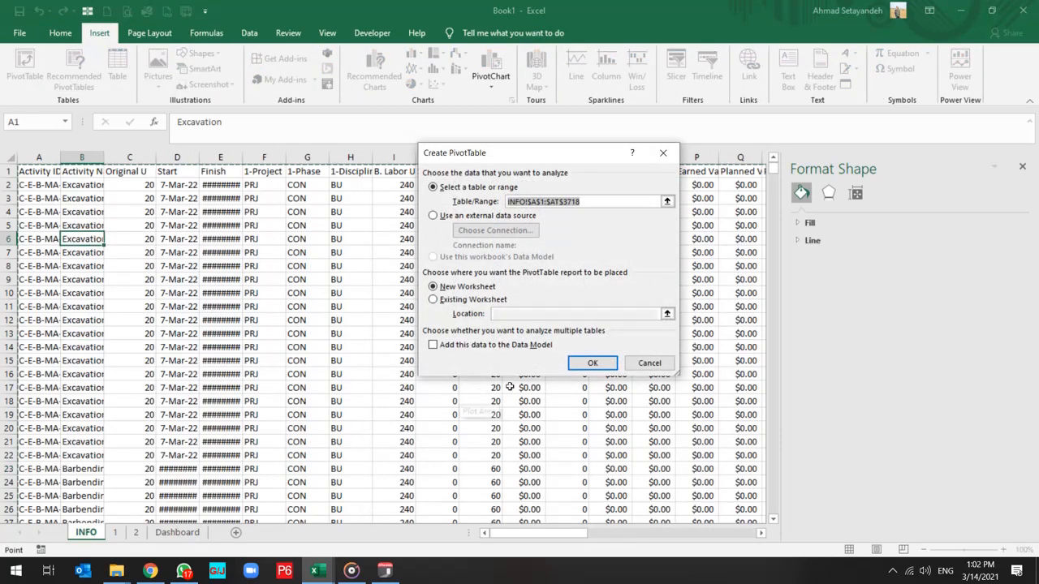
{"action": "left_click", "coordinate": [593, 363]}
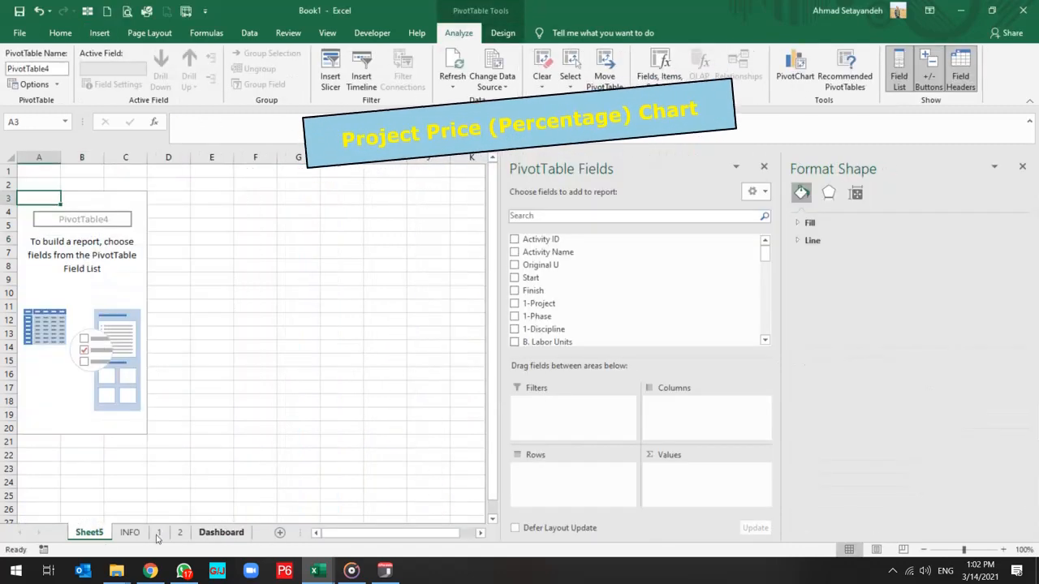
Rename the new PivotTable sheet as 3 and place it between sheet 2 and Dashboard.
{"action": "double_click", "coordinate": [88, 532]}
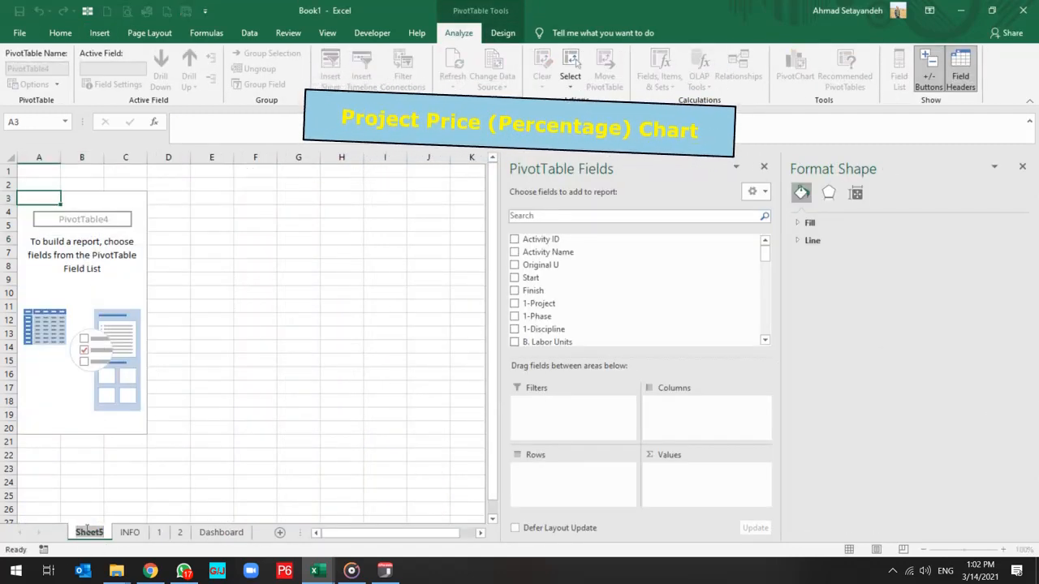
{"action": "type", "text": "3"}
{"action": "left_click", "coordinate": [168, 468]}
{"action": "left_click_drag", "start_coordinate": [78, 533], "coordinate": [154, 537]}
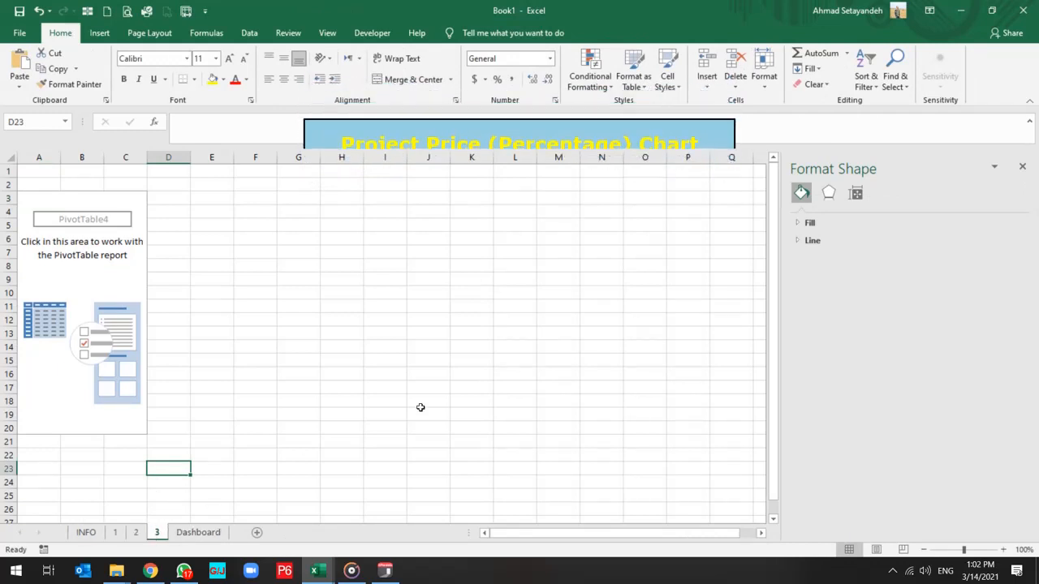
Lay out sheet 3's PivotTable with 1-Project as rows, Spreadsheet Field as columns and the sum of 1-Jun-22 as values.
{"action": "left_click", "coordinate": [91, 256]}
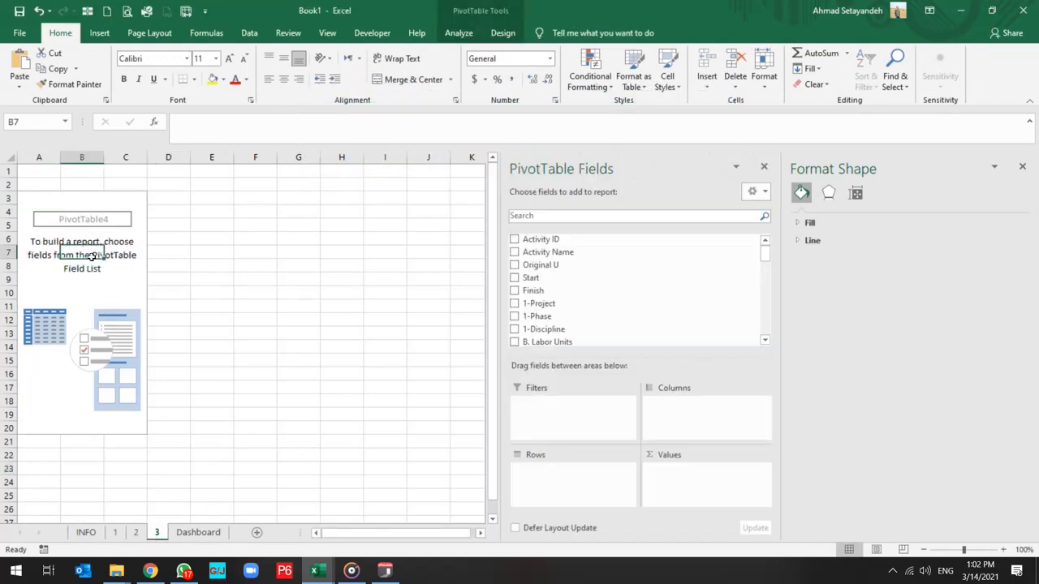
{"action": "left_click", "coordinate": [515, 304]}
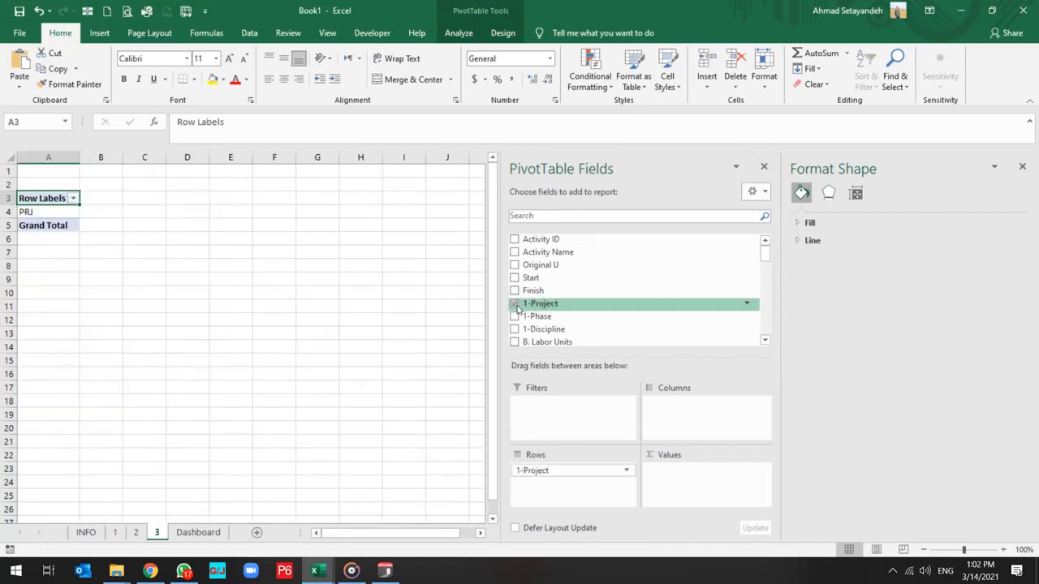
{"action": "scroll", "coordinate": [568, 320], "scroll_direction": "down", "scroll_amount": 5}
{"action": "scroll", "coordinate": [571, 330], "scroll_direction": "down", "scroll_amount": 5}
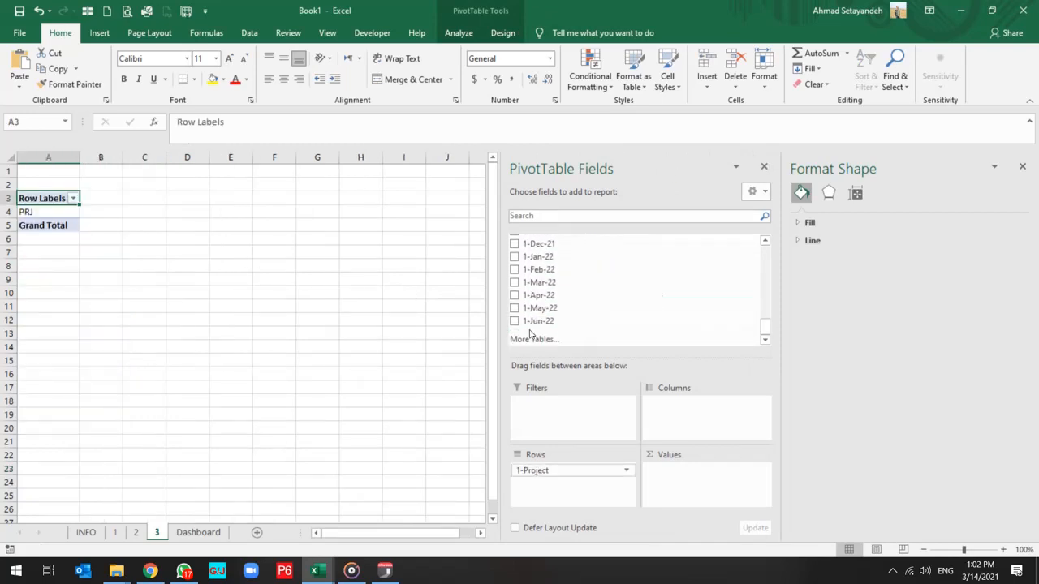
{"action": "left_click", "coordinate": [572, 324]}
{"action": "scroll", "coordinate": [584, 314], "scroll_direction": "up", "scroll_amount": 8}
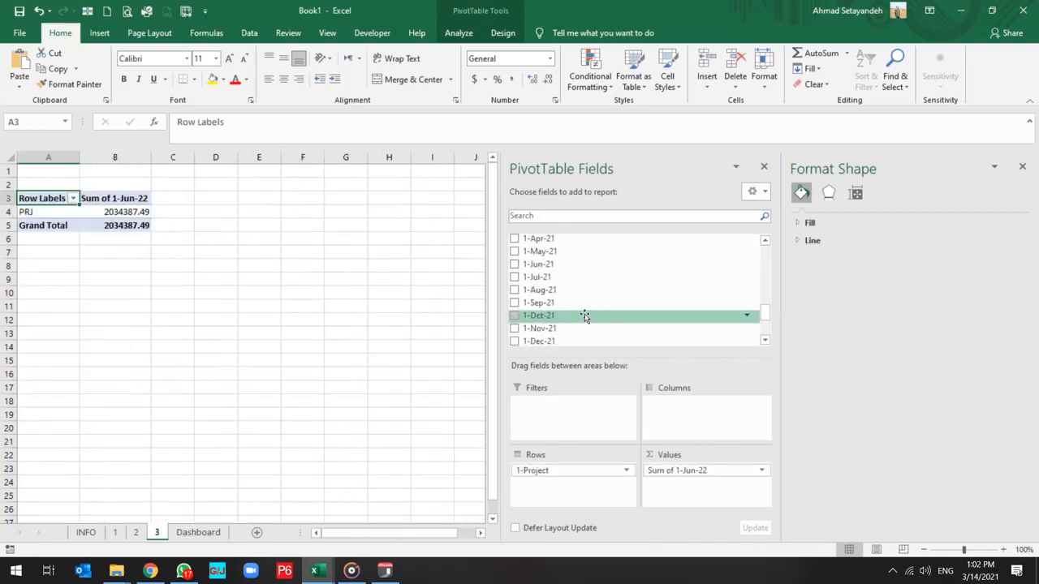
{"action": "left_click_drag", "start_coordinate": [543, 252], "coordinate": [691, 406]}
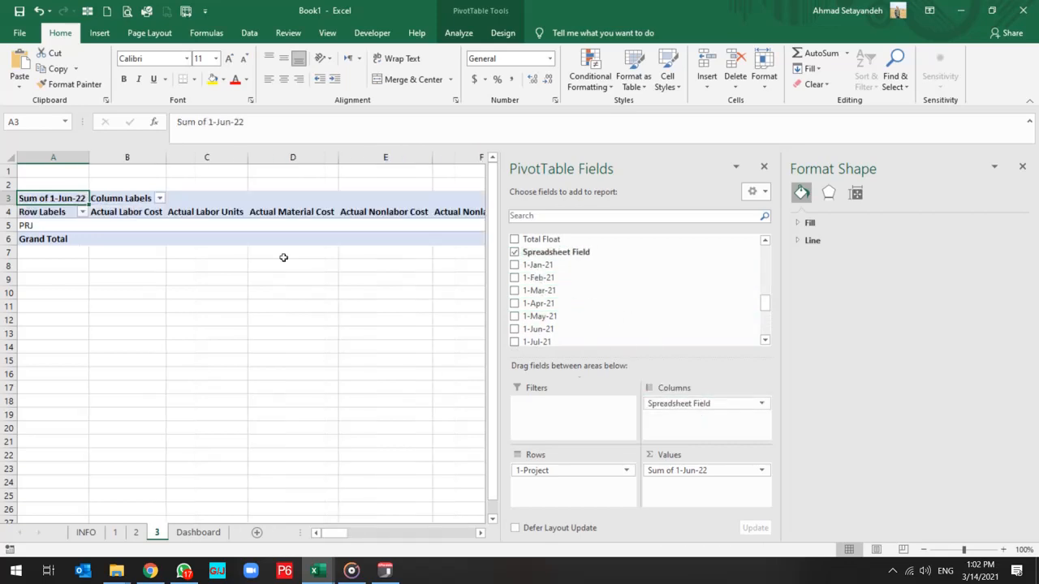
Filter the PivotTable's column labels to Cum BL Project Labor Cost, Cum BL Project Material Cost and Cum BL Project Nonlabor Cost only.
{"action": "left_click", "coordinate": [159, 199]}
{"action": "left_click", "coordinate": [61, 330]}
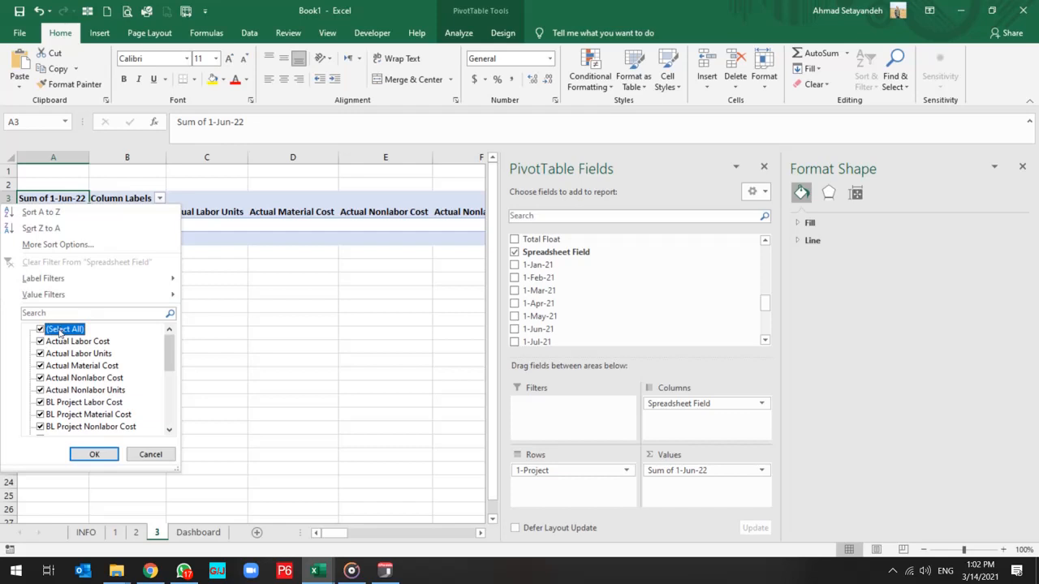
{"action": "left_click", "coordinate": [40, 331]}
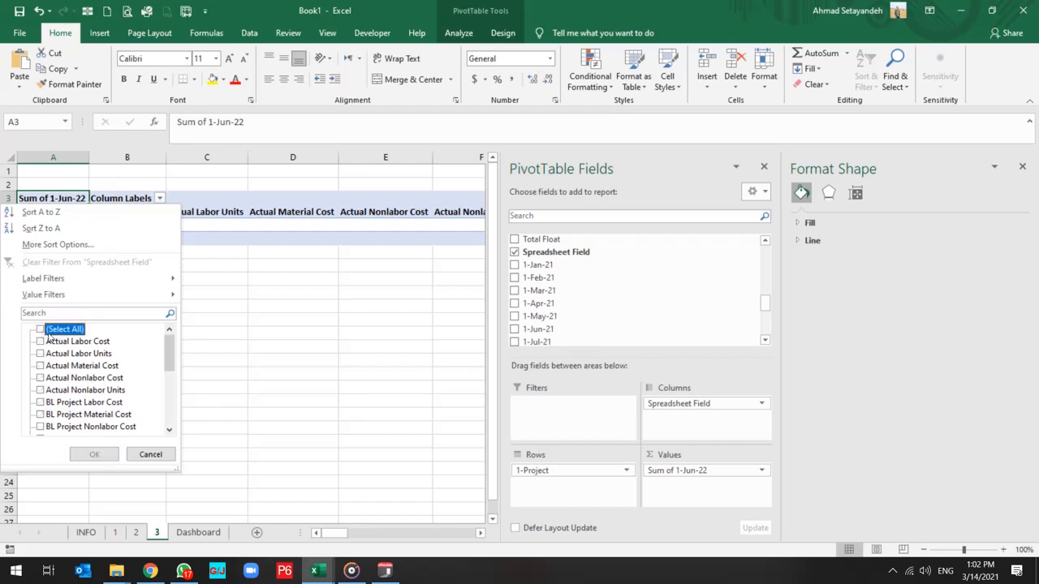
{"action": "scroll", "coordinate": [103, 374], "scroll_direction": "down", "scroll_amount": 5}
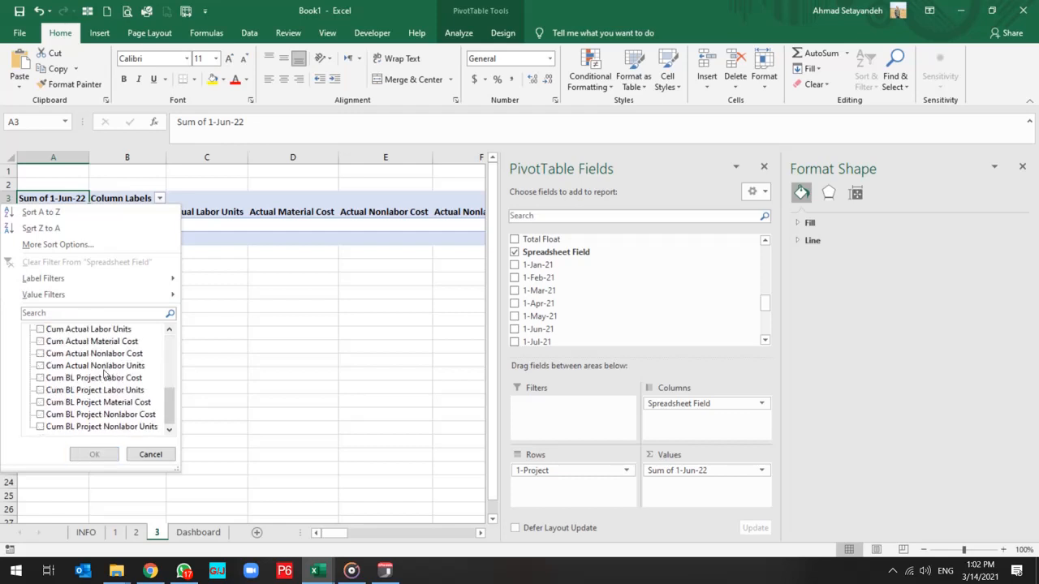
{"action": "left_click", "coordinate": [65, 418]}
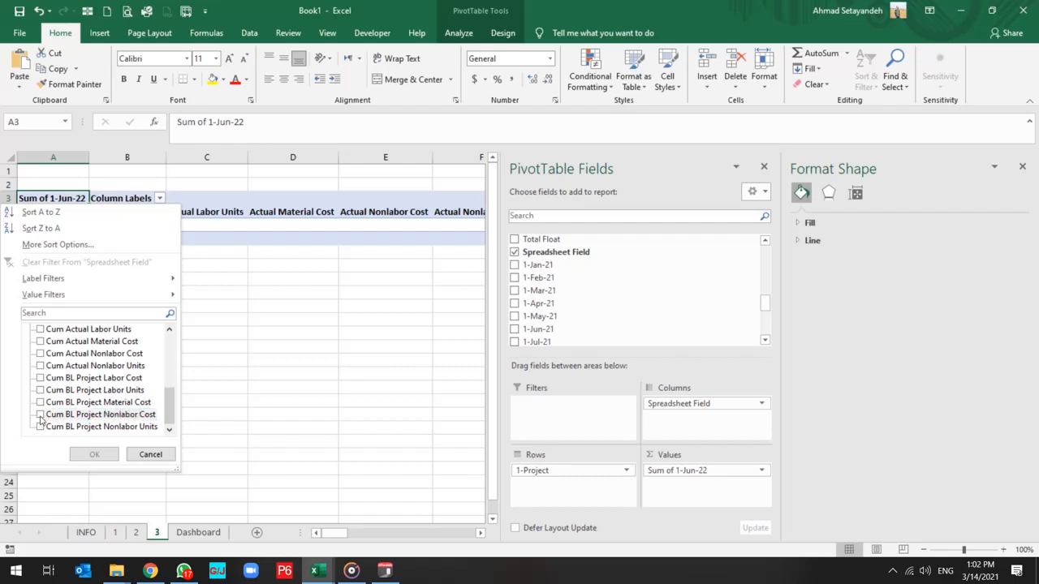
{"action": "left_click", "coordinate": [39, 415]}
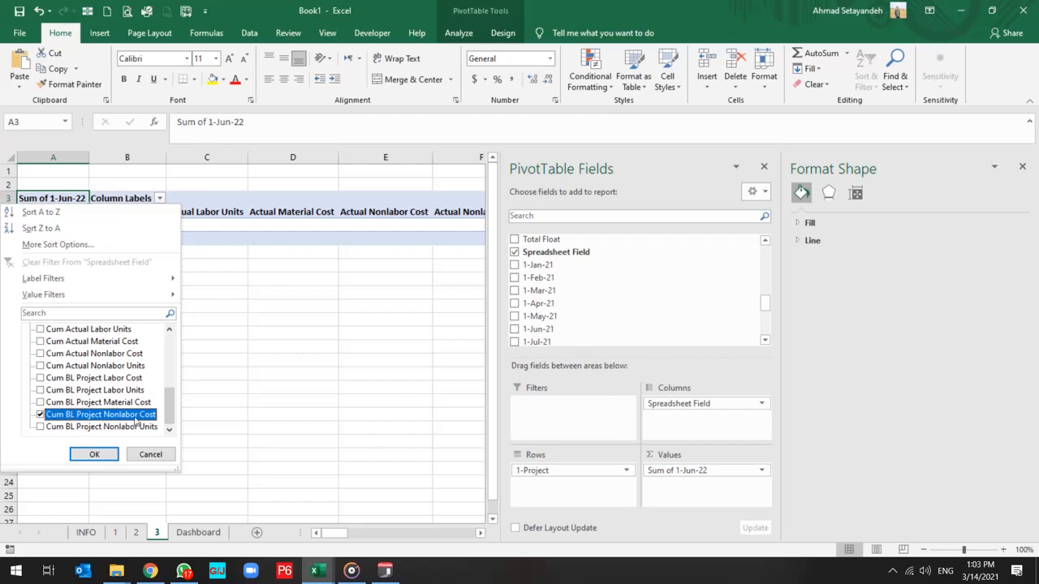
{"action": "left_click", "coordinate": [85, 403]}
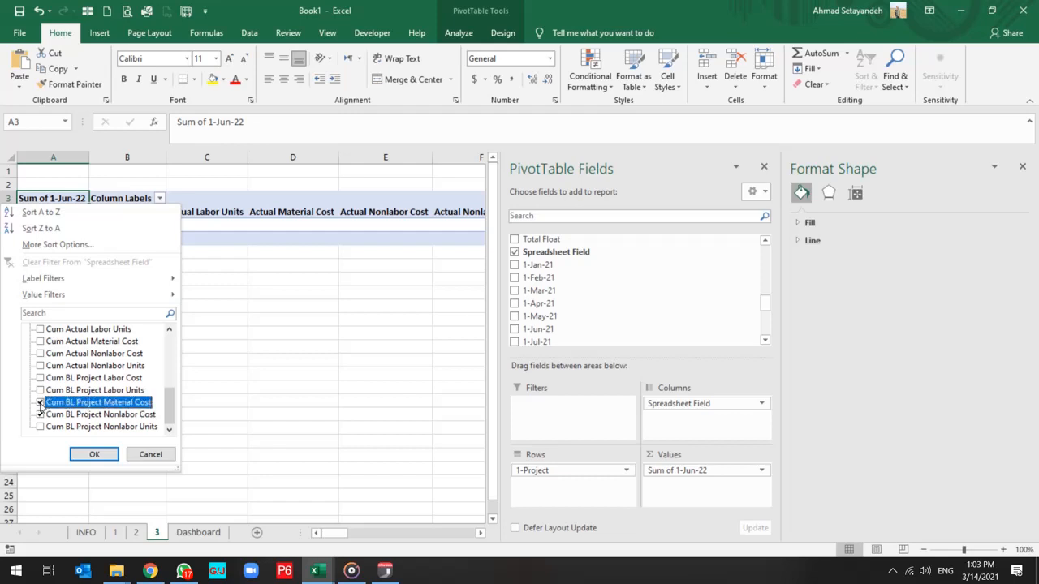
{"action": "left_click", "coordinate": [85, 378]}
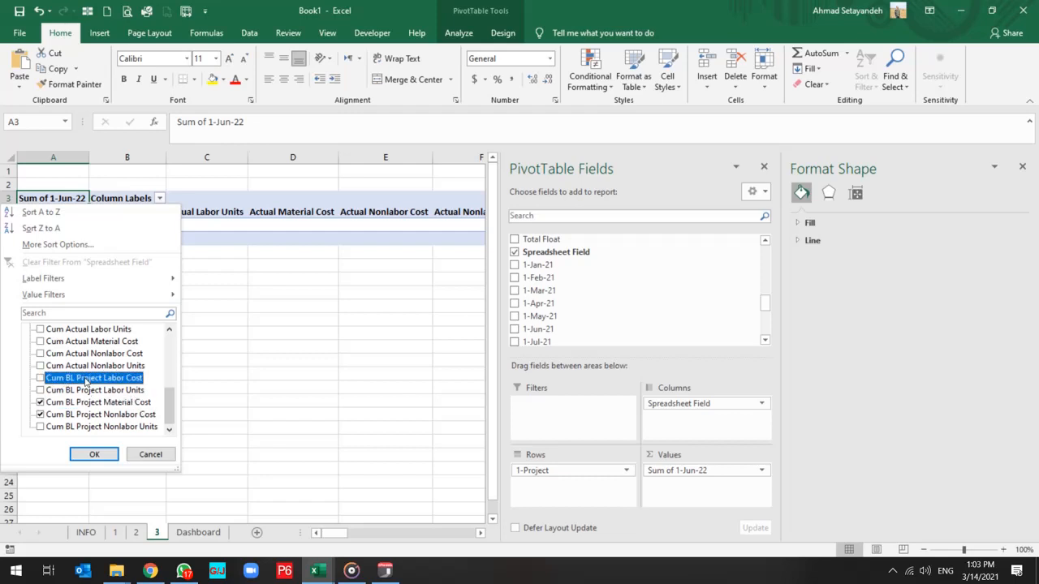
{"action": "left_click", "coordinate": [40, 379]}
{"action": "left_click", "coordinate": [96, 455]}
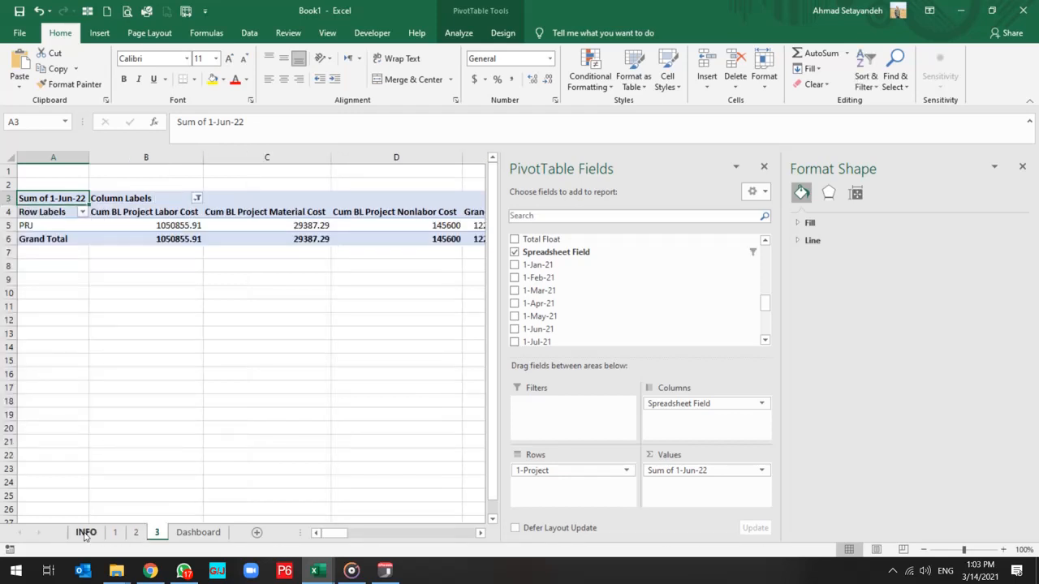
Insert a 3-D Pie PivotChart based on sheet 3's cost PivotTable.
{"action": "left_click", "coordinate": [302, 310]}
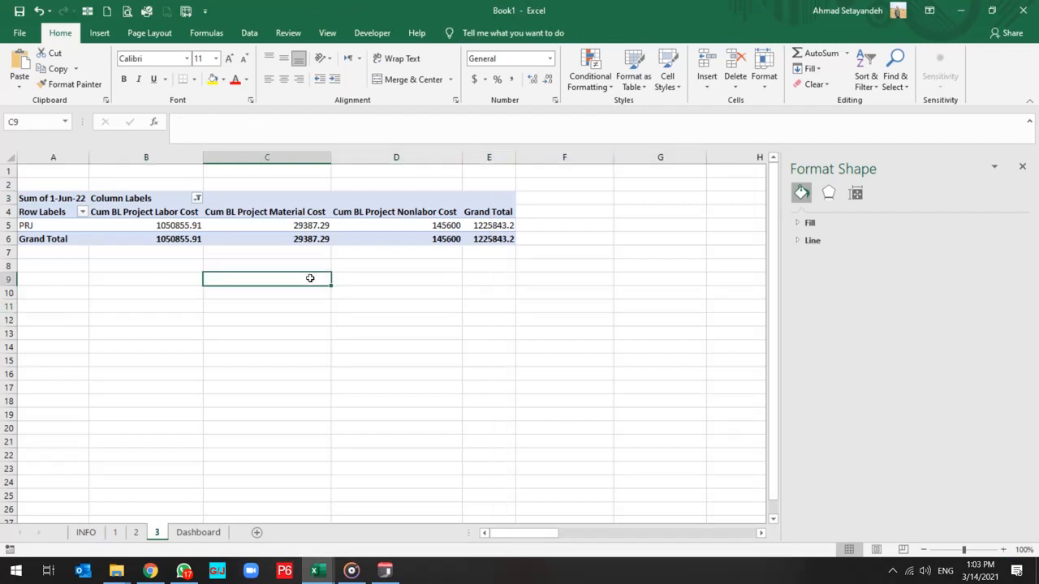
{"action": "left_click", "coordinate": [189, 227]}
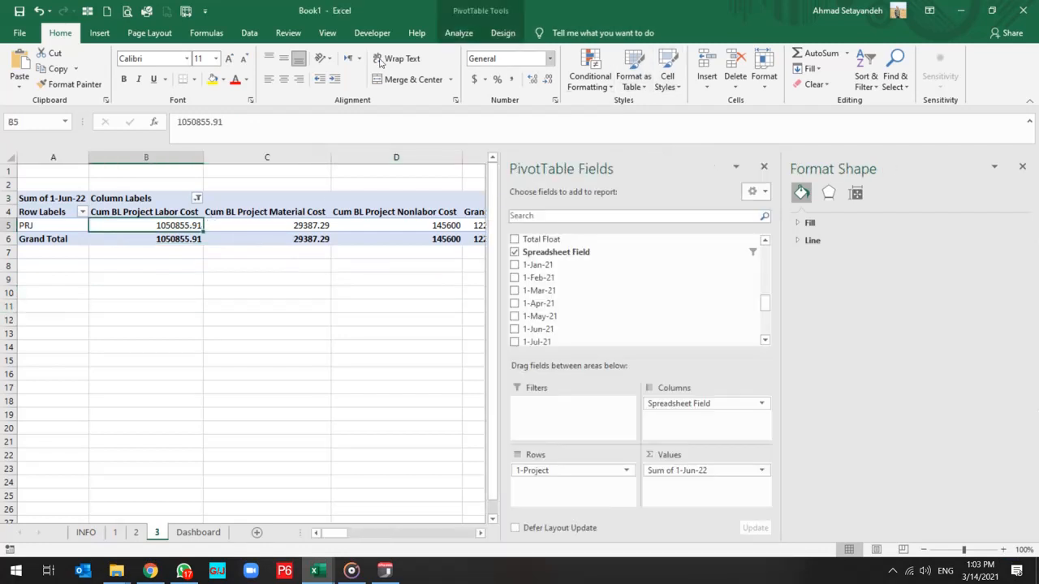
{"action": "left_click", "coordinate": [474, 37]}
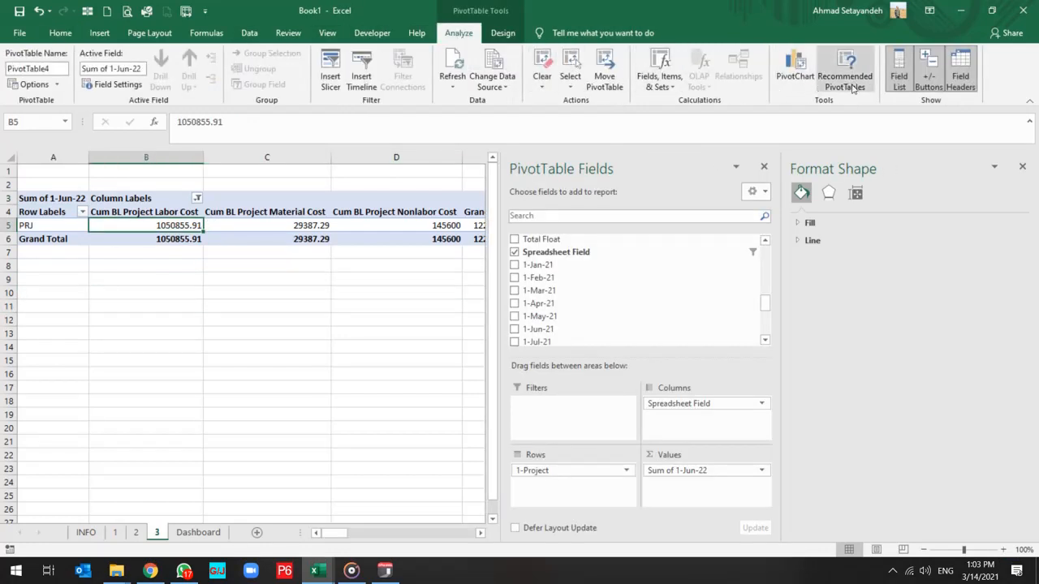
{"action": "left_click", "coordinate": [795, 69]}
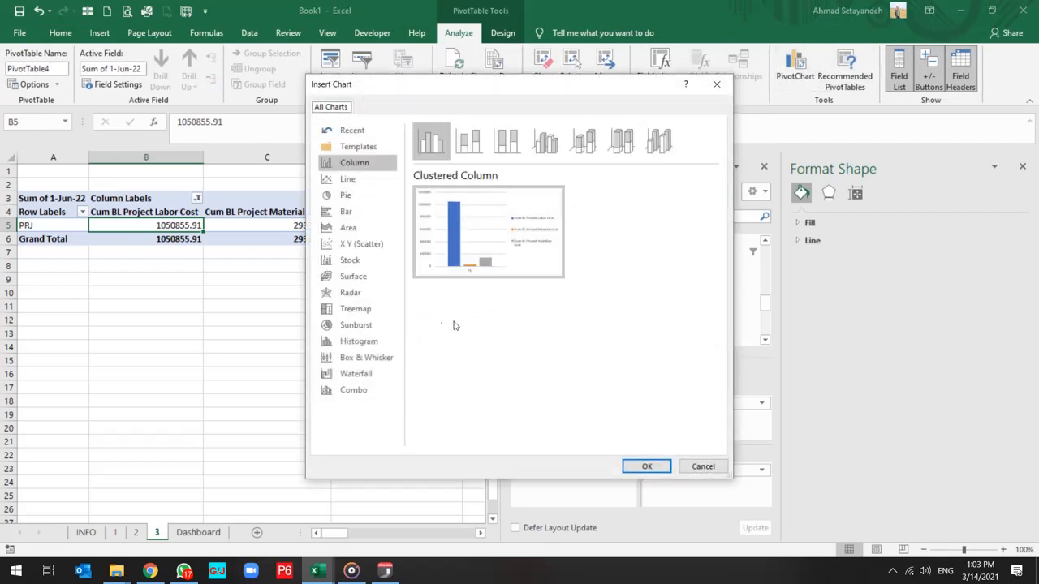
{"action": "left_click", "coordinate": [341, 198]}
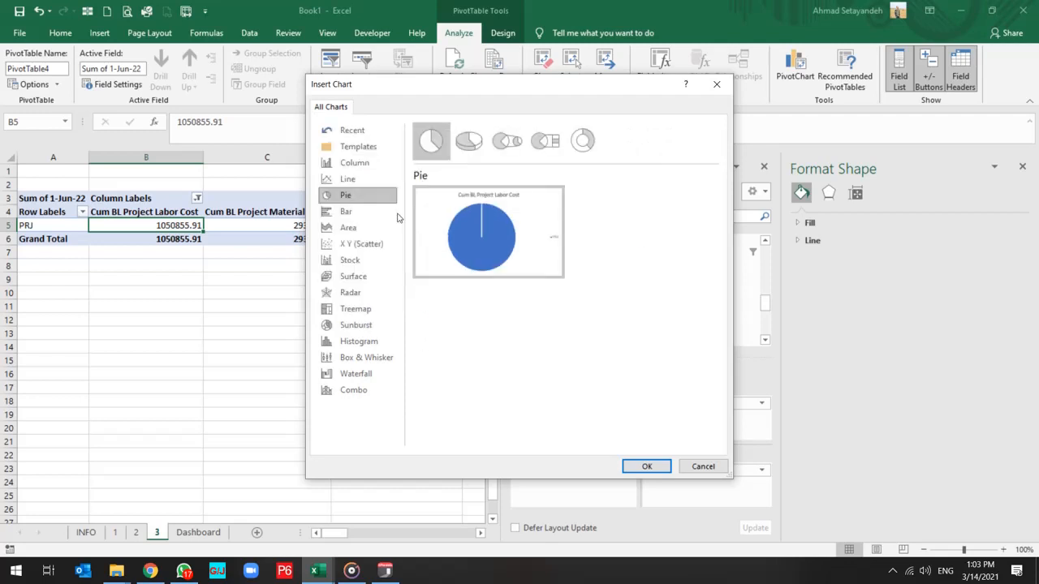
{"action": "left_click", "coordinate": [355, 165]}
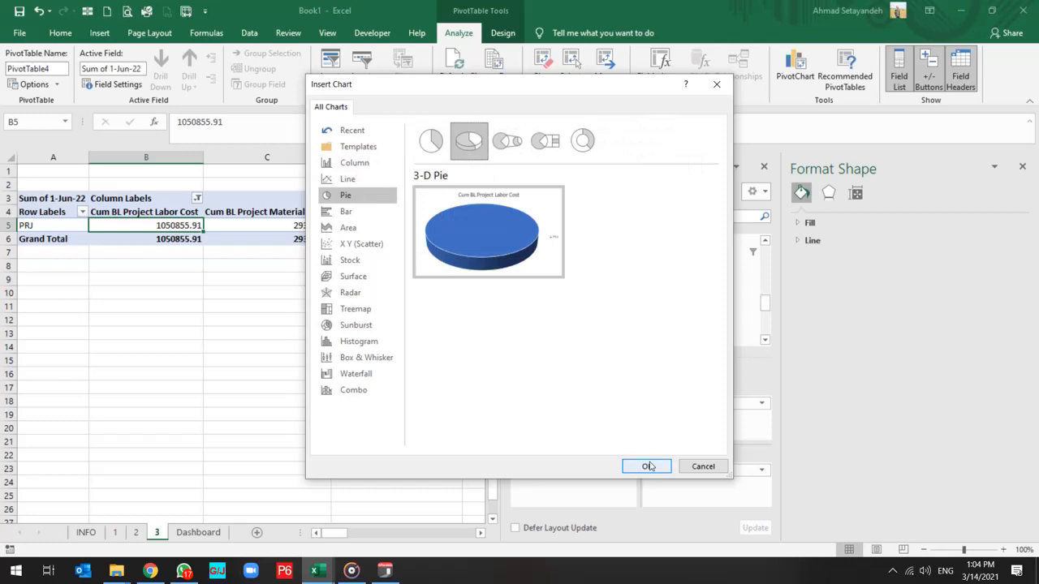
{"action": "left_click", "coordinate": [650, 467]}
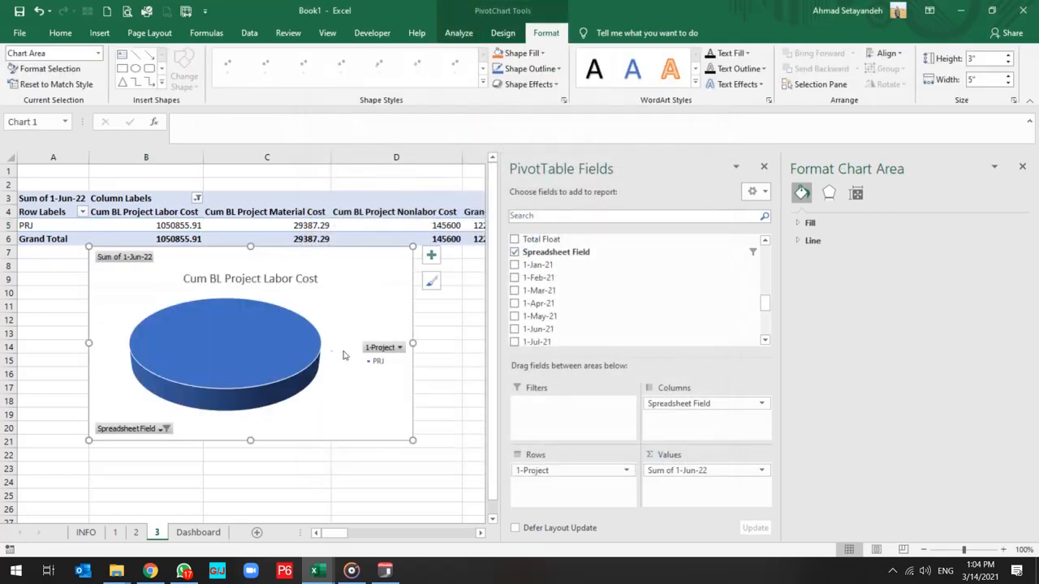
Hide all field buttons on the 3-D pie PivotChart.
{"action": "left_click", "coordinate": [347, 301]}
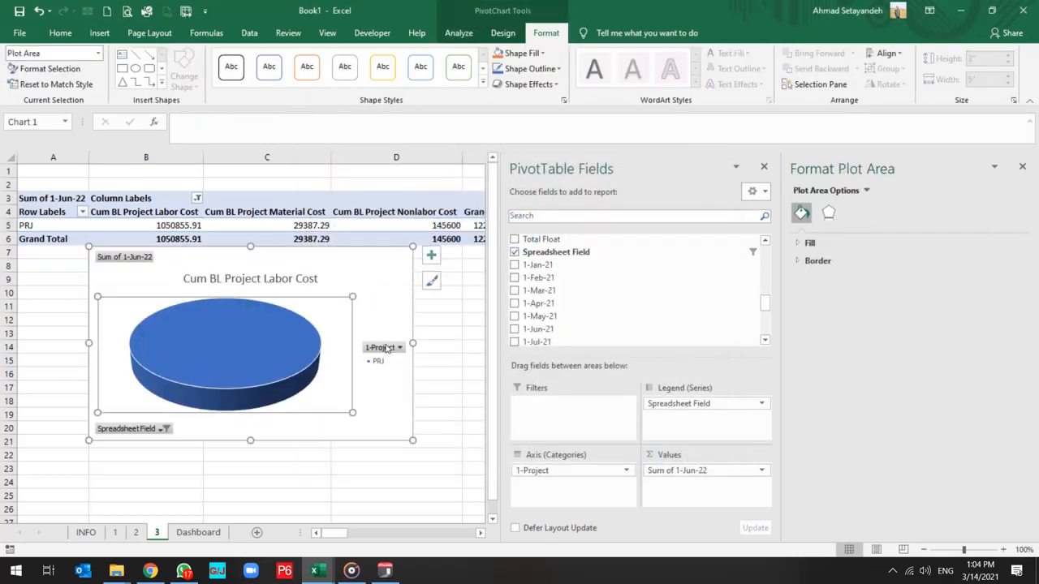
{"action": "left_click", "coordinate": [387, 349]}
{"action": "right_click", "coordinate": [386, 349]}
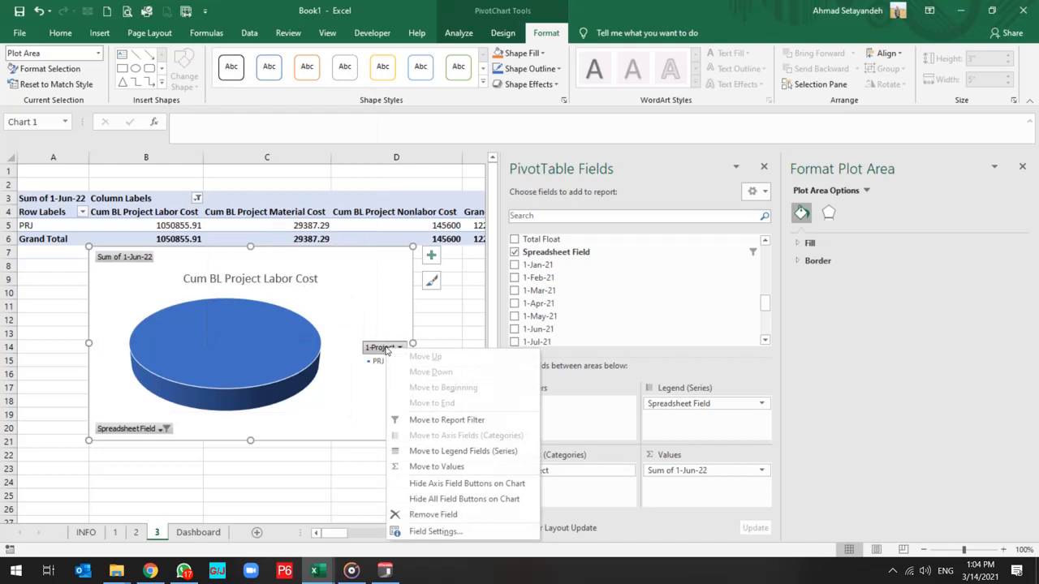
{"action": "left_click", "coordinate": [455, 499]}
Switch the pie chart's rows and columns in its data source so the three cost types become the slices.
{"action": "right_click", "coordinate": [365, 291]}
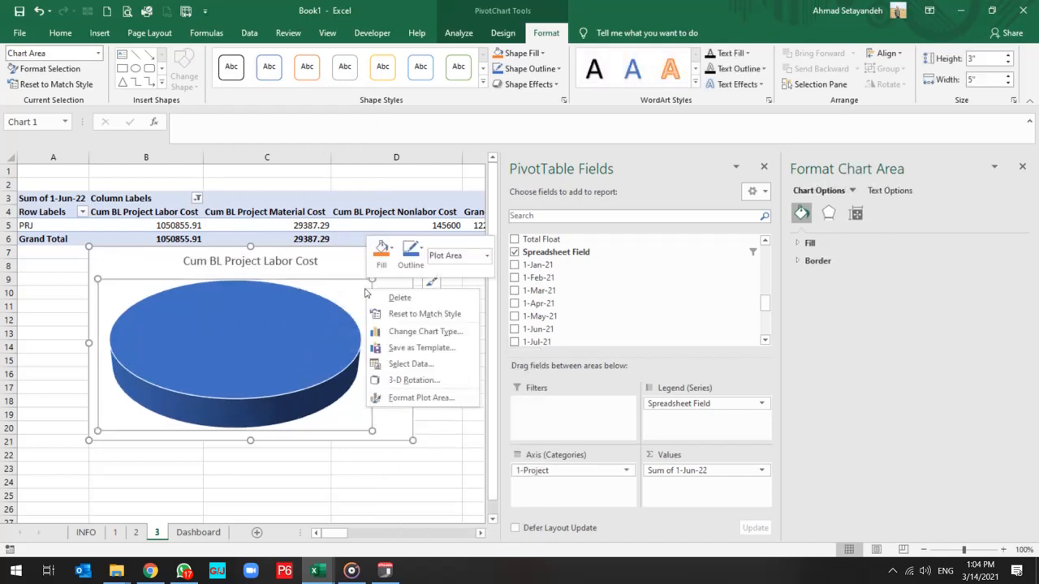
{"action": "left_click", "coordinate": [390, 366]}
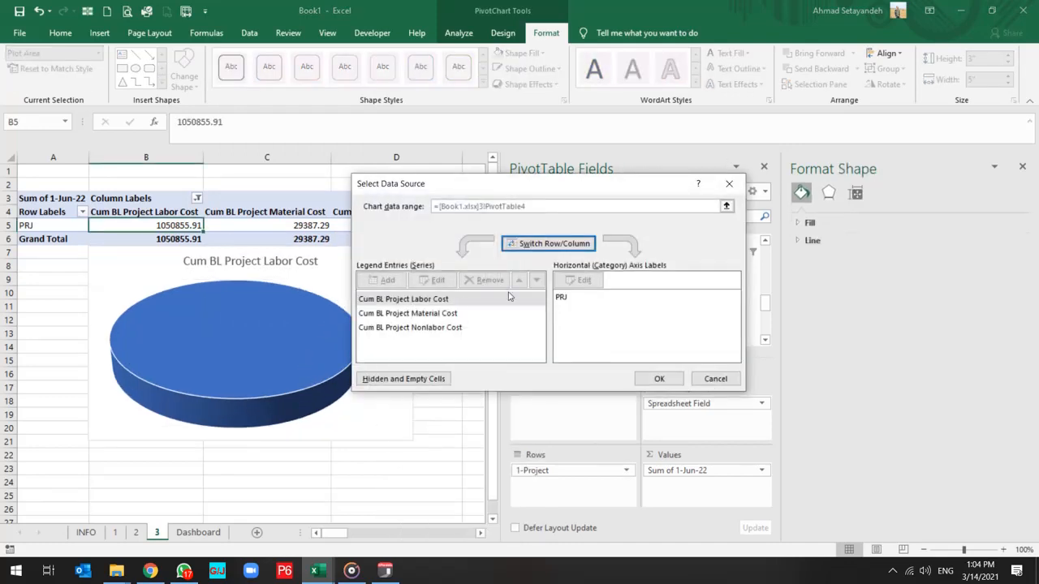
{"action": "left_click", "coordinate": [554, 243]}
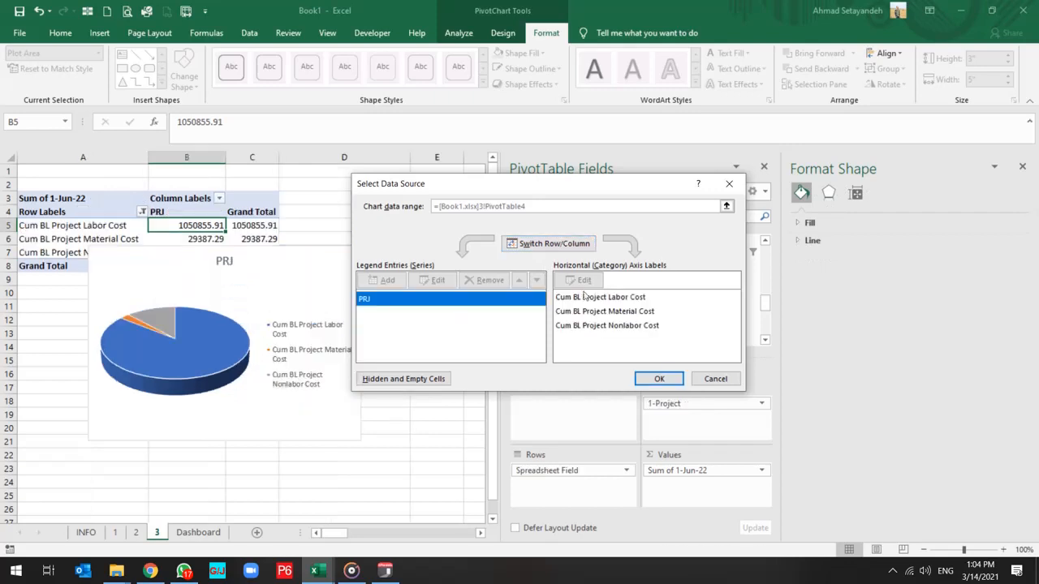
{"action": "left_click", "coordinate": [658, 379]}
Move the cost pie PivotChart from sheet 3 to the Dashboard sheet, at cell G23 below the existing charts.
{"action": "right_click", "coordinate": [294, 276]}
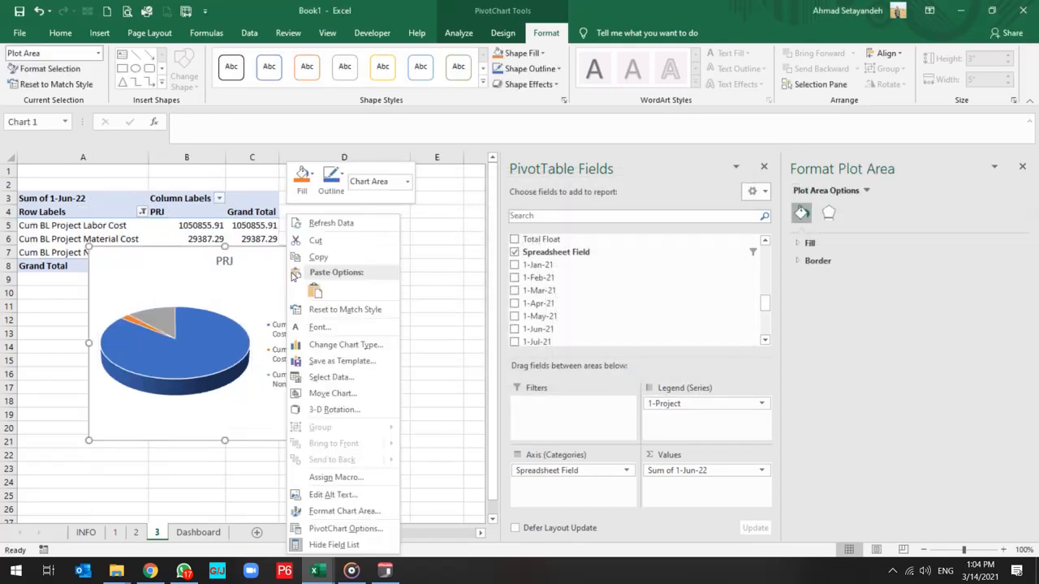
{"action": "left_click", "coordinate": [315, 241]}
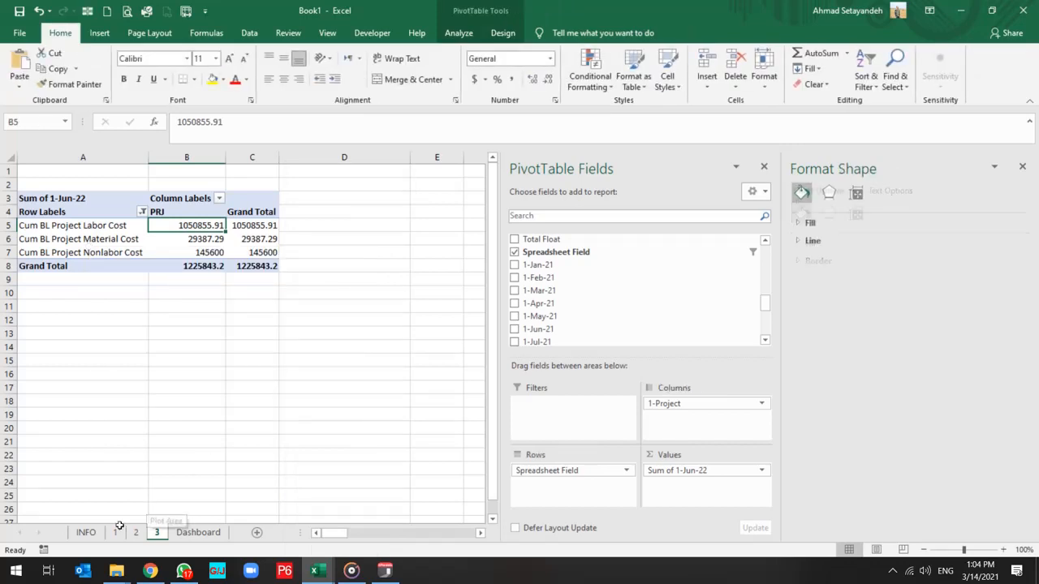
{"action": "left_click", "coordinate": [198, 532]}
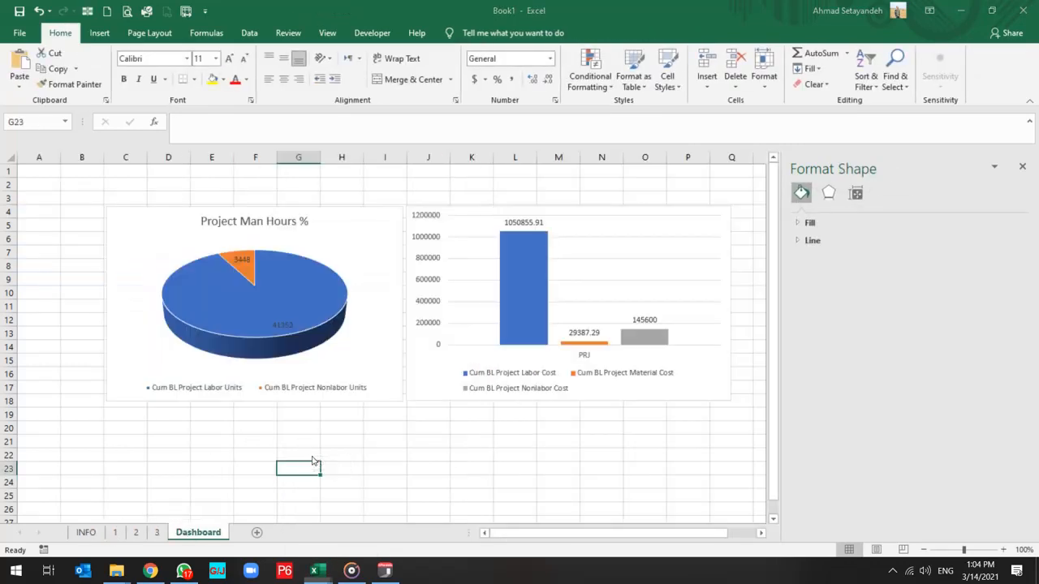
{"action": "key", "text": "ctrl+v"}
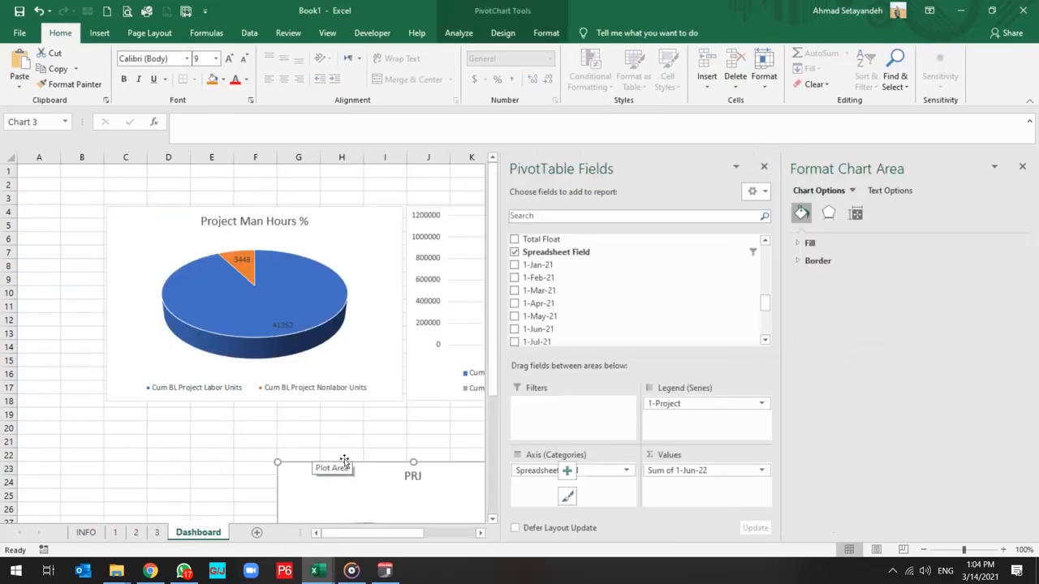
Place the cost pie PivotChart in the top chart row, directly beside the cost column chart.
{"action": "scroll", "coordinate": [283, 436], "scroll_direction": "down", "scroll_amount": 2, "text": "ctrl"}
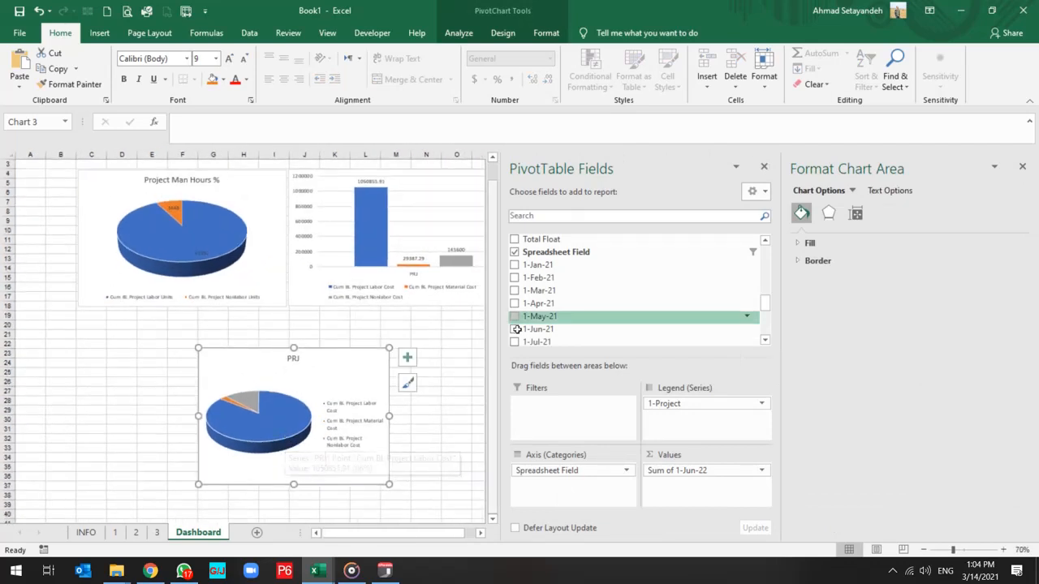
{"action": "left_click", "coordinate": [1023, 168]}
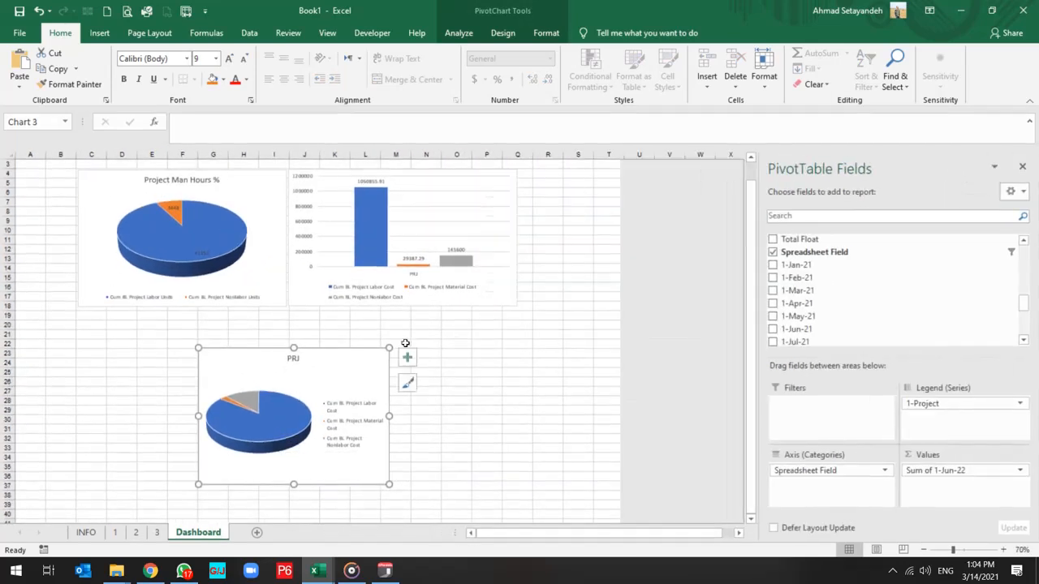
{"action": "left_click_drag", "start_coordinate": [336, 355], "coordinate": [658, 175]}
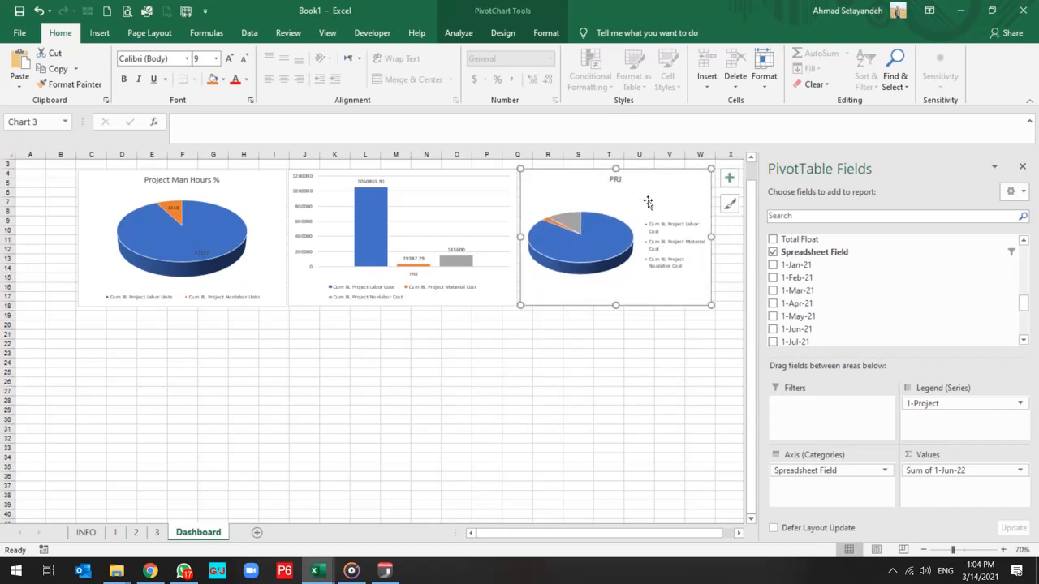
Position the cost pie chart's legend at the bottom of the chart.
{"action": "left_click", "coordinate": [662, 233]}
{"action": "left_click", "coordinate": [729, 178]}
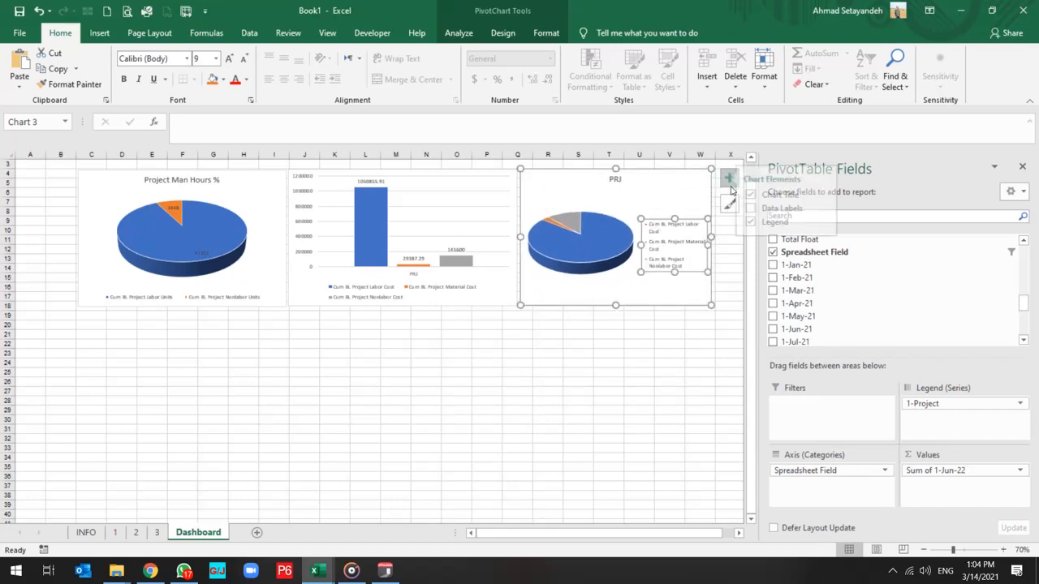
{"action": "left_click", "coordinate": [833, 222]}
{"action": "left_click", "coordinate": [872, 274]}
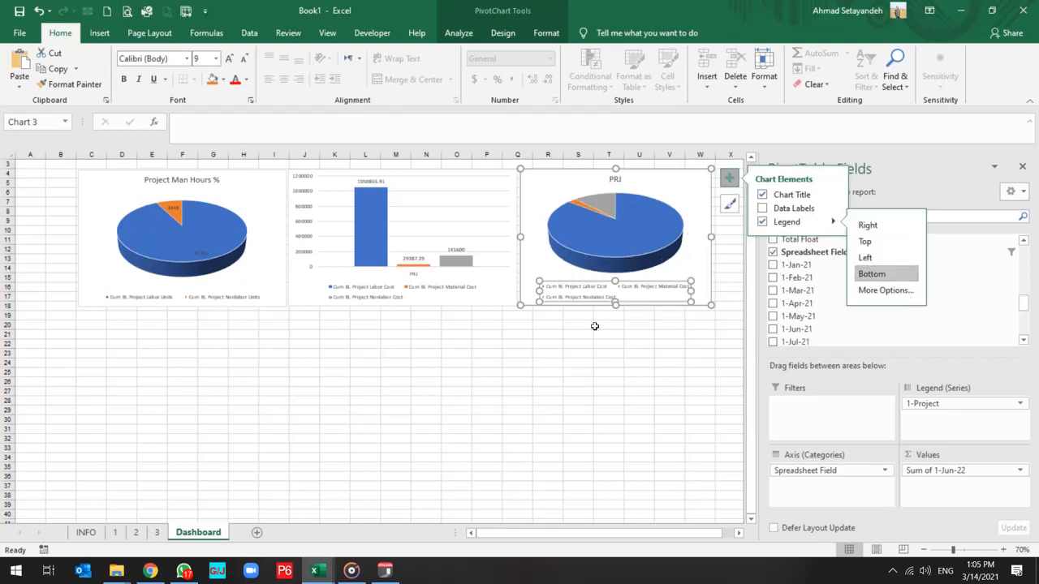
Try to add data labels to the cost pie and change what they contain by turning off Value.
{"action": "left_click", "coordinate": [592, 240]}
{"action": "right_click", "coordinate": [594, 240]}
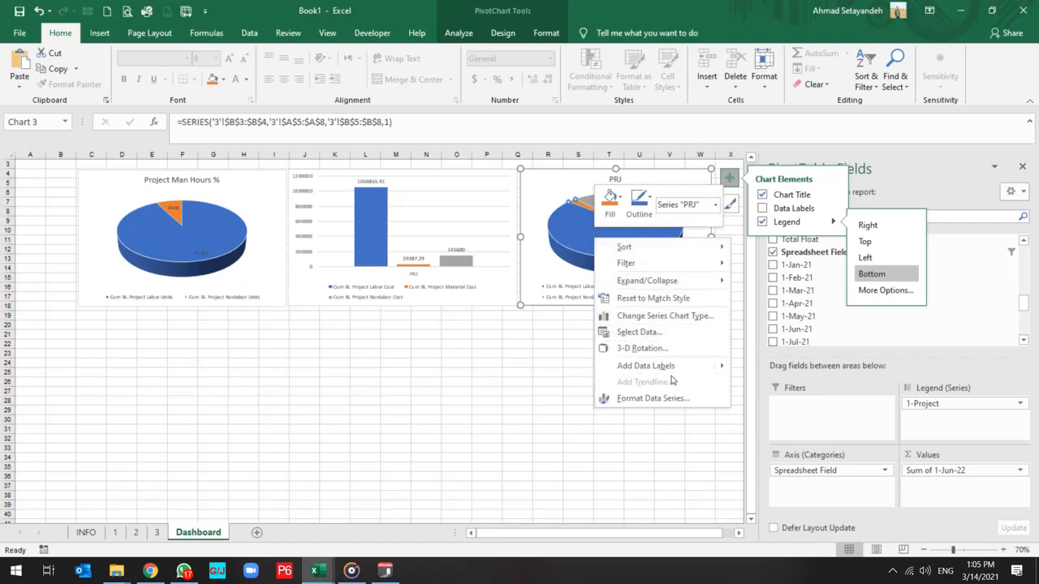
{"action": "left_click", "coordinate": [645, 365]}
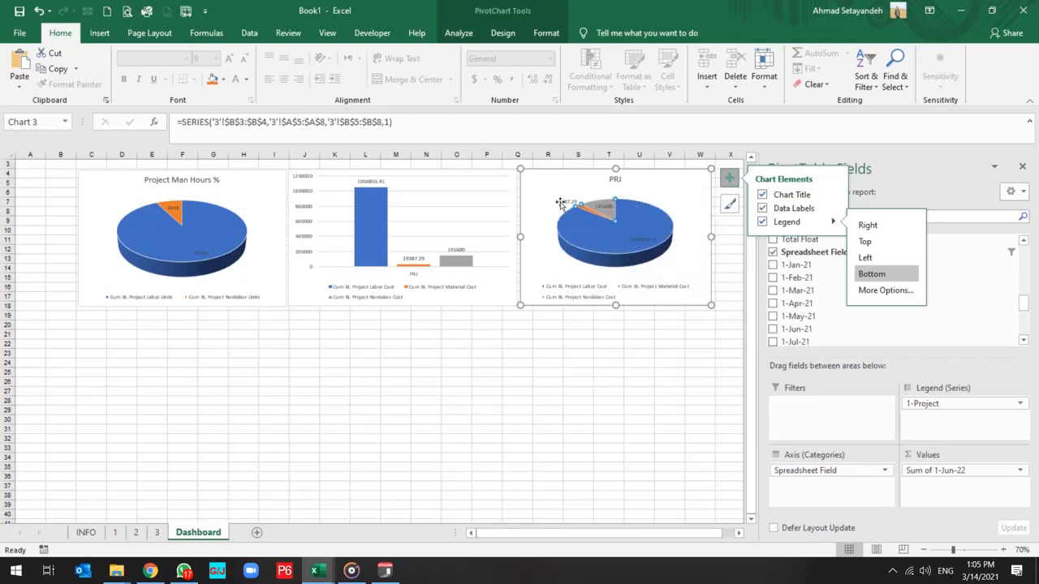
{"action": "right_click", "coordinate": [560, 203]}
{"action": "left_click", "coordinate": [604, 348]}
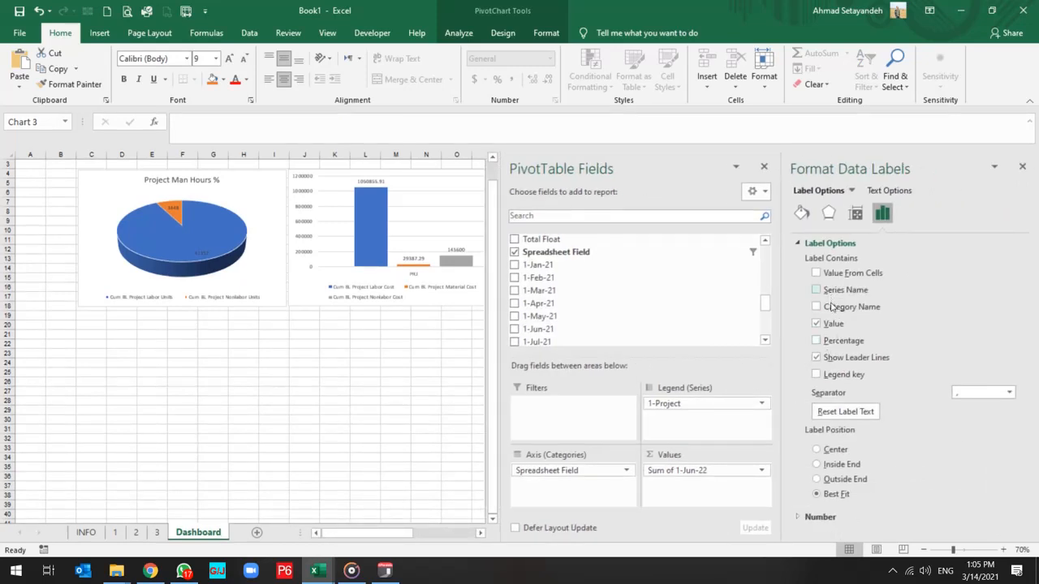
{"action": "left_click", "coordinate": [817, 324]}
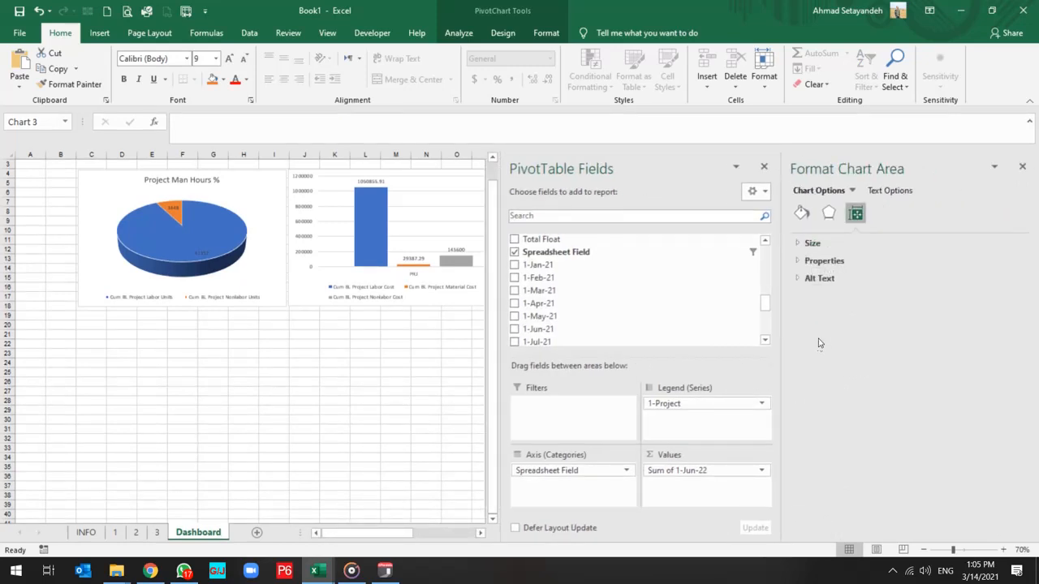
{"action": "left_click", "coordinate": [828, 213]}
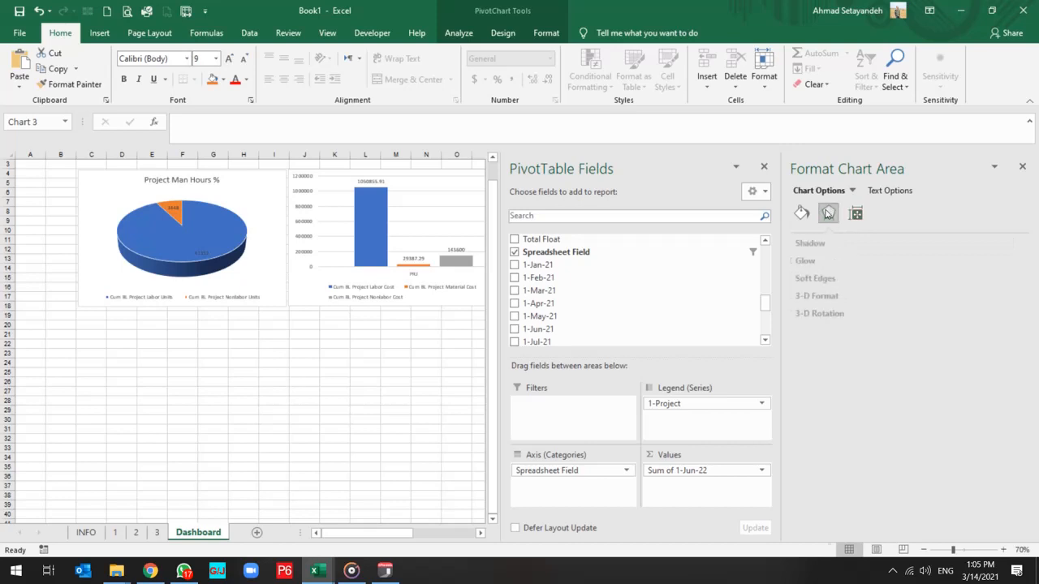
{"action": "left_click", "coordinate": [801, 213]}
{"action": "left_click", "coordinate": [370, 376]}
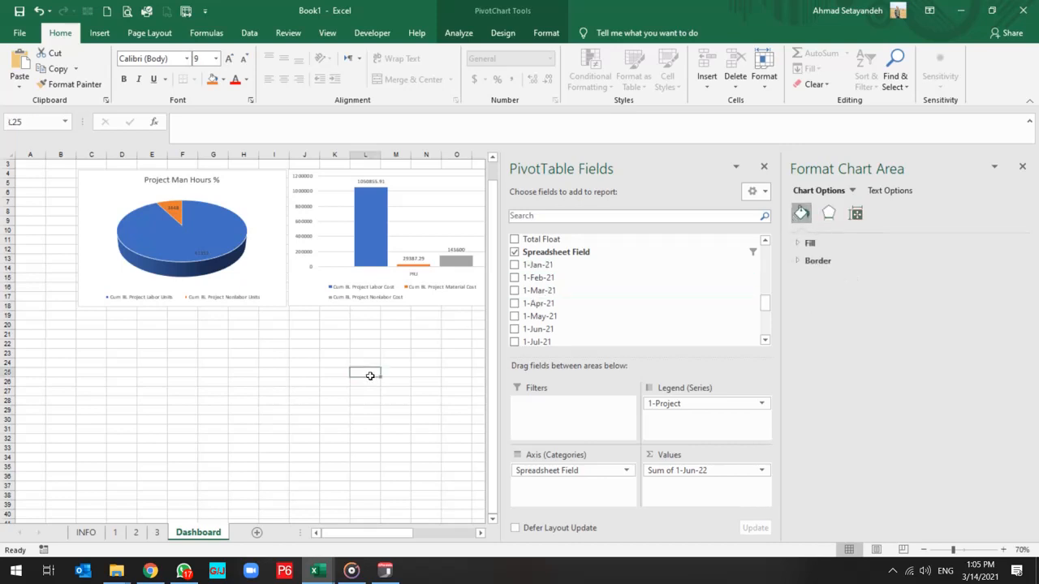
{"action": "left_click", "coordinate": [643, 223]}
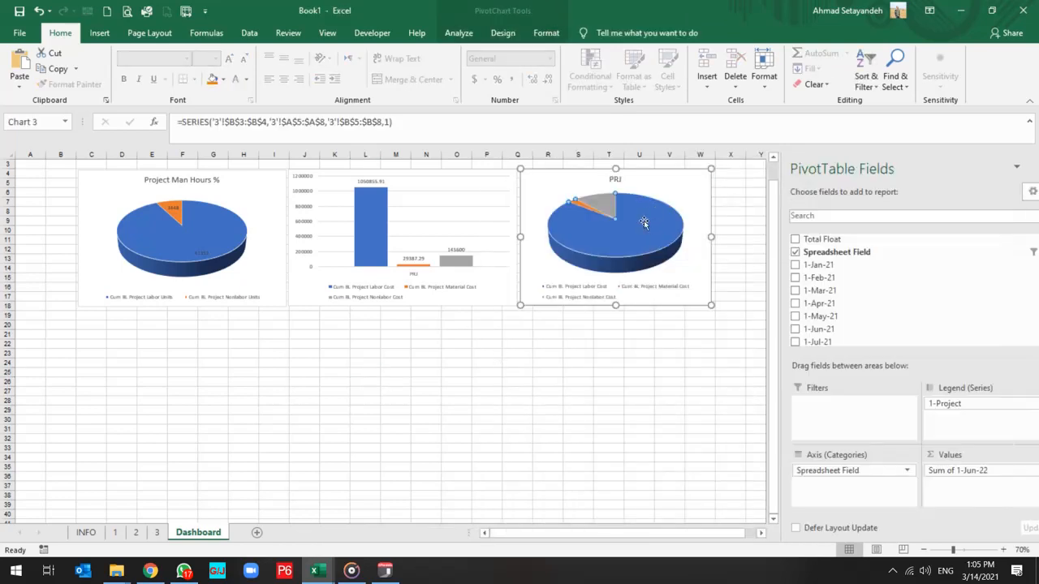
{"action": "left_click", "coordinate": [333, 333]}
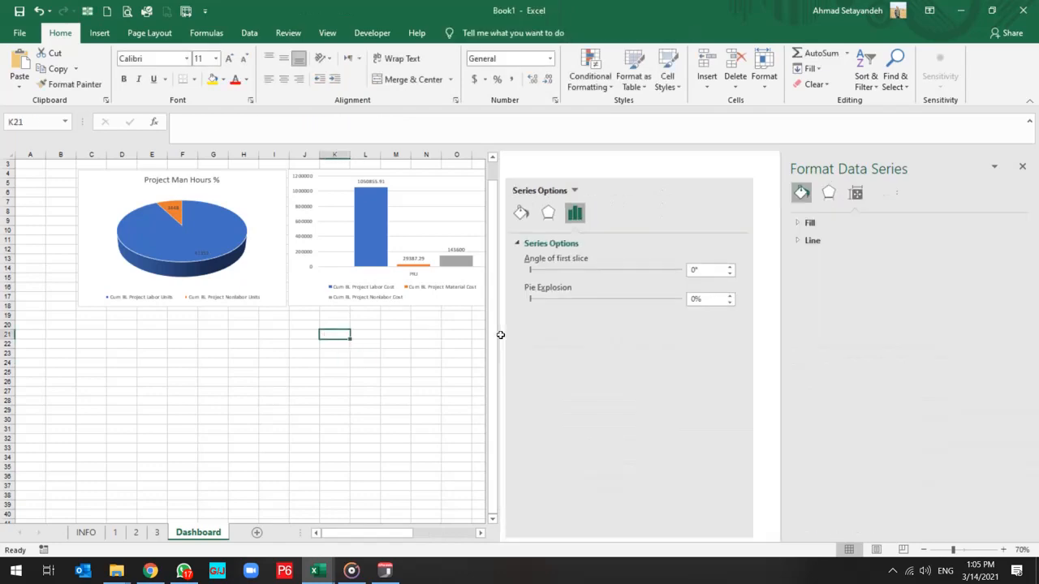
Add data labels to the slices of the cost pie chart.
{"action": "scroll", "coordinate": [472, 343], "scroll_direction": "down", "scroll_amount": 3}
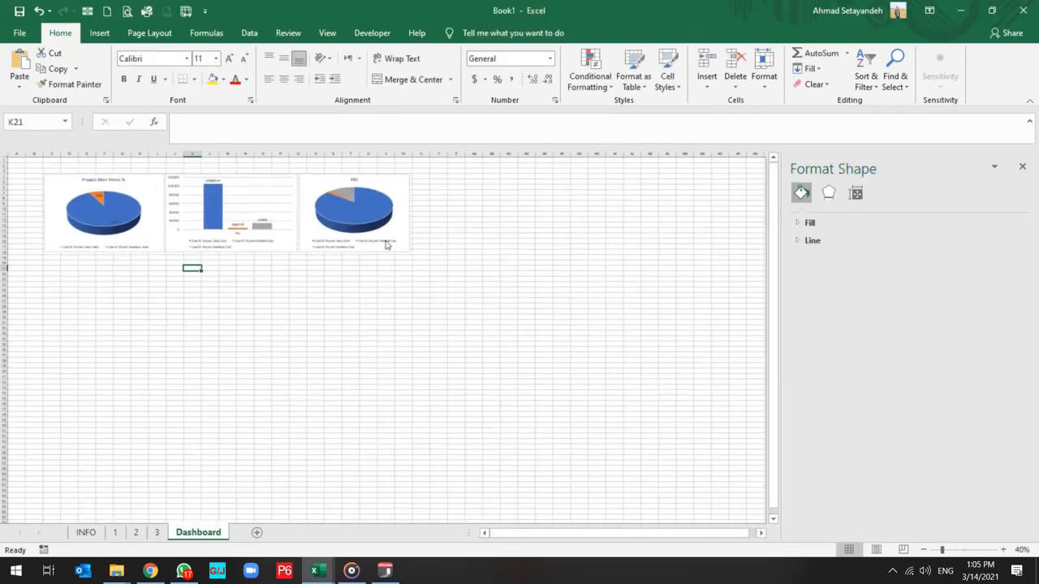
{"action": "left_click", "coordinate": [386, 242]}
{"action": "right_click", "coordinate": [374, 217]}
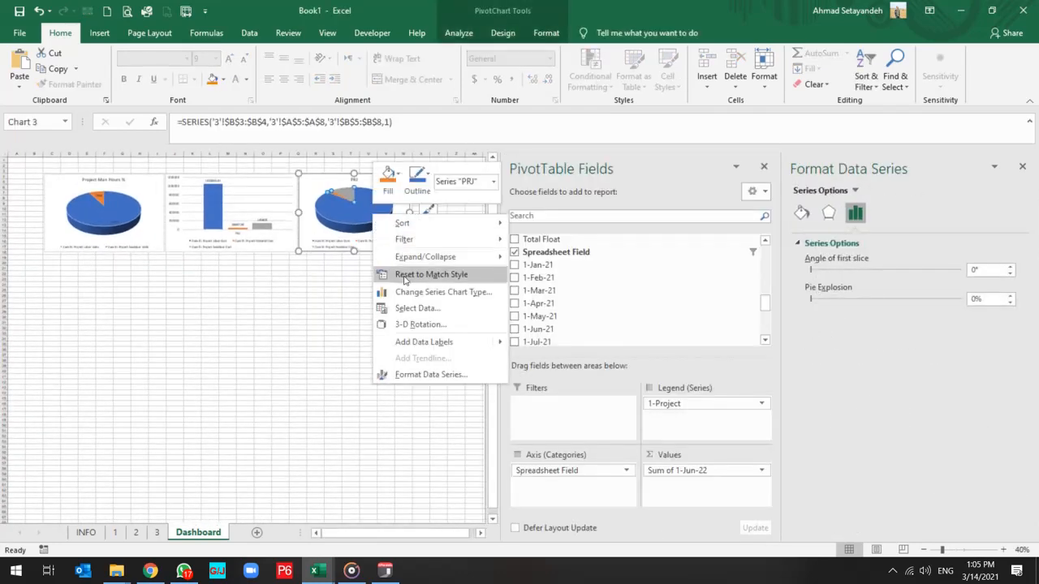
{"action": "left_click", "coordinate": [432, 344]}
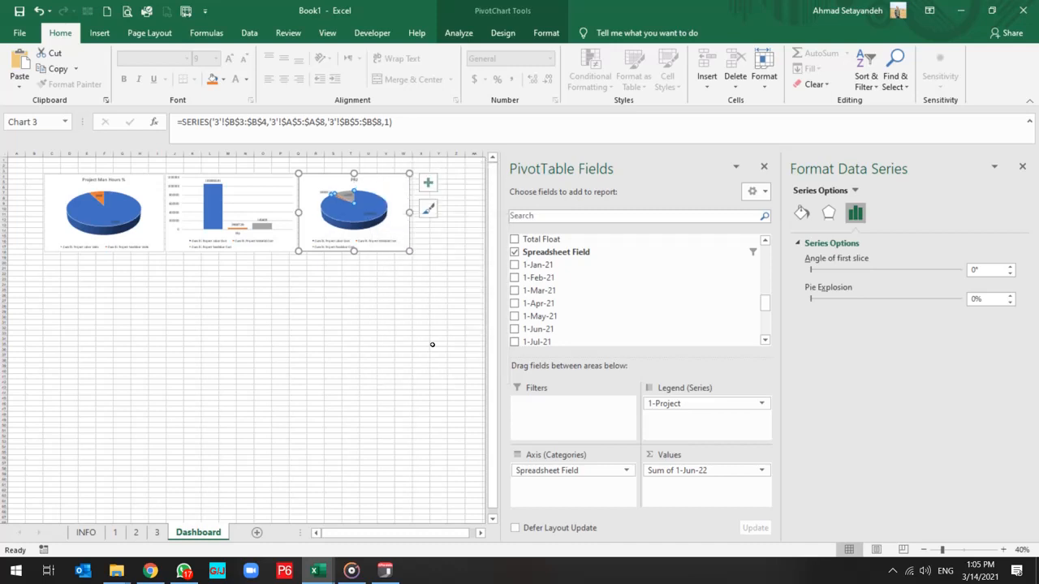
Format the cost pie's data labels to show Percentage instead of Value.
{"action": "left_click", "coordinate": [333, 196]}
{"action": "right_click", "coordinate": [332, 196]}
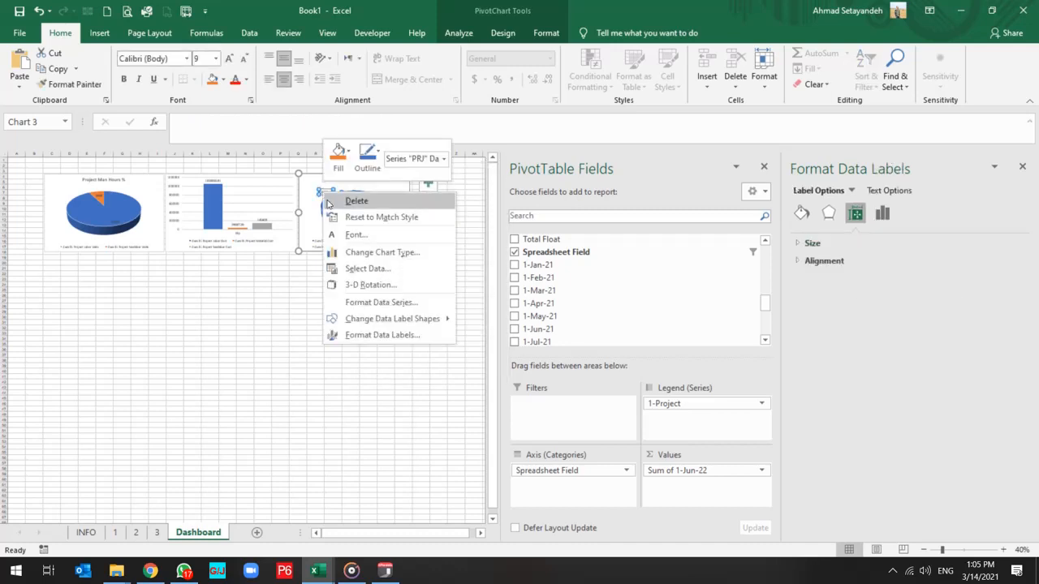
{"action": "left_click", "coordinate": [388, 342]}
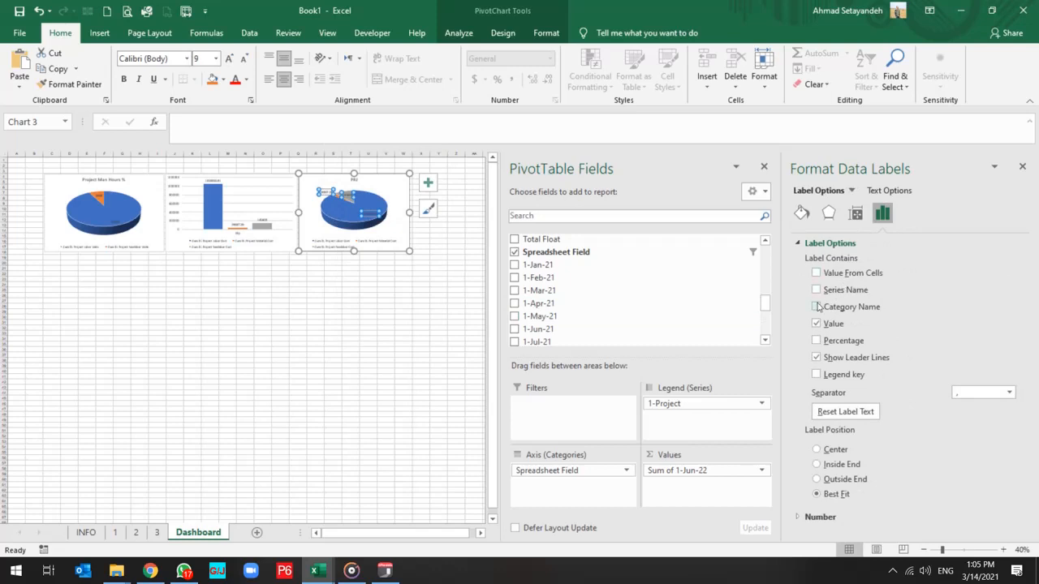
{"action": "left_click", "coordinate": [817, 341]}
{"action": "left_click", "coordinate": [816, 324]}
{"action": "left_click", "coordinate": [365, 317]}
Remove the % sign from the man-hours pie's title so it reads "Project Man Hours".
{"action": "scroll", "coordinate": [331, 207], "scroll_direction": "up", "scroll_amount": 3}
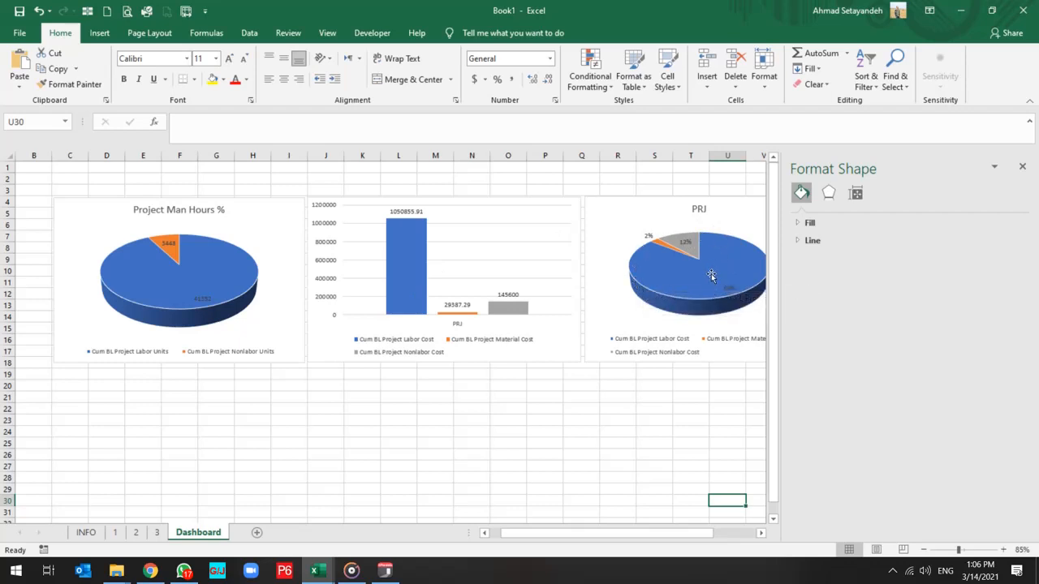
{"action": "left_click", "coordinate": [191, 213]}
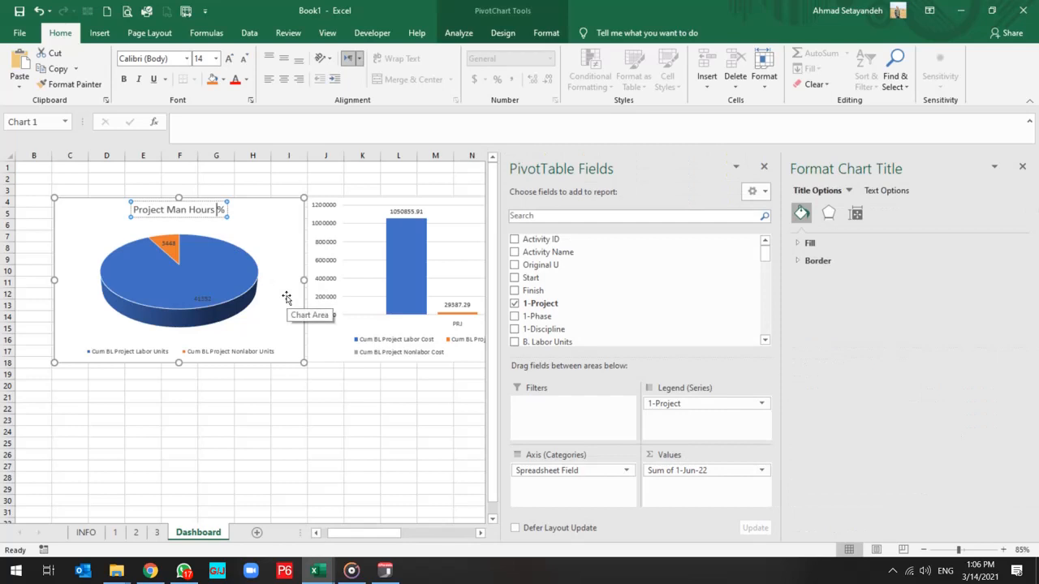
{"action": "key", "text": "Delete"}
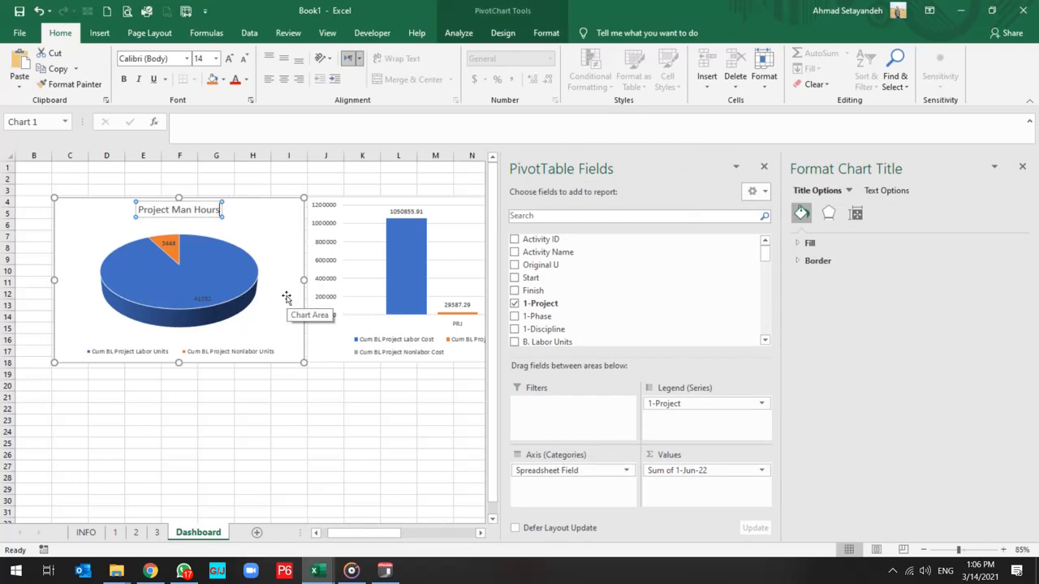
{"action": "left_click", "coordinate": [361, 399]}
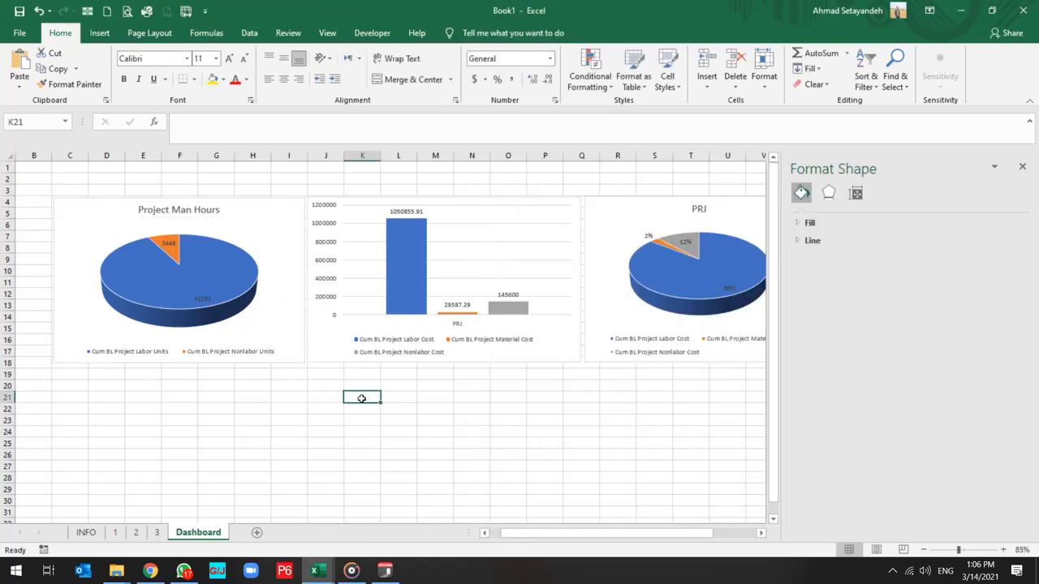
Add a chart title element to the cost column chart, leaving axis titles off.
{"action": "left_click", "coordinate": [495, 224]}
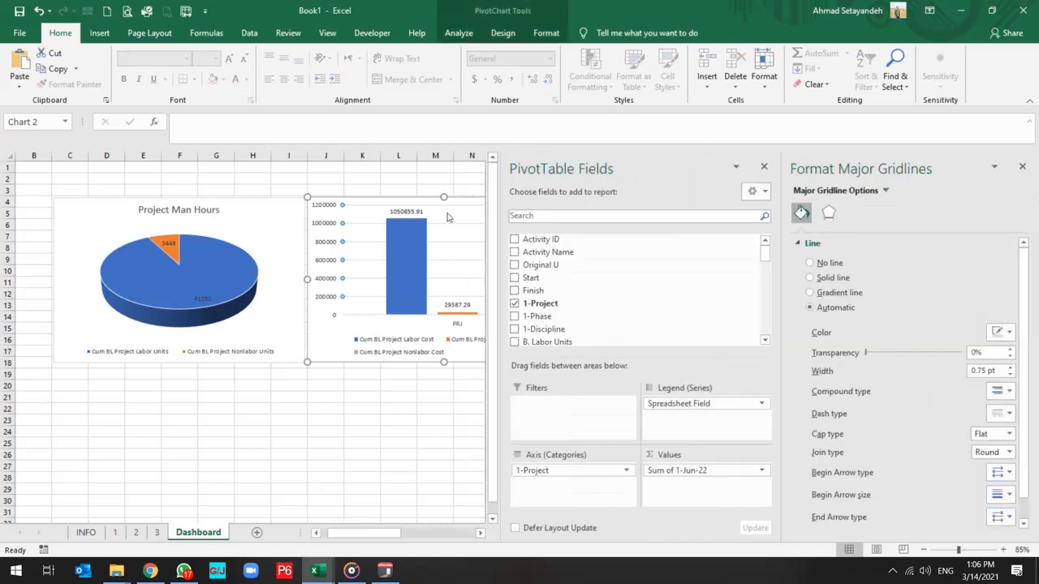
{"action": "scroll", "coordinate": [239, 416], "scroll_direction": "right", "scroll_amount": 5}
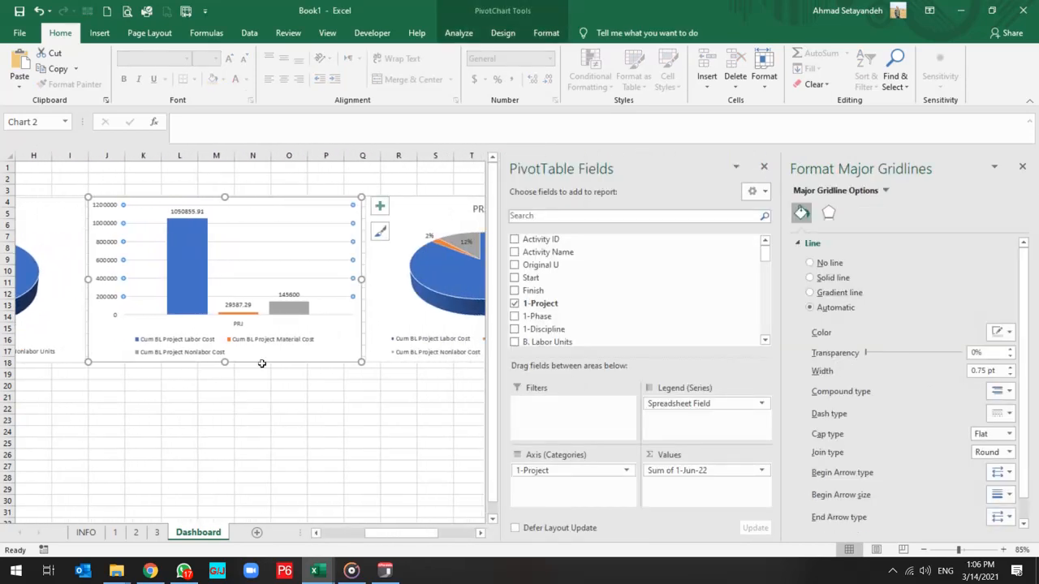
{"action": "left_click", "coordinate": [379, 208]}
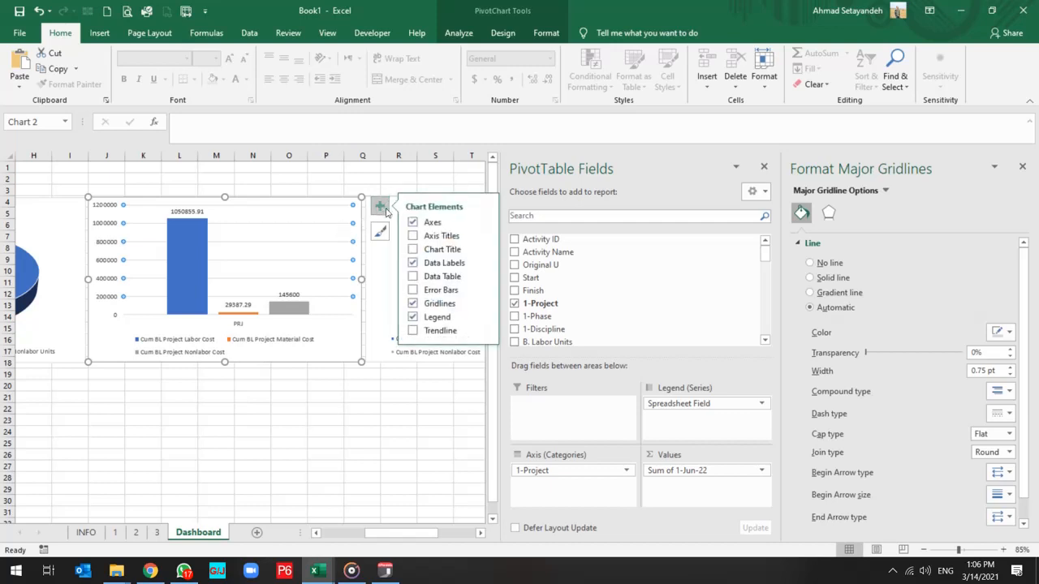
{"action": "left_click", "coordinate": [412, 236]}
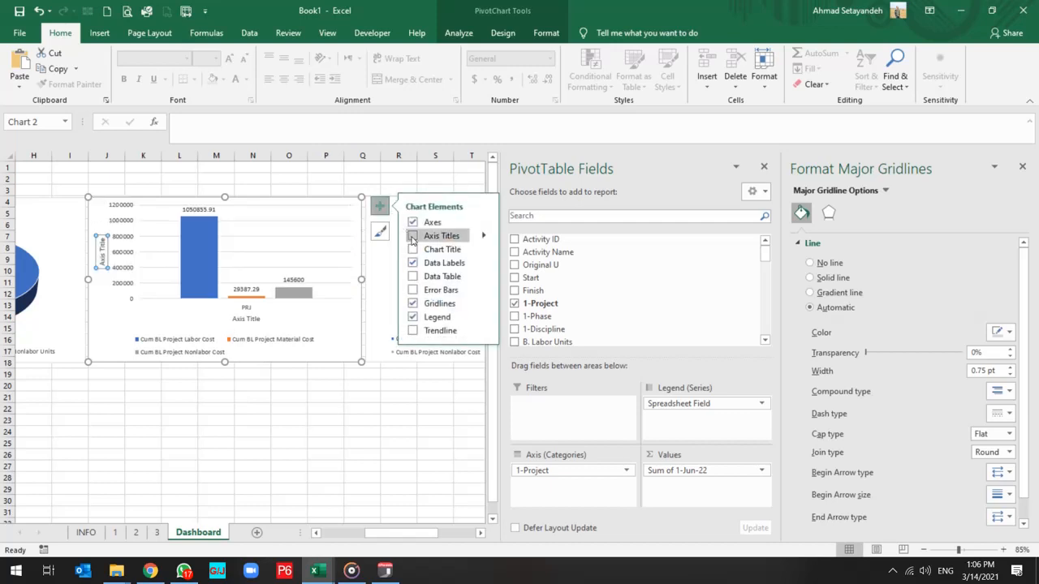
{"action": "left_click", "coordinate": [413, 250]}
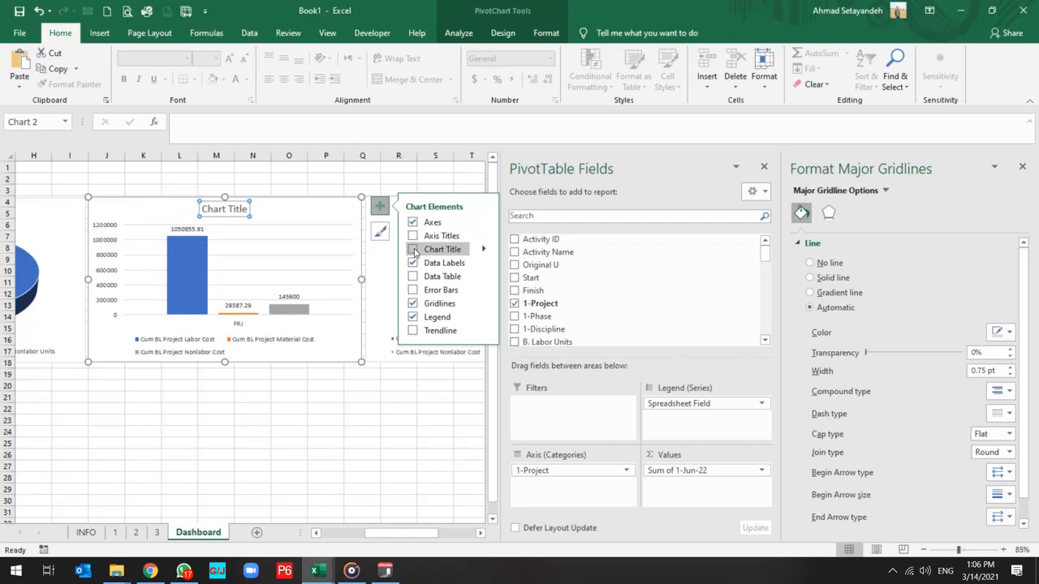
{"action": "left_click", "coordinate": [413, 250]}
Set the cost column chart's title to "Price ($)".
{"action": "left_click", "coordinate": [232, 211]}
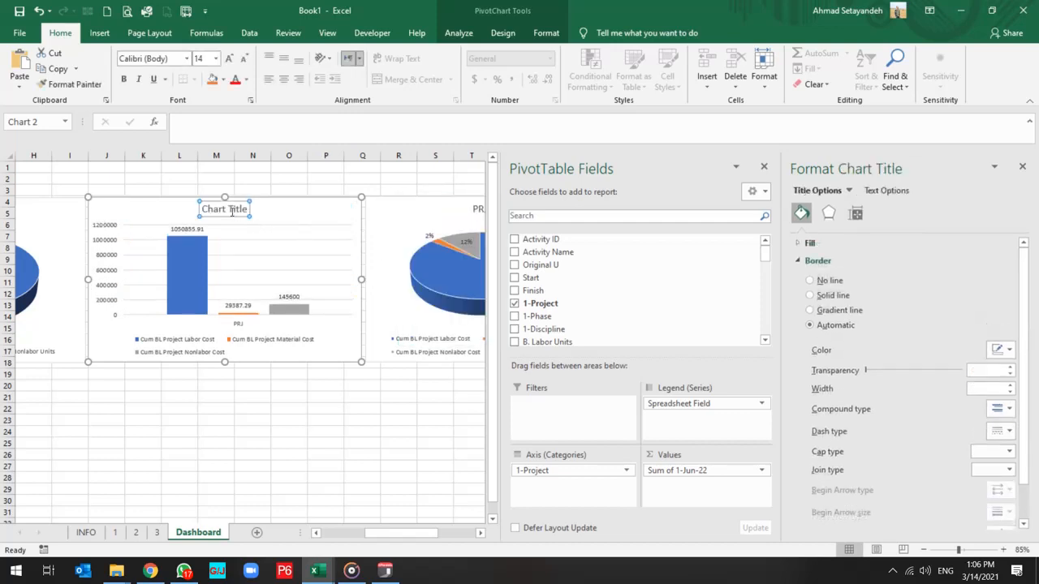
{"action": "triple_click", "coordinate": [232, 211]}
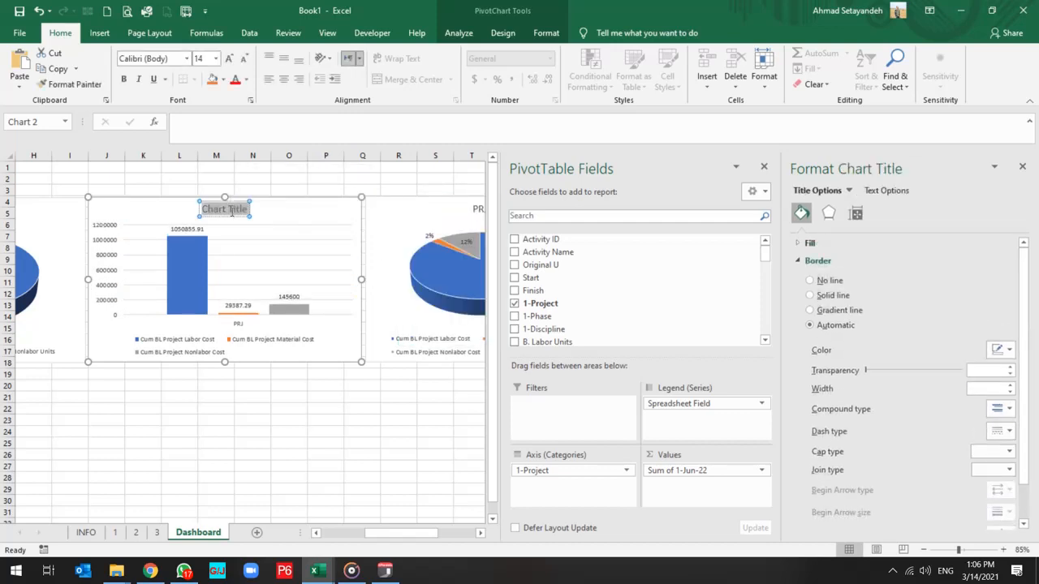
{"action": "type", "text": "PRJ"}
{"action": "type", "text": "ce"}
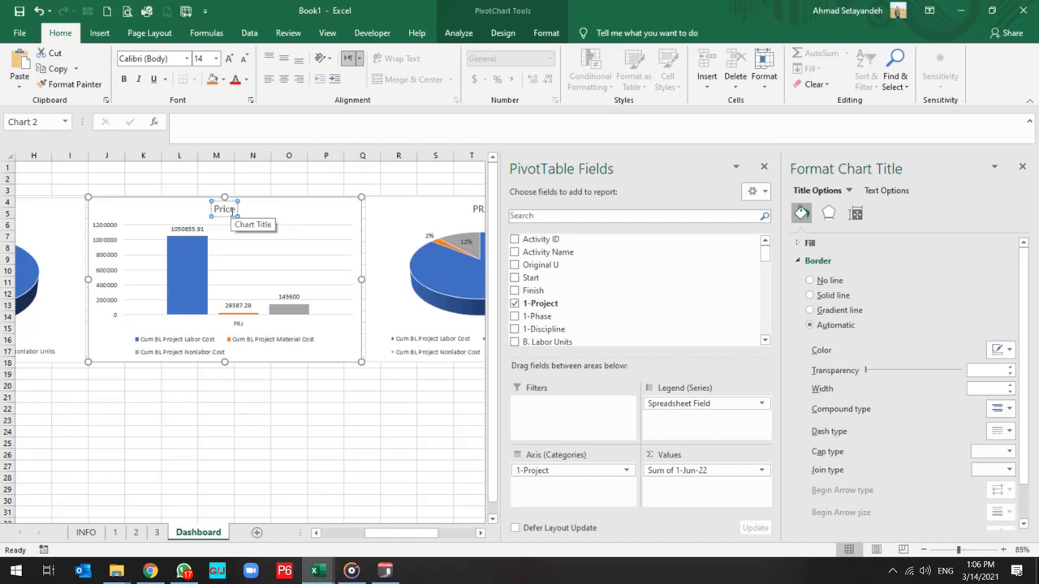
{"action": "type", "text": " ($)"}
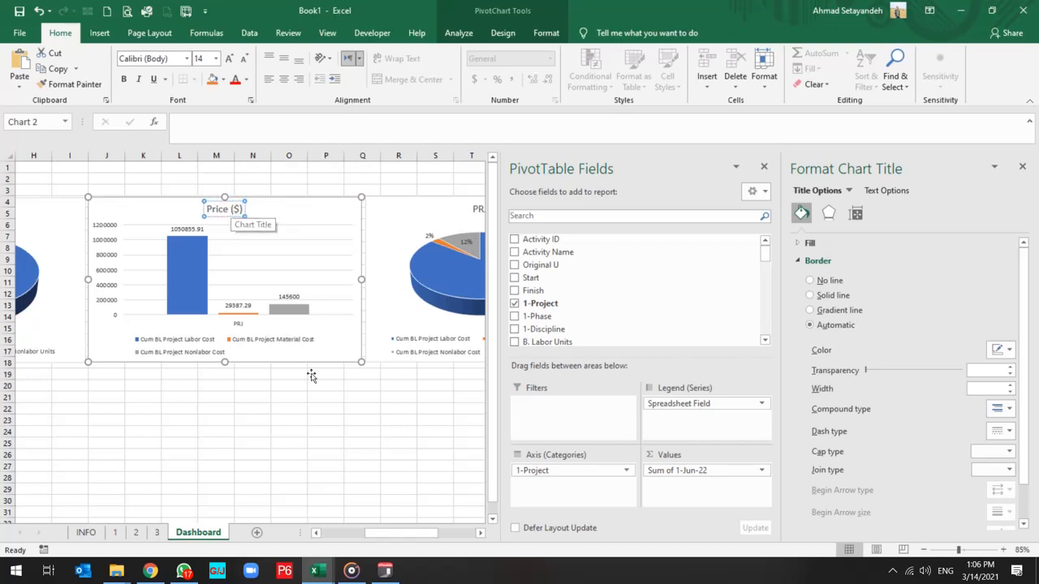
{"action": "left_click", "coordinate": [326, 397]}
Change the cost pie chart's title to "Price (%)".
{"action": "scroll", "coordinate": [334, 296], "scroll_direction": "right", "scroll_amount": 2}
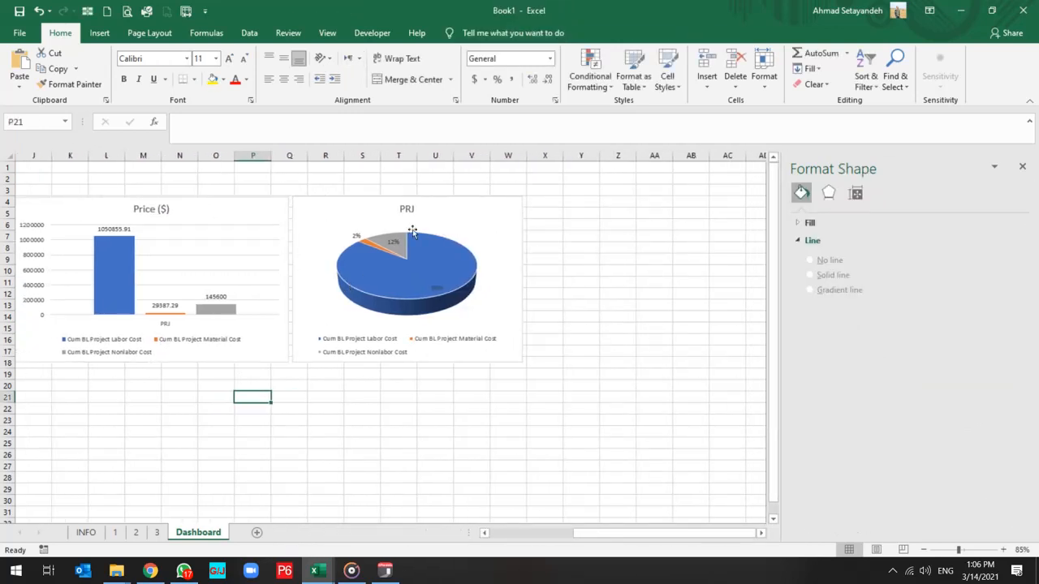
{"action": "left_click", "coordinate": [409, 211]}
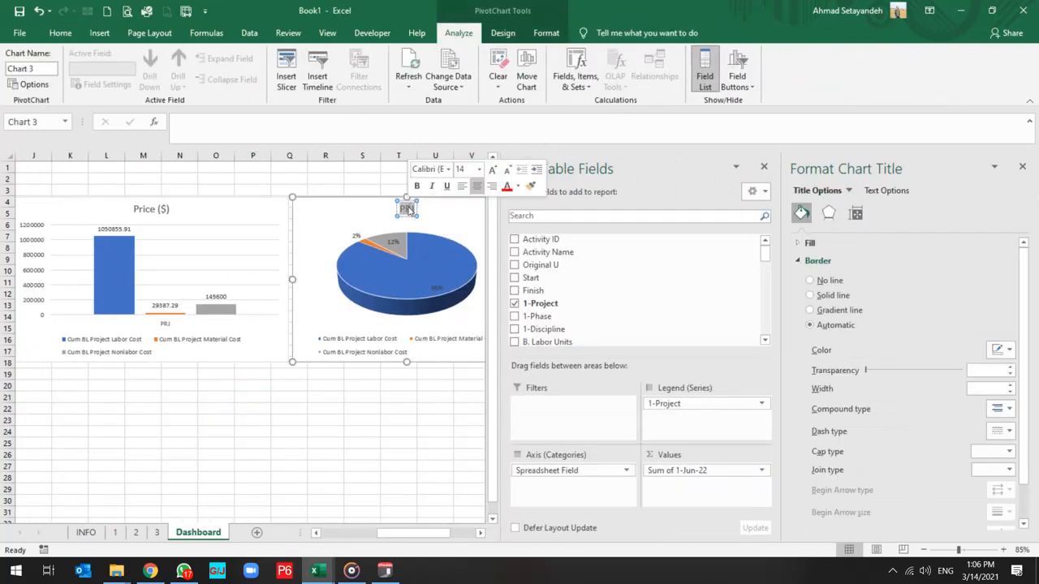
{"action": "type", "text": "Price"}
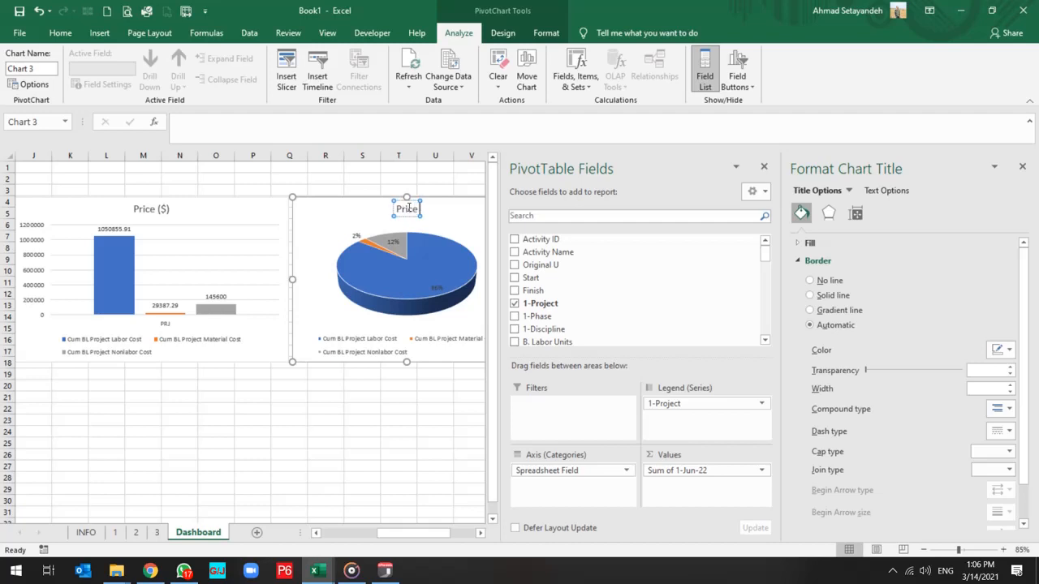
{"action": "type", "text": " (%)"}
{"action": "left_click", "coordinate": [350, 405]}
{"action": "scroll", "coordinate": [386, 434], "scroll_direction": "down", "scroll_amount": 1, "text": "ctrl"}
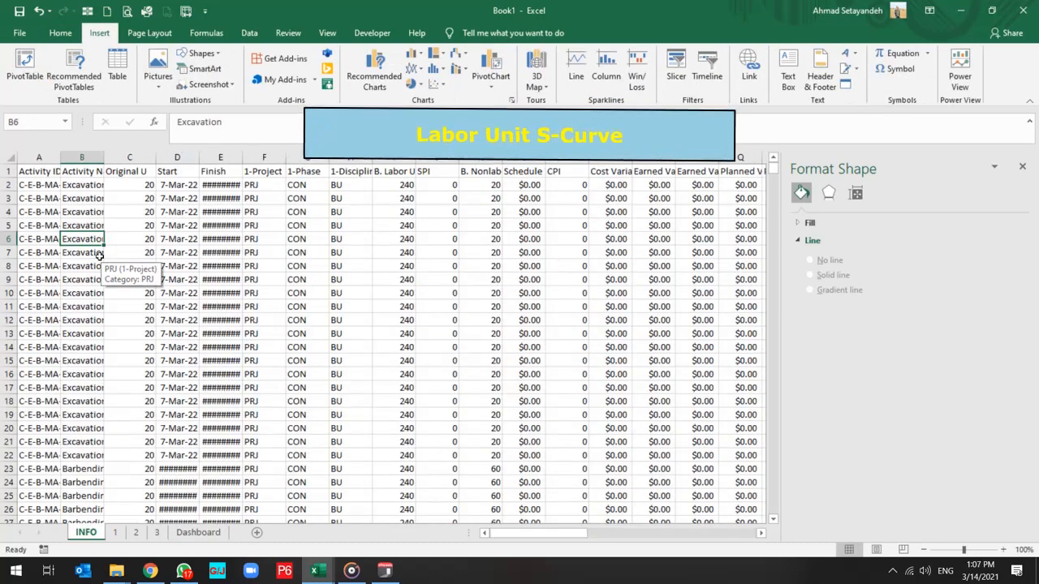
Insert a PivotTable from the INFO sheet data on a new worksheet, with 1-Project as the row field.
{"action": "left_click", "coordinate": [99, 255]}
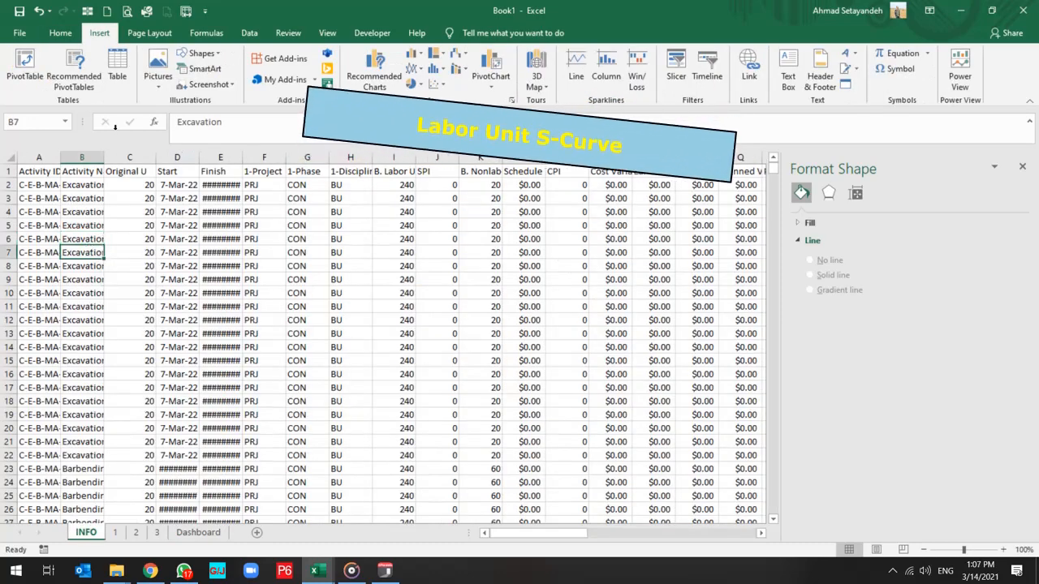
{"action": "left_click", "coordinate": [25, 67]}
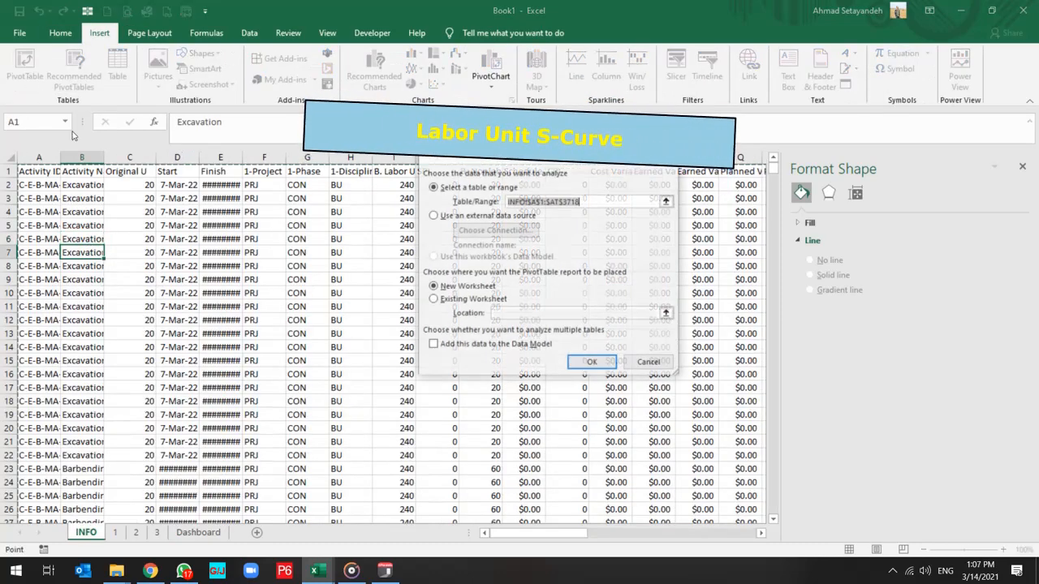
{"action": "left_click", "coordinate": [594, 364]}
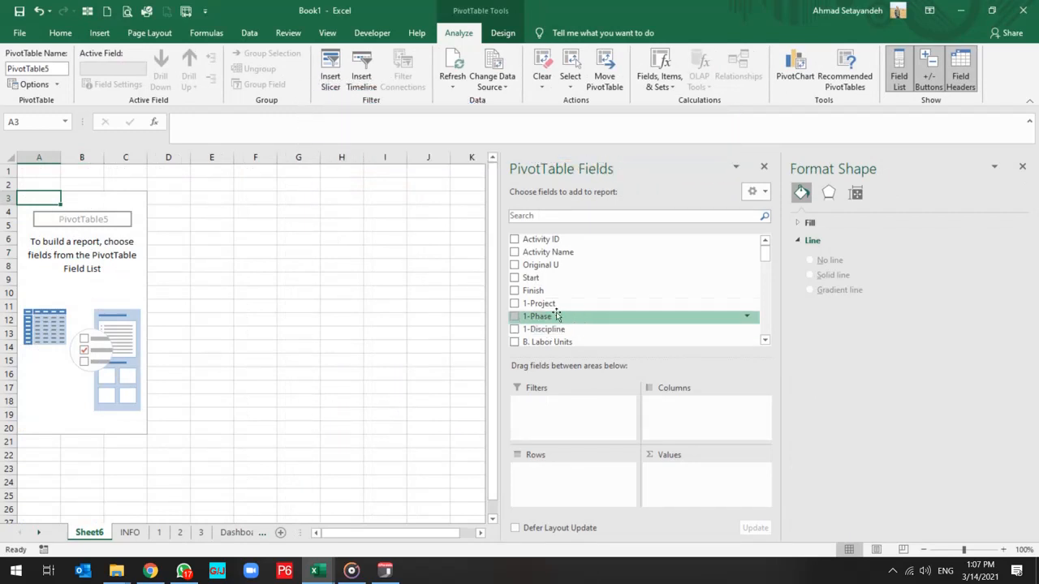
{"action": "left_click", "coordinate": [514, 303]}
Add the monthly fields 1-Jan-21 through 1-Aug-21 to the PivotTable's values.
{"action": "scroll", "coordinate": [582, 322], "scroll_direction": "down", "scroll_amount": 10}
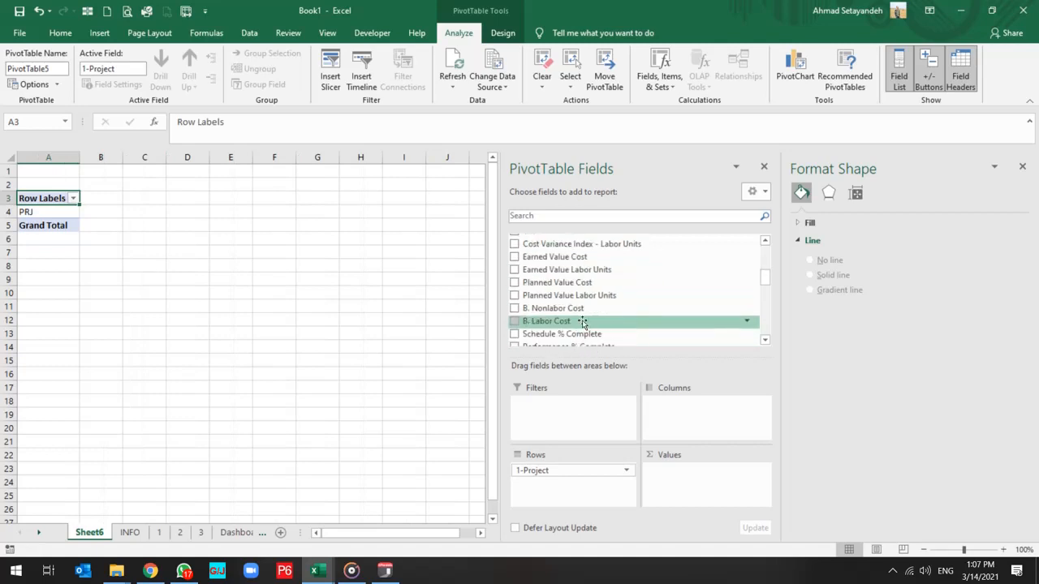
{"action": "scroll", "coordinate": [589, 330], "scroll_direction": "up", "scroll_amount": 1}
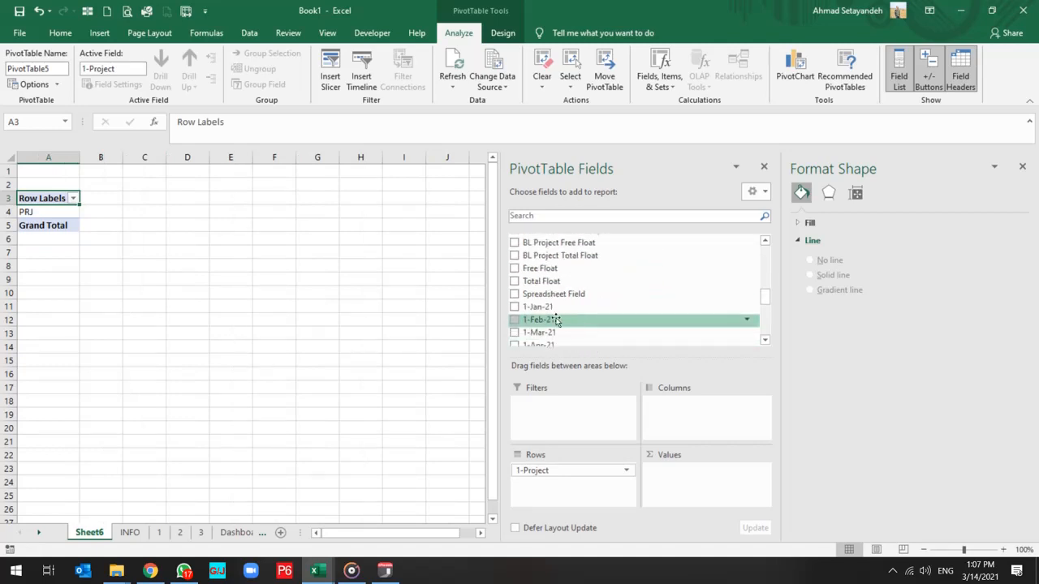
{"action": "left_click", "coordinate": [514, 307]}
{"action": "left_click", "coordinate": [514, 319]}
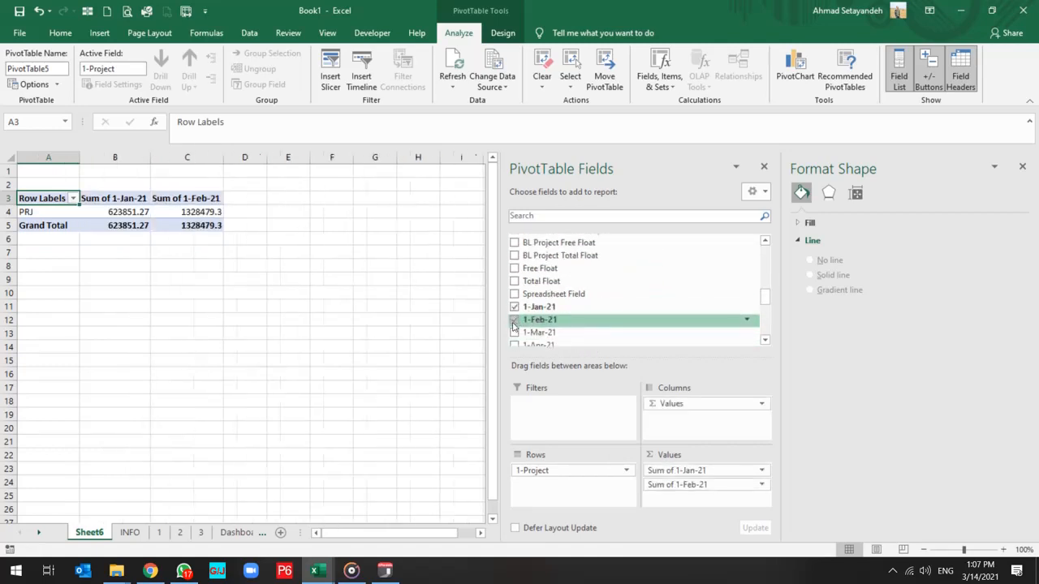
{"action": "left_click", "coordinate": [515, 333]}
{"action": "scroll", "coordinate": [516, 333], "scroll_direction": "down", "scroll_amount": 2}
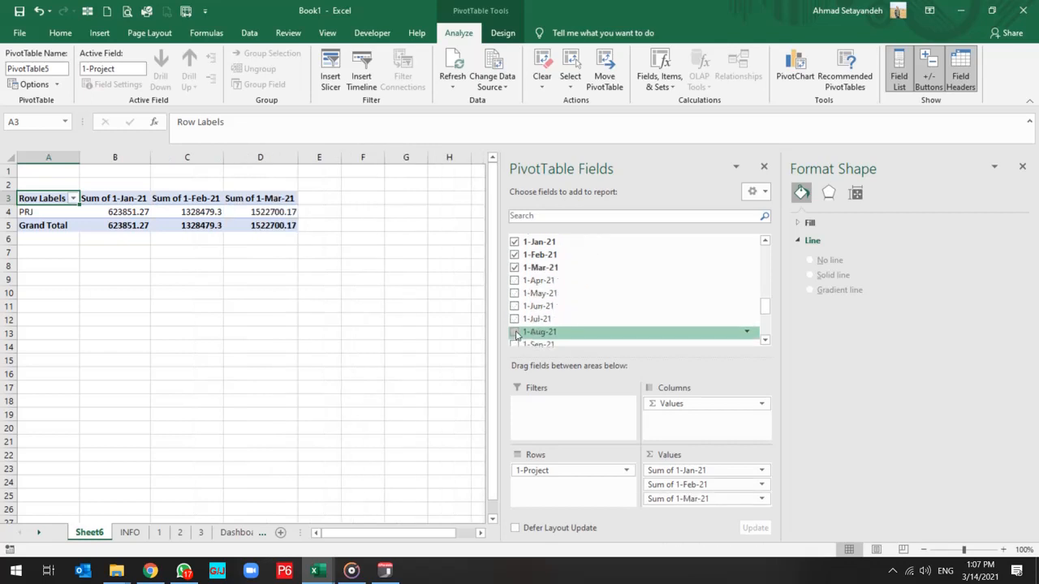
{"action": "left_click", "coordinate": [514, 281]}
{"action": "left_click", "coordinate": [515, 294]}
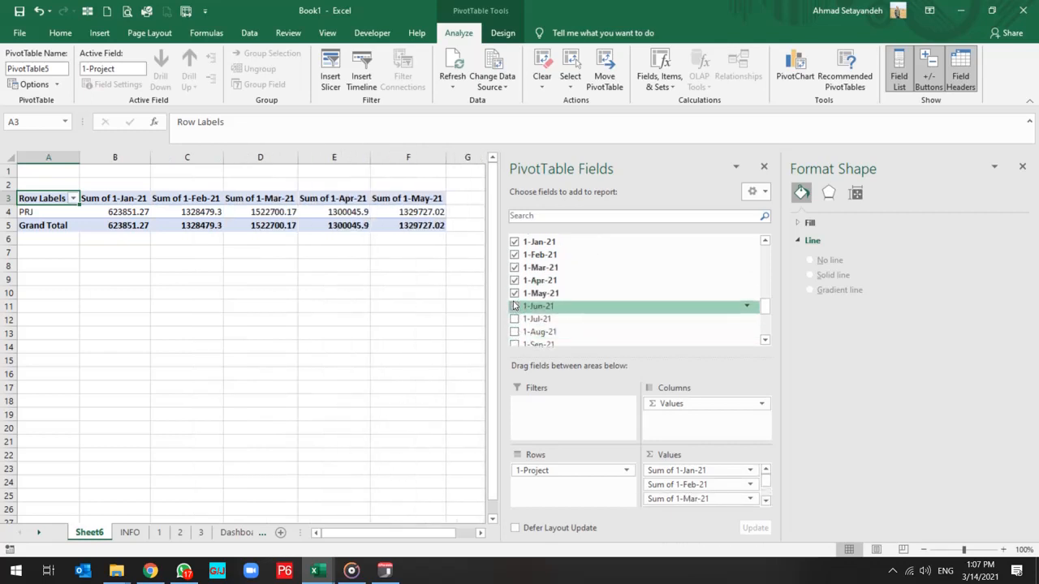
{"action": "left_click", "coordinate": [515, 307]}
{"action": "left_click", "coordinate": [515, 320]}
{"action": "left_click", "coordinate": [515, 333]}
Add the remaining monthly fields from 1-Sep-21 through 1-Jun-22 to the PivotTable's values.
{"action": "scroll", "coordinate": [515, 333], "scroll_direction": "down", "scroll_amount": 2}
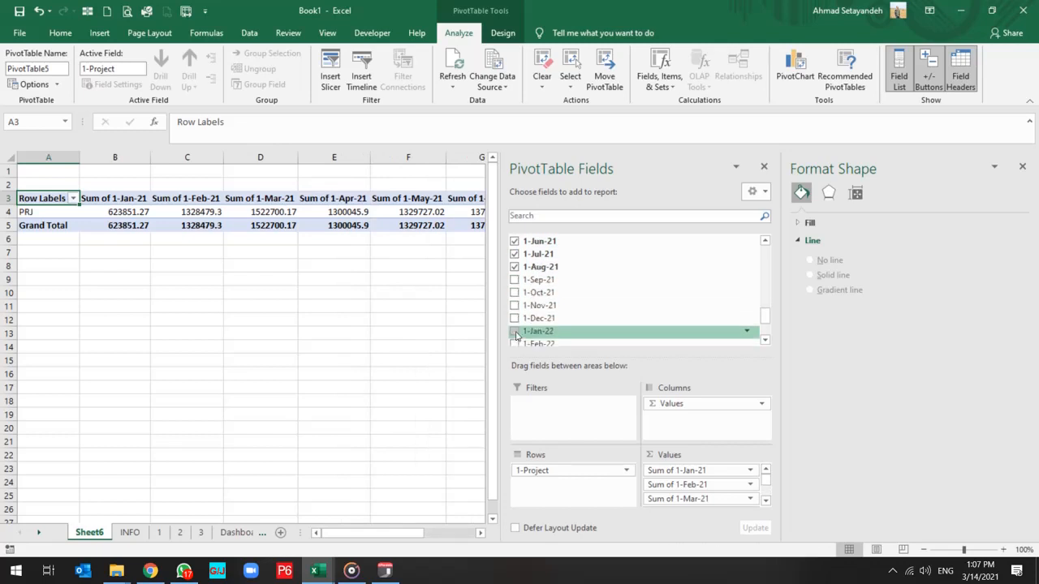
{"action": "left_click", "coordinate": [515, 280]}
{"action": "left_click", "coordinate": [514, 292]}
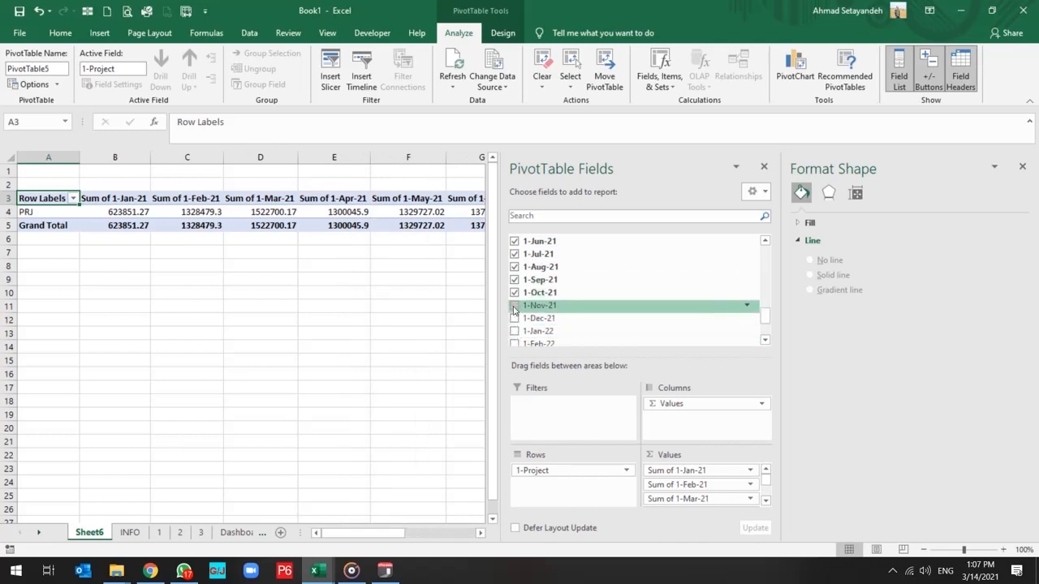
{"action": "left_click", "coordinate": [515, 305]}
{"action": "left_click", "coordinate": [514, 318]}
{"action": "left_click", "coordinate": [514, 331]}
{"action": "scroll", "coordinate": [515, 325], "scroll_direction": "down", "scroll_amount": 2}
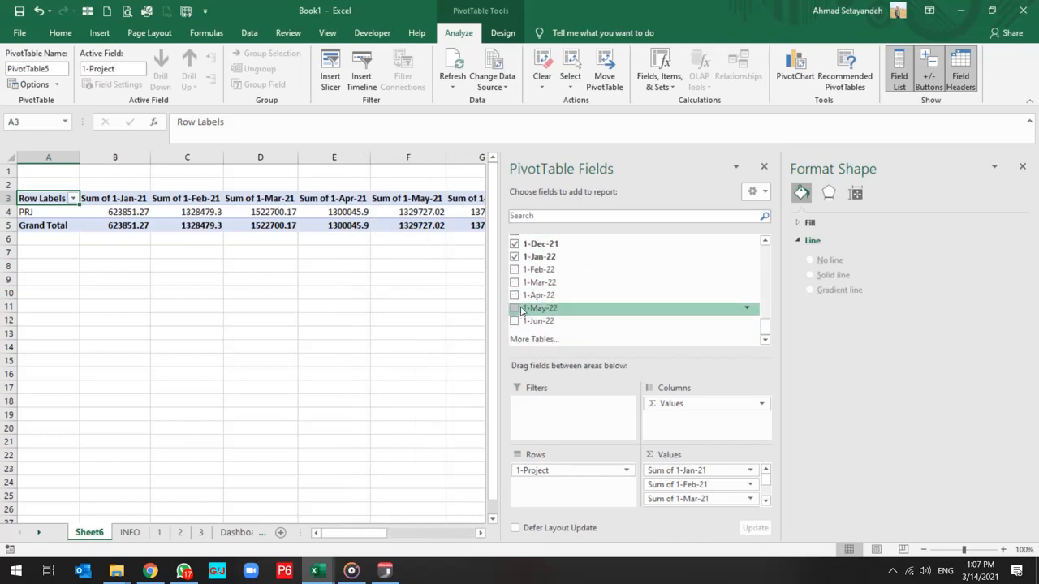
{"action": "left_click", "coordinate": [514, 269]}
{"action": "left_click", "coordinate": [515, 283]}
{"action": "left_click", "coordinate": [515, 295]}
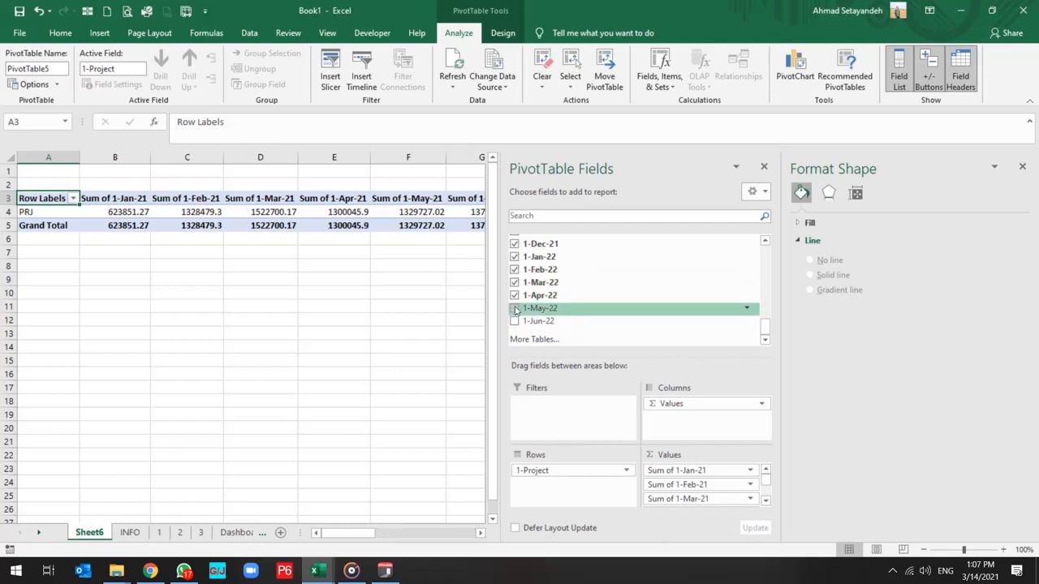
{"action": "left_click", "coordinate": [515, 308]}
{"action": "left_click", "coordinate": [514, 322]}
Place Spreadsheet Field in the PivotTable's columns area below Values.
{"action": "scroll", "coordinate": [574, 333], "scroll_direction": "up", "scroll_amount": 8}
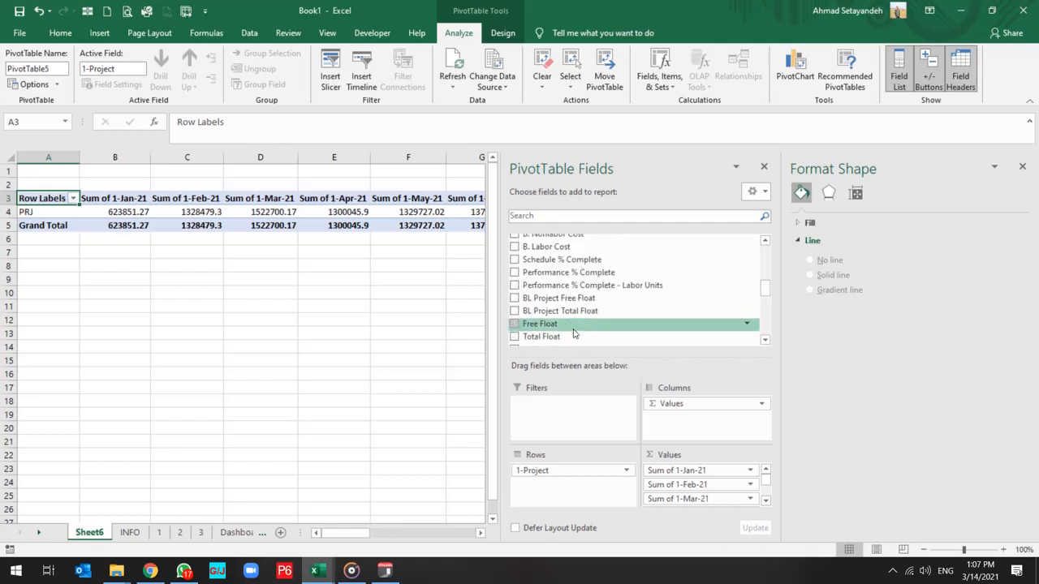
{"action": "scroll", "coordinate": [574, 333], "scroll_direction": "up", "scroll_amount": 1}
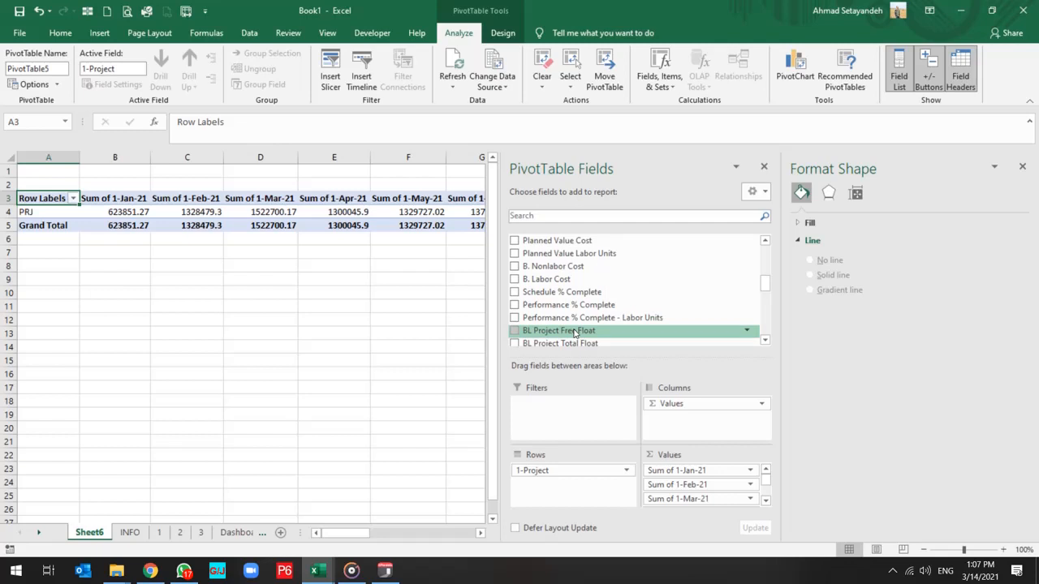
{"action": "scroll", "coordinate": [574, 333], "scroll_direction": "down", "scroll_amount": 3}
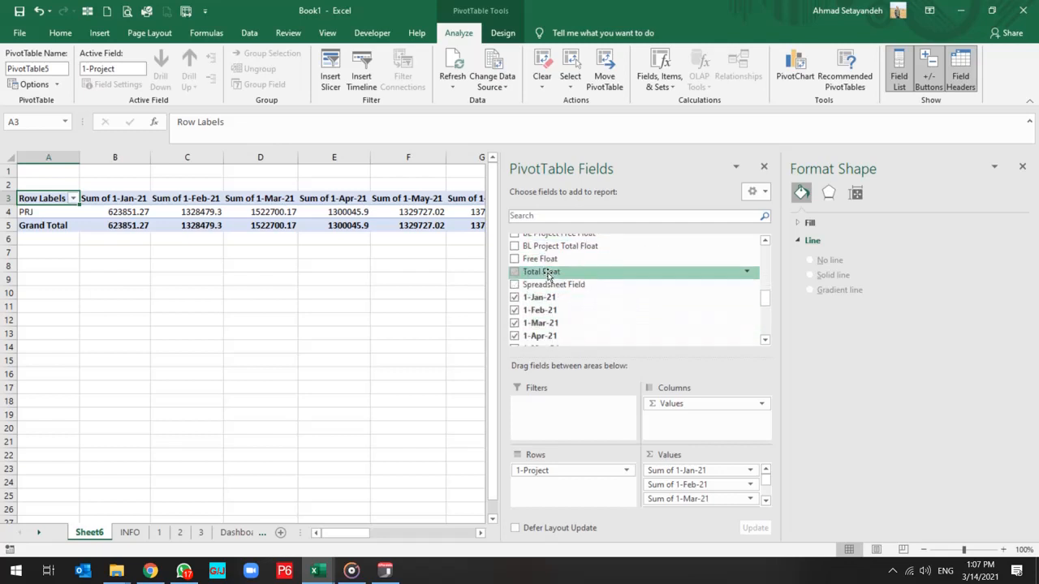
{"action": "left_click_drag", "start_coordinate": [552, 285], "coordinate": [691, 410]}
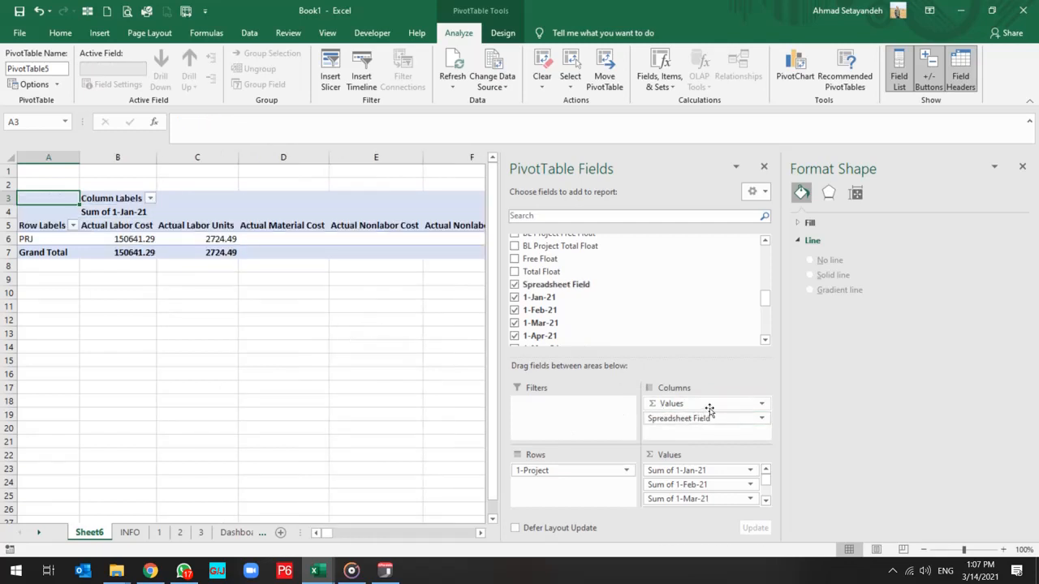
Open the PivotTable's column labels filter, widen its list and deselect all items.
{"action": "left_click", "coordinate": [149, 199]}
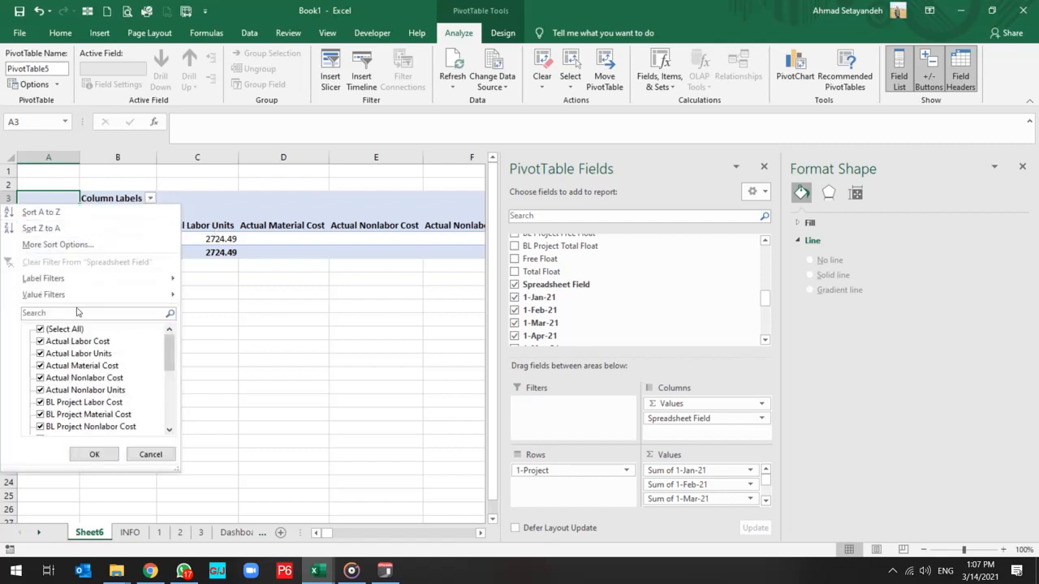
{"action": "left_click_drag", "start_coordinate": [178, 470], "coordinate": [331, 469]}
{"action": "left_click", "coordinate": [61, 329]}
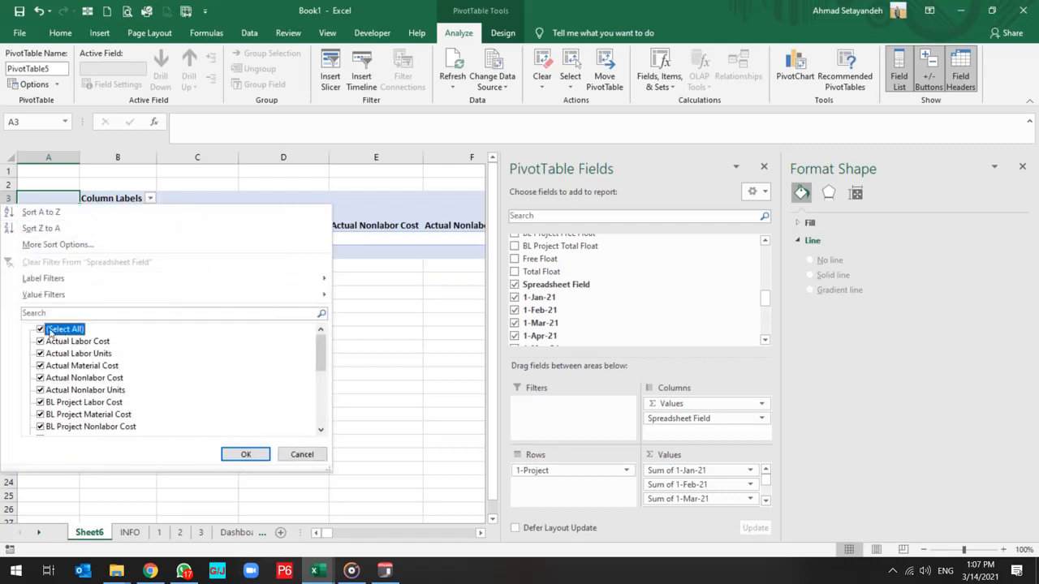
{"action": "left_click", "coordinate": [41, 331]}
Include Actual Labor Units and Cum Actual Labor Units in the column labels filter.
{"action": "left_click", "coordinate": [100, 369]}
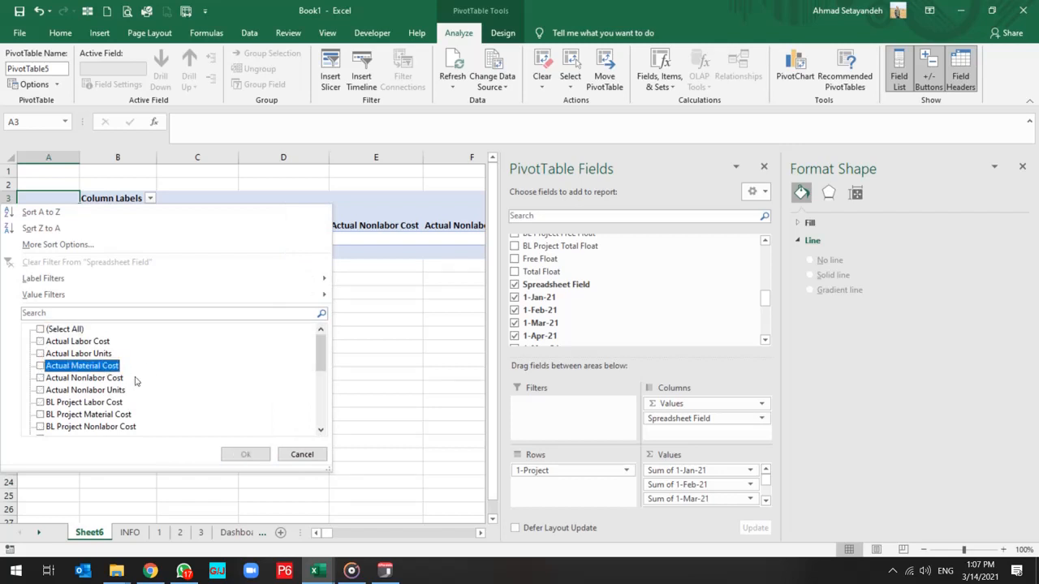
{"action": "left_click", "coordinate": [58, 392]}
{"action": "scroll", "coordinate": [85, 395], "scroll_direction": "down", "scroll_amount": 1}
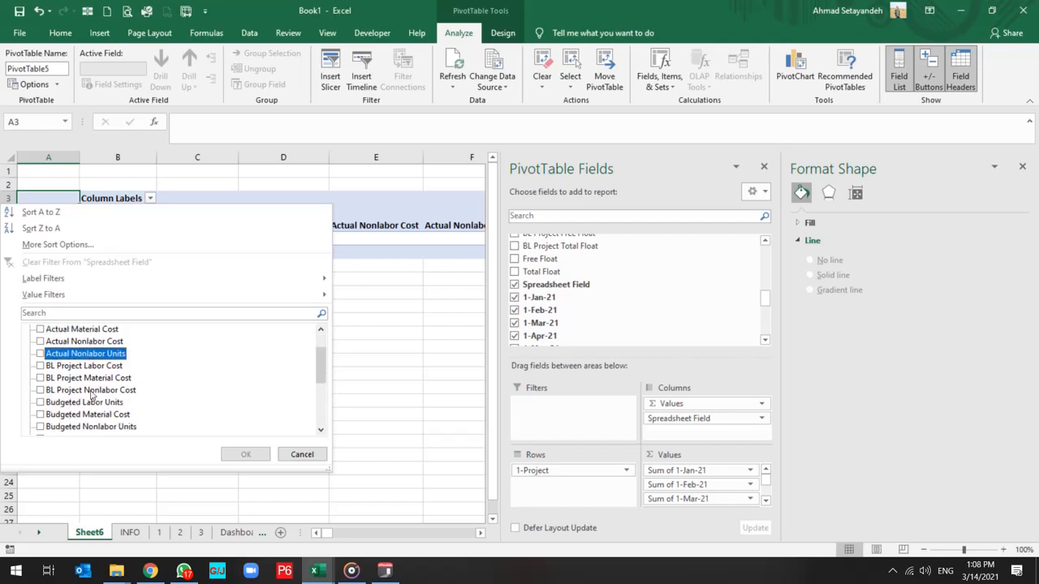
{"action": "scroll", "coordinate": [92, 395], "scroll_direction": "up", "scroll_amount": 1}
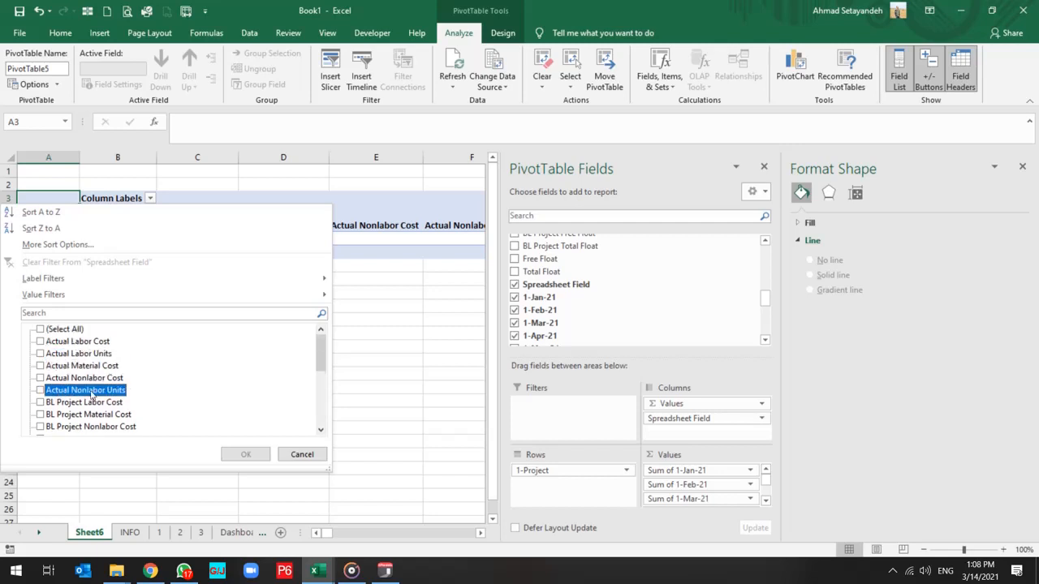
{"action": "left_click", "coordinate": [70, 355]}
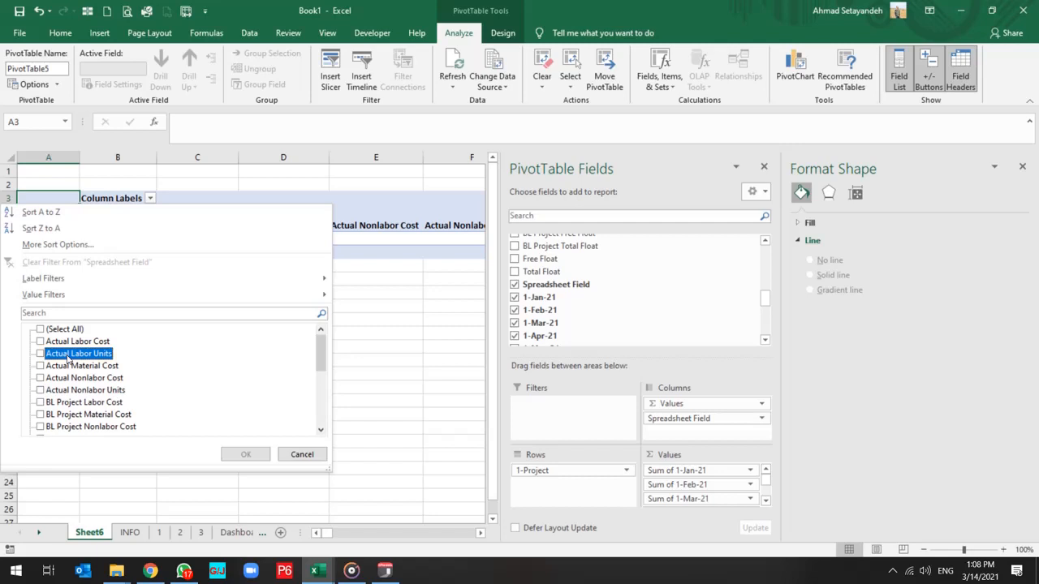
{"action": "left_click", "coordinate": [40, 354]}
{"action": "scroll", "coordinate": [116, 392], "scroll_direction": "down", "scroll_amount": 2}
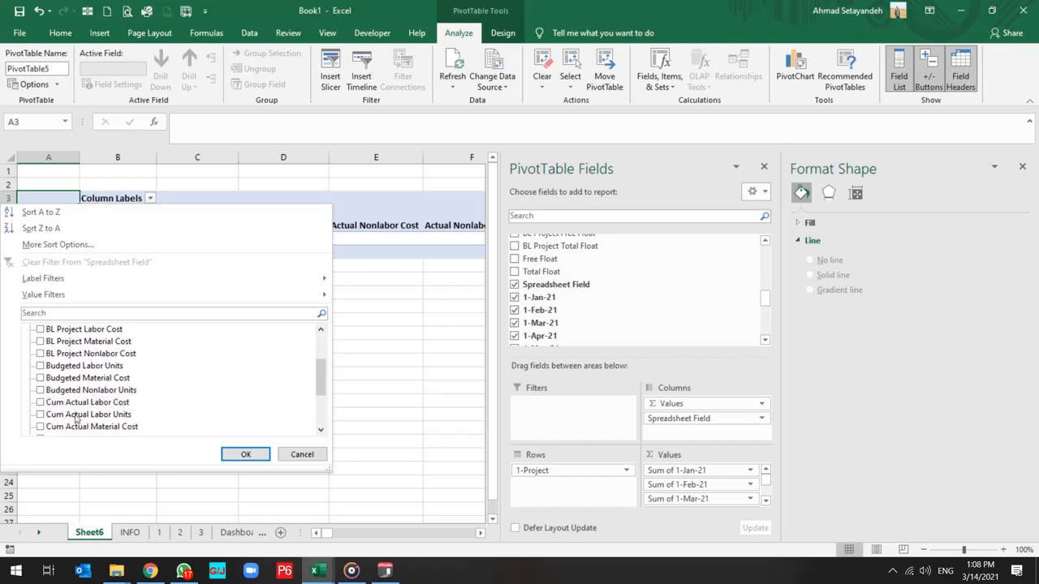
{"action": "left_click", "coordinate": [64, 417]}
{"action": "scroll", "coordinate": [87, 413], "scroll_direction": "down", "scroll_amount": 2}
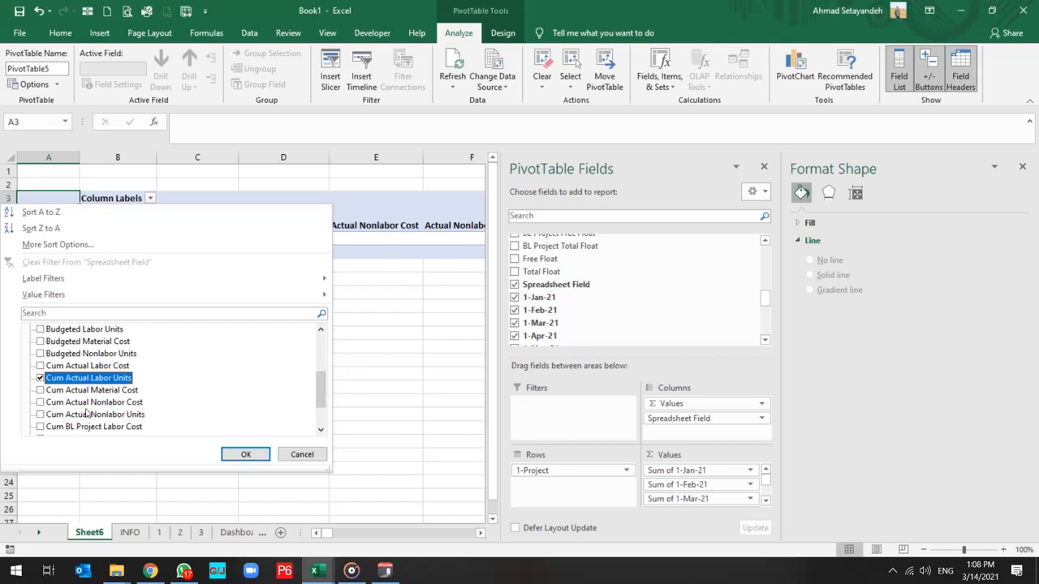
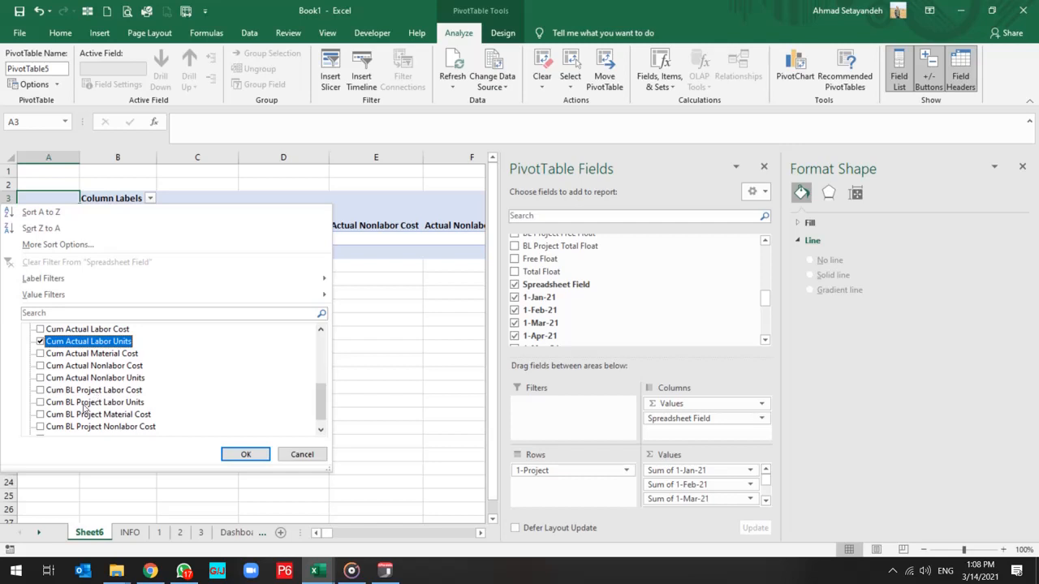
Include Cum BL Project Labor Units and Budgeted Labor Units in the PivotTable's column labels filter.
{"action": "left_click", "coordinate": [66, 405]}
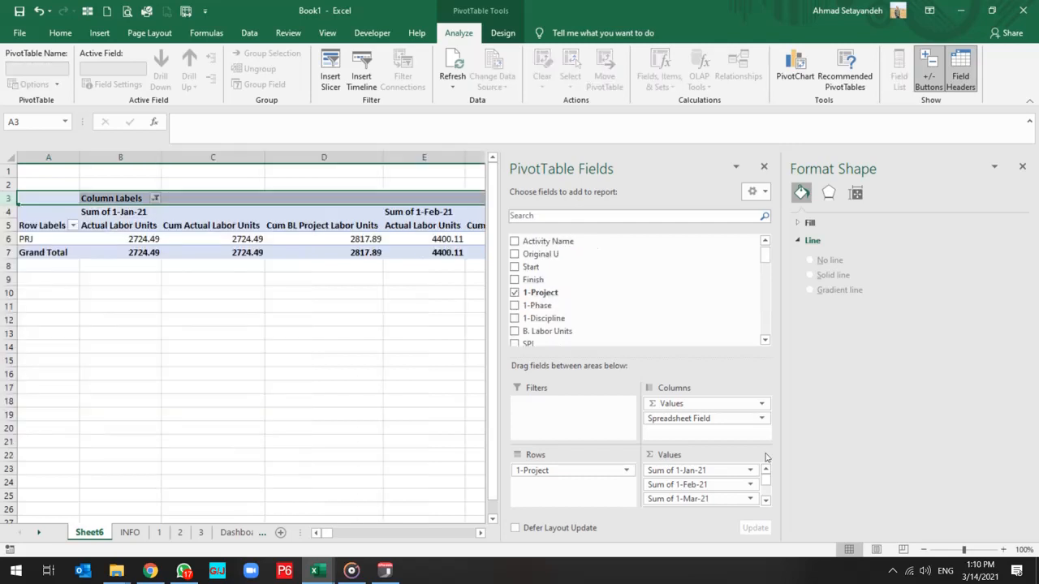
{"action": "left_click", "coordinate": [762, 418]}
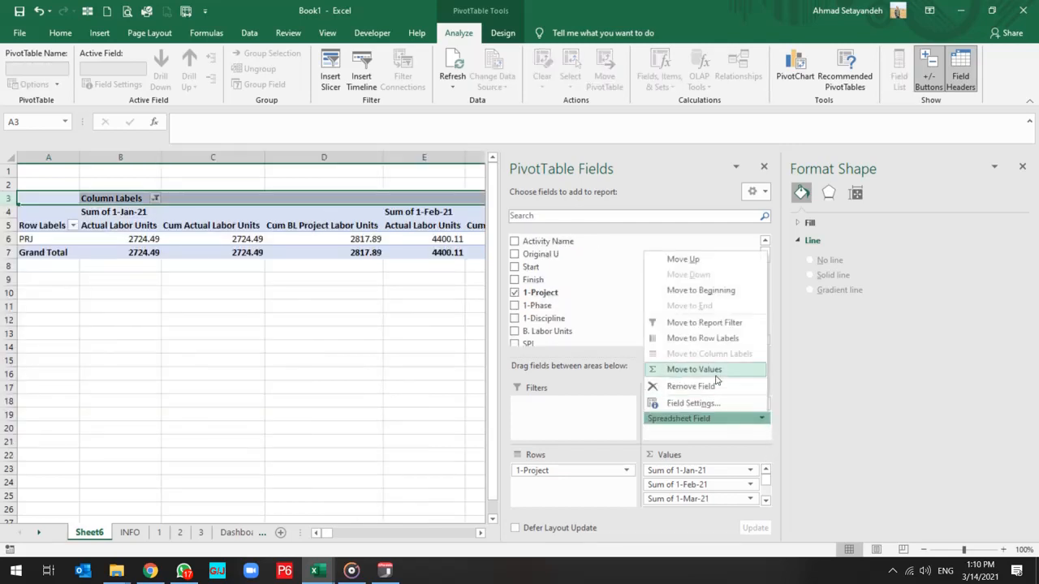
{"action": "left_click", "coordinate": [383, 374]}
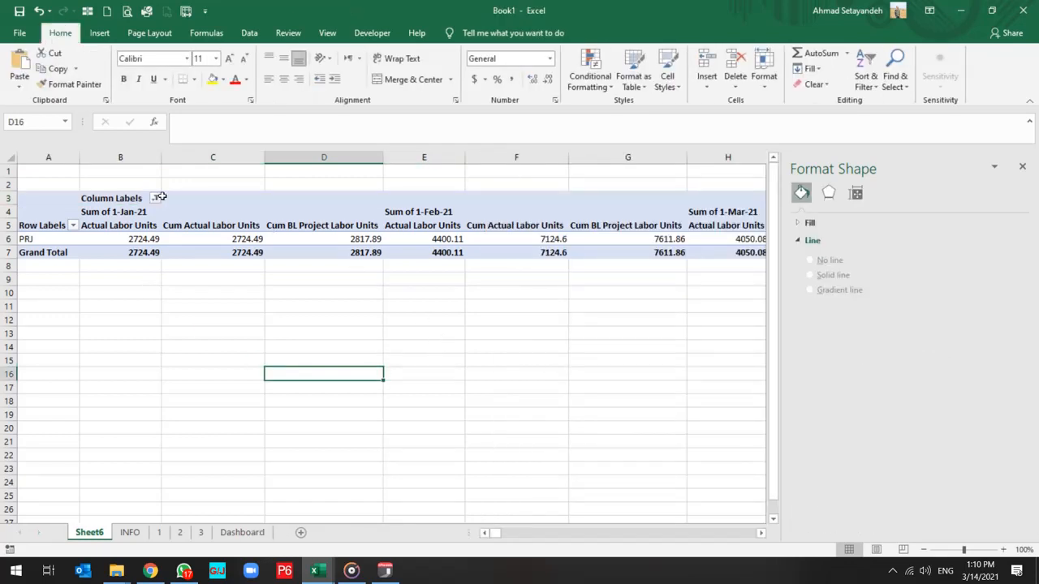
{"action": "left_click", "coordinate": [156, 198]}
{"action": "scroll", "coordinate": [105, 374], "scroll_direction": "down", "scroll_amount": 1}
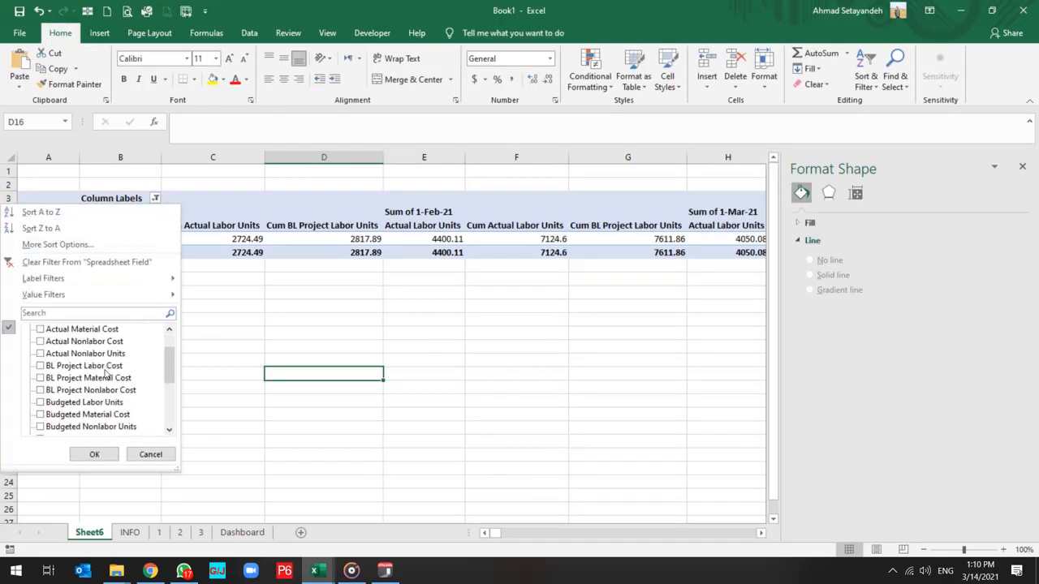
{"action": "left_click", "coordinate": [66, 428]}
{"action": "left_click", "coordinate": [59, 402]}
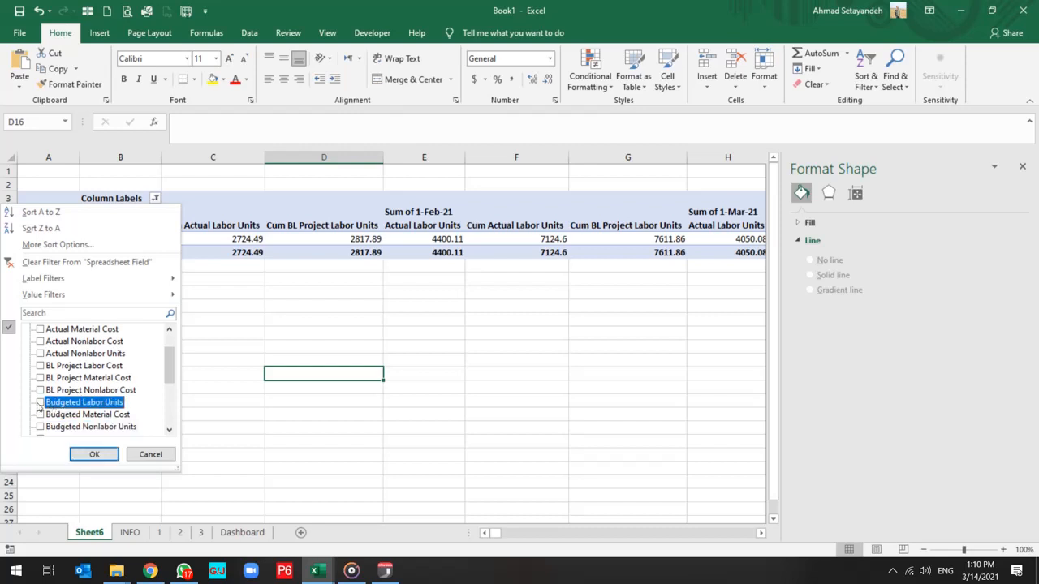
{"action": "left_click", "coordinate": [94, 455]}
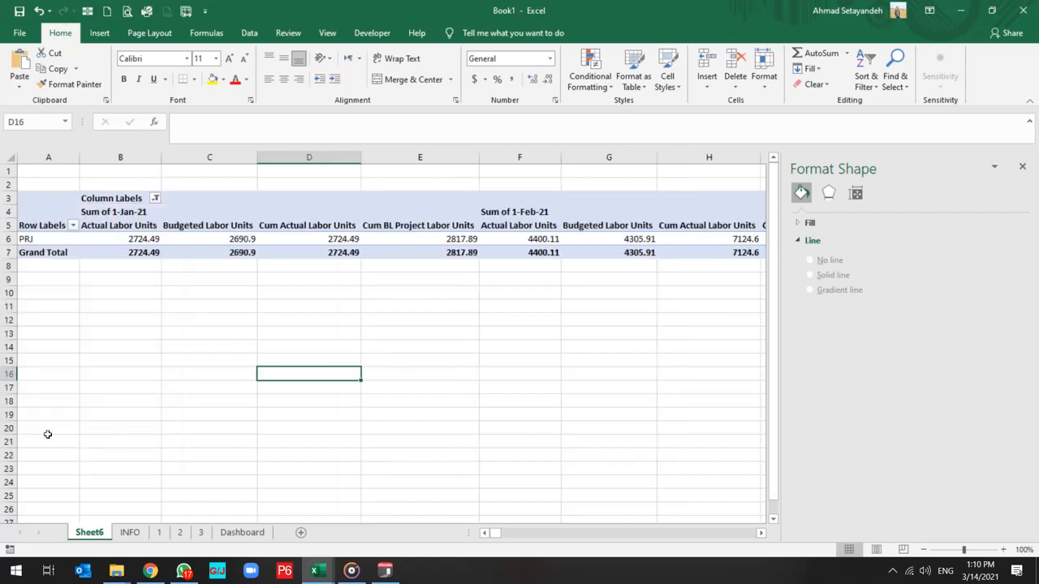
Move Spreadsheet Field from the PivotTable's columns to its rows area and take 1-Project out of the layout.
{"action": "left_click", "coordinate": [99, 241]}
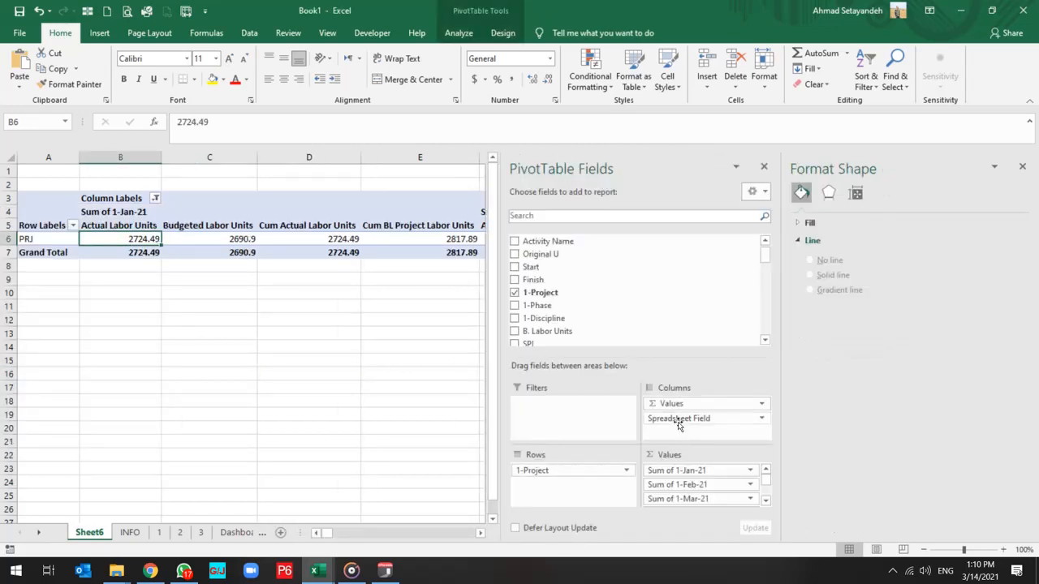
{"action": "left_click_drag", "start_coordinate": [678, 418], "coordinate": [310, 434]}
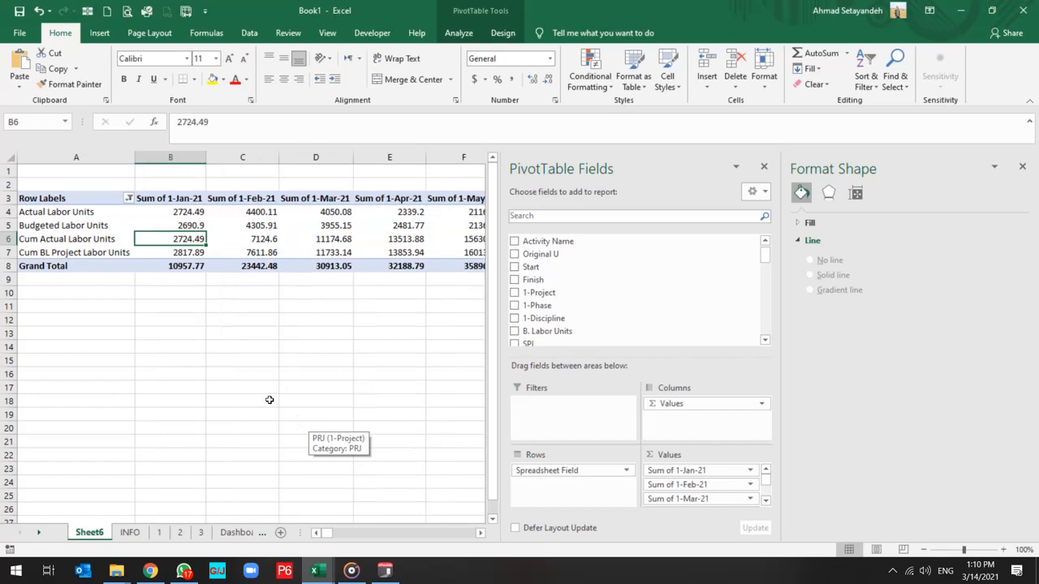
{"action": "left_click", "coordinate": [63, 215]}
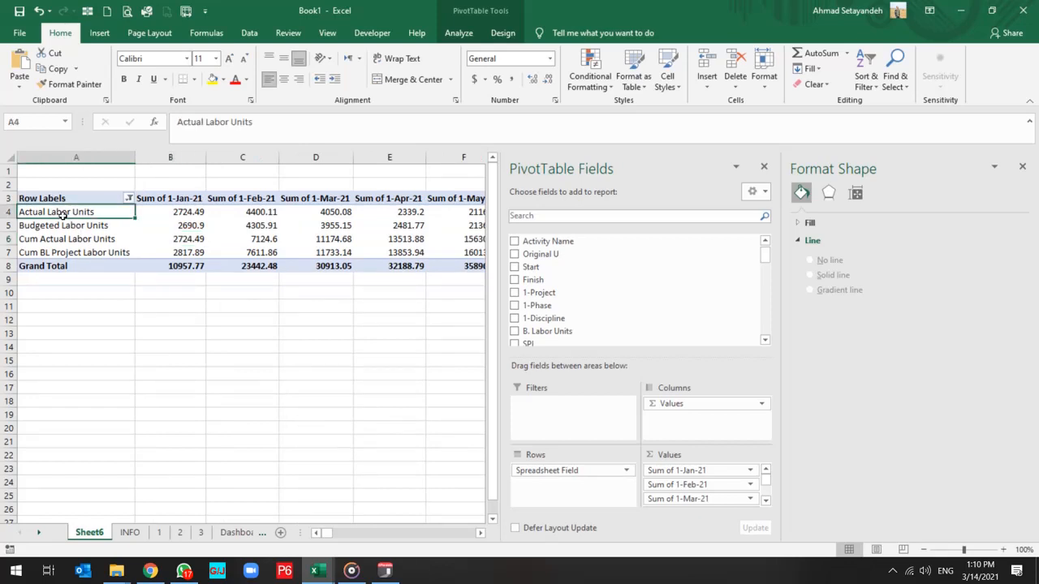
Replace "Sum of" with "." in all the PivotTable's month headers from 1-Jan-21 through 1-Jun-22.
{"action": "left_click", "coordinate": [171, 200]}
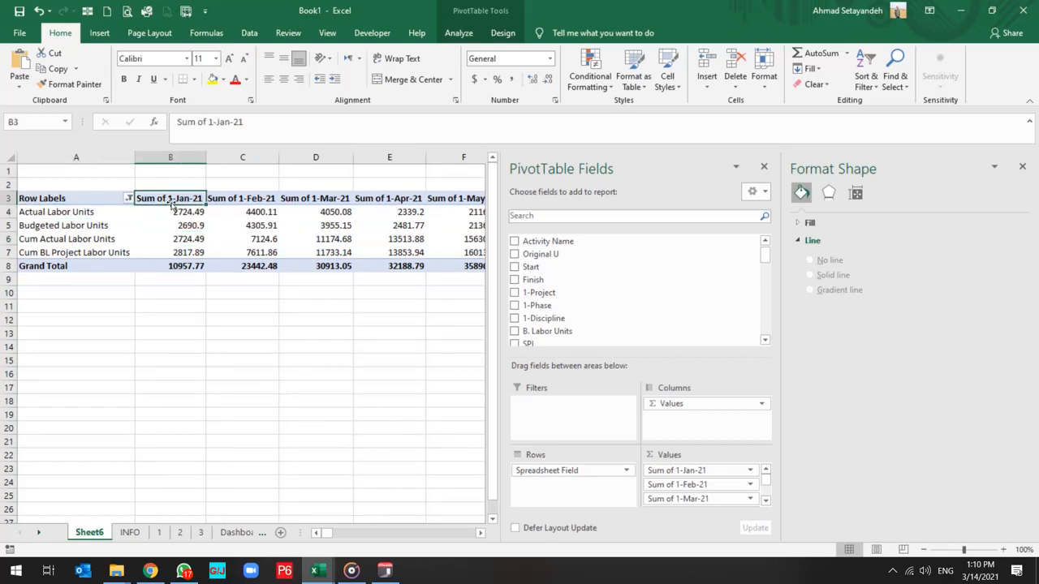
{"action": "key", "text": "ctrl+shift+Right"}
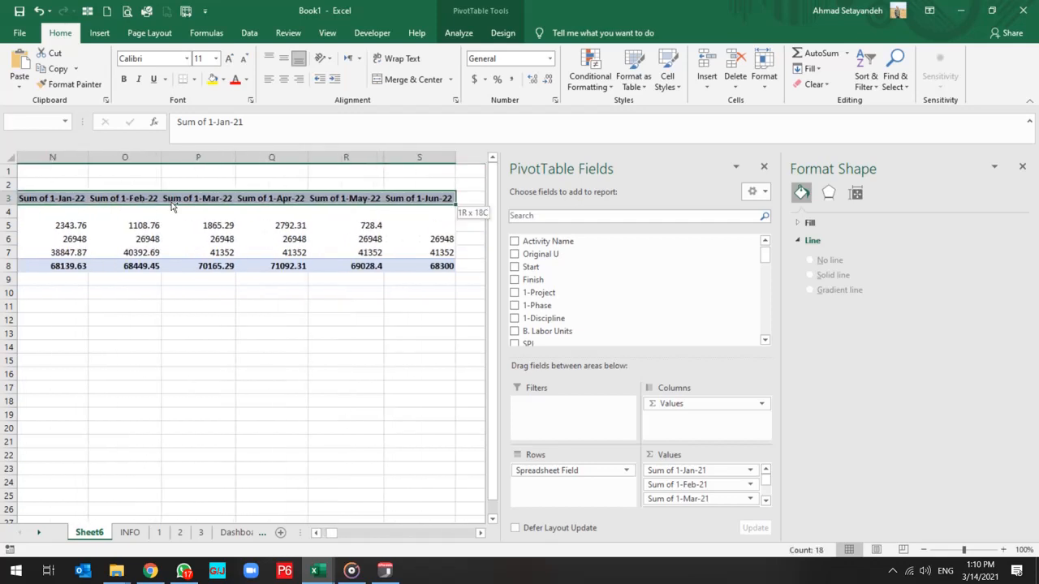
{"action": "key", "text": "ctrl+f"}
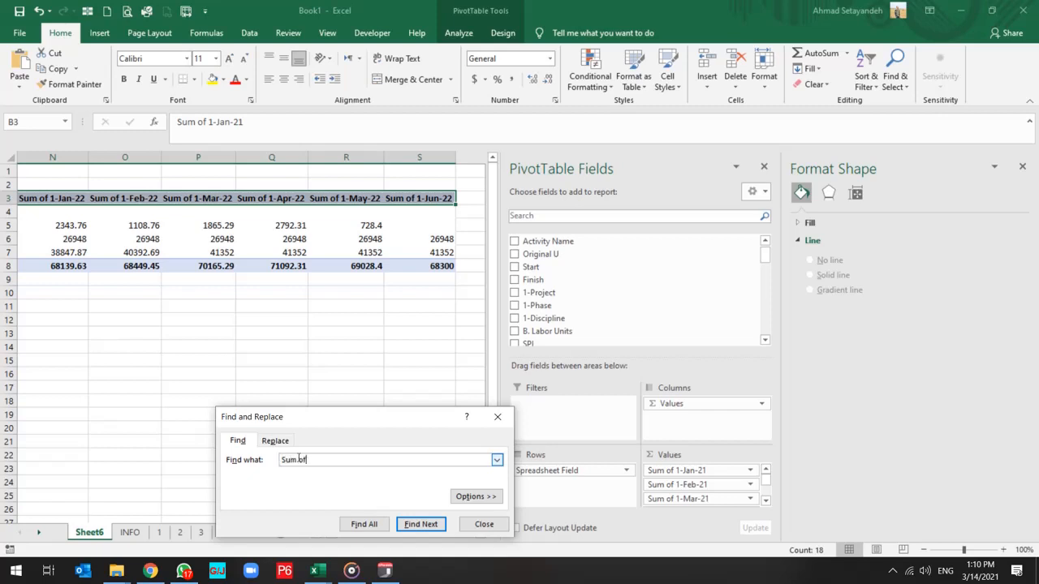
{"action": "left_click", "coordinate": [277, 440]}
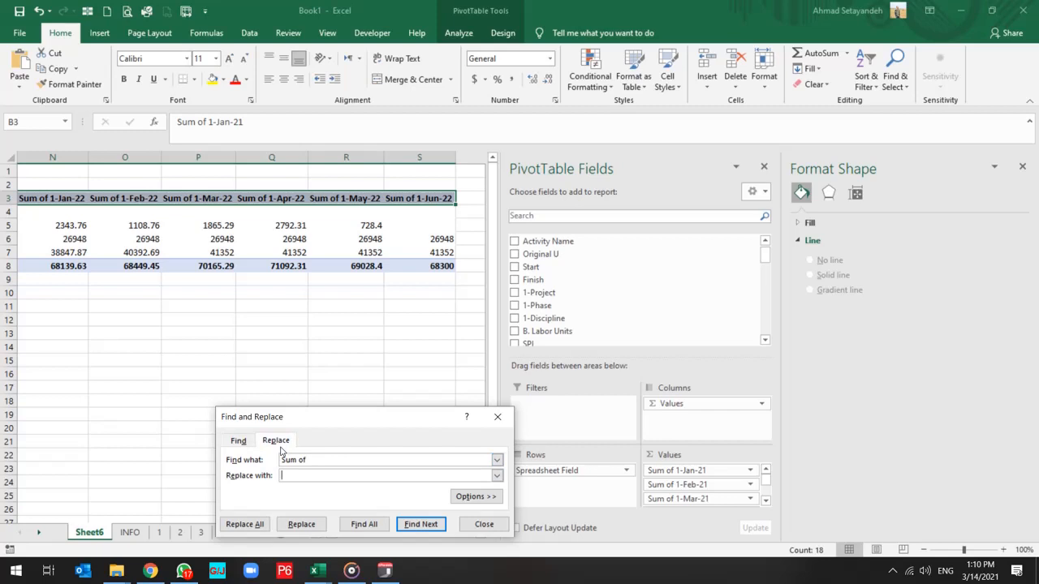
{"action": "type", "text": "."}
{"action": "left_click", "coordinate": [259, 529]}
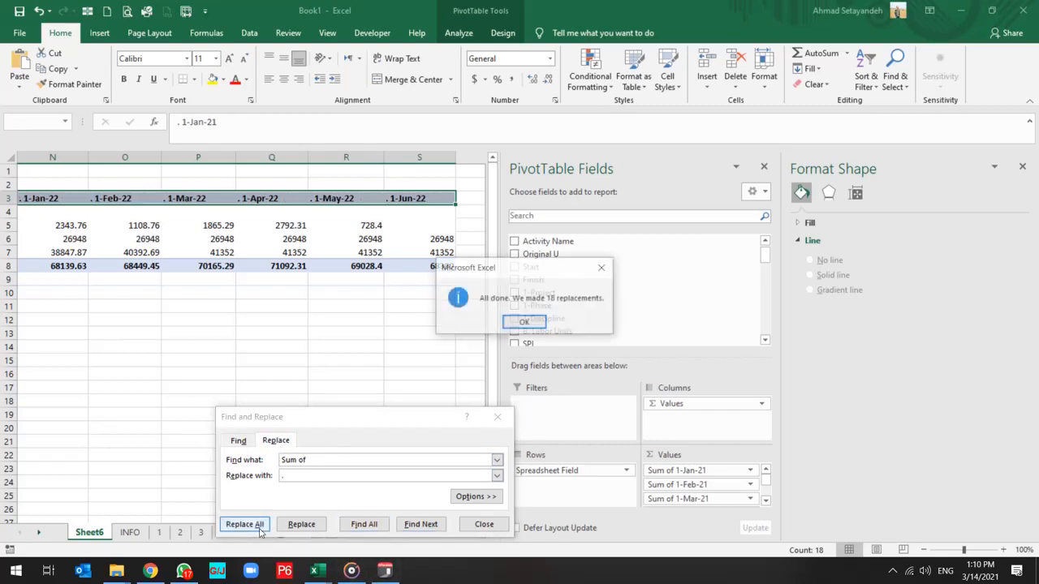
{"action": "left_click", "coordinate": [528, 322]}
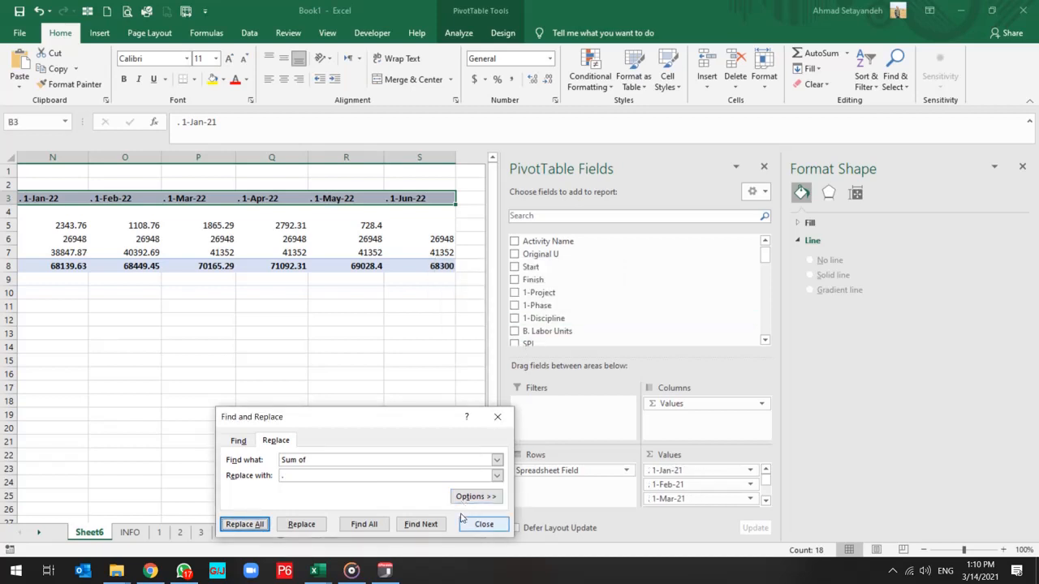
{"action": "left_click", "coordinate": [484, 525]}
{"action": "left_click", "coordinate": [354, 383]}
{"action": "scroll", "coordinate": [278, 336], "scroll_direction": "left", "scroll_amount": 10}
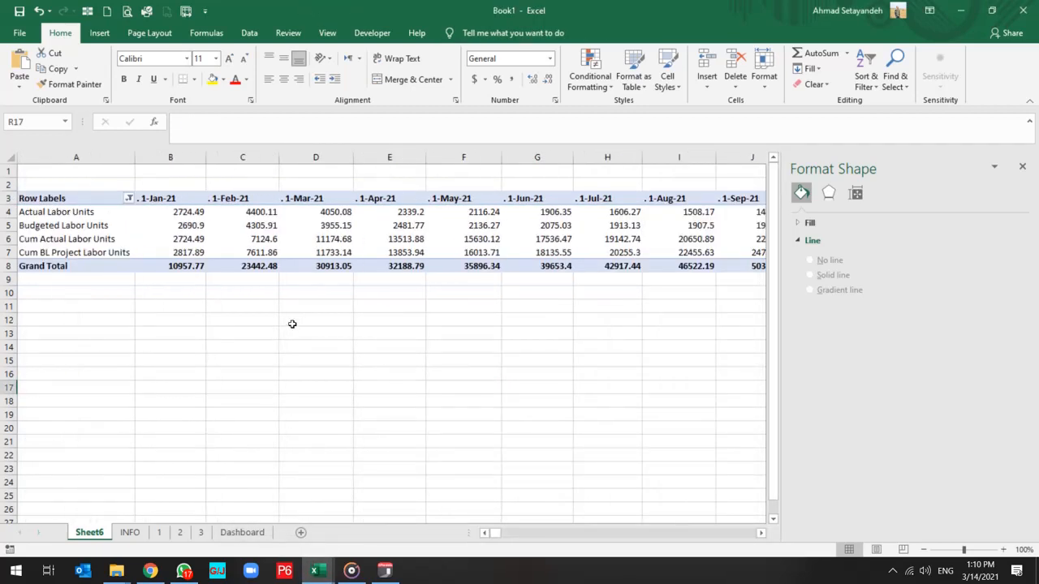
Replace every "." in the PivotTable's month headers with nothing, leaving only the dates in the header names.
{"action": "left_click", "coordinate": [163, 199]}
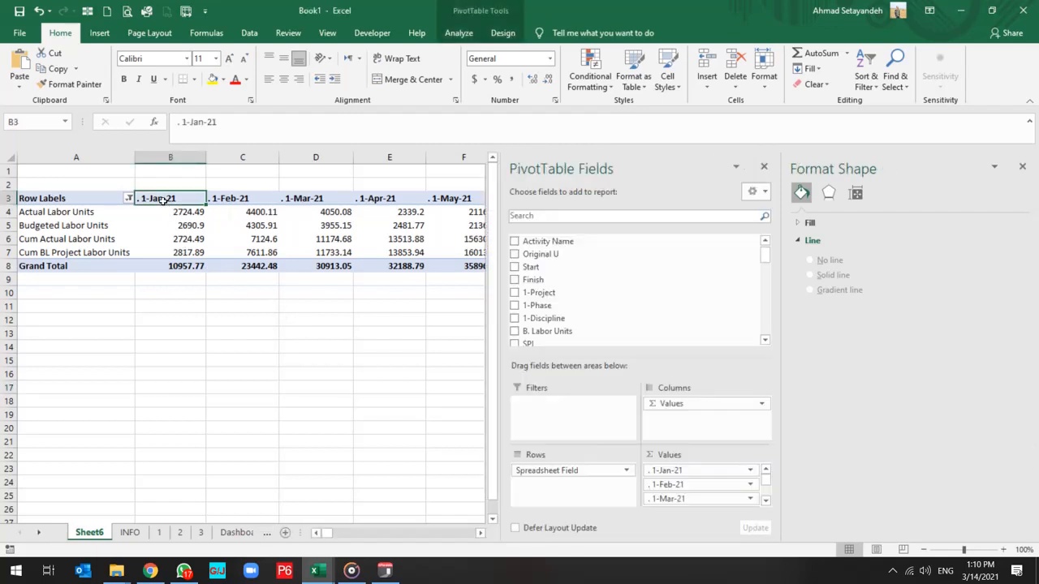
{"action": "key", "text": "ctrl+f"}
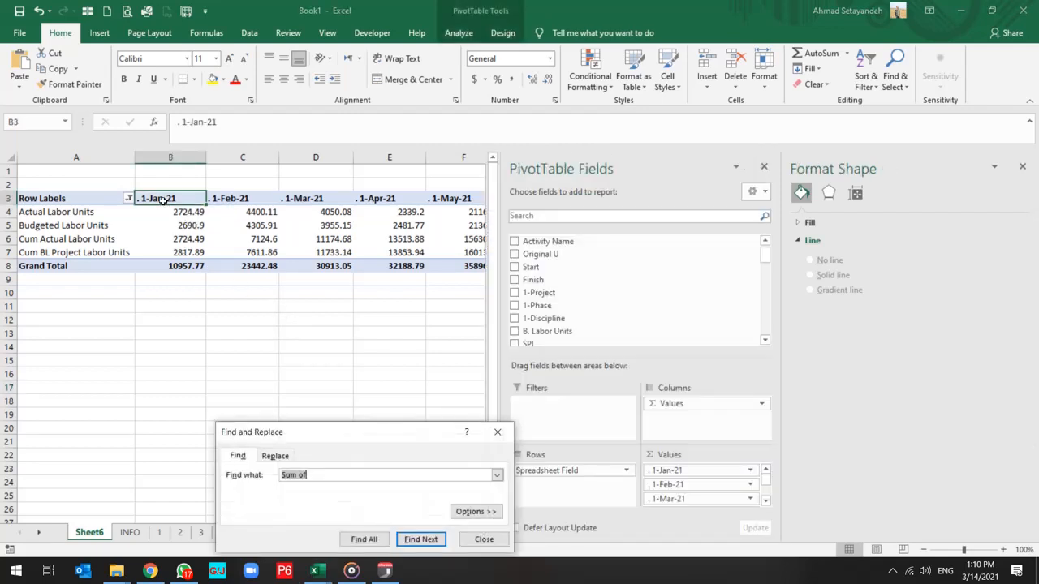
{"action": "left_click", "coordinate": [275, 456]}
{"action": "left_click", "coordinate": [299, 492]}
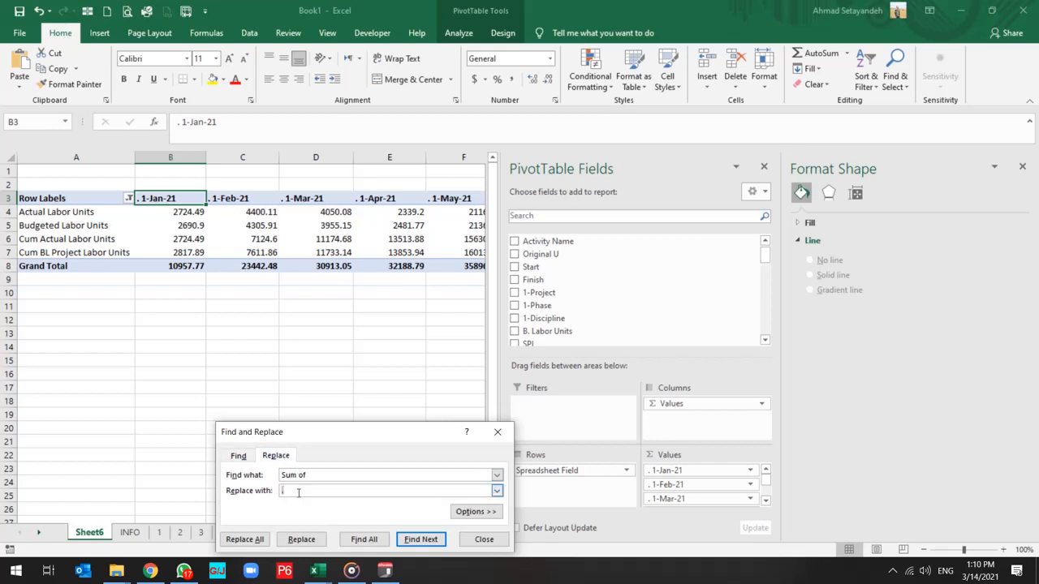
{"action": "type", "text": "."}
{"action": "key", "text": "shift+Tab"}
{"action": "type", "text": "1"}
{"action": "key", "text": "Tab"}
{"action": "key", "text": "BackSpace"}
{"action": "type", "text": "."}
{"action": "key", "text": "shift+Tab"}
{"action": "type", "text": "."}
{"action": "key", "text": "Tab"}
{"action": "key", "text": "BackSpace"}
{"action": "left_click", "coordinate": [254, 540]}
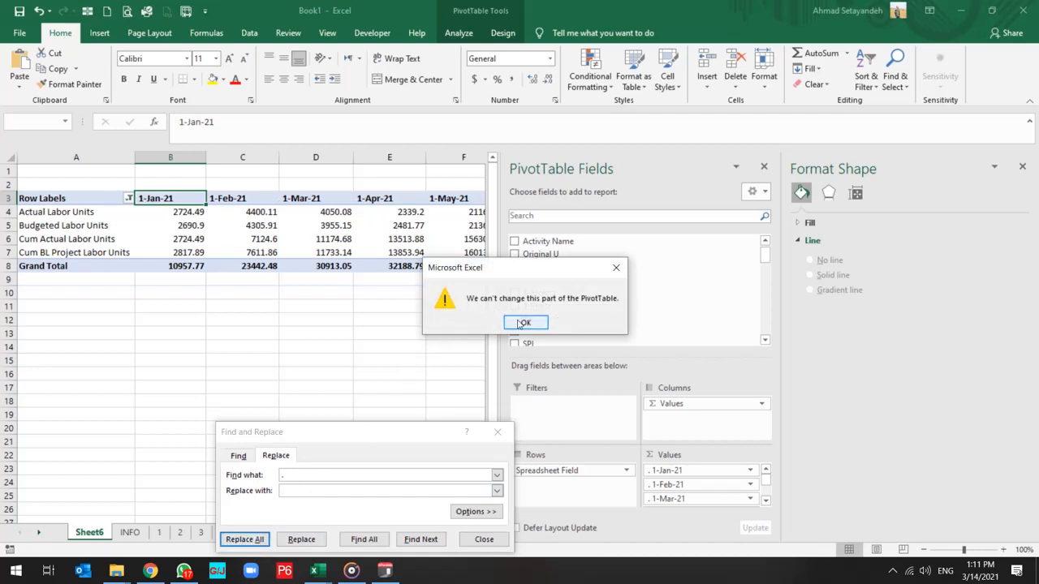
{"action": "left_click", "coordinate": [525, 324]}
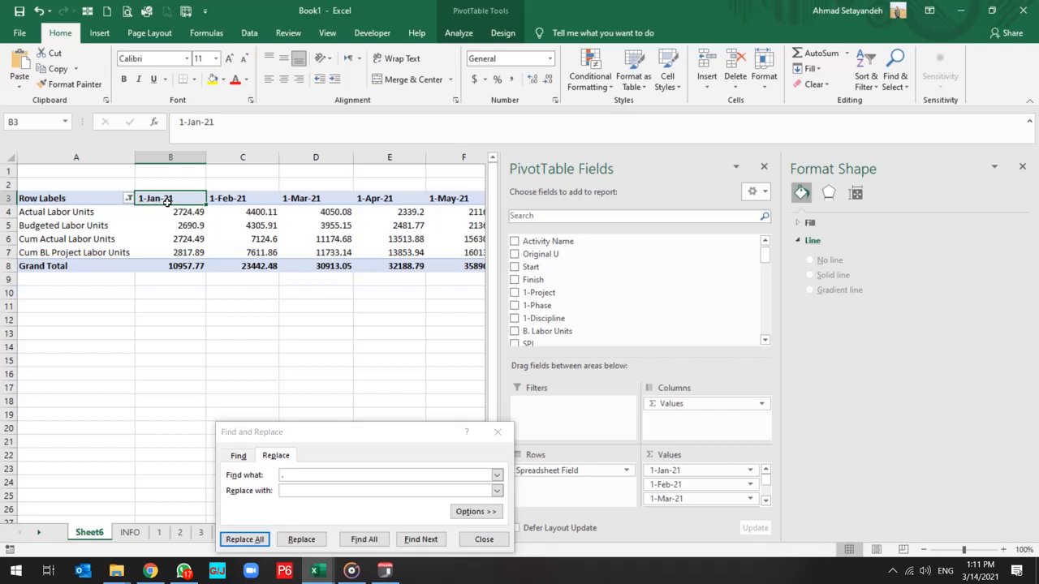
Insert a Clustered Column PivotChart from the labor units PivotTable and close Find and Replace.
{"action": "left_click", "coordinate": [101, 215]}
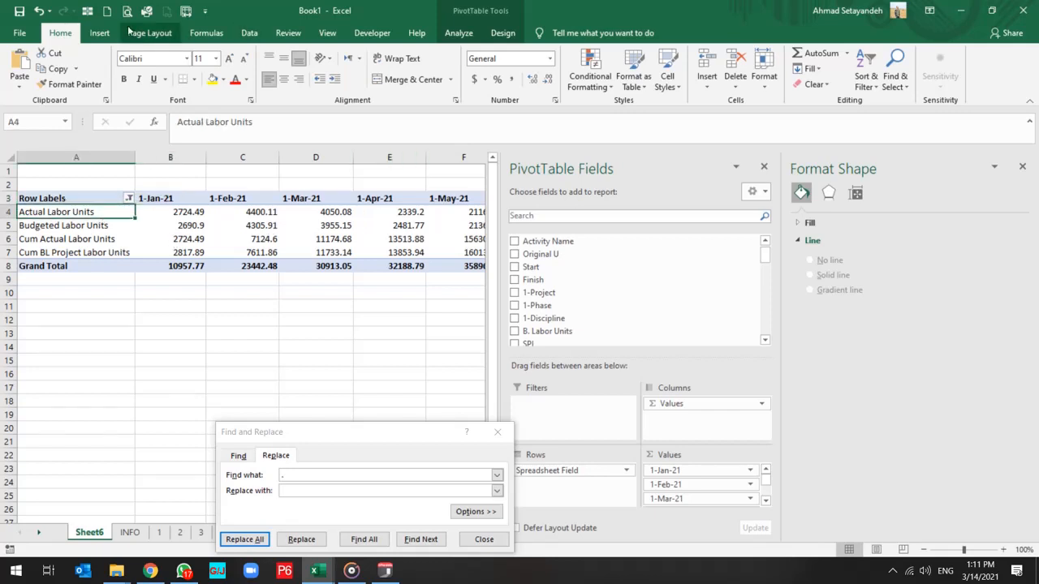
{"action": "left_click", "coordinate": [100, 33]}
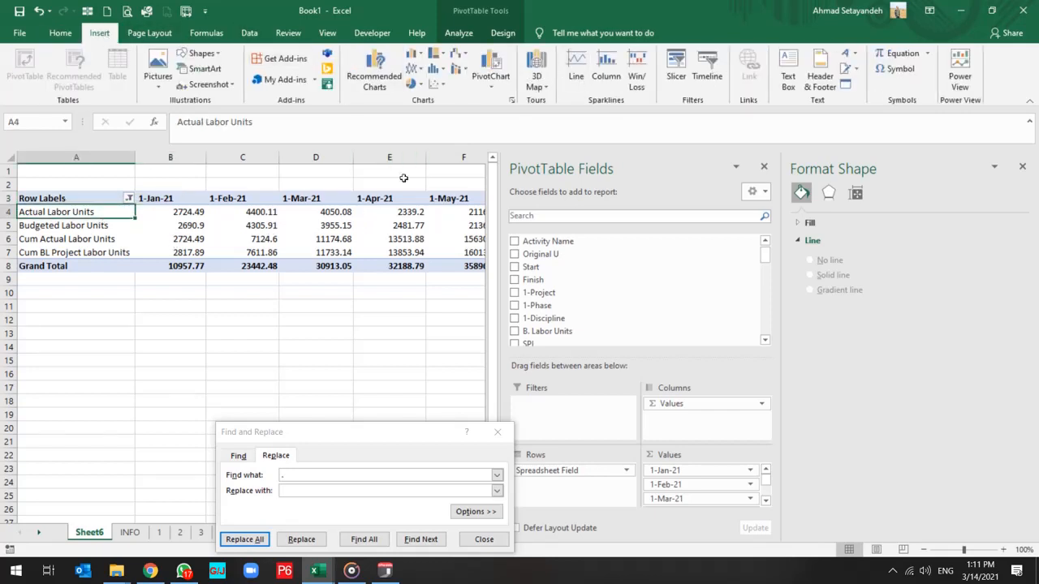
{"action": "left_click", "coordinate": [276, 214]}
{"action": "left_click", "coordinate": [459, 32]}
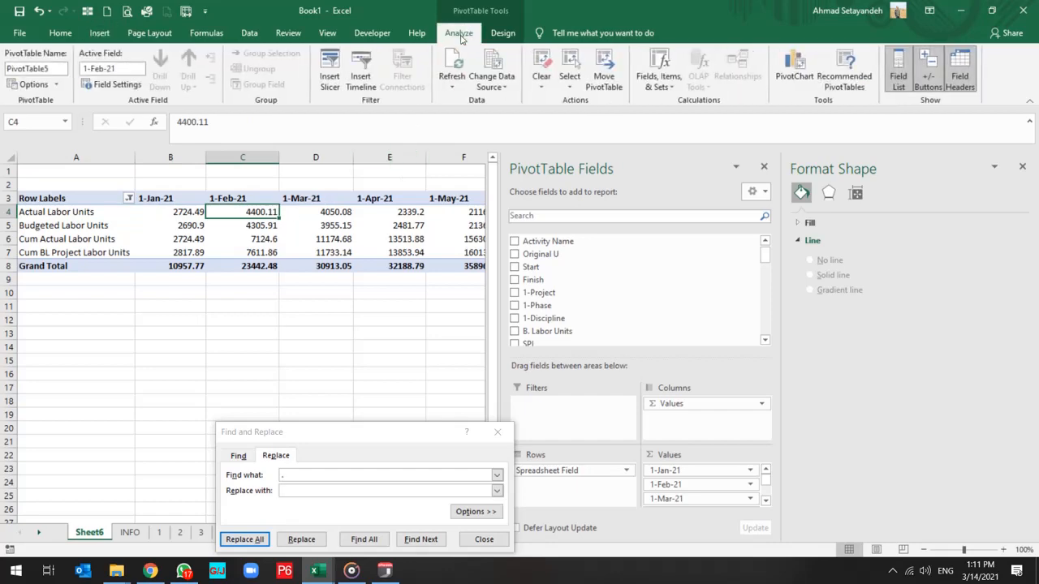
{"action": "left_click", "coordinate": [797, 68]}
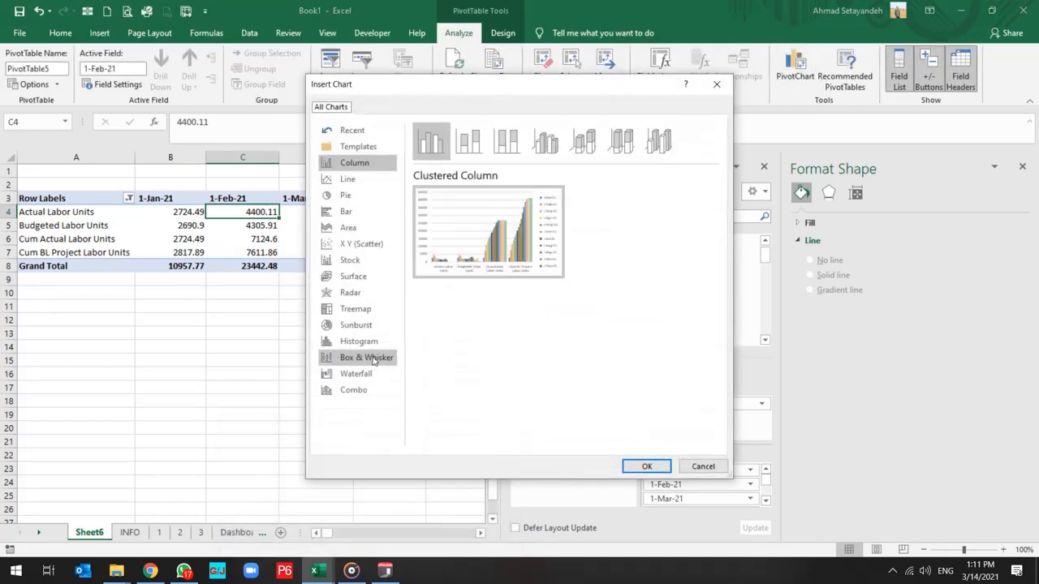
{"action": "left_click", "coordinate": [358, 166]}
{"action": "left_click", "coordinate": [645, 468]}
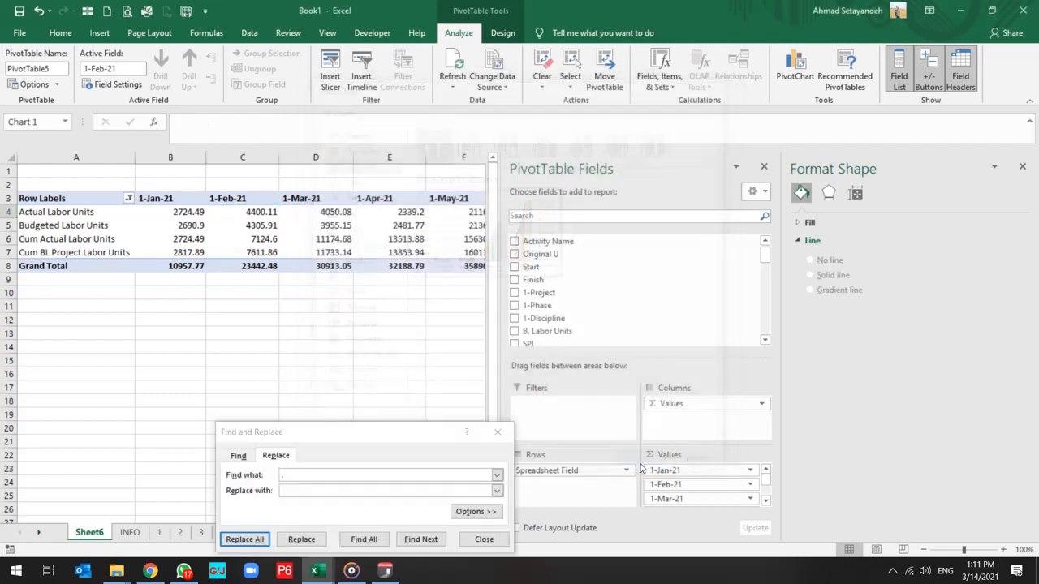
{"action": "left_click", "coordinate": [498, 432]}
Hide all field buttons on the new PivotChart.
{"action": "left_click", "coordinate": [204, 308]}
{"action": "right_click", "coordinate": [204, 308]}
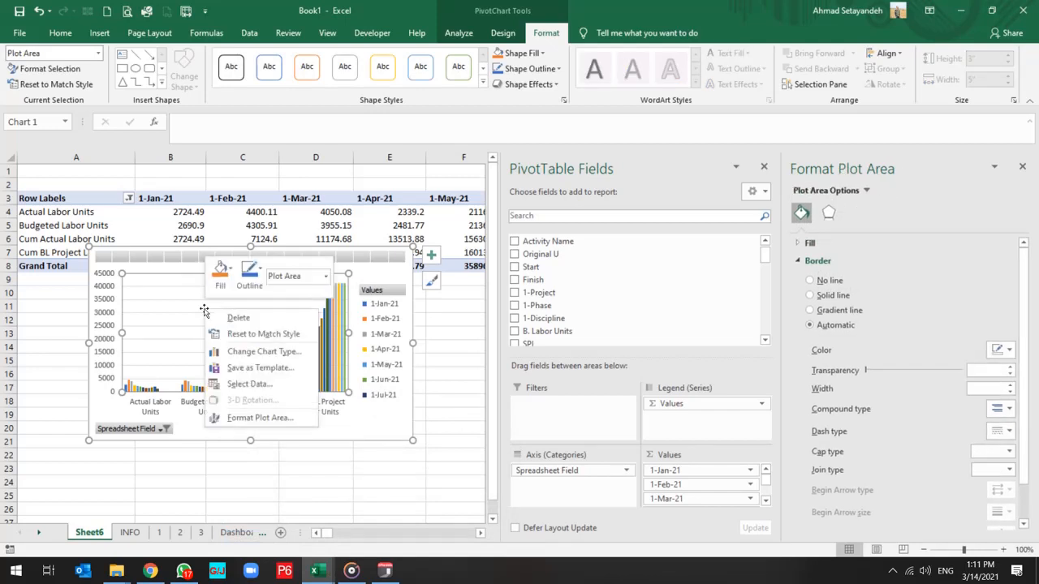
{"action": "key", "text": "Escape"}
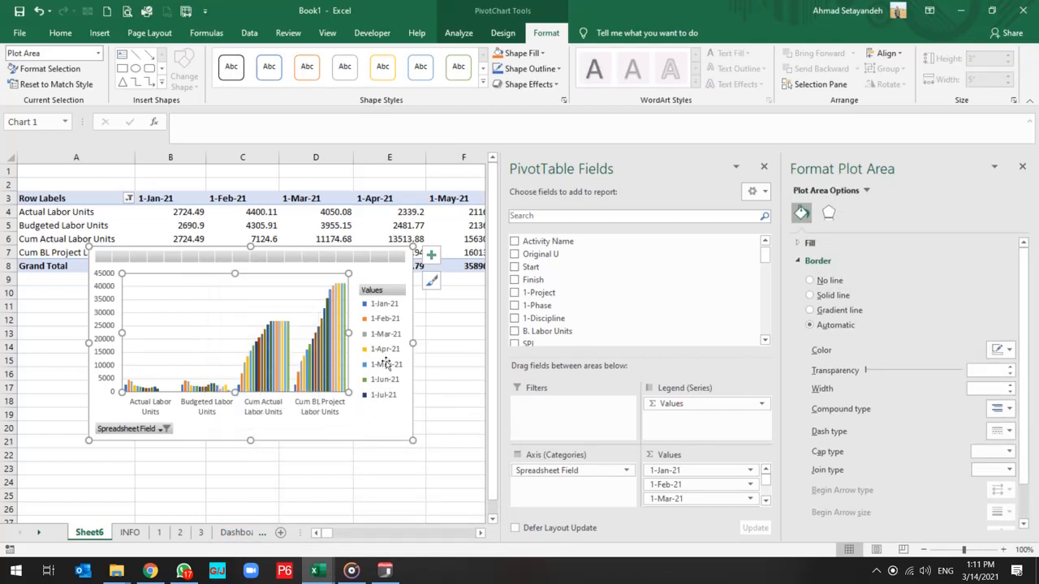
{"action": "right_click", "coordinate": [381, 290]}
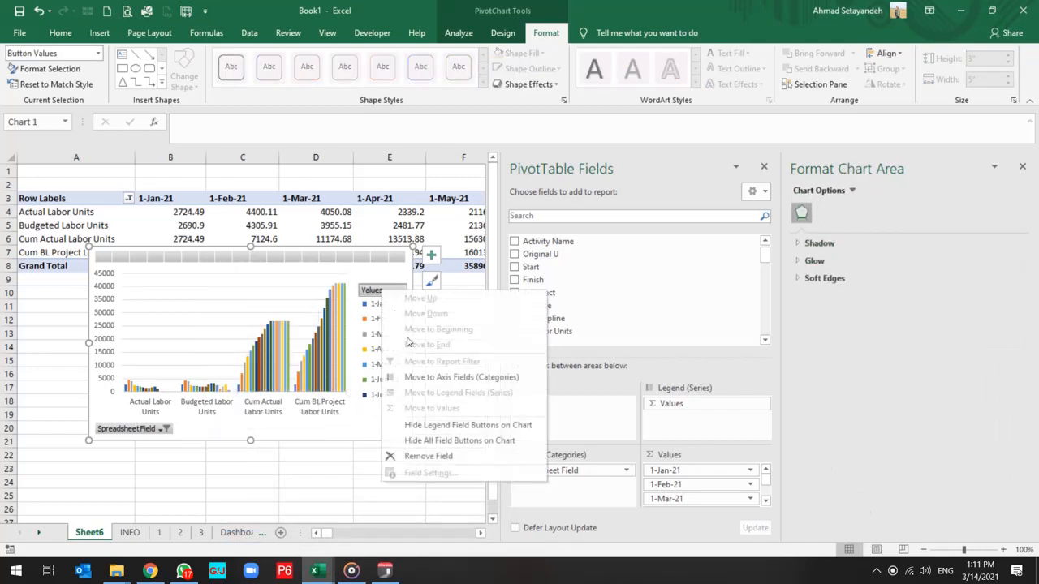
{"action": "left_click", "coordinate": [449, 440]}
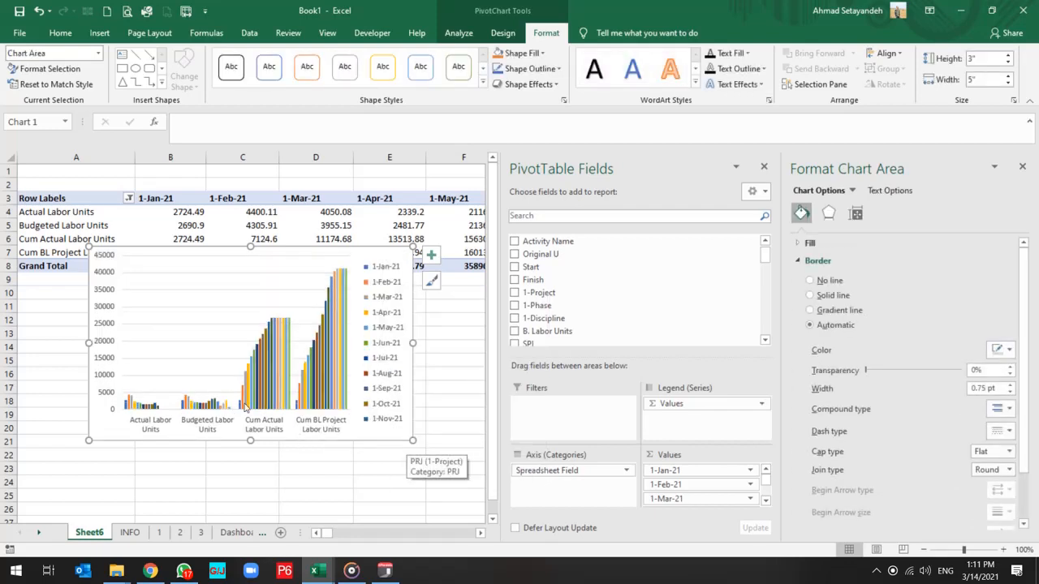
Switch the PivotChart's rows and columns so the months form the horizontal axis and the labor unit fields the series.
{"action": "left_click", "coordinate": [274, 351]}
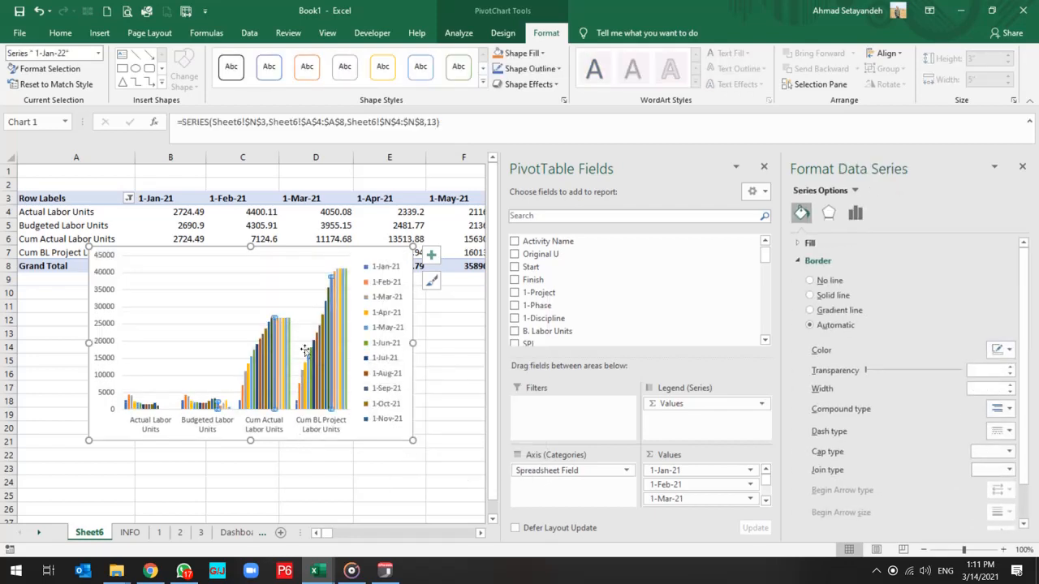
{"action": "right_click", "coordinate": [262, 300]}
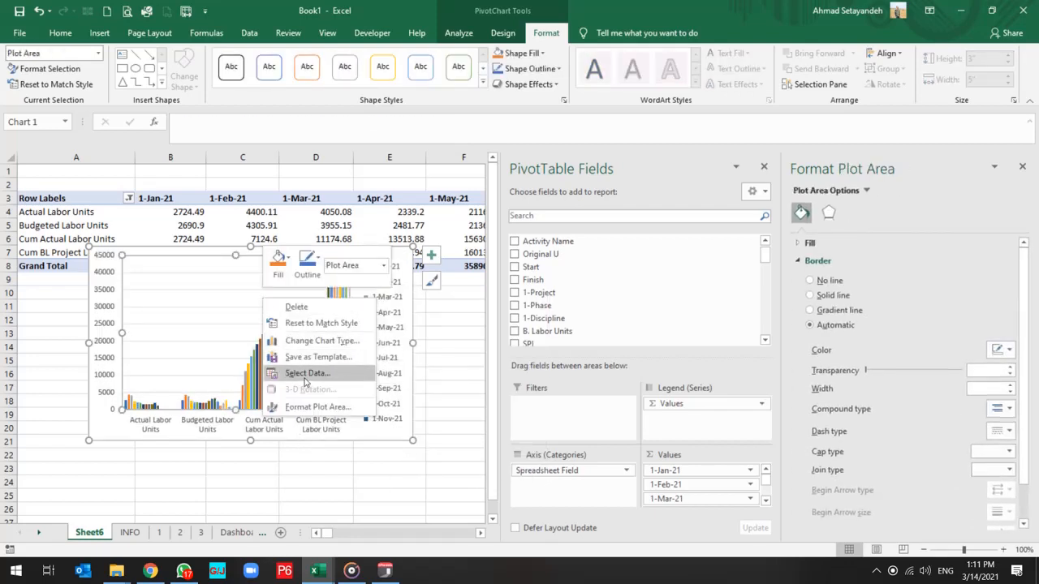
{"action": "left_click", "coordinate": [305, 375]}
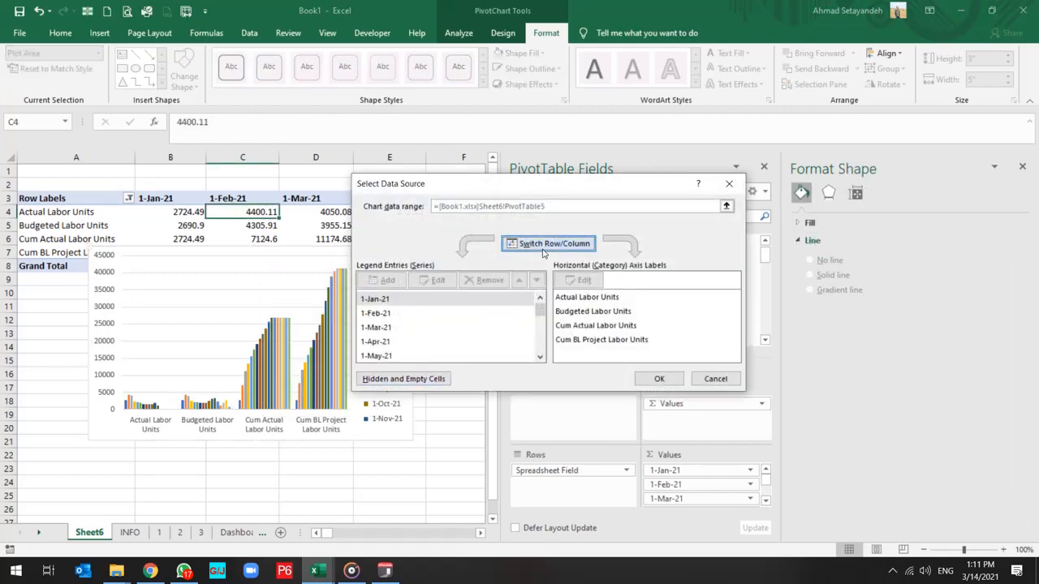
{"action": "left_click", "coordinate": [543, 245]}
{"action": "left_click", "coordinate": [659, 378]}
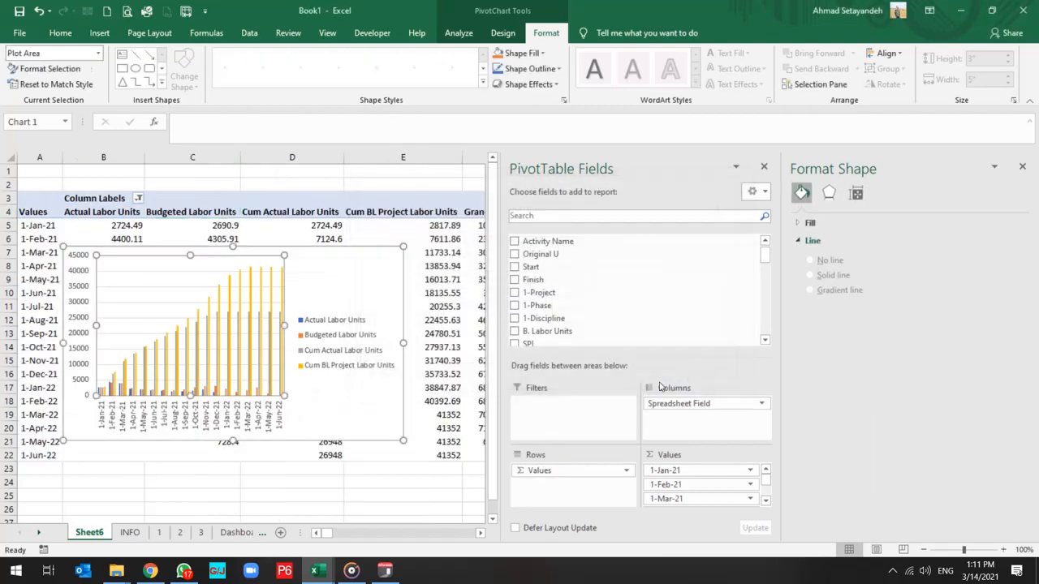
Move the labor units PivotChart from Sheet6 to the Dashboard sheet and place it directly below the Project Man Hours chart.
{"action": "right_click", "coordinate": [338, 258]}
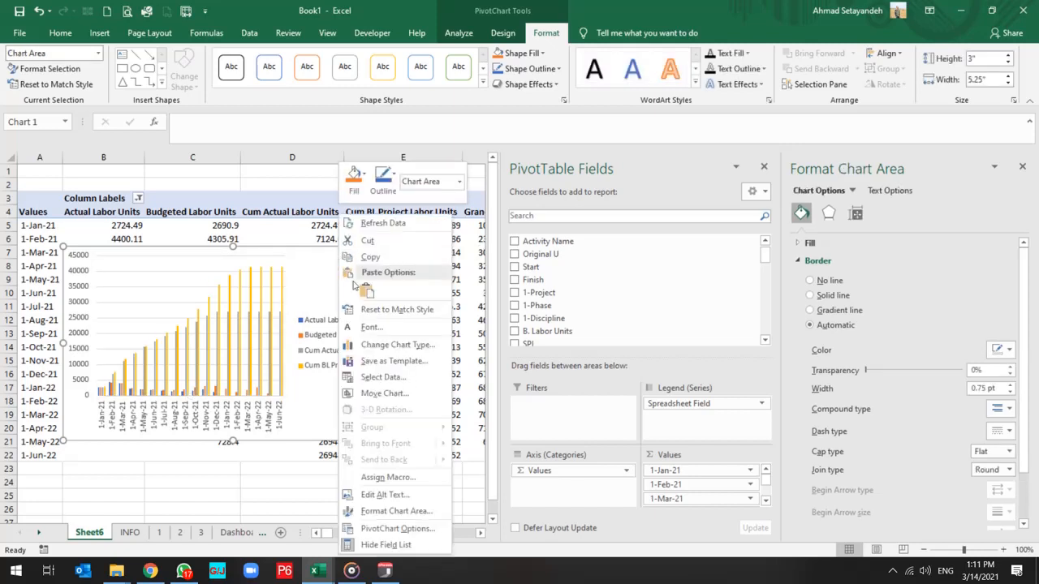
{"action": "left_click", "coordinate": [370, 240]}
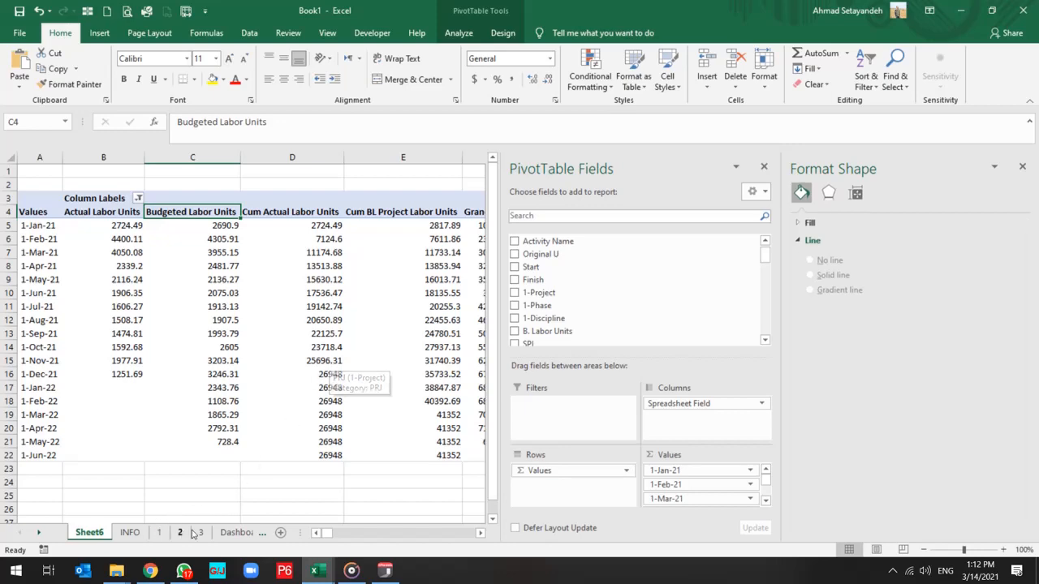
{"action": "left_click", "coordinate": [236, 532]}
{"action": "left_click", "coordinate": [124, 380]}
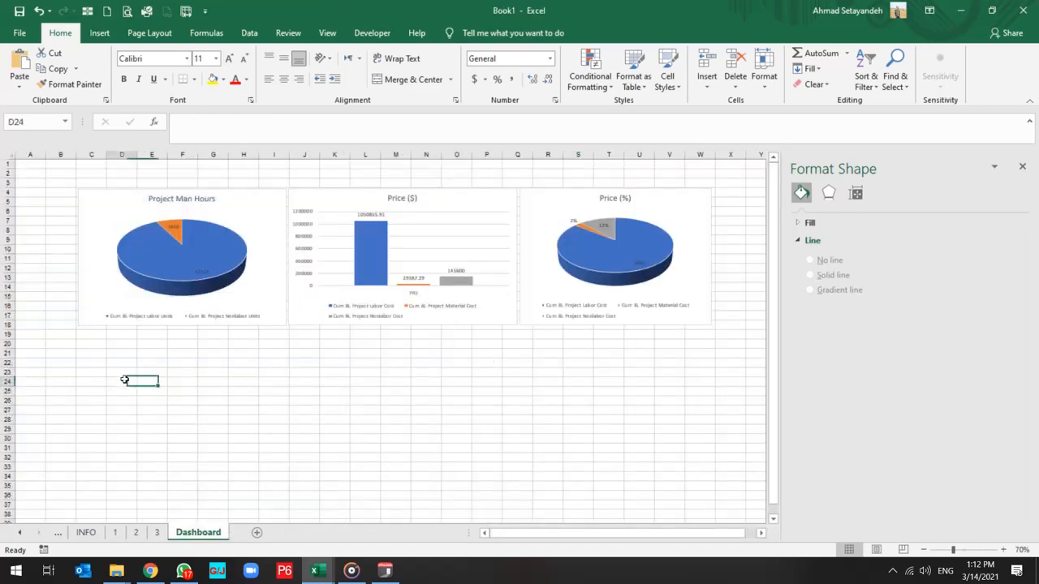
{"action": "key", "text": "ctrl+v"}
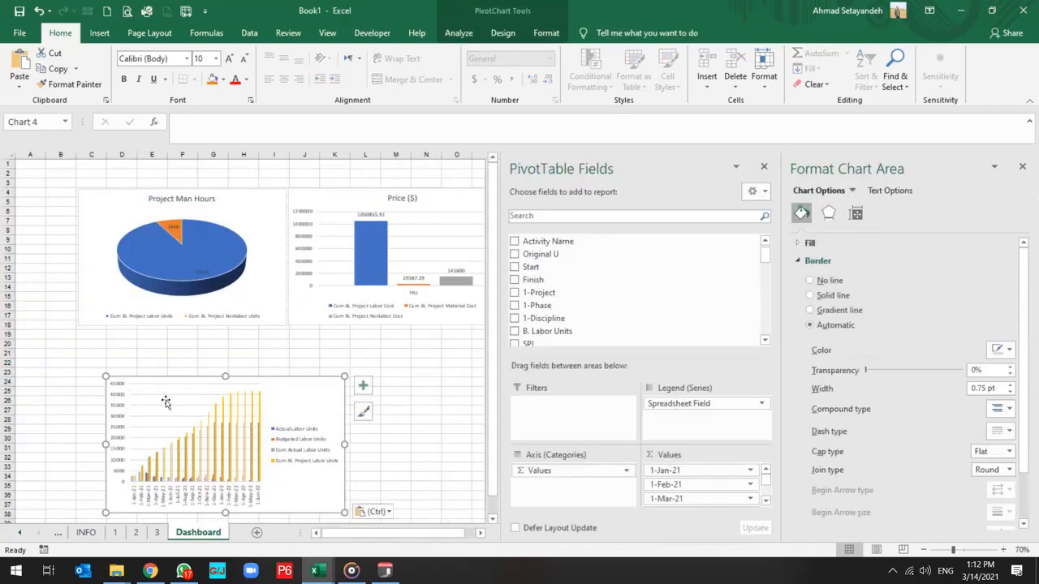
{"action": "left_click_drag", "start_coordinate": [160, 374], "coordinate": [132, 333]}
Rename Sheet6 as 4 and move it between sheet 3 and the Dashboard sheet.
{"action": "left_click", "coordinate": [63, 536]}
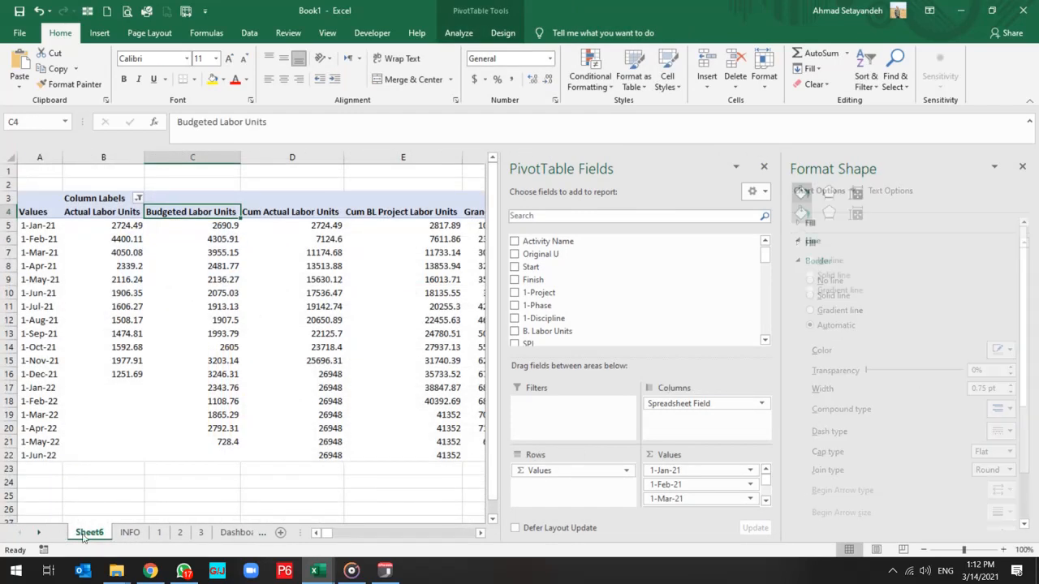
{"action": "double_click", "coordinate": [101, 534]}
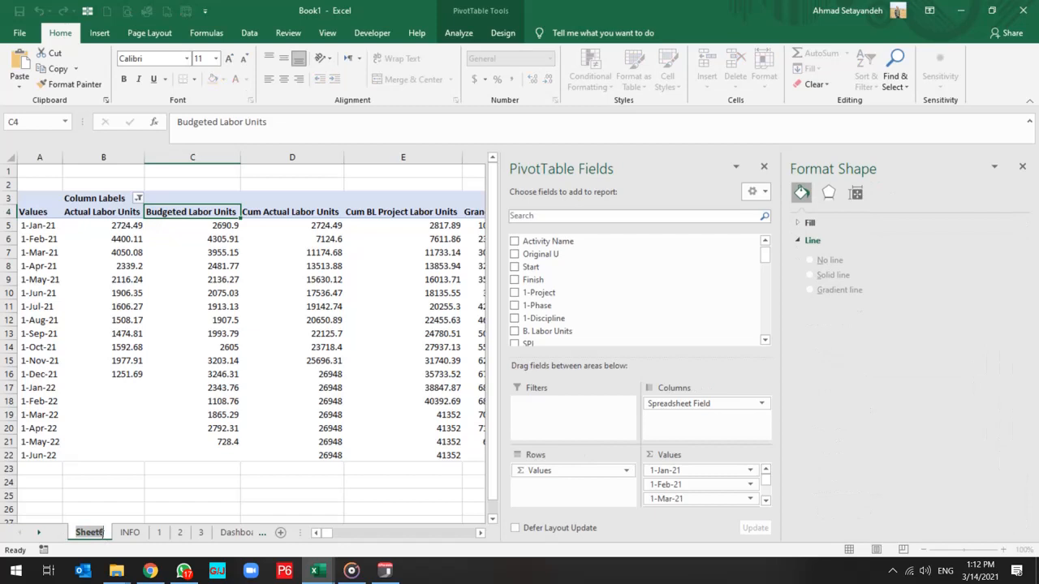
{"action": "type", "text": "4"}
{"action": "key", "text": "Return"}
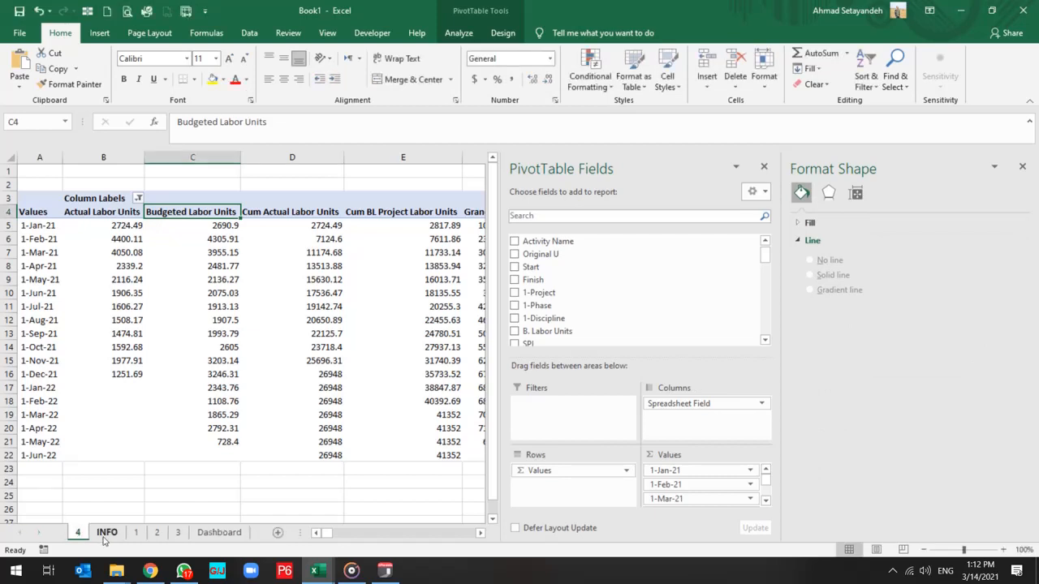
{"action": "left_click_drag", "start_coordinate": [79, 533], "coordinate": [200, 528]}
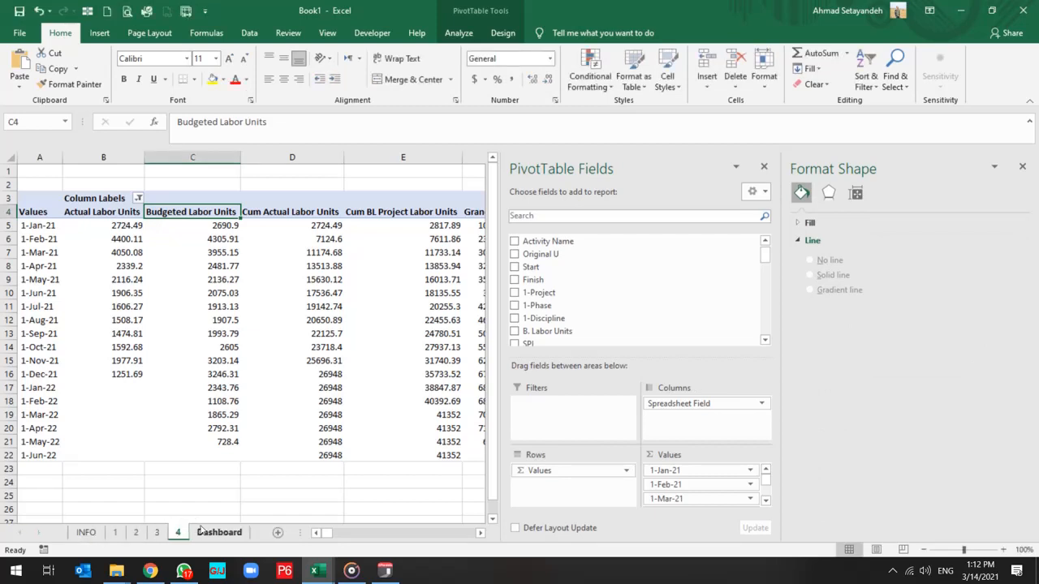
Enlarge the labor units chart on the Dashboard sheet to span the width of the three charts above and extend it downward to about row 39.
{"action": "left_click", "coordinate": [205, 532]}
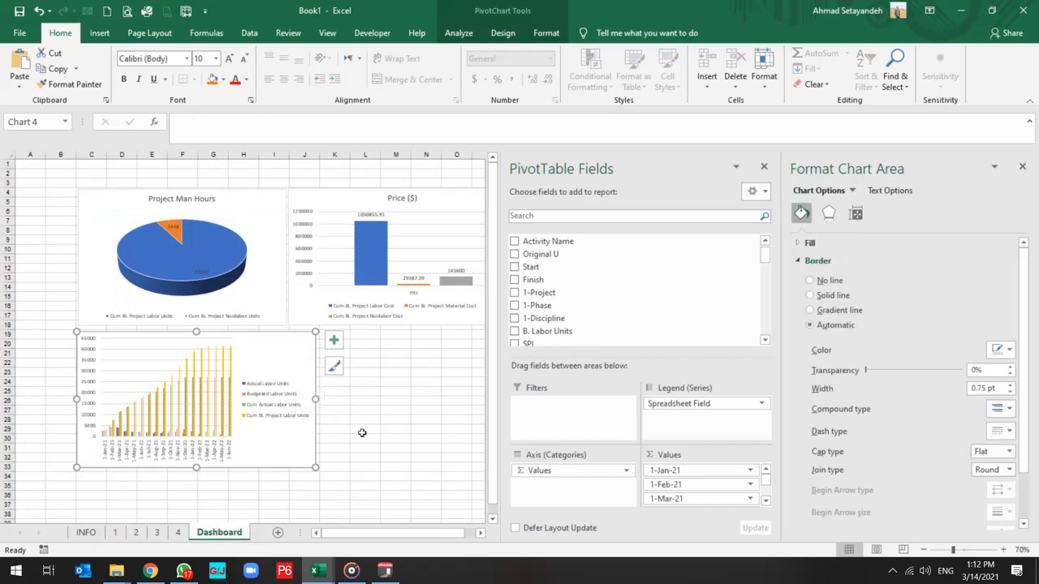
{"action": "scroll", "coordinate": [362, 433], "scroll_direction": "down", "scroll_amount": 1}
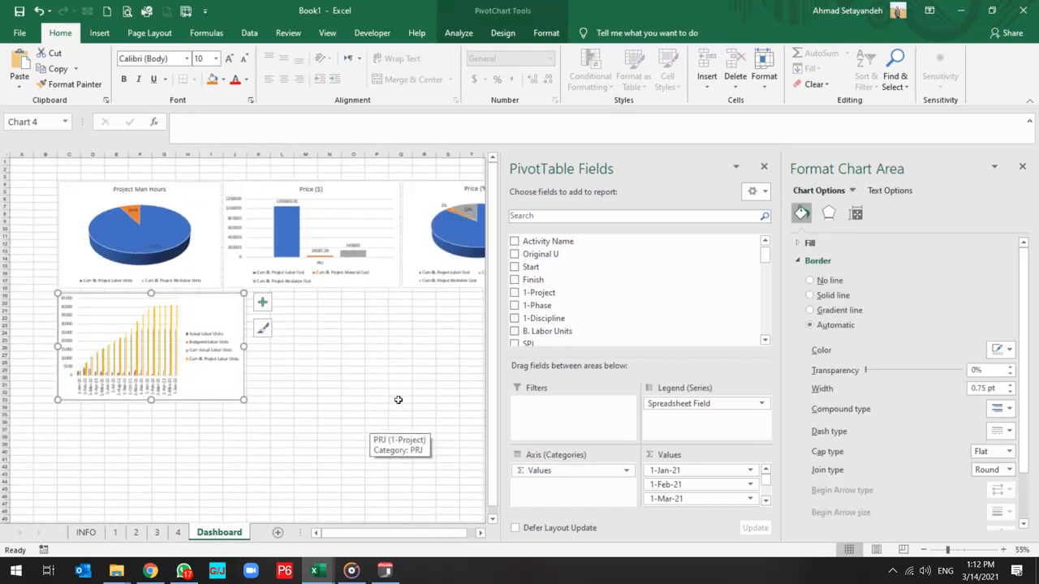
{"action": "left_click", "coordinate": [1023, 169]}
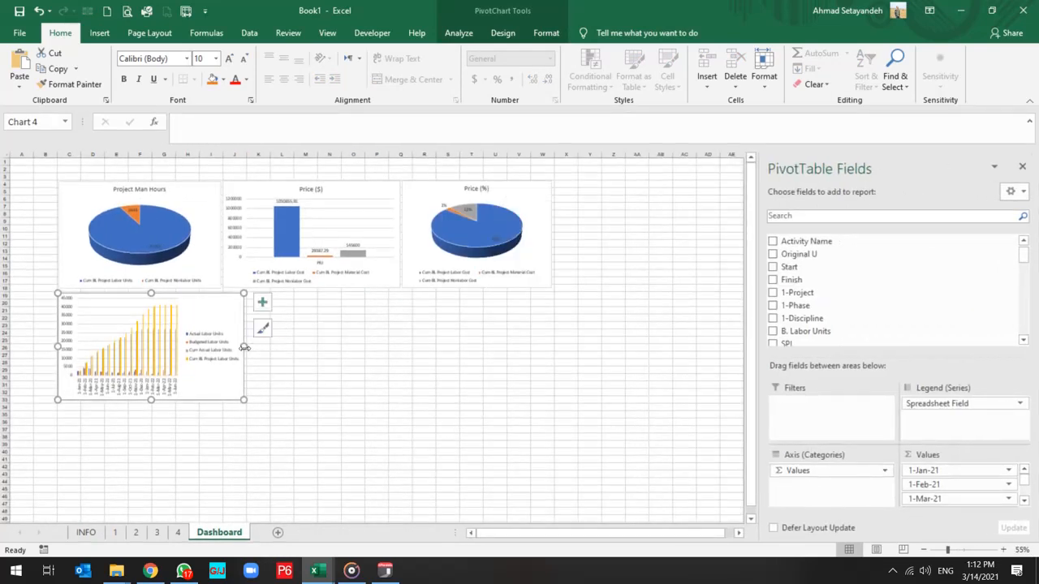
{"action": "left_click_drag", "start_coordinate": [244, 347], "coordinate": [549, 348]}
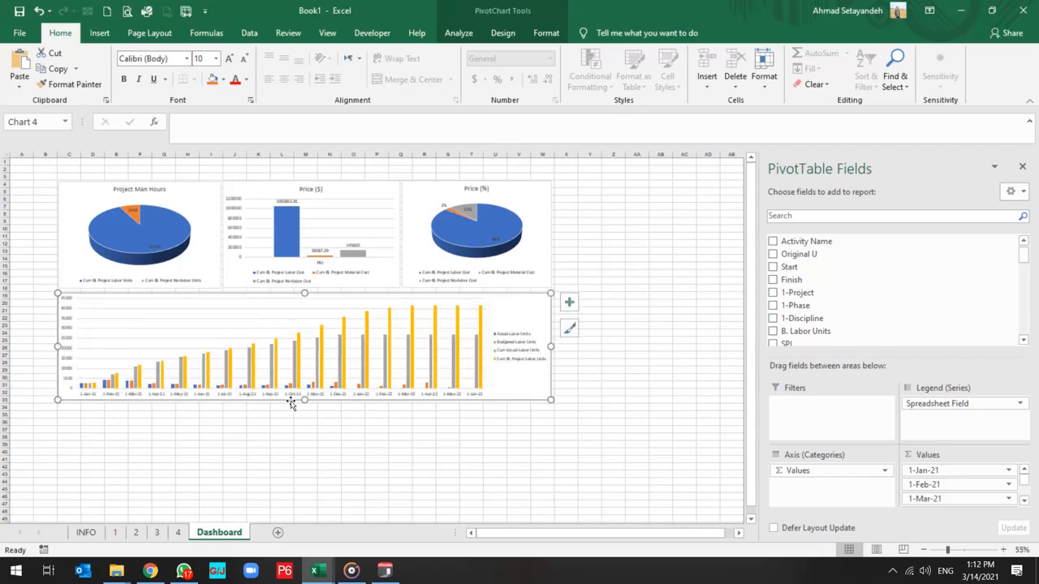
{"action": "left_click_drag", "start_coordinate": [305, 401], "coordinate": [304, 451]}
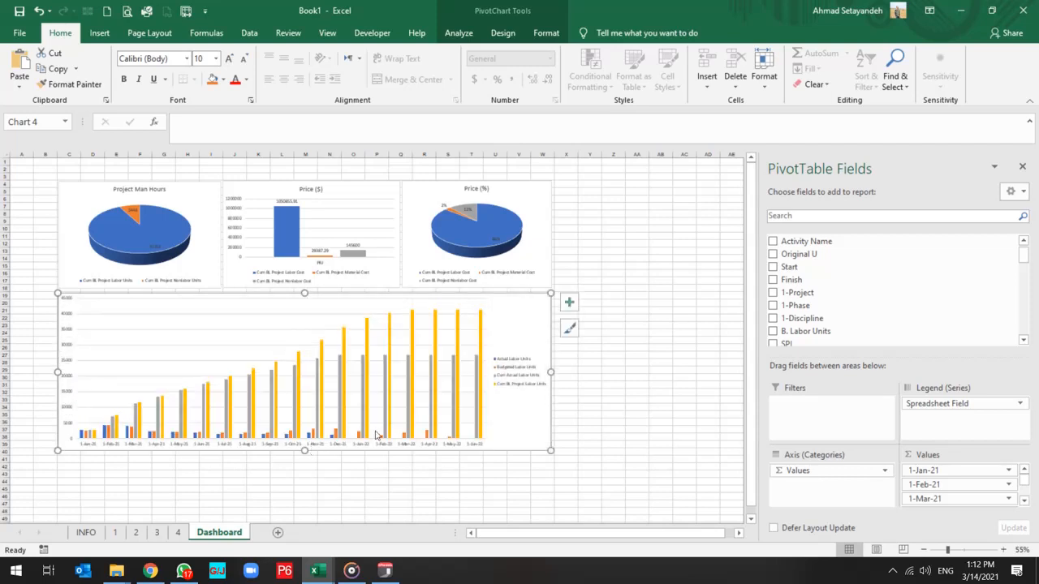
Plot the Cum BL Project Labor Units and Cum Actual Labor Units series on the secondary axis.
{"action": "left_click", "coordinate": [456, 337]}
{"action": "right_click", "coordinate": [457, 334]}
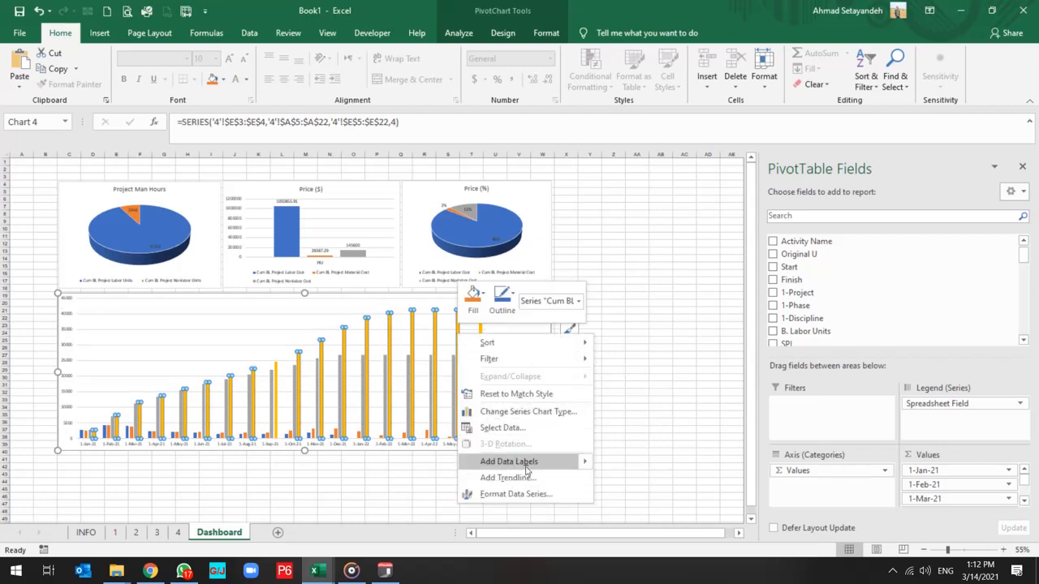
{"action": "left_click", "coordinate": [524, 495]}
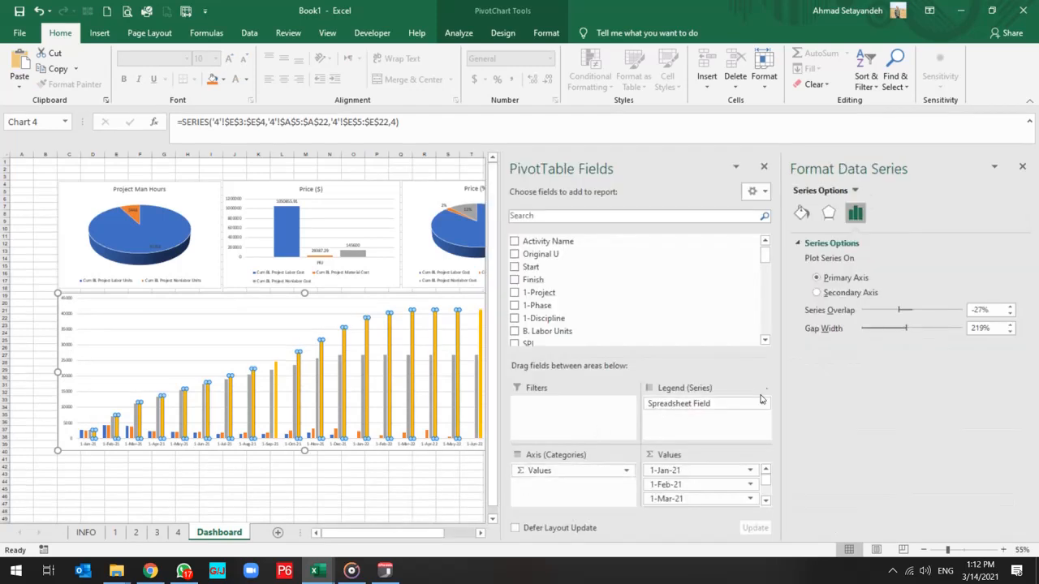
{"action": "left_click", "coordinate": [817, 292]}
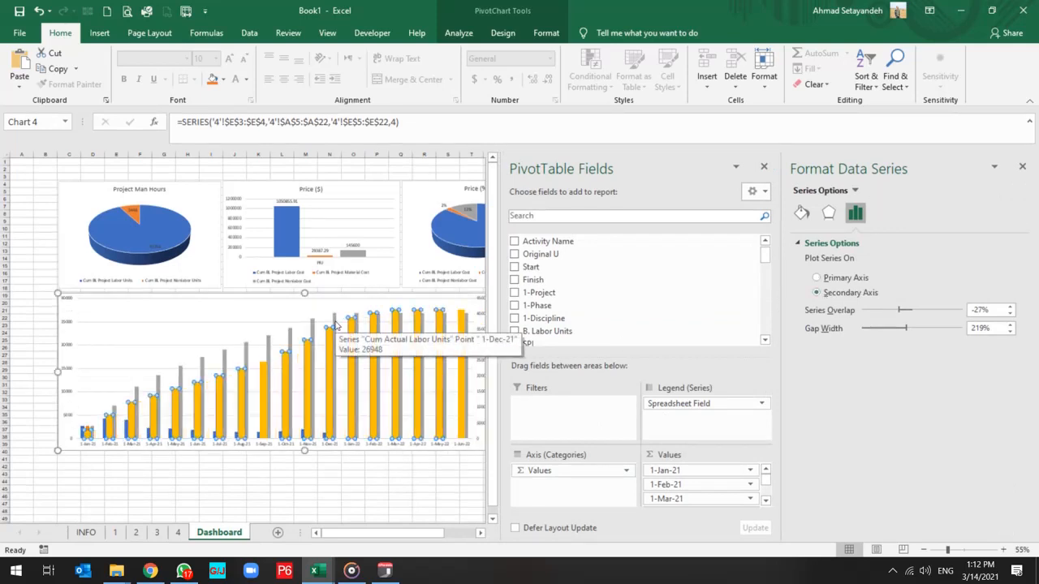
{"action": "left_click", "coordinate": [336, 325]}
{"action": "right_click", "coordinate": [351, 324]}
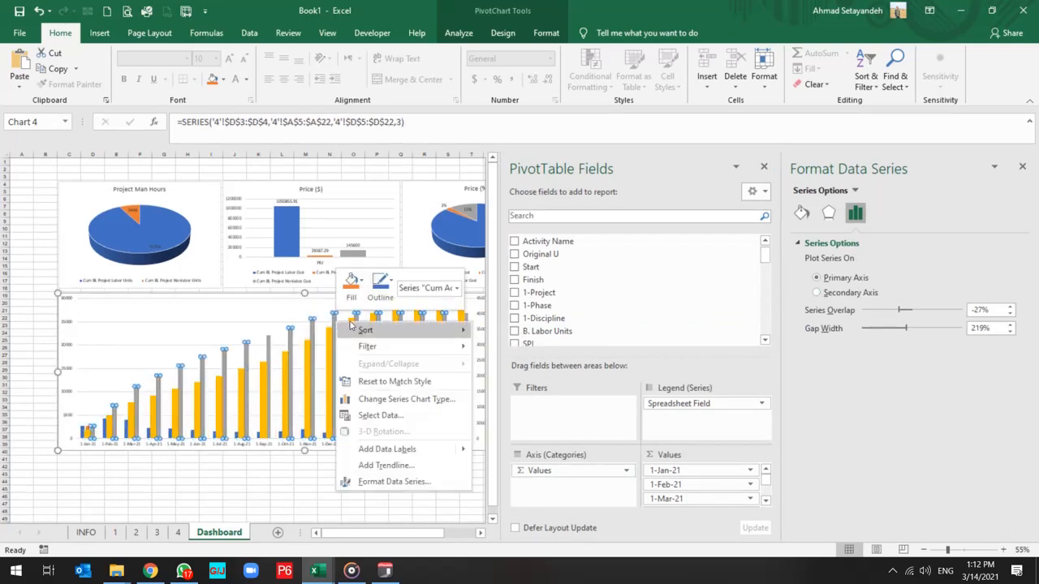
{"action": "left_click", "coordinate": [835, 294]}
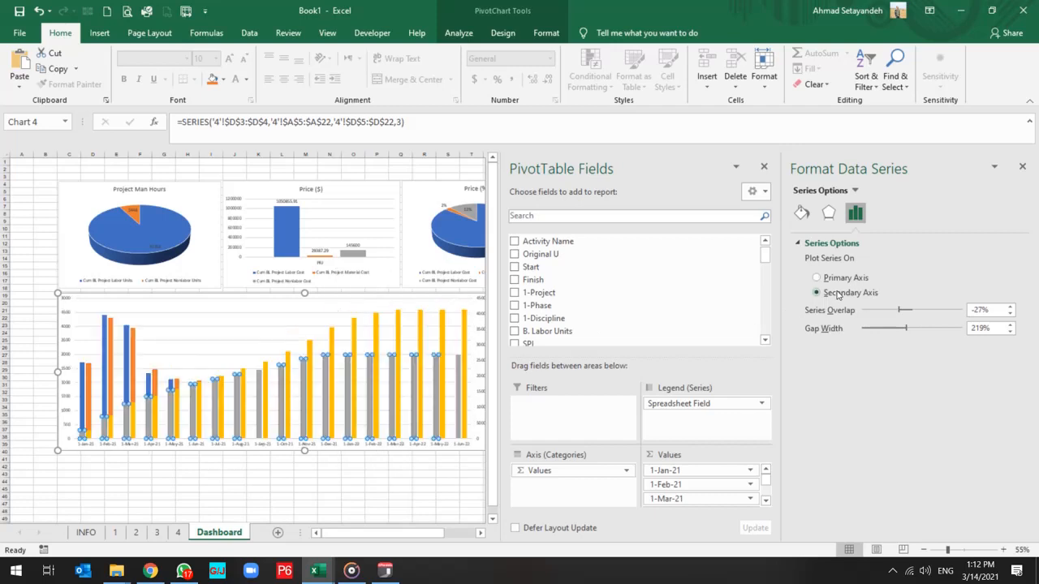
Change the chart type of the Cum Actual Labor Units and Cum BL Project Labor Units series to Line.
{"action": "left_click", "coordinate": [377, 340]}
{"action": "right_click", "coordinate": [376, 337]}
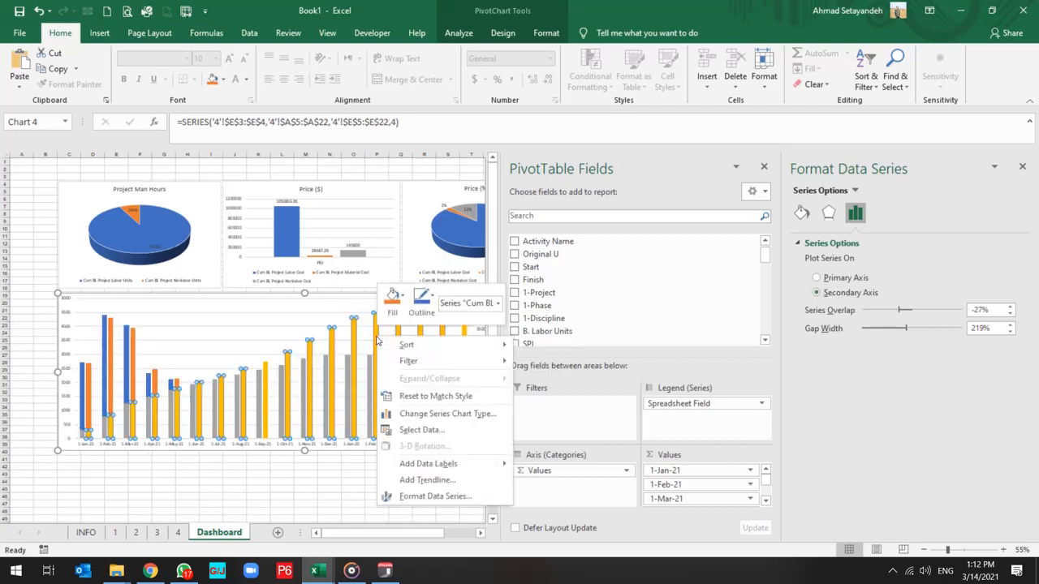
{"action": "left_click", "coordinate": [460, 497]}
{"action": "left_click", "coordinate": [502, 33]}
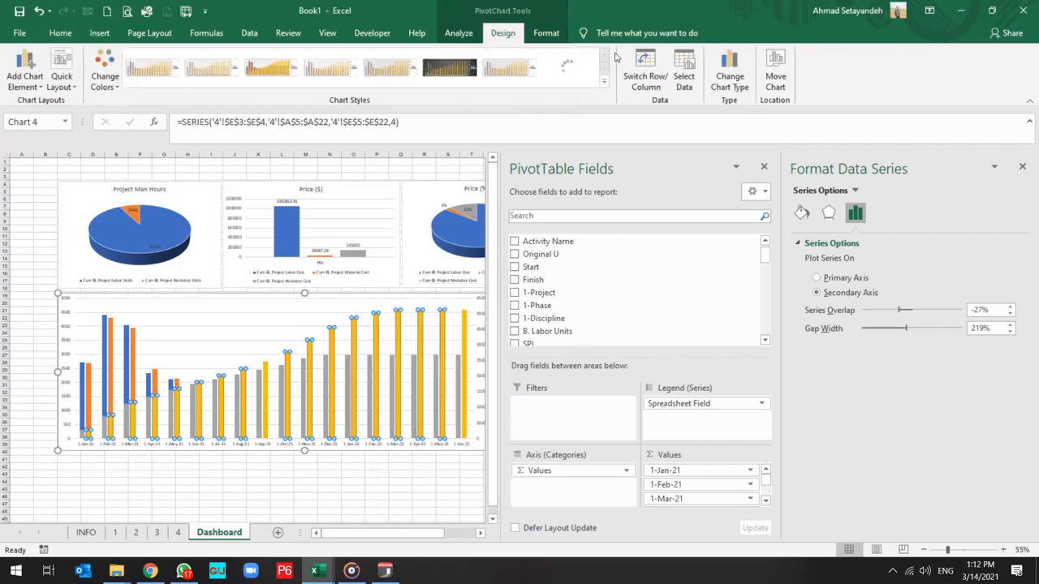
{"action": "left_click", "coordinate": [718, 63]}
{"action": "left_click", "coordinate": [585, 409]}
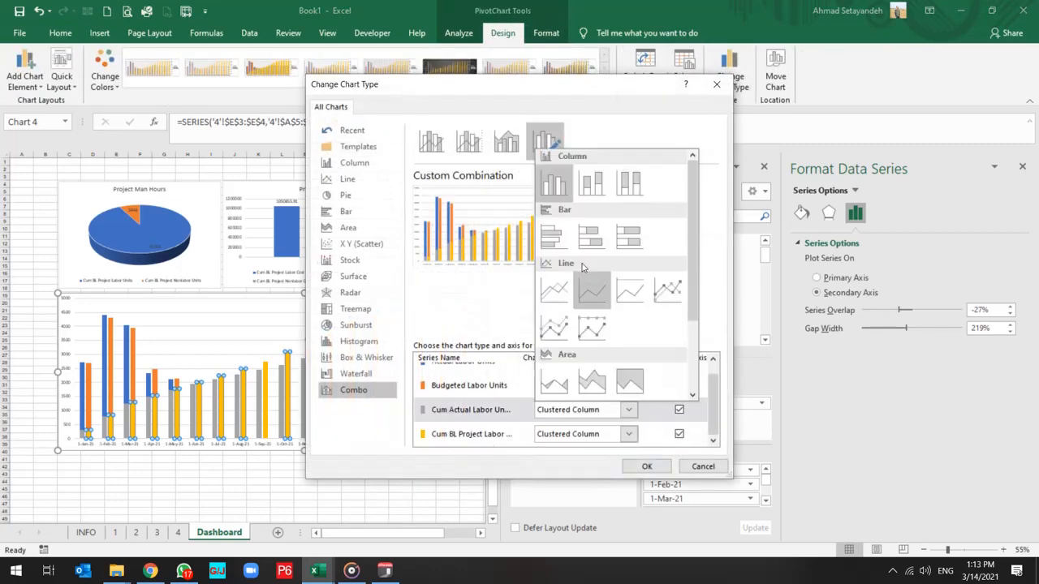
{"action": "left_click", "coordinate": [554, 291]}
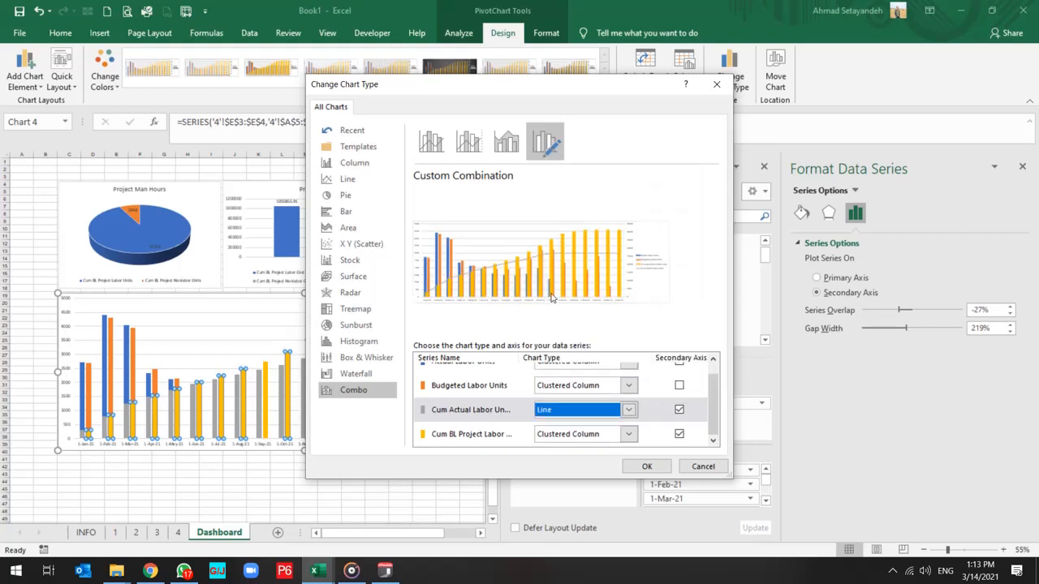
{"action": "left_click", "coordinate": [576, 436]}
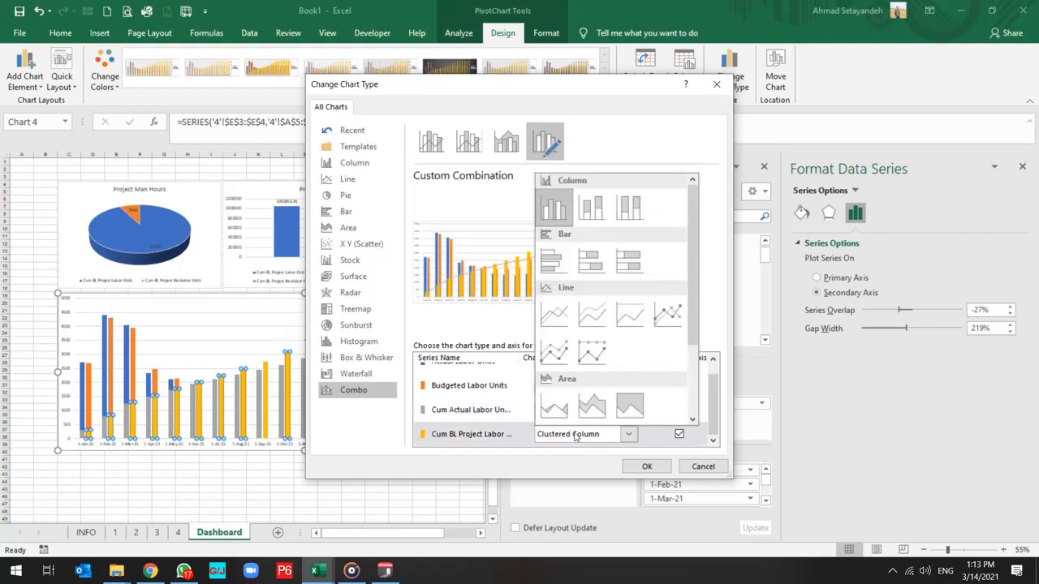
{"action": "left_click", "coordinate": [556, 314]}
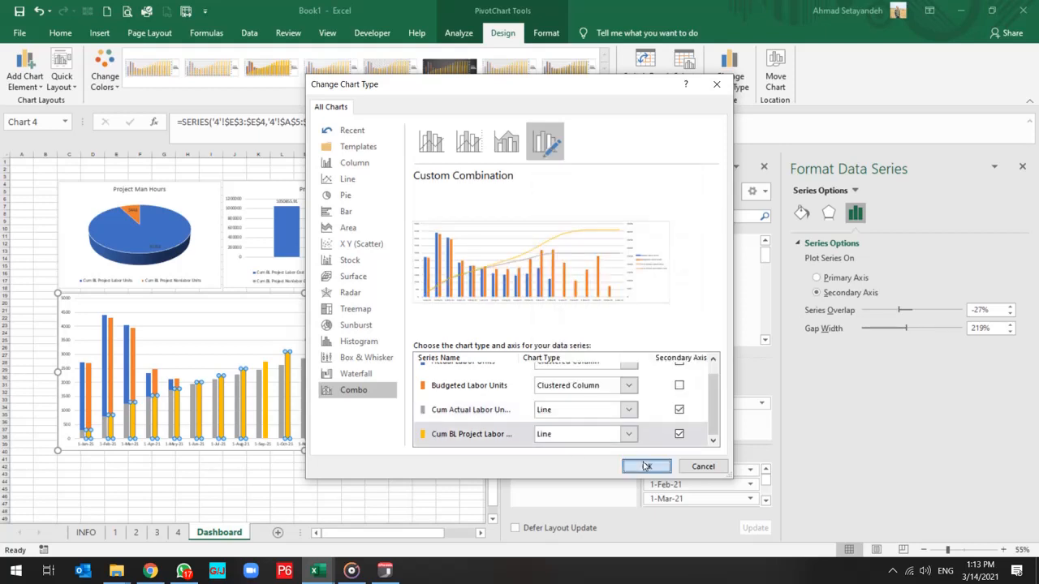
{"action": "left_click", "coordinate": [641, 463]}
{"action": "left_click", "coordinate": [289, 487]}
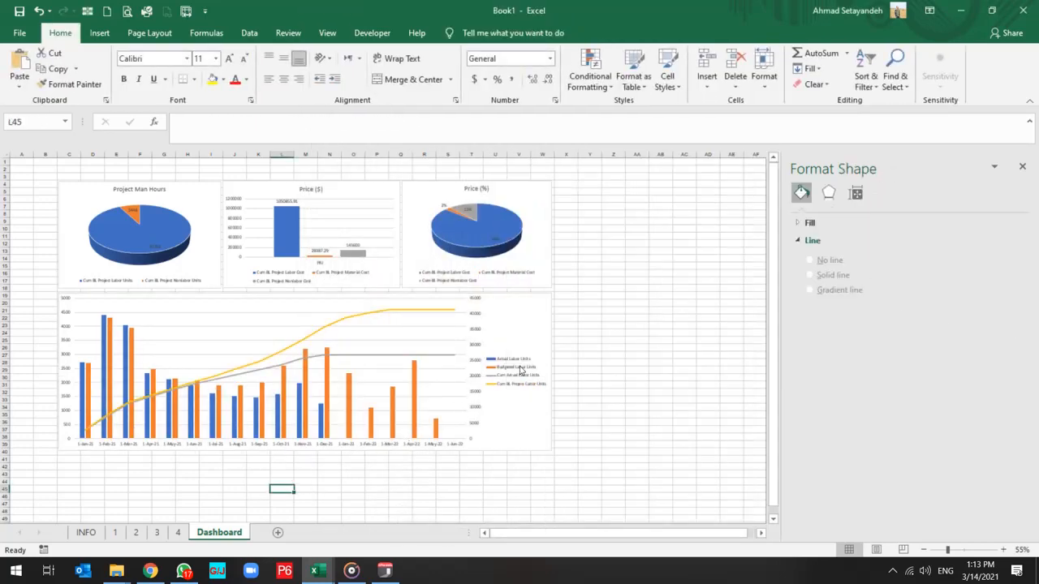
Position the labor units chart's legend at the bottom of the chart.
{"action": "left_click", "coordinate": [521, 370]}
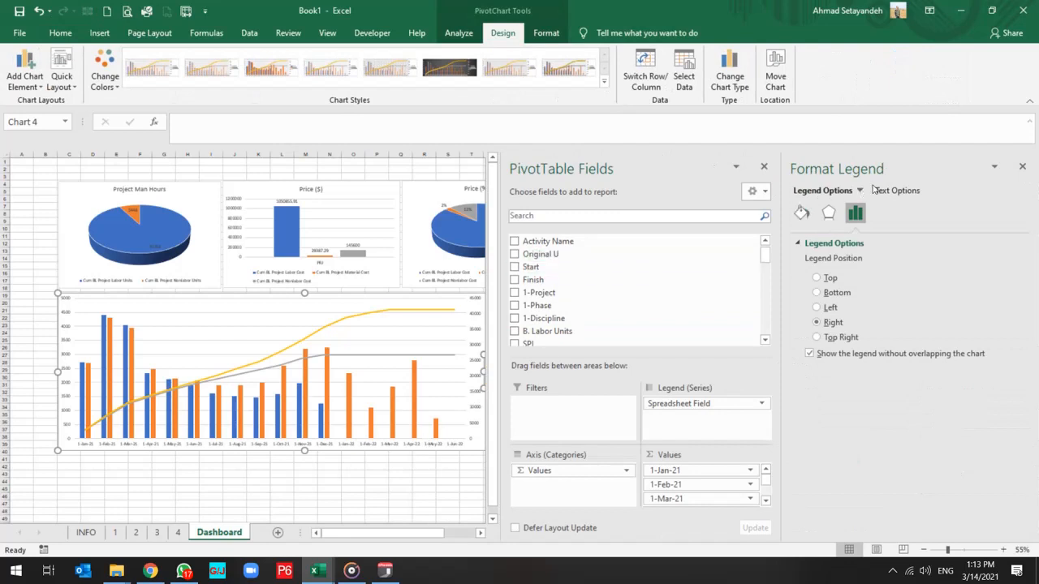
{"action": "left_click", "coordinate": [1022, 166]}
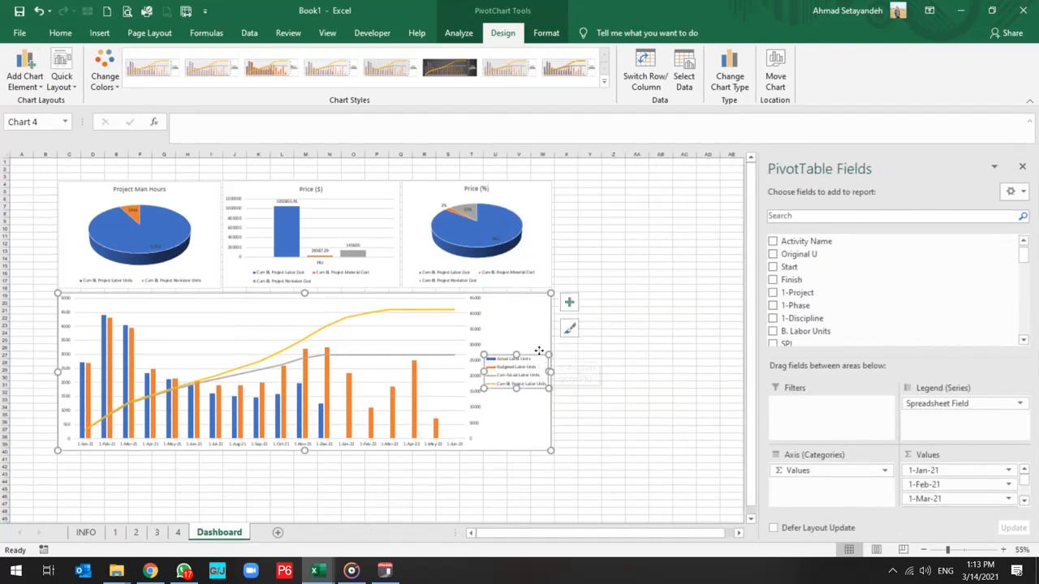
{"action": "left_click", "coordinate": [569, 302]}
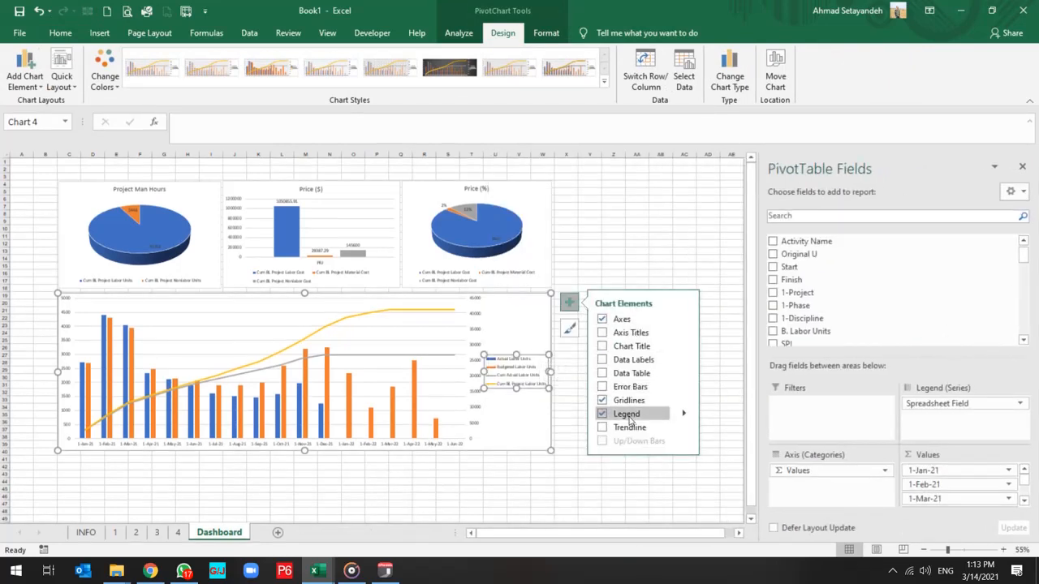
{"action": "left_click", "coordinate": [684, 414]}
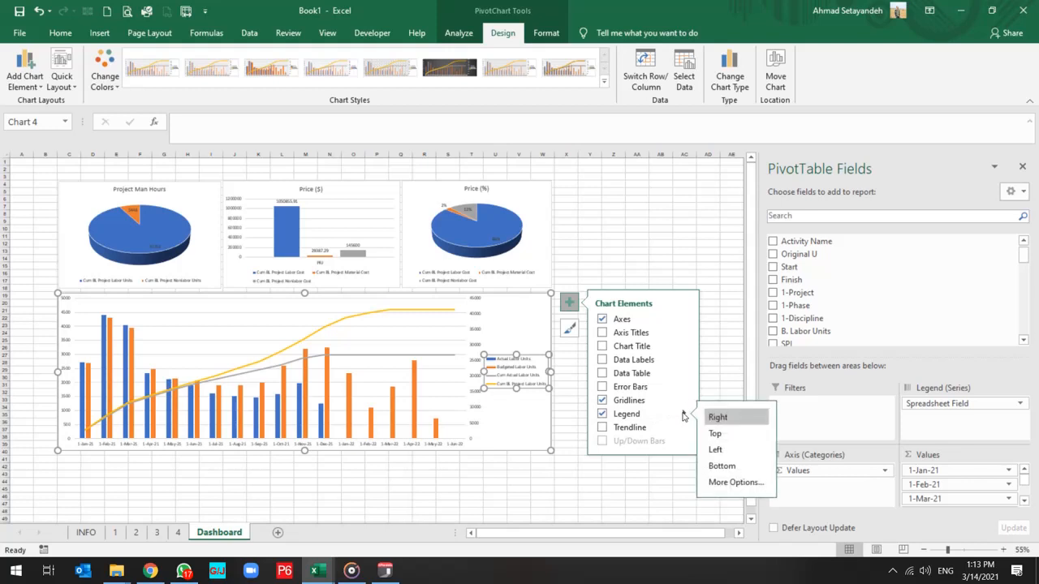
{"action": "left_click", "coordinate": [721, 466]}
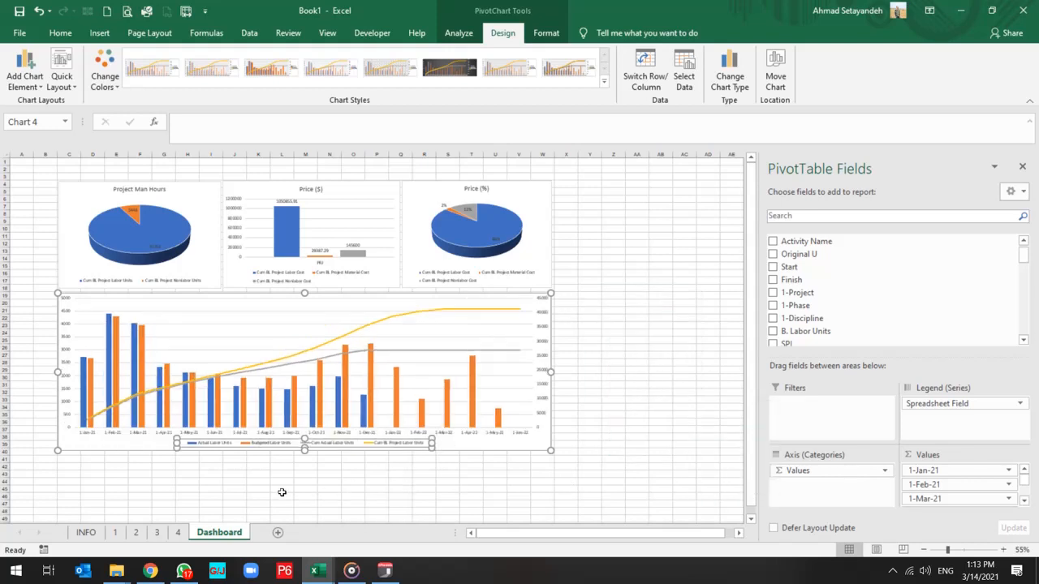
{"action": "left_click", "coordinate": [281, 489]}
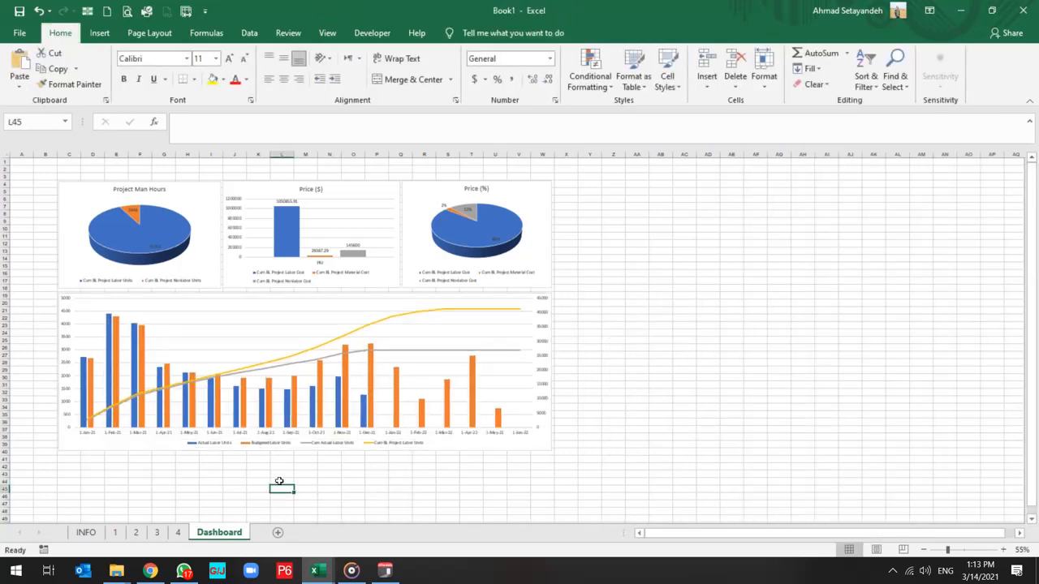
Add a chart title to the labor units chart on the Dashboard sheet.
{"action": "left_click", "coordinate": [529, 302]}
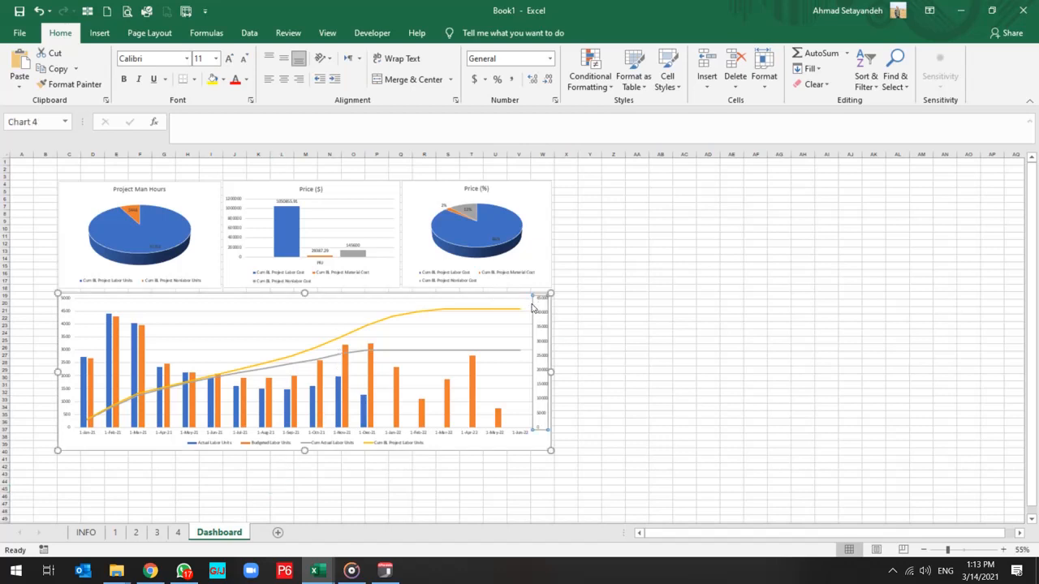
{"action": "left_click", "coordinate": [569, 303]}
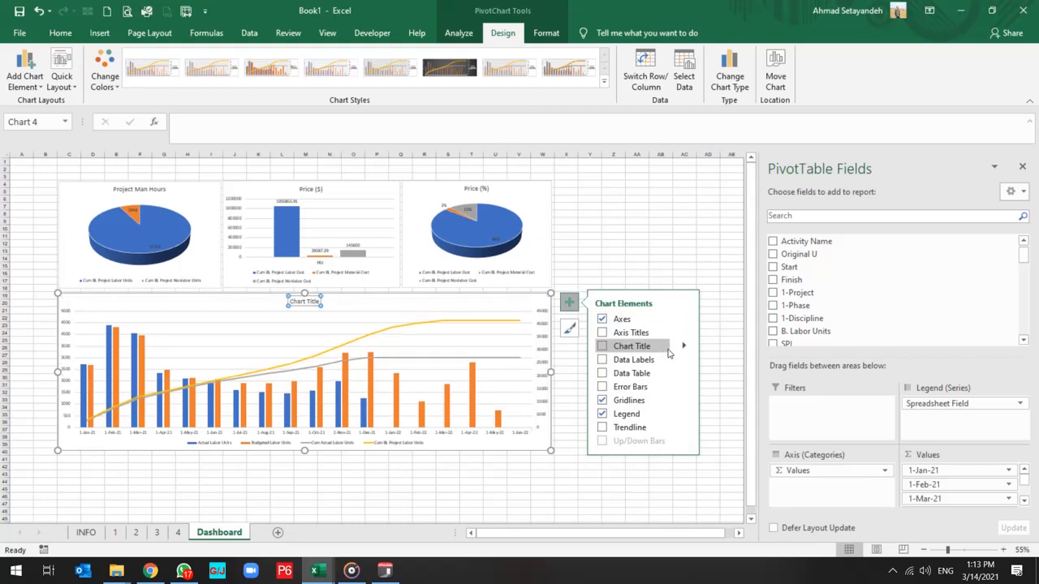
{"action": "left_click", "coordinate": [603, 346]}
{"action": "left_click", "coordinate": [400, 488]}
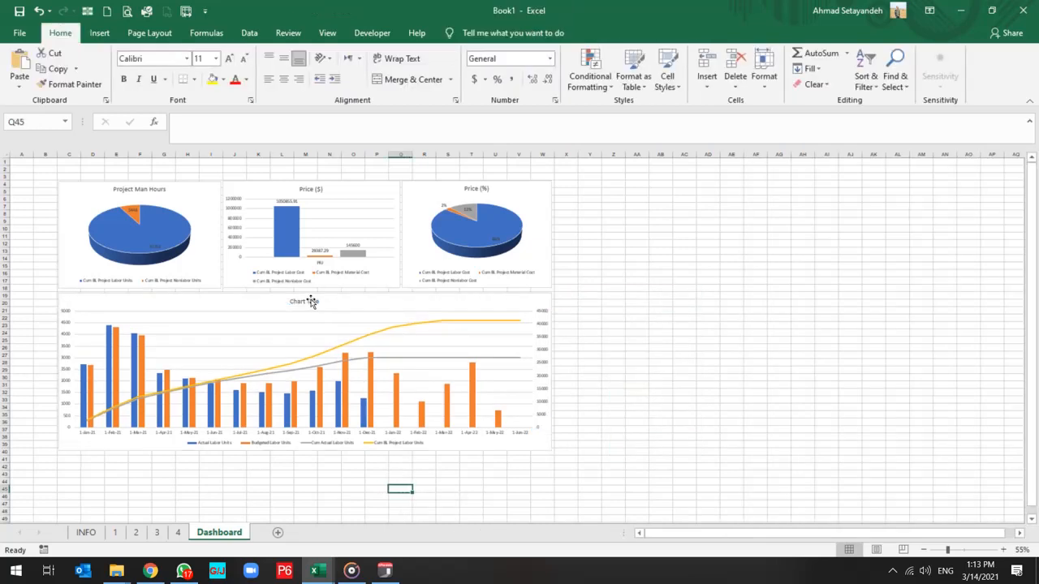
Change the labor units chart's title text to "Labor Unit - S_Curve".
{"action": "double_click", "coordinate": [311, 302]}
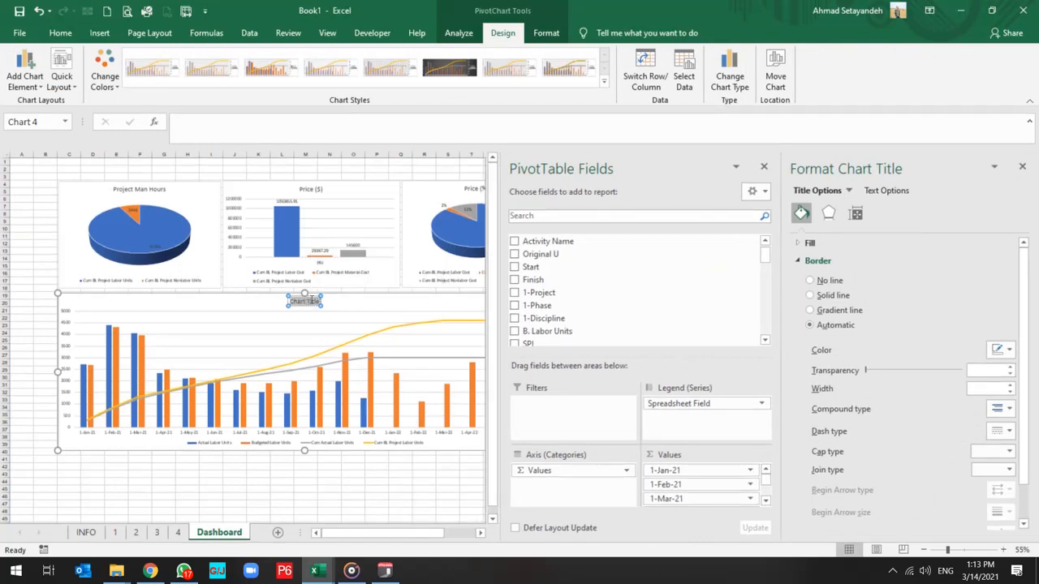
{"action": "type", "text": "Labor"}
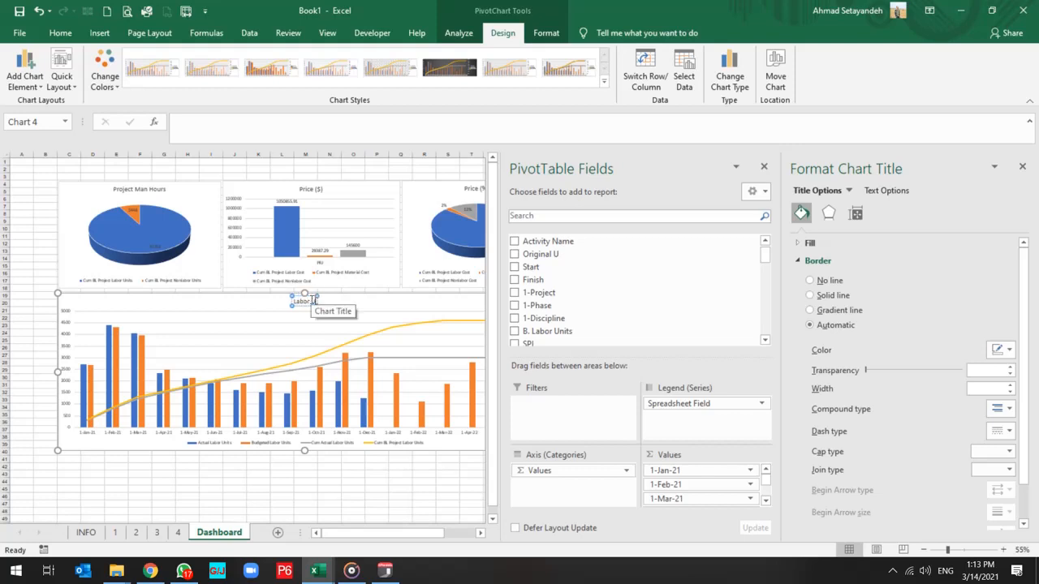
{"action": "type", "text": " Unit - Sc"}
{"action": "key", "text": "BackSpace"}
{"action": "type", "text": "Curve"}
{"action": "left_click", "coordinate": [321, 464]}
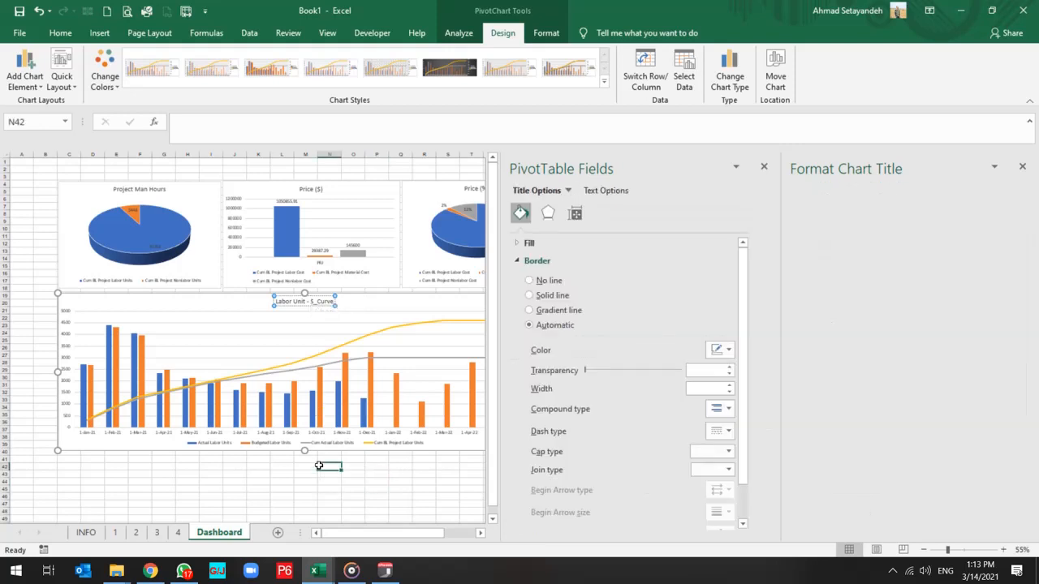
{"action": "left_click", "coordinate": [206, 474]}
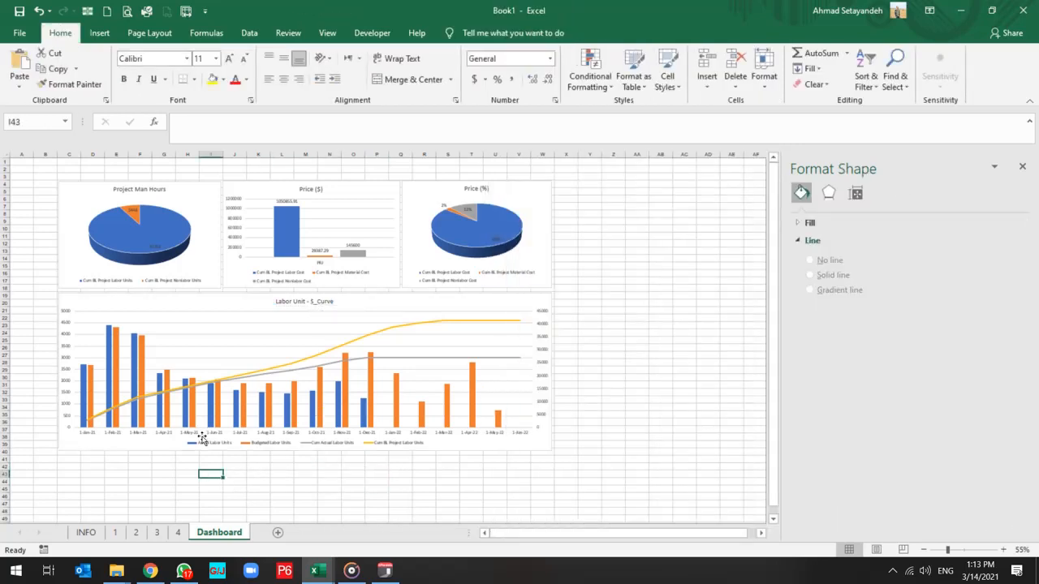
Create a PivotTable on a new worksheet from the INFO sheet's data range, INFO!$A$1:$AT$3718.
{"action": "scroll", "coordinate": [202, 439], "scroll_direction": "down", "scroll_amount": 3}
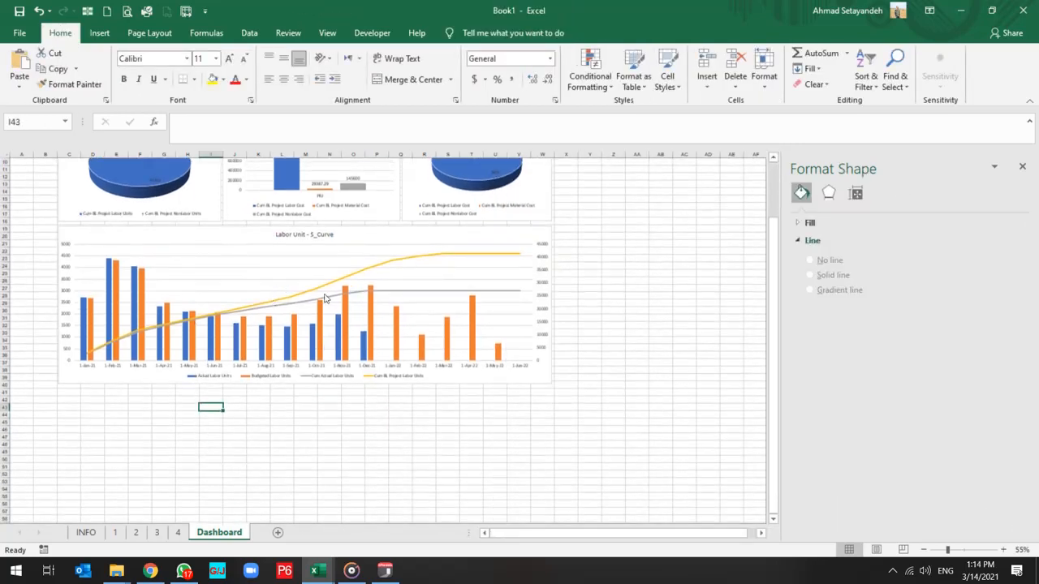
{"action": "left_click", "coordinate": [85, 404]}
{"action": "left_click", "coordinate": [87, 532]}
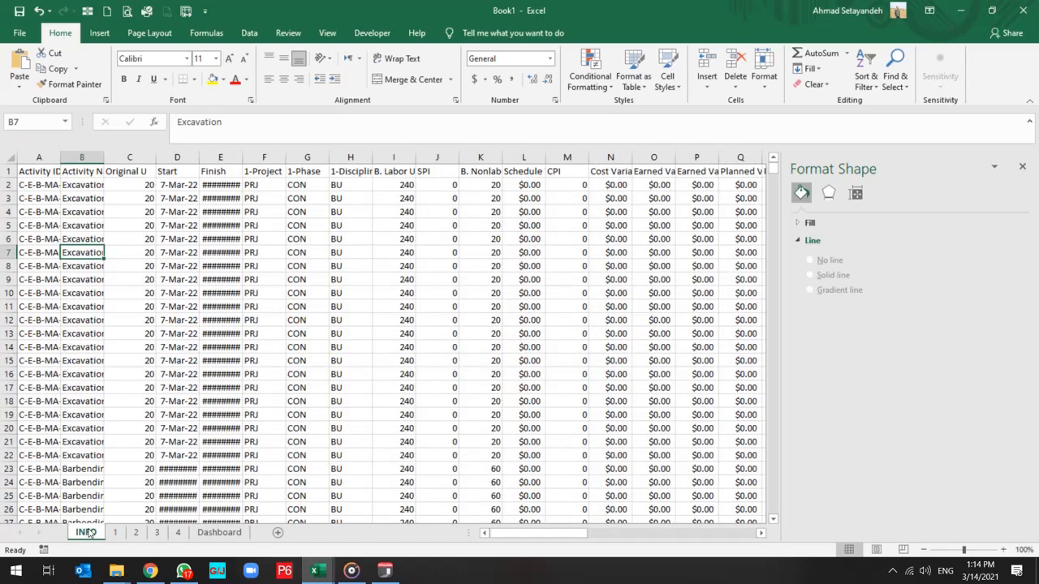
{"action": "left_click", "coordinate": [48, 213]}
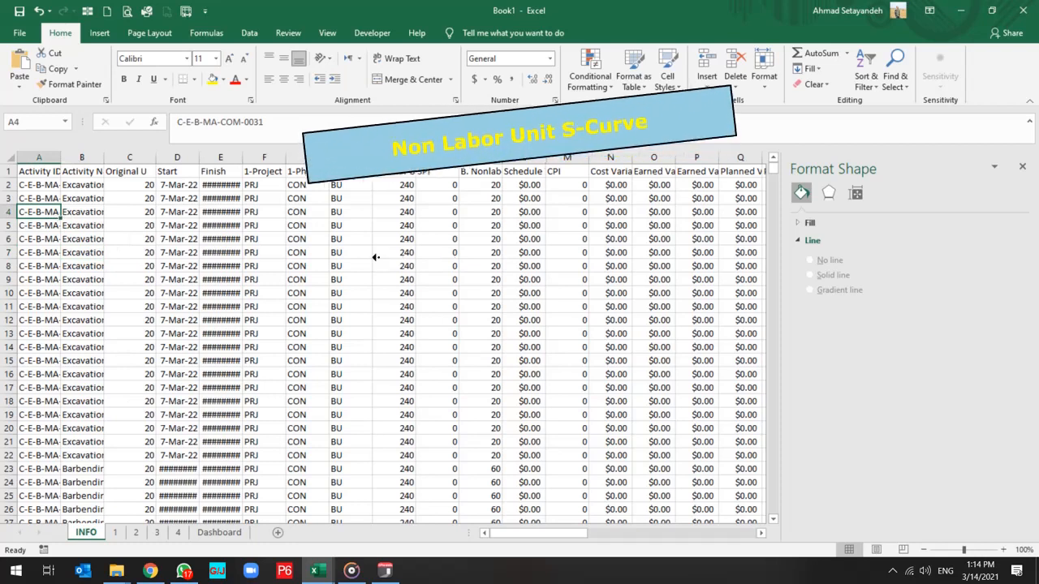
{"action": "left_click", "coordinate": [33, 172]}
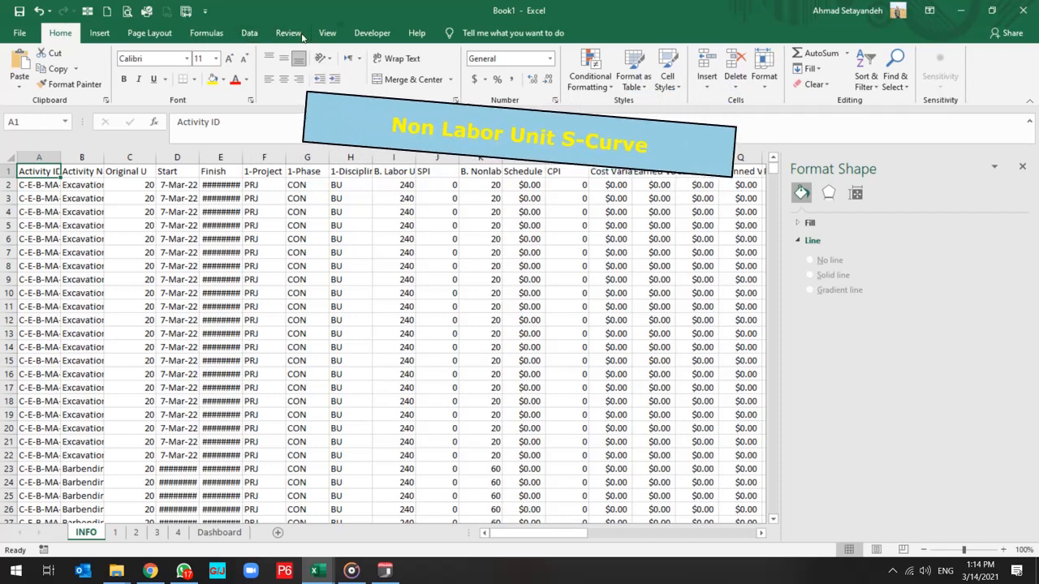
{"action": "left_click", "coordinate": [99, 33]}
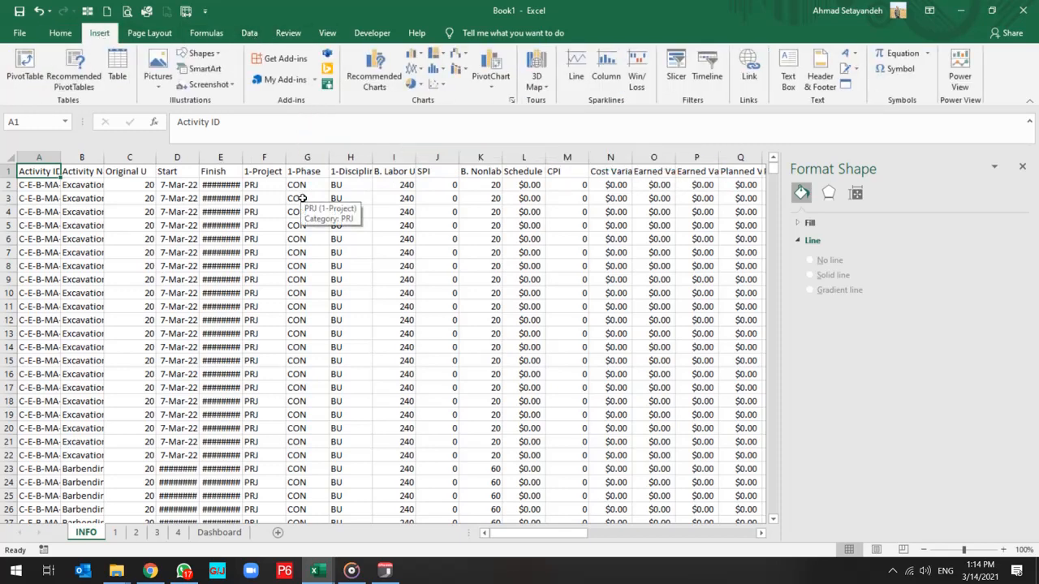
{"action": "left_click", "coordinate": [24, 67]}
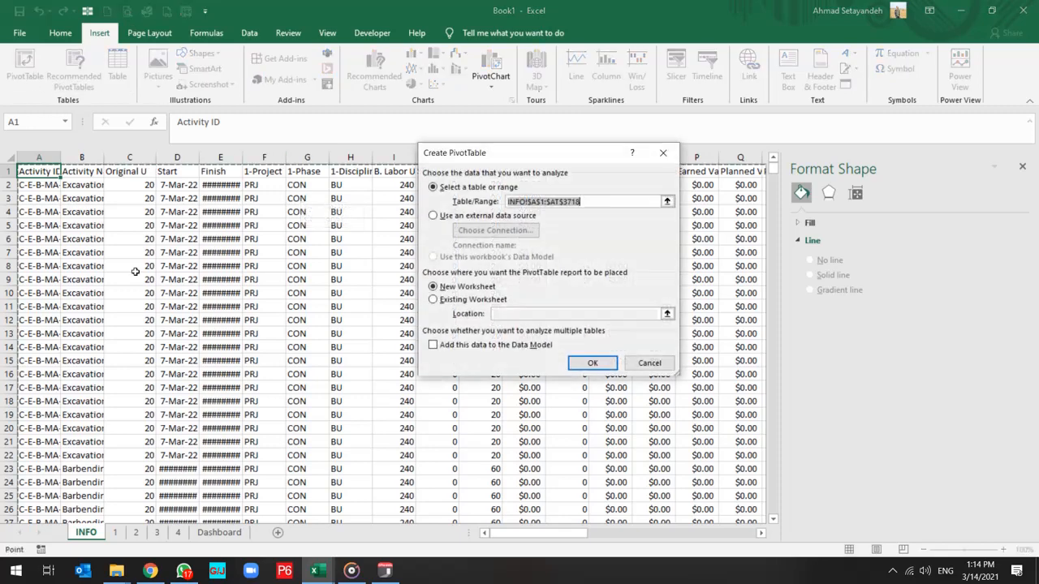
{"action": "left_click", "coordinate": [588, 362]}
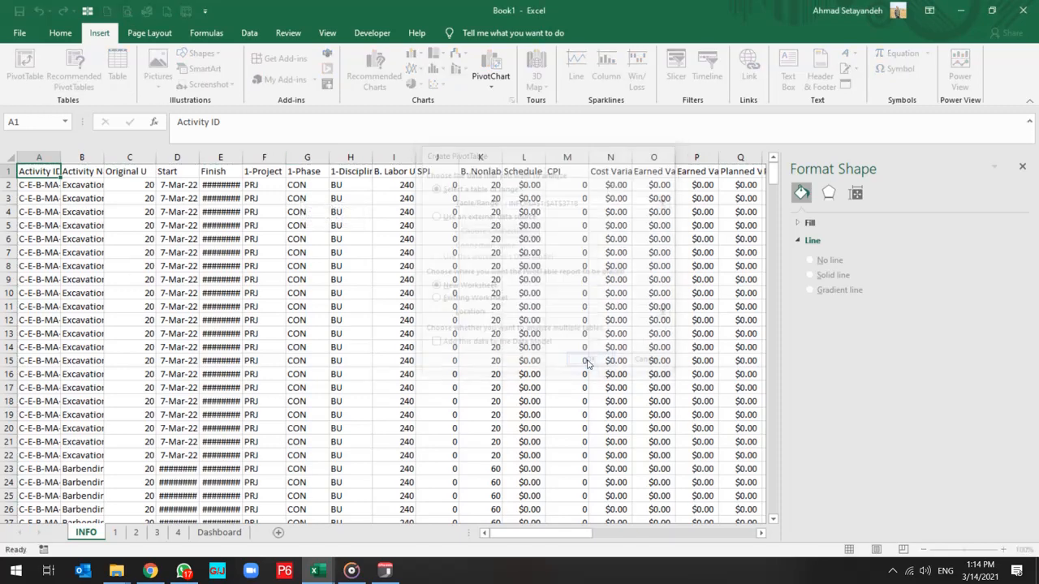
Rename the new PivotTable sheet as 5 and move it between sheet 4 and Dashboard.
{"action": "double_click", "coordinate": [89, 533]}
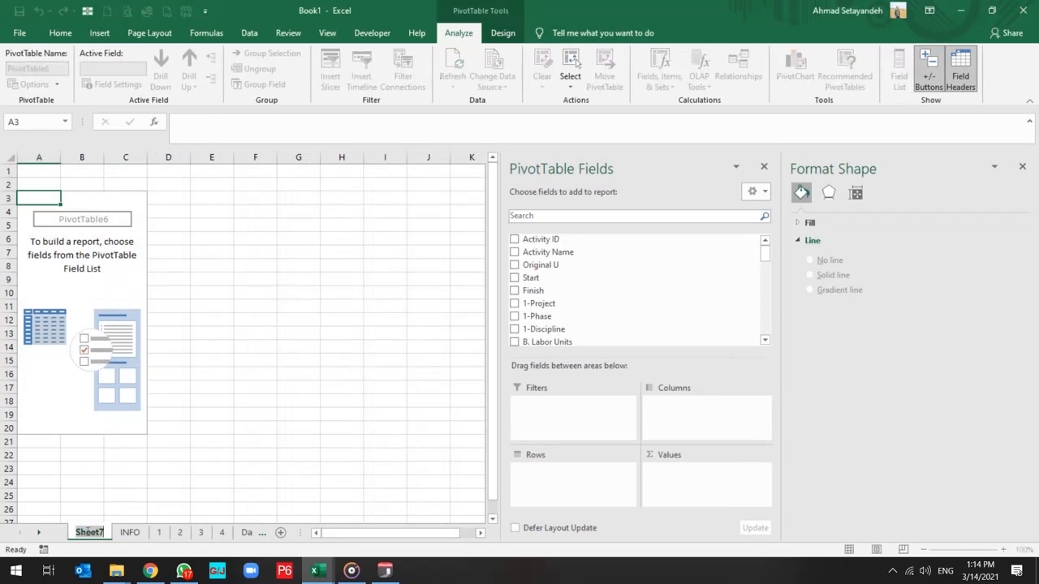
{"action": "type", "text": "5"}
{"action": "left_click_drag", "start_coordinate": [99, 533], "coordinate": [213, 532]}
{"action": "left_click", "coordinate": [71, 299]}
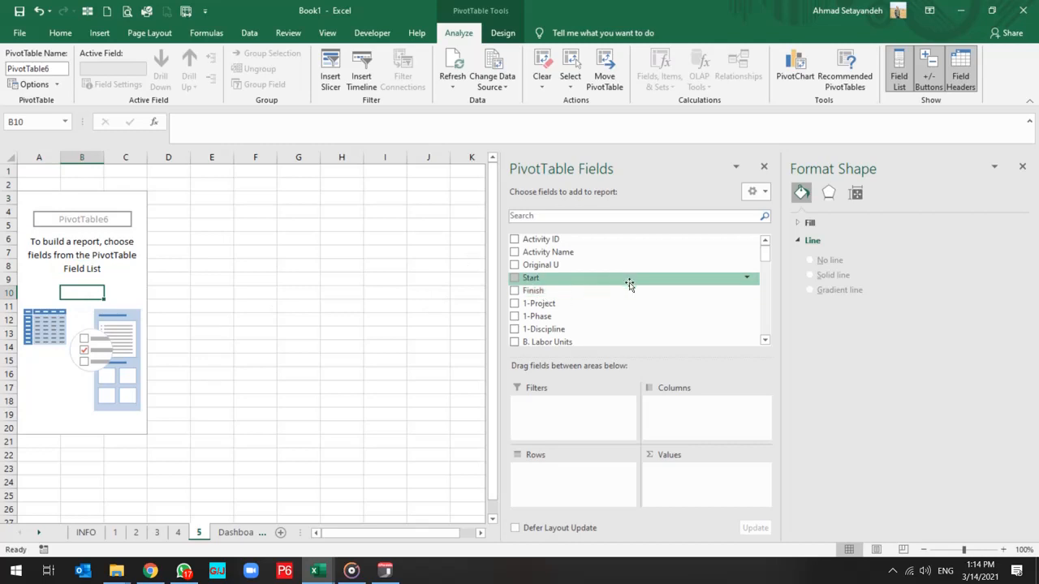
Add Spreadsheet Field to the rows of the new PivotTable on sheet 5.
{"action": "scroll", "coordinate": [573, 317], "scroll_direction": "down", "scroll_amount": 5}
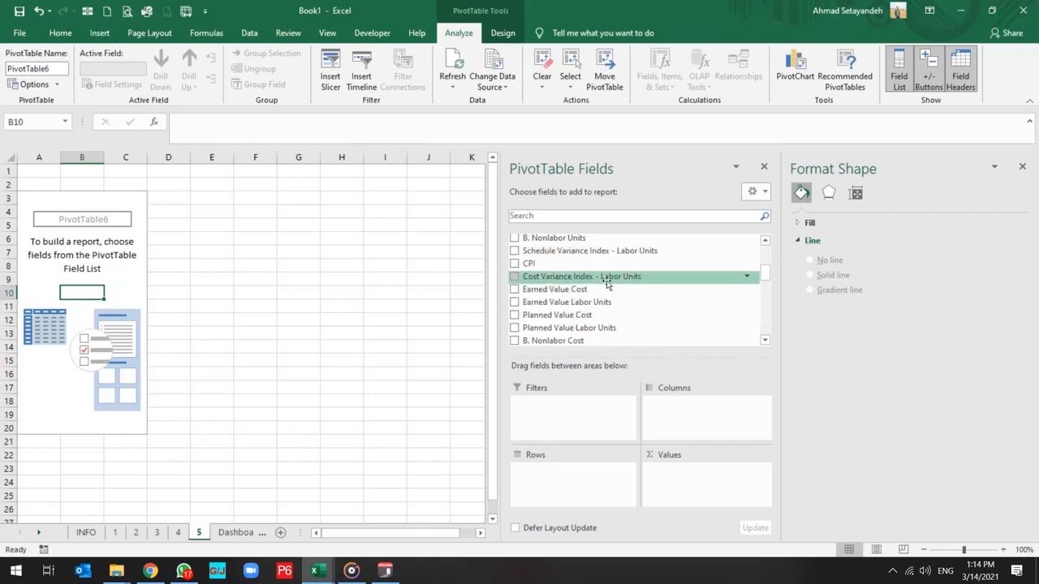
{"action": "scroll", "coordinate": [607, 284], "scroll_direction": "down", "scroll_amount": 4}
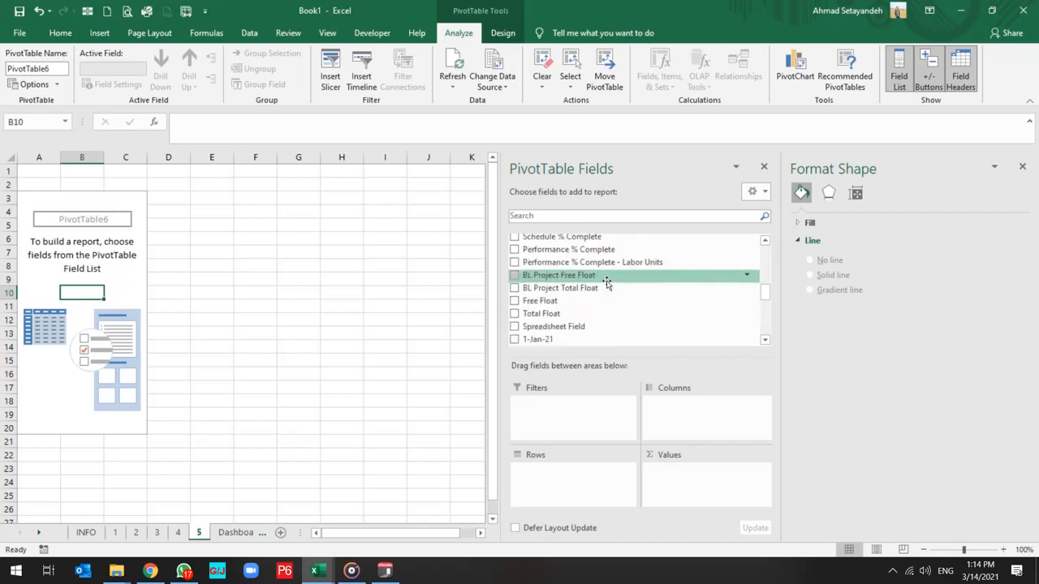
{"action": "left_click_drag", "start_coordinate": [568, 325], "coordinate": [541, 479]}
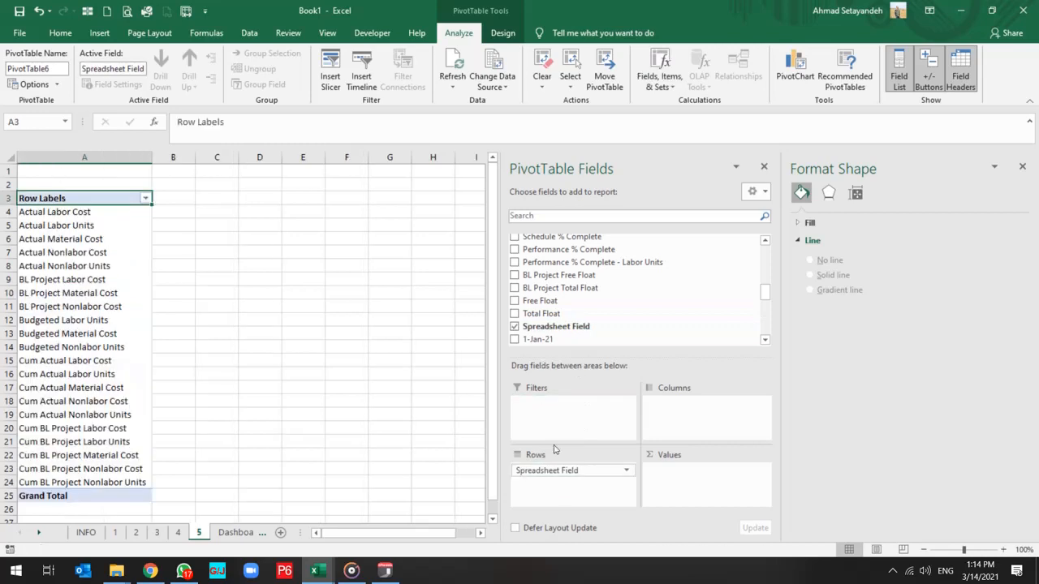
Add all monthly fields from 1-Jan-21 through 1-Jun-22 as values of the PivotTable on sheet 5.
{"action": "left_click", "coordinate": [515, 341]}
{"action": "scroll", "coordinate": [520, 341], "scroll_direction": "down", "scroll_amount": 3}
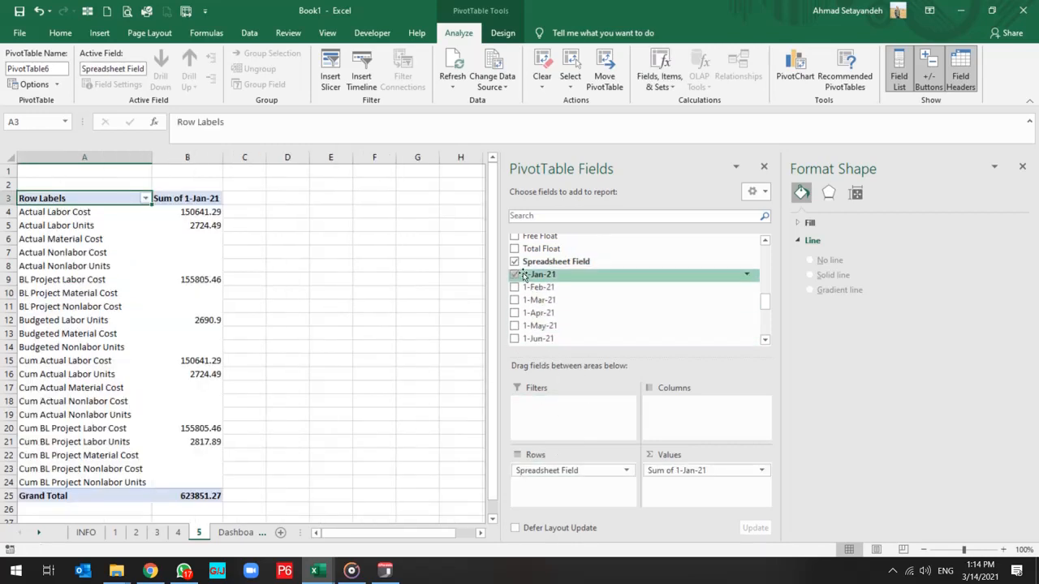
{"action": "left_click", "coordinate": [514, 287]}
{"action": "left_click", "coordinate": [514, 301]}
{"action": "left_click", "coordinate": [515, 312]}
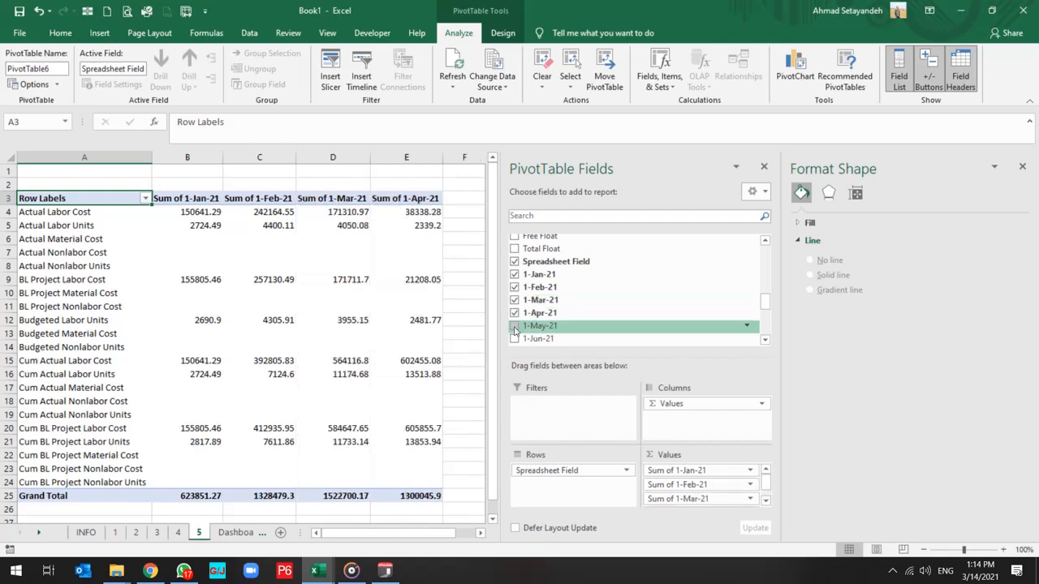
{"action": "left_click", "coordinate": [515, 326]}
{"action": "left_click", "coordinate": [515, 338]}
{"action": "scroll", "coordinate": [519, 339], "scroll_direction": "down", "scroll_amount": 3}
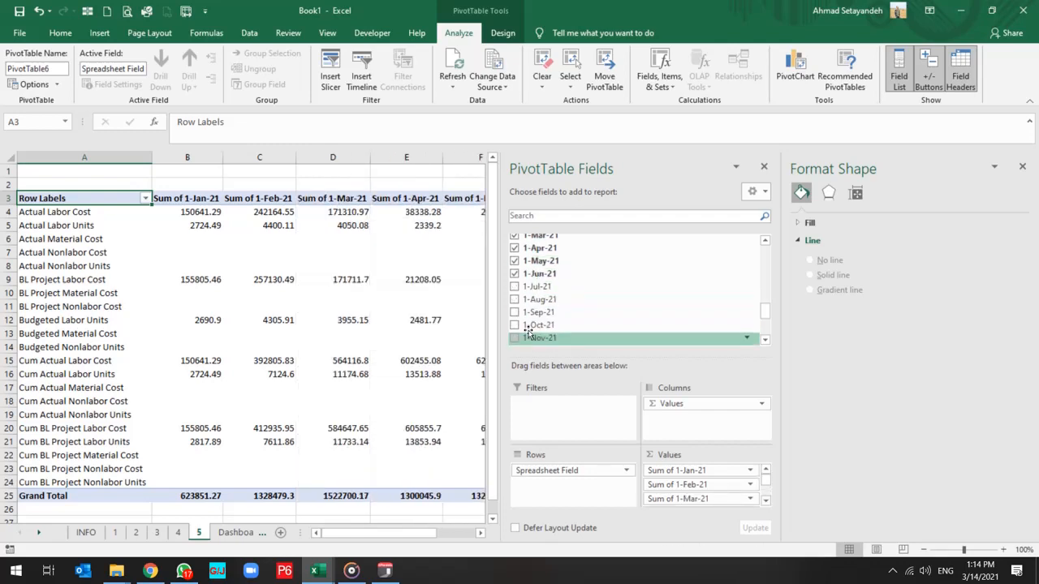
{"action": "left_click", "coordinate": [515, 287]}
{"action": "left_click", "coordinate": [514, 300]}
{"action": "left_click", "coordinate": [515, 312]}
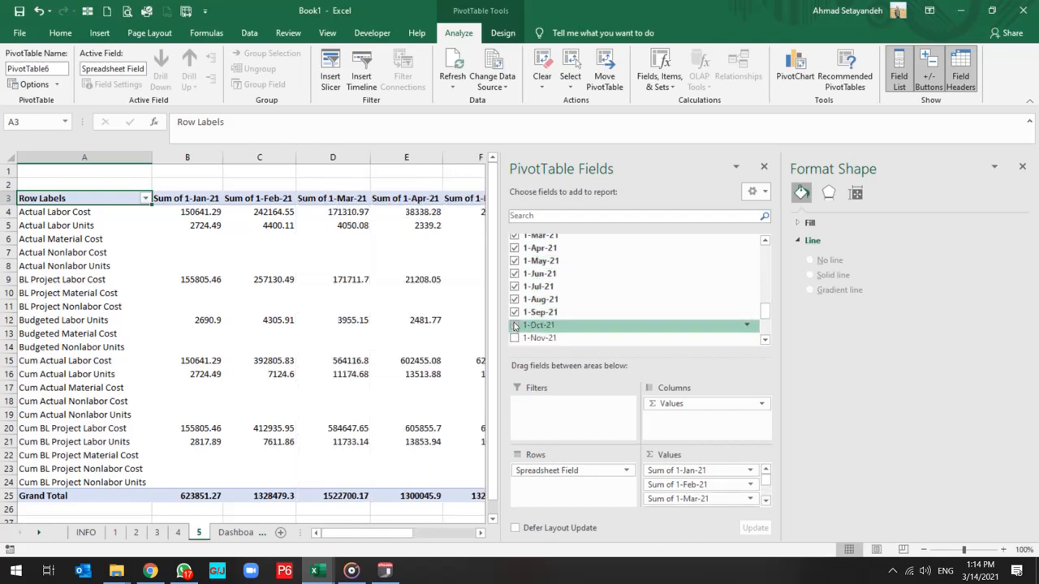
{"action": "left_click", "coordinate": [515, 324]}
{"action": "left_click", "coordinate": [515, 340]}
{"action": "scroll", "coordinate": [515, 338], "scroll_direction": "down", "scroll_amount": 5}
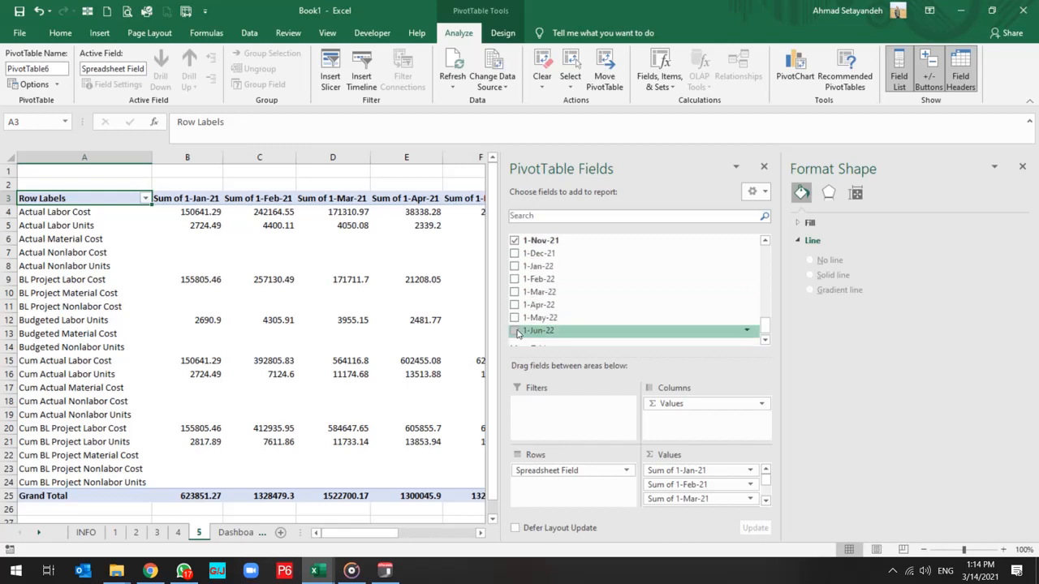
{"action": "left_click", "coordinate": [515, 254]}
{"action": "left_click", "coordinate": [515, 266]}
{"action": "left_click", "coordinate": [514, 279]}
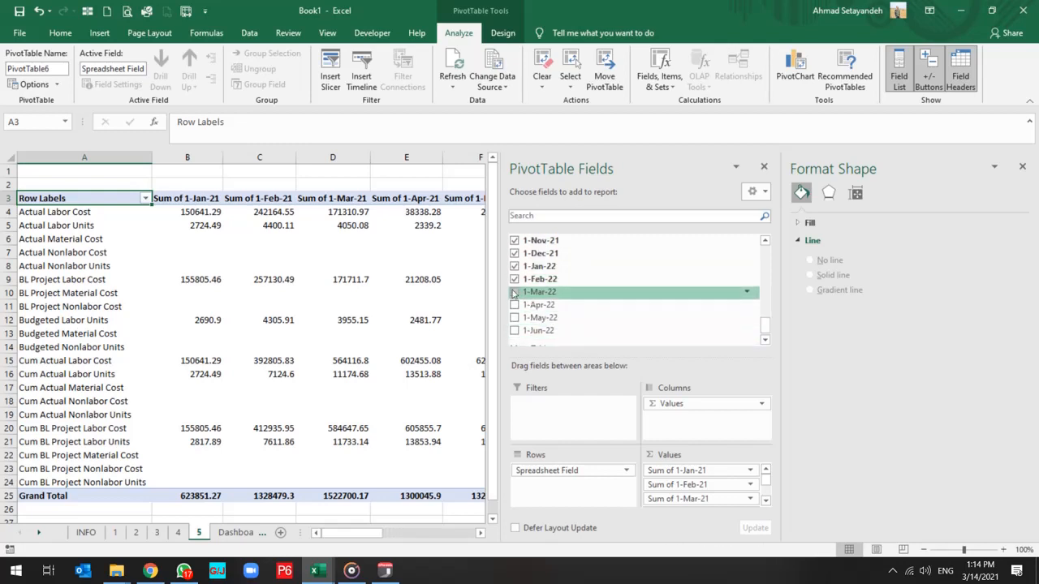
{"action": "left_click", "coordinate": [515, 292]}
{"action": "left_click", "coordinate": [515, 305]}
{"action": "left_click", "coordinate": [514, 317]}
{"action": "left_click", "coordinate": [514, 330]}
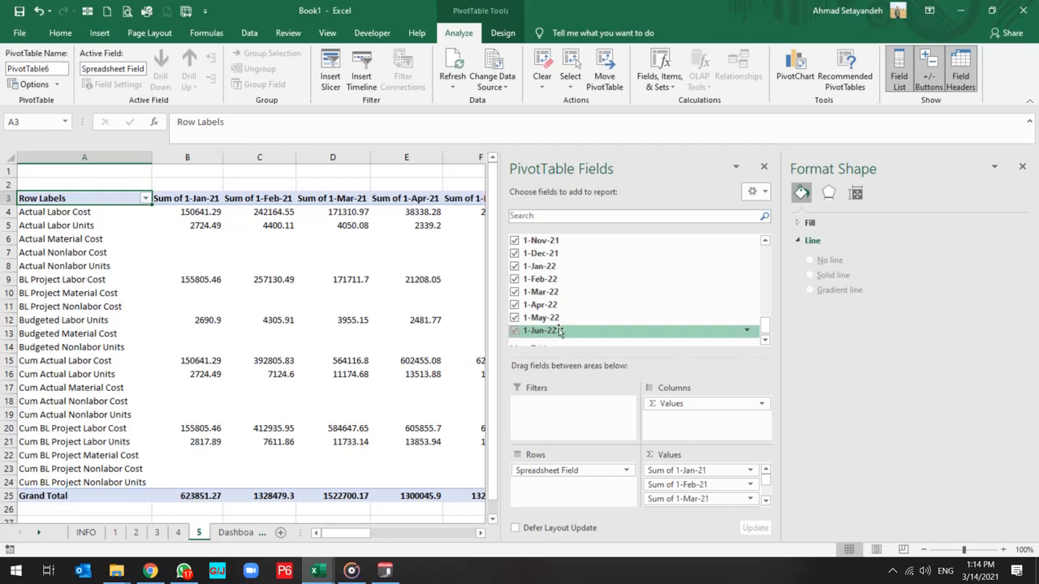
{"action": "scroll", "coordinate": [595, 329], "scroll_direction": "down", "scroll_amount": 1}
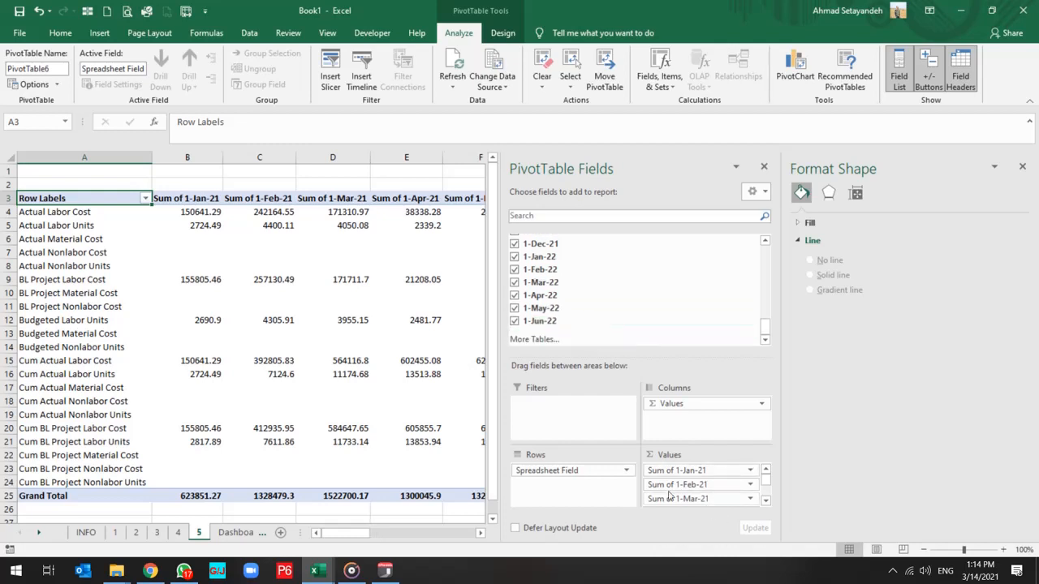
In the PivotTable's row labels filter, clear all items and include only Actual Nonlabor Units and Budgeted Nonlabor Units.
{"action": "left_click", "coordinate": [187, 279]}
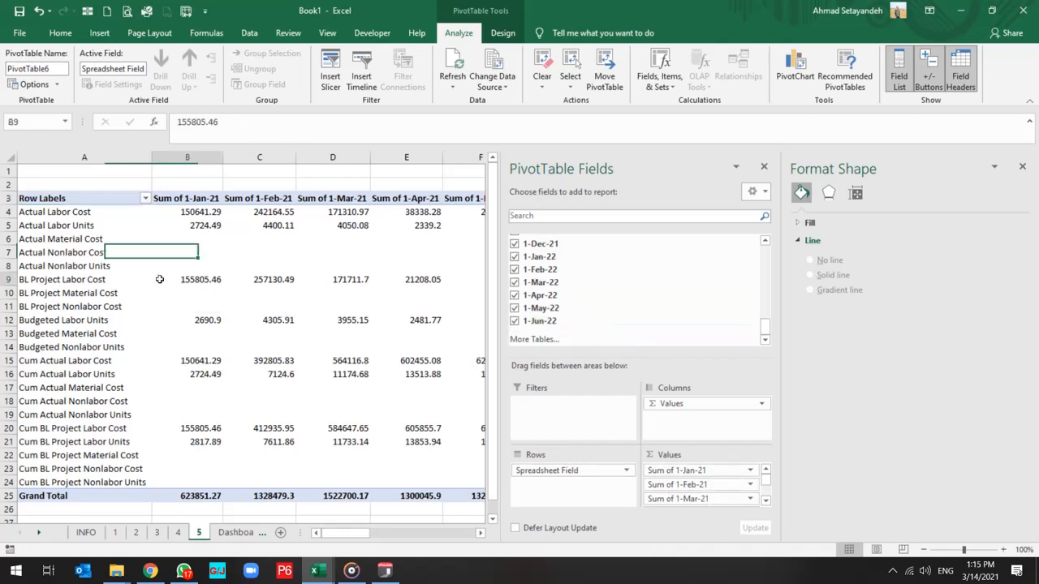
{"action": "left_click", "coordinate": [146, 199]}
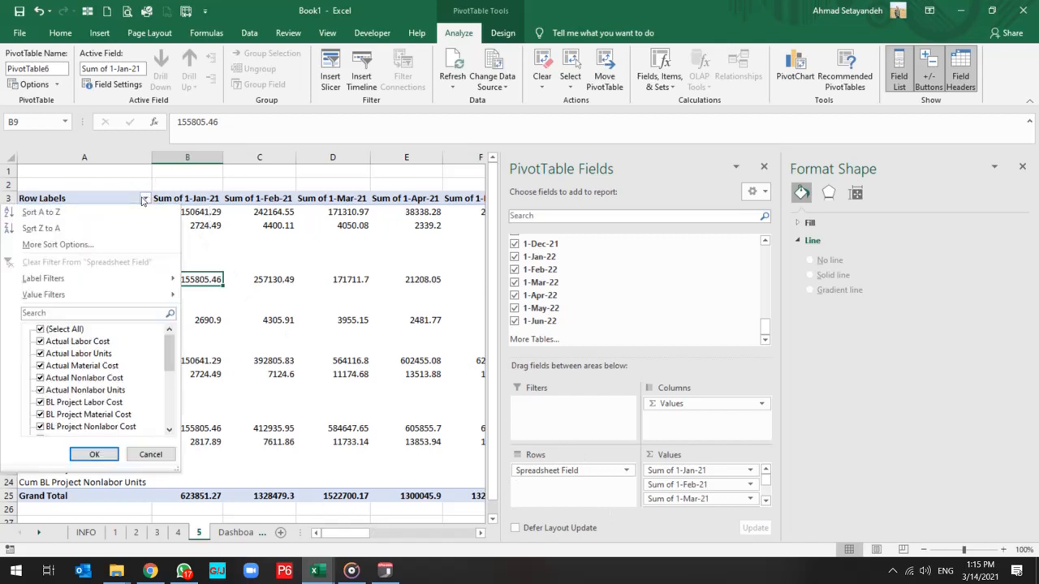
{"action": "left_click", "coordinate": [56, 329]}
{"action": "left_click", "coordinate": [42, 329]}
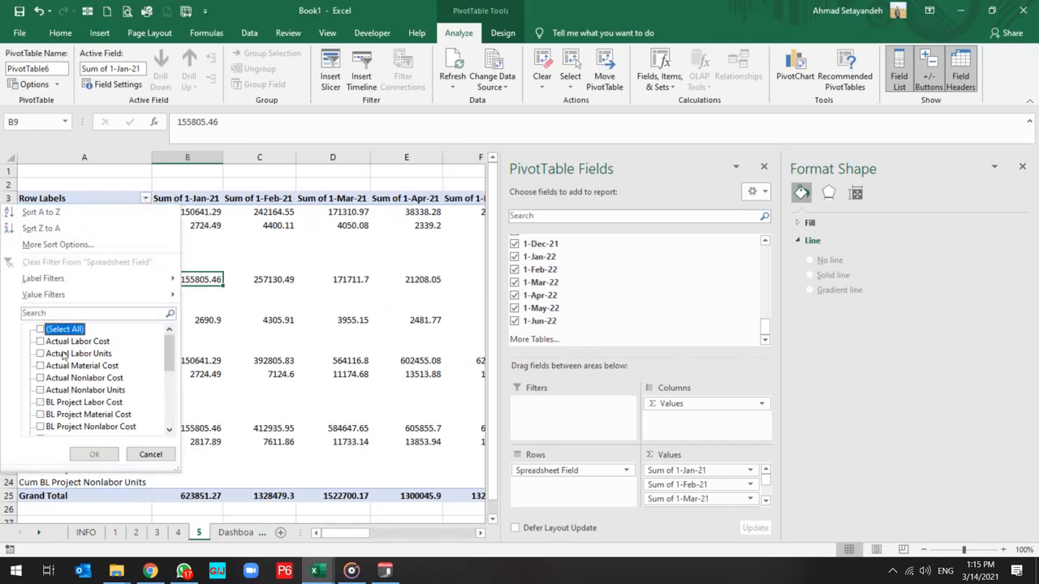
{"action": "left_click", "coordinate": [65, 355]}
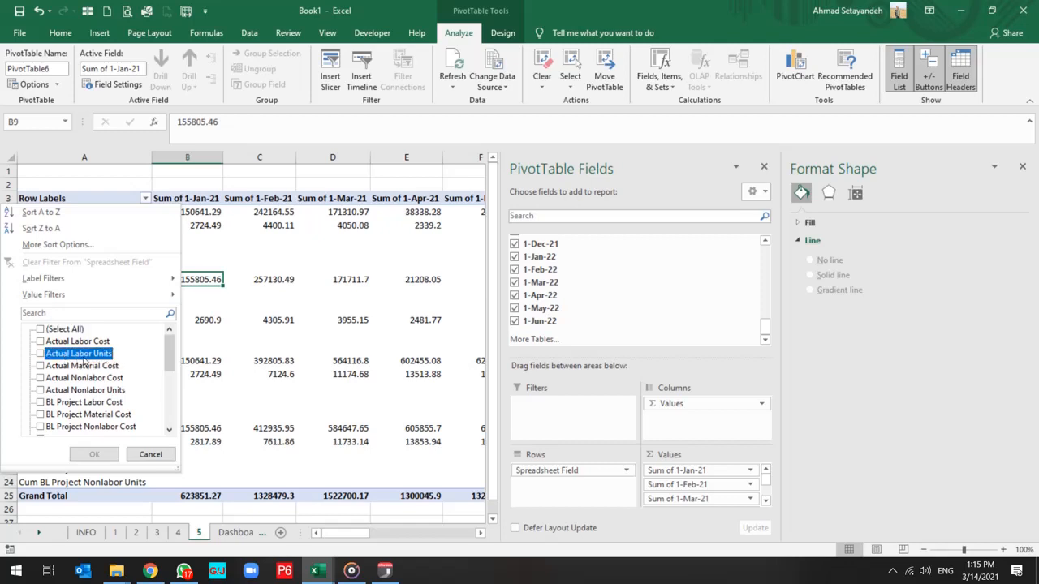
{"action": "left_click", "coordinate": [79, 378]}
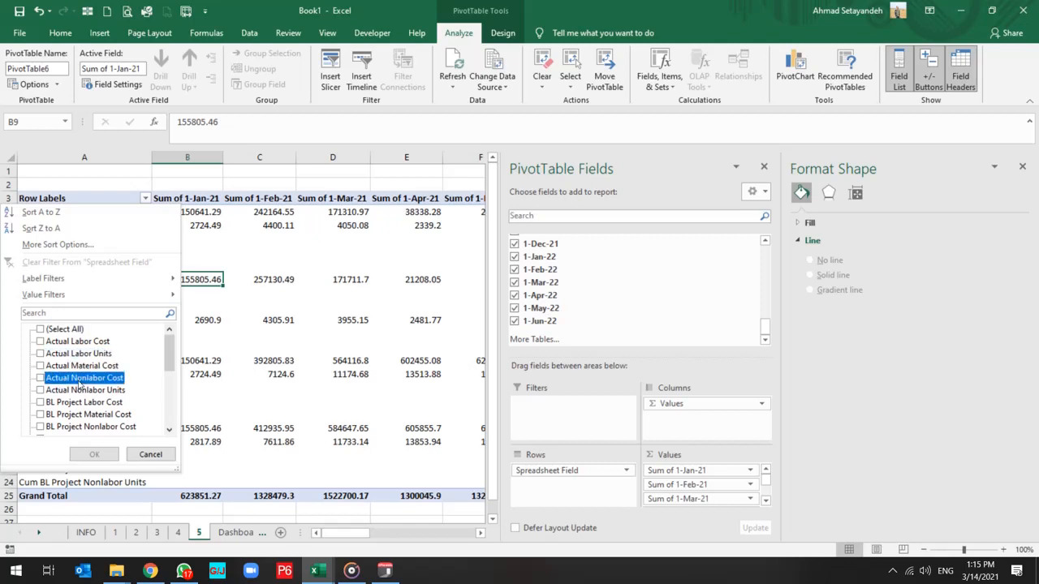
{"action": "left_click", "coordinate": [77, 391]}
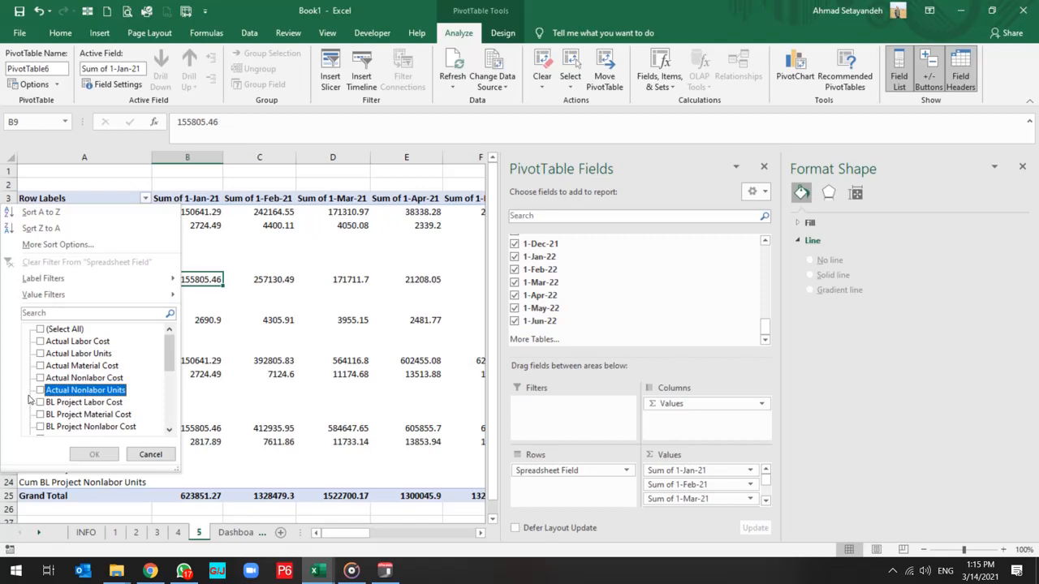
{"action": "left_click", "coordinate": [40, 392]}
{"action": "scroll", "coordinate": [73, 390], "scroll_direction": "down", "scroll_amount": 1}
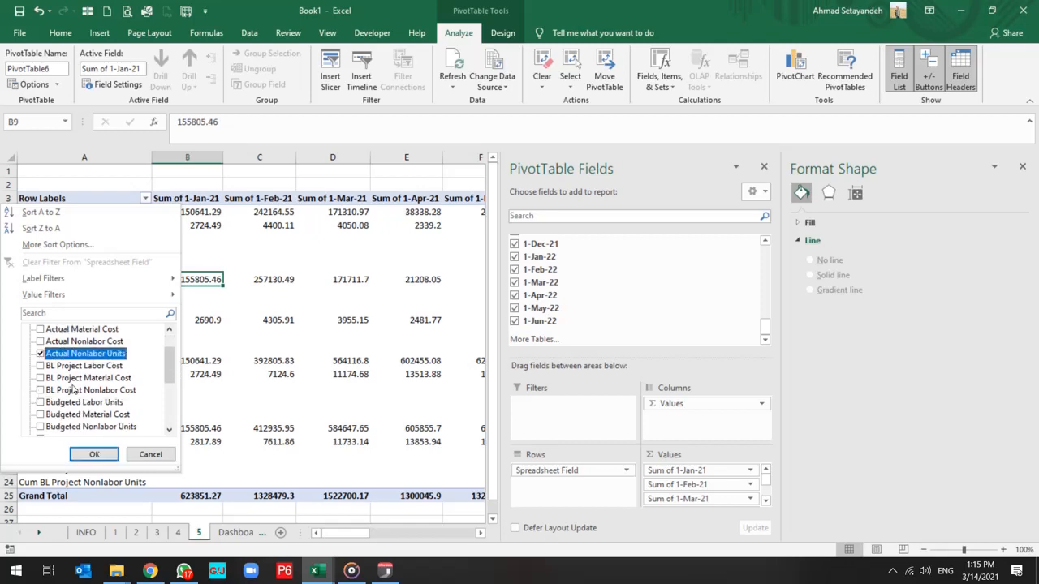
{"action": "scroll", "coordinate": [73, 390], "scroll_direction": "down", "scroll_amount": 1}
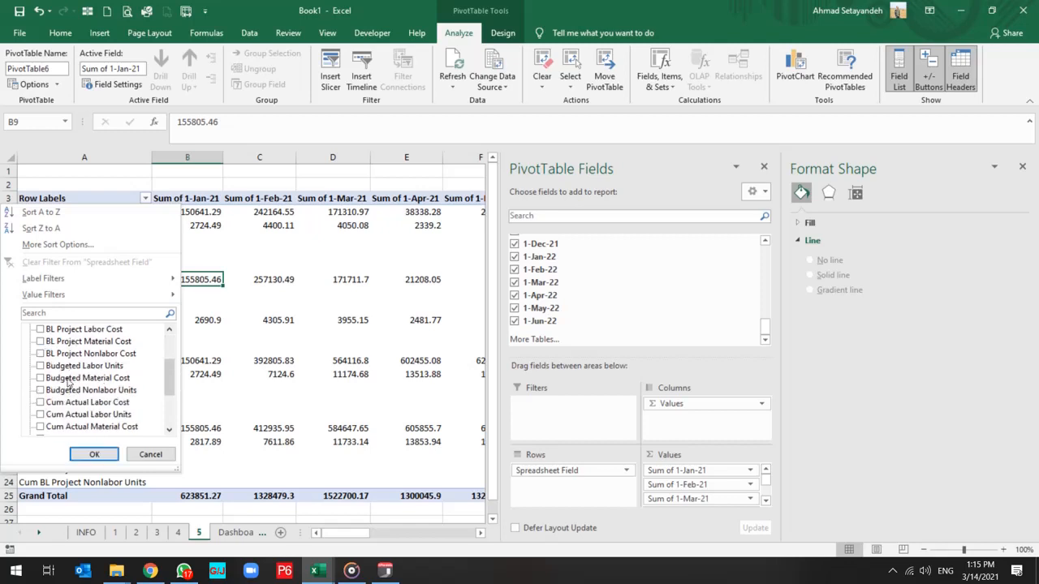
{"action": "left_click", "coordinate": [68, 391]}
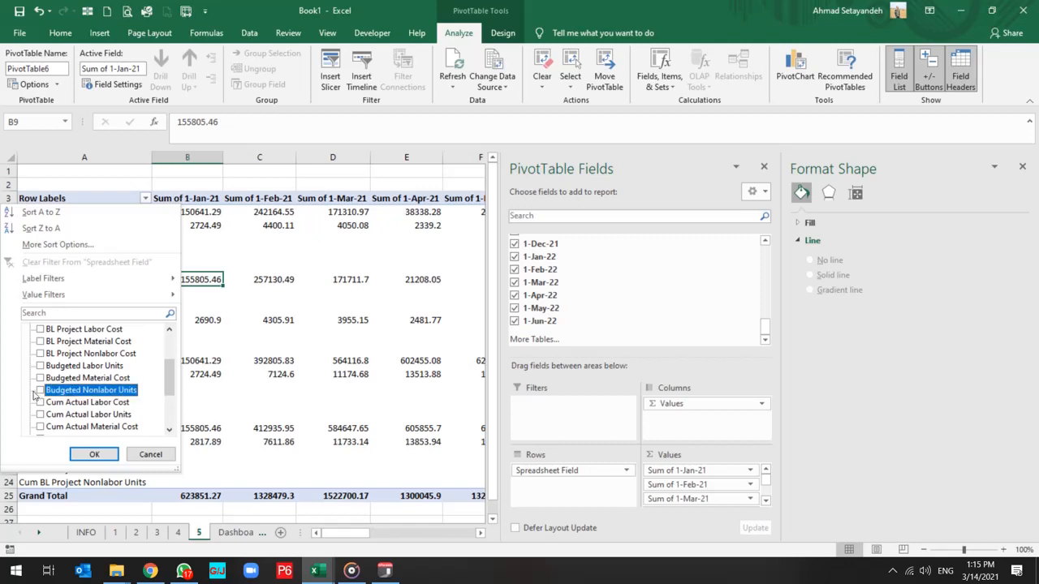
Also include Cum Actual Nonlabor Units and Cum BL Project Nonlabor Units in the row labels filter and apply it.
{"action": "scroll", "coordinate": [83, 391], "scroll_direction": "down", "scroll_amount": 2}
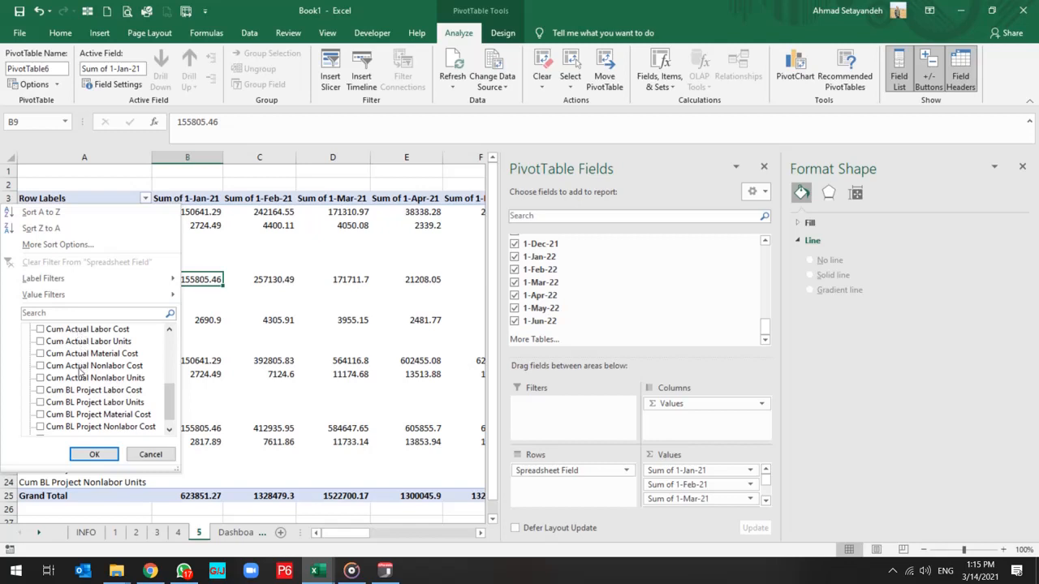
{"action": "left_click", "coordinate": [80, 369]}
{"action": "left_click", "coordinate": [73, 380]}
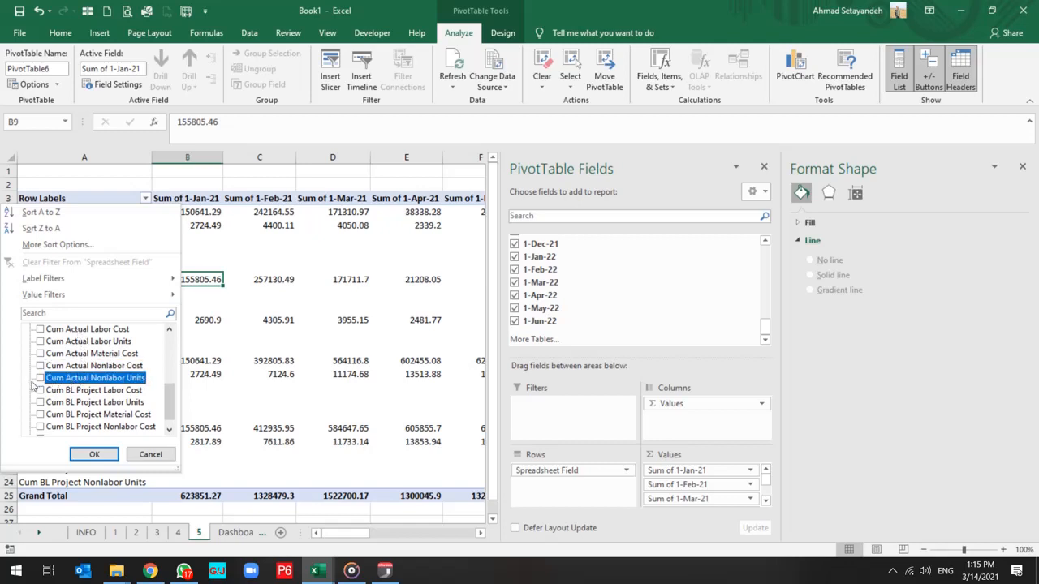
{"action": "left_click", "coordinate": [41, 379]}
{"action": "scroll", "coordinate": [89, 389], "scroll_direction": "down", "scroll_amount": 1}
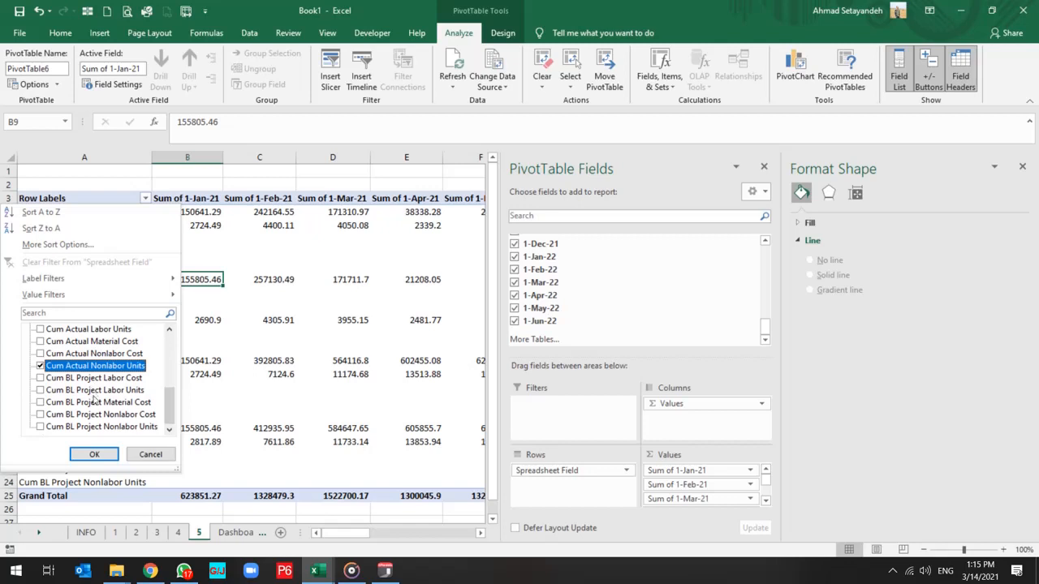
{"action": "left_click", "coordinate": [88, 429]}
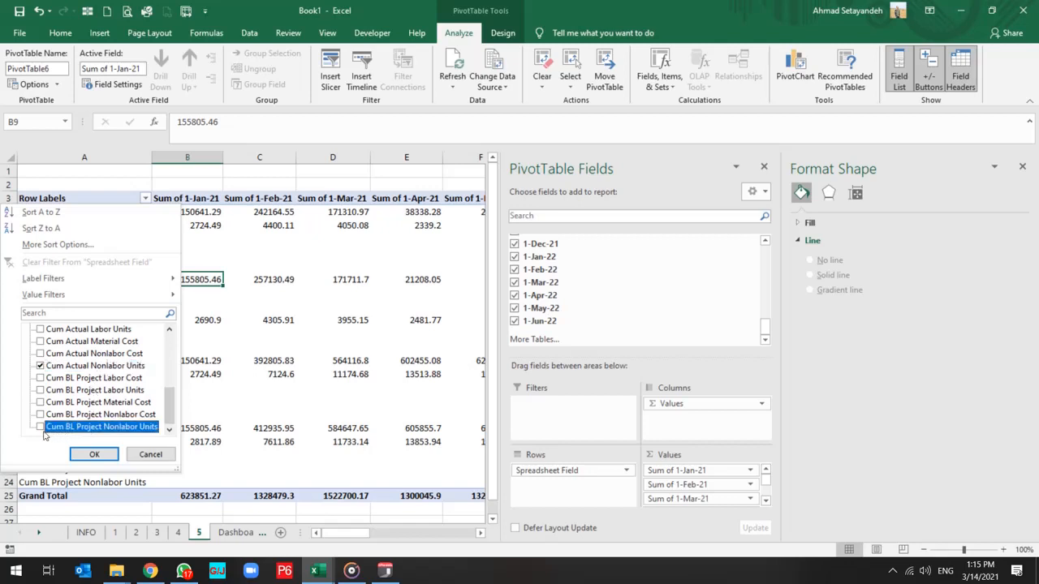
{"action": "left_click", "coordinate": [41, 428]}
{"action": "left_click", "coordinate": [94, 454]}
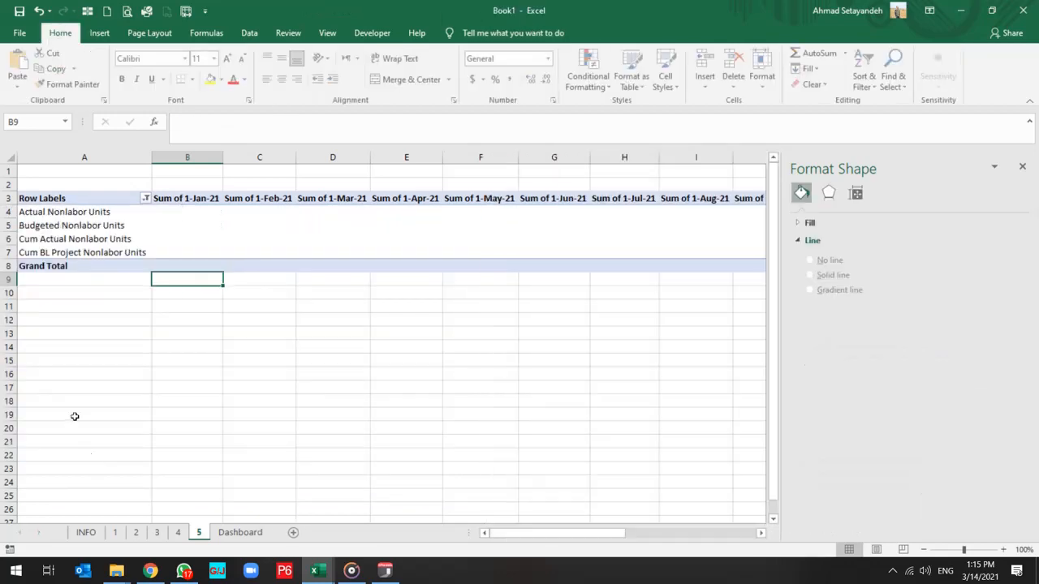
Remove the "Sum of" text from all monthly column headers of the PivotTable using Find and Replace.
{"action": "left_click", "coordinate": [182, 201]}
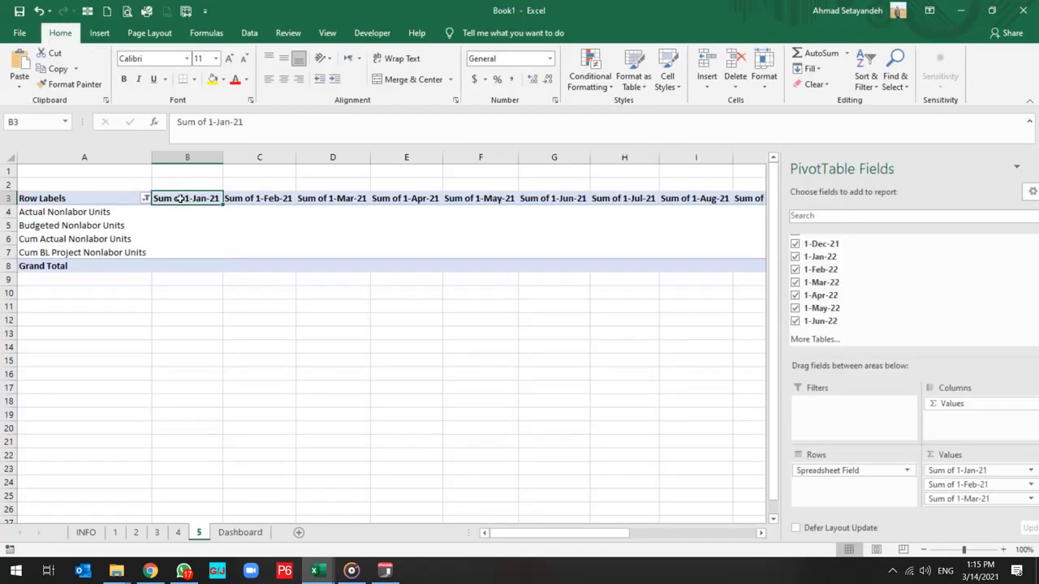
{"action": "key", "text": "ctrl+shift+Right"}
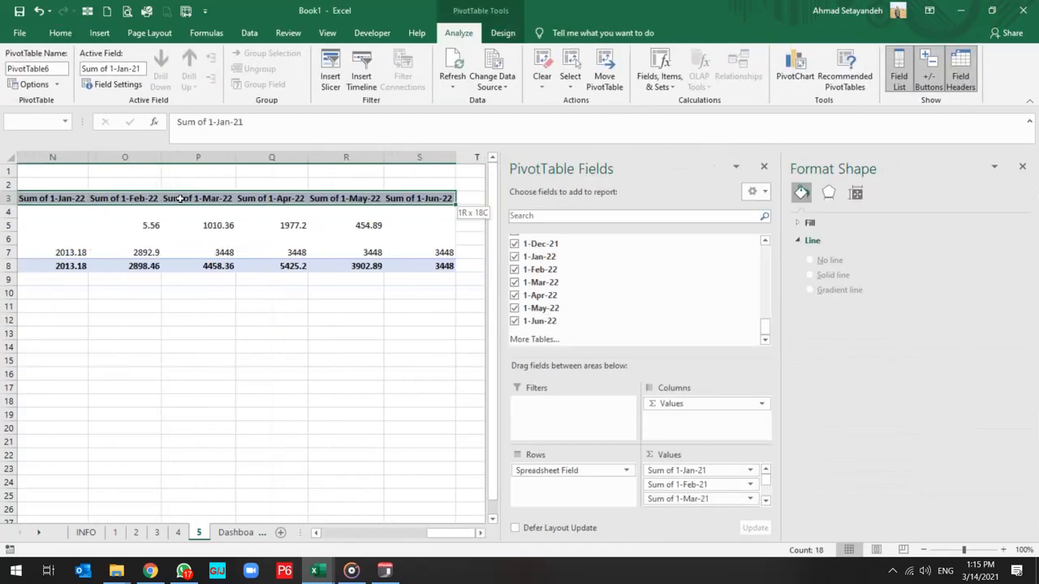
{"action": "key", "text": "ctrl+f"}
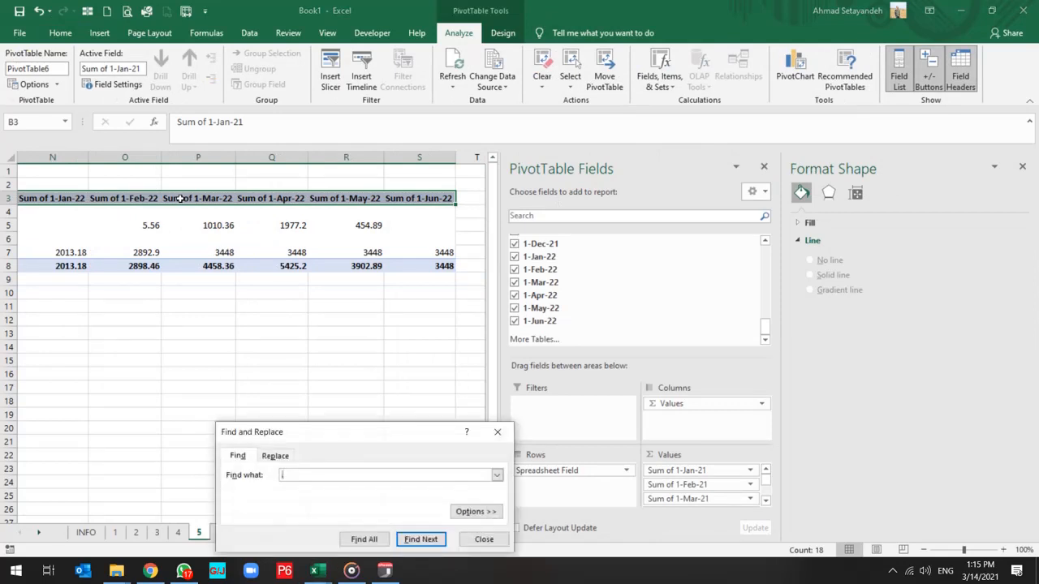
{"action": "left_click", "coordinate": [274, 456]}
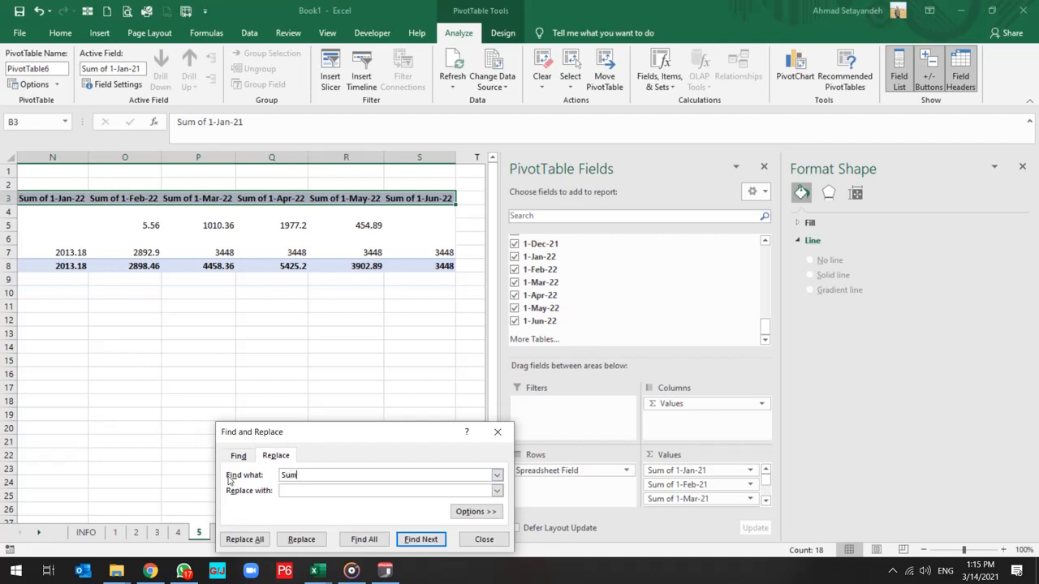
{"action": "left_click", "coordinate": [246, 539]}
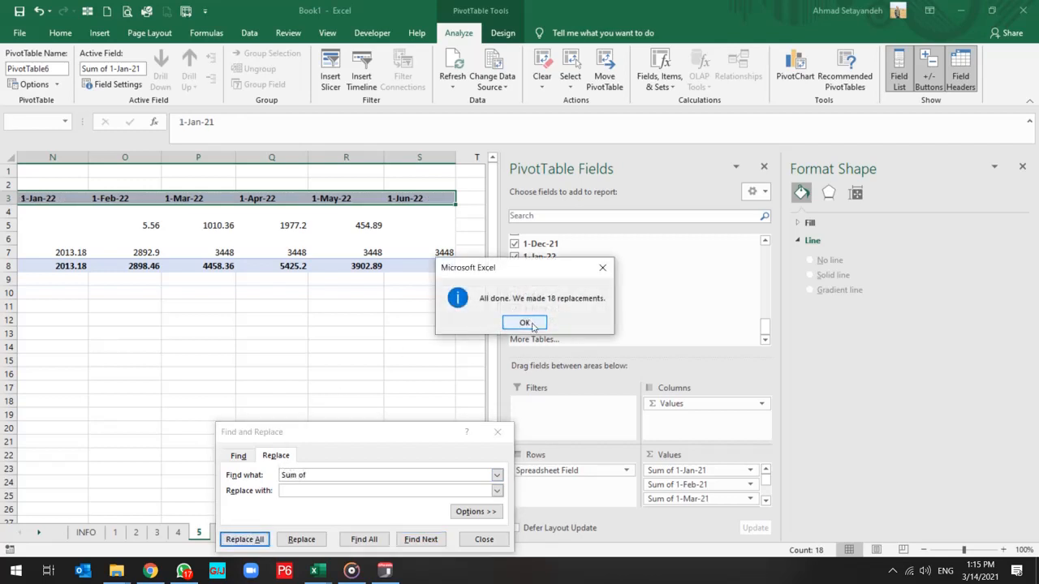
{"action": "left_click", "coordinate": [522, 322]}
{"action": "left_click", "coordinate": [483, 539]}
{"action": "left_click", "coordinate": [346, 320]}
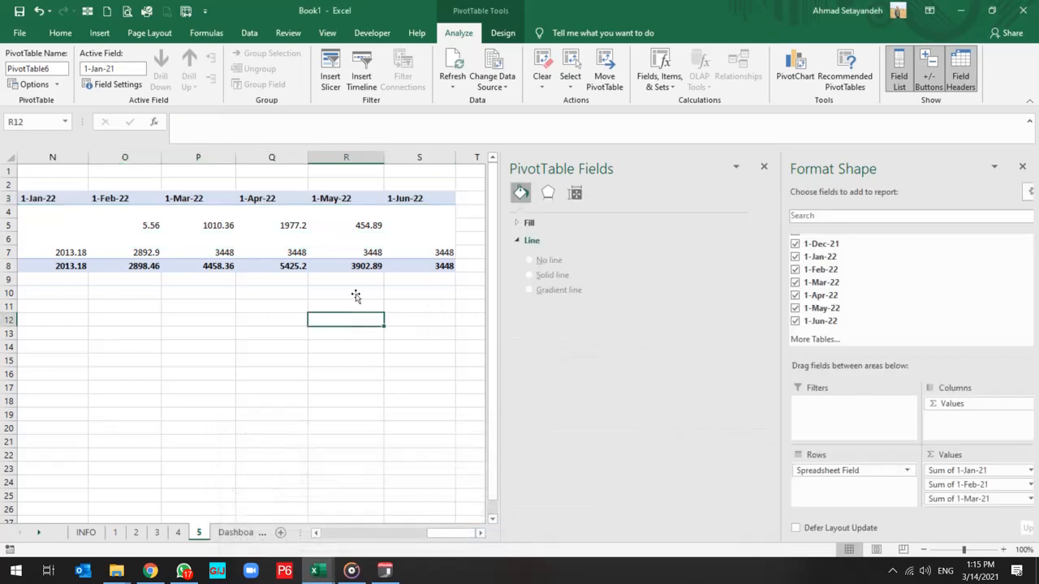
Insert a Clustered Column PivotChart from the PivotTable on sheet 5 and hide all its field buttons.
{"action": "left_click", "coordinate": [410, 194]}
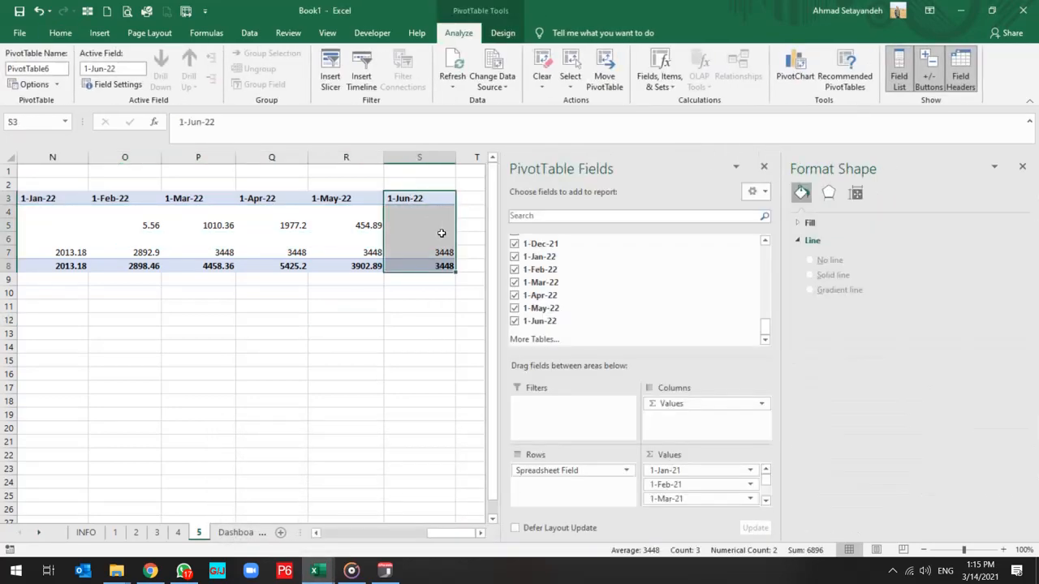
{"action": "key", "text": "Home"}
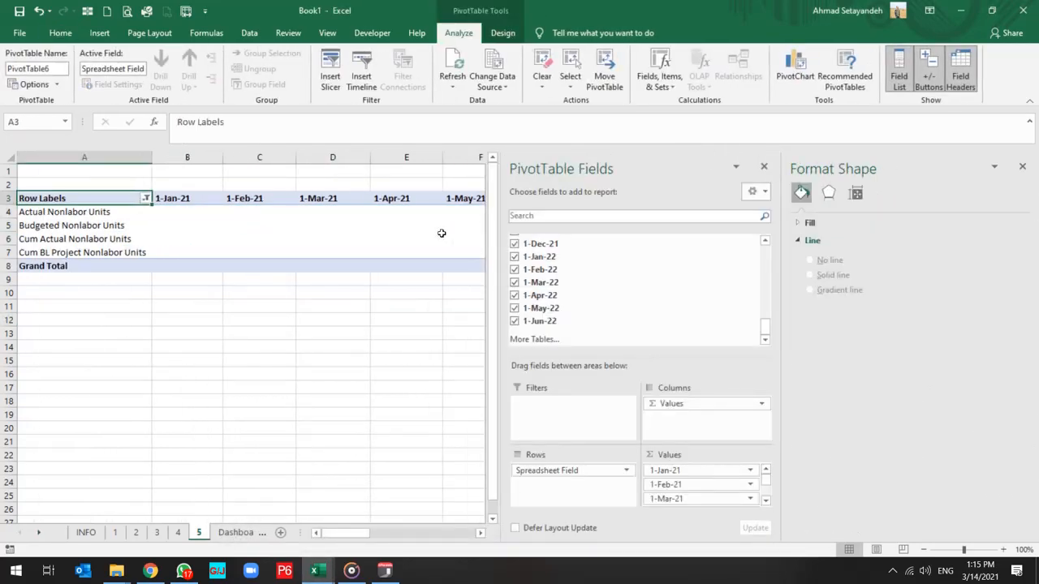
{"action": "left_click", "coordinate": [780, 71]}
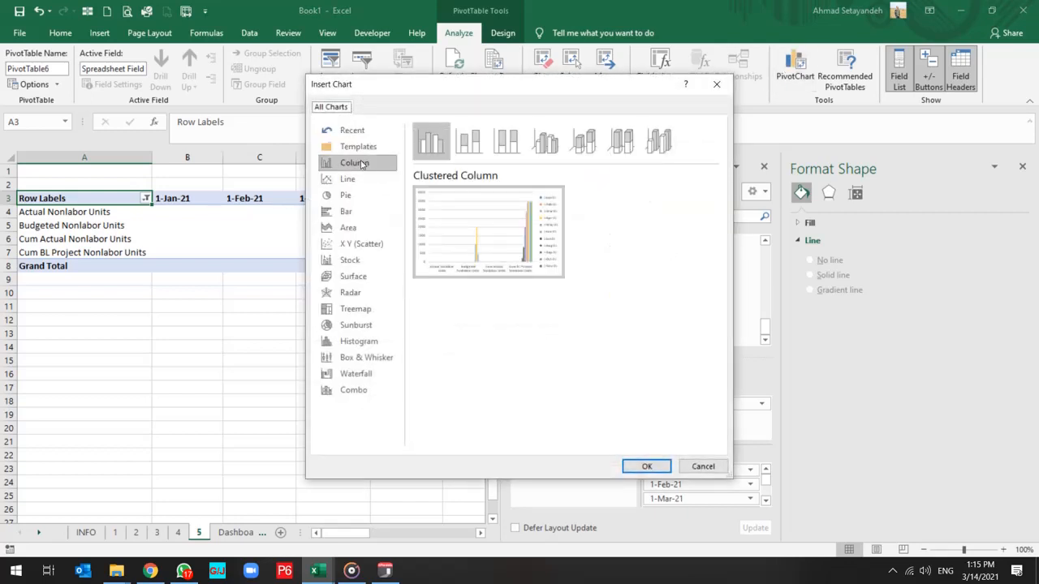
{"action": "left_click", "coordinate": [647, 465]}
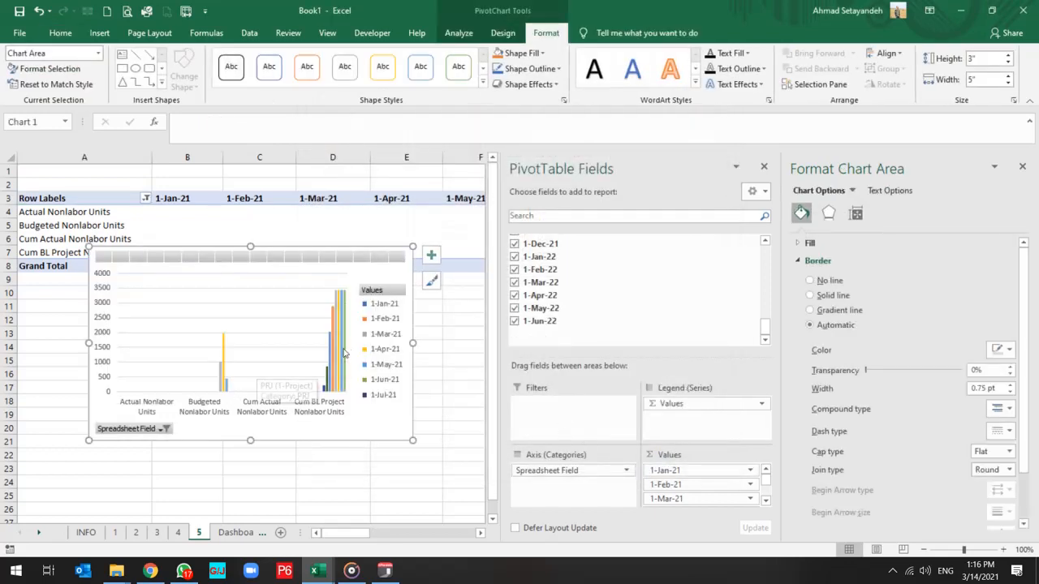
{"action": "right_click", "coordinate": [388, 303]}
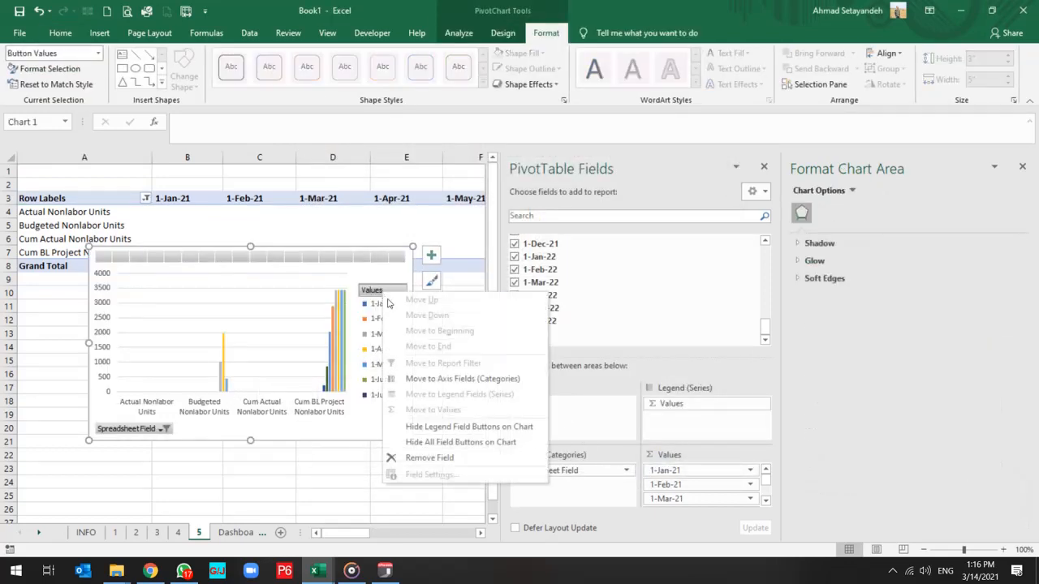
{"action": "left_click", "coordinate": [437, 442]}
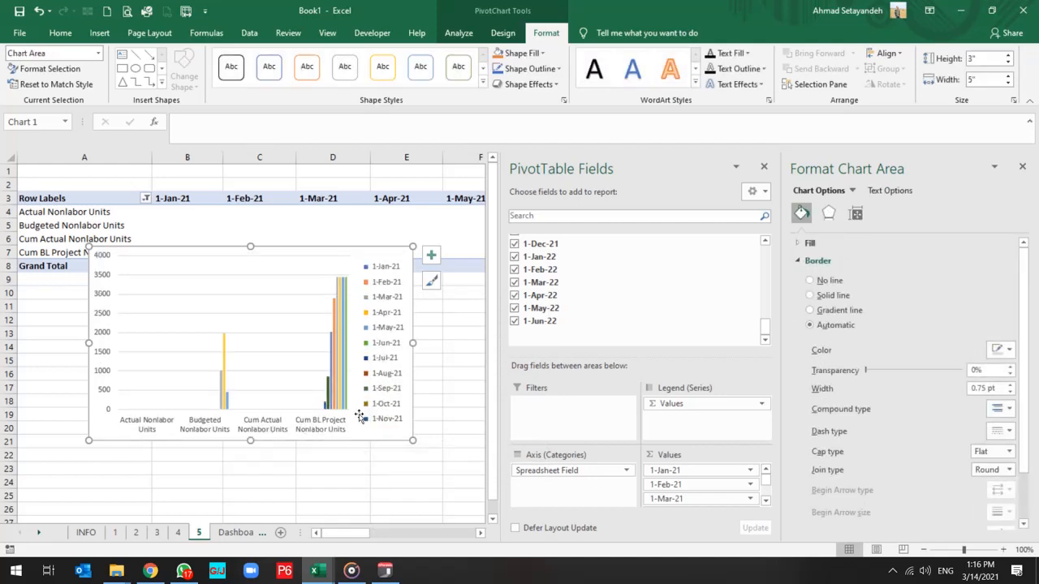
Switch the PivotChart's rows and columns so the months form the horizontal axis and the nonlabor fields form the series.
{"action": "right_click", "coordinate": [290, 332]}
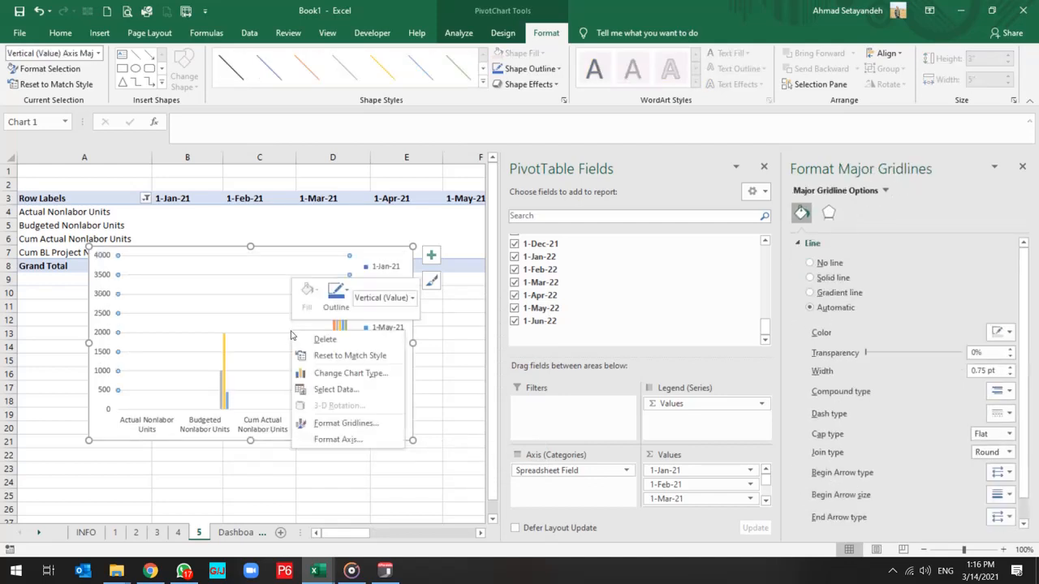
{"action": "left_click", "coordinate": [324, 390]}
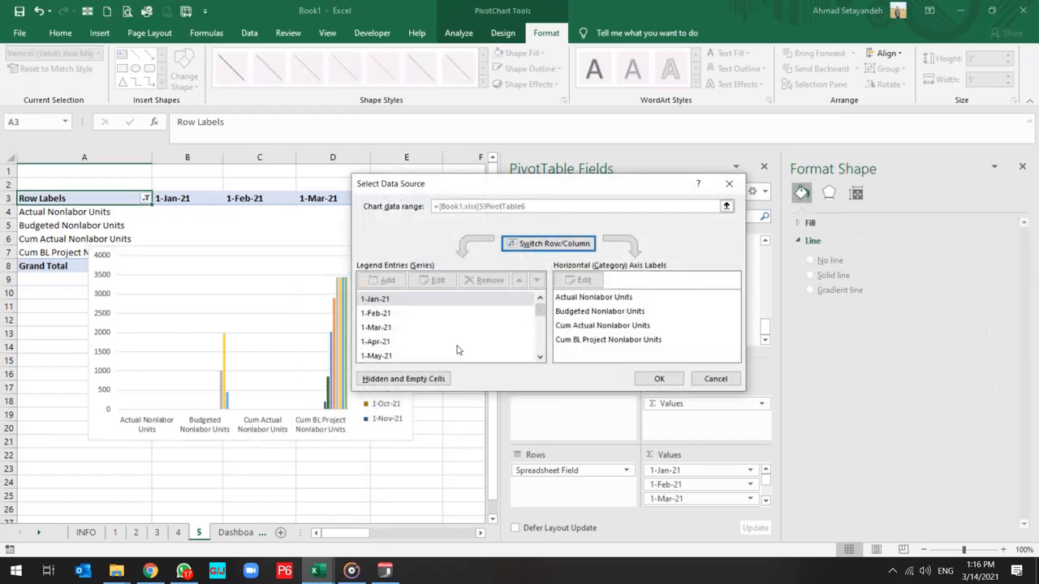
{"action": "left_click", "coordinate": [564, 245]}
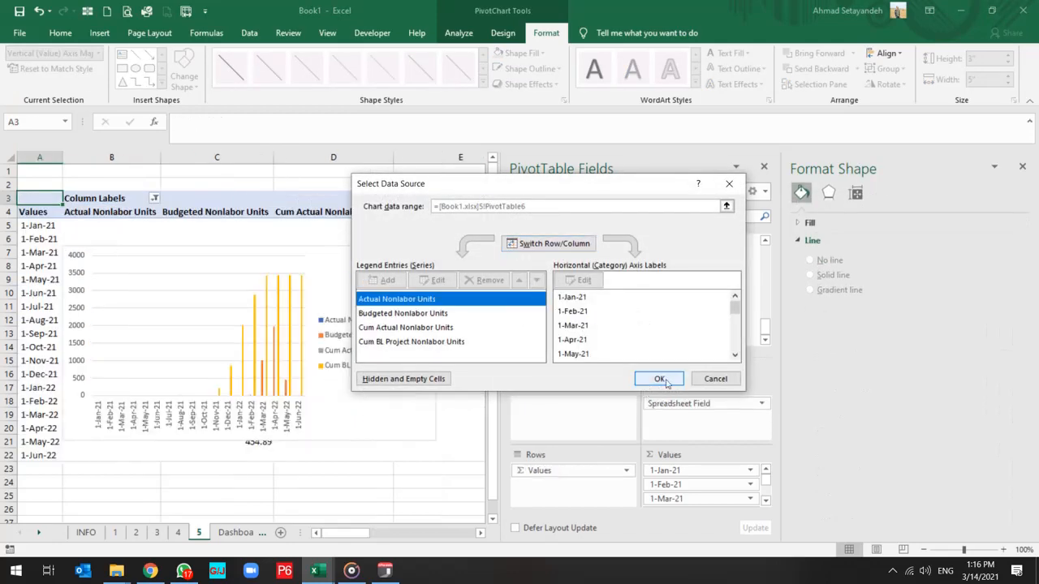
{"action": "left_click", "coordinate": [660, 378]}
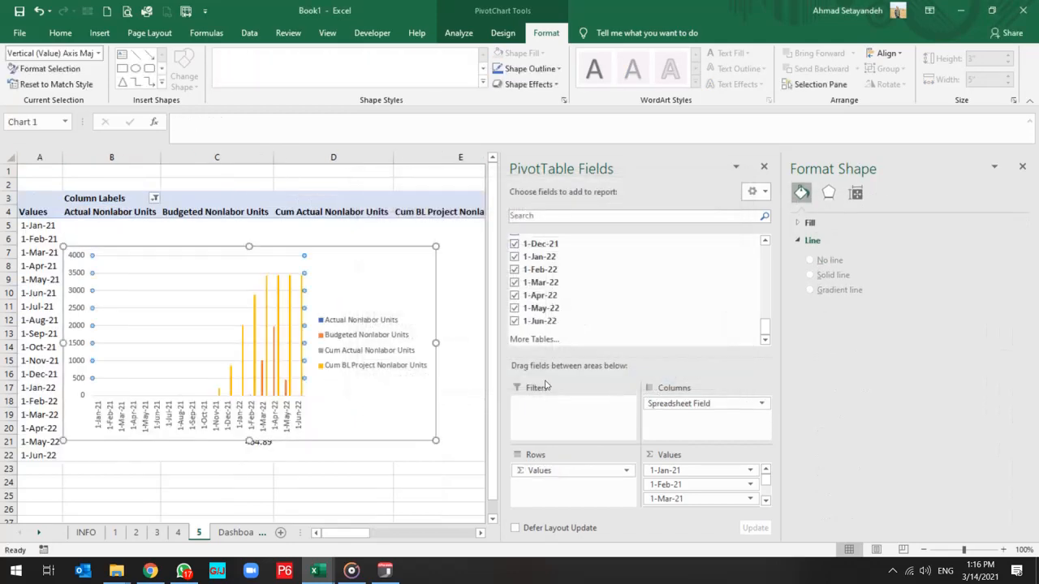
Cut the nonlabor units PivotChart from sheet 5 and paste it below the Labor Unit - S_Curve chart on the Dashboard sheet.
{"action": "right_click", "coordinate": [390, 272]}
{"action": "left_click", "coordinate": [417, 240]}
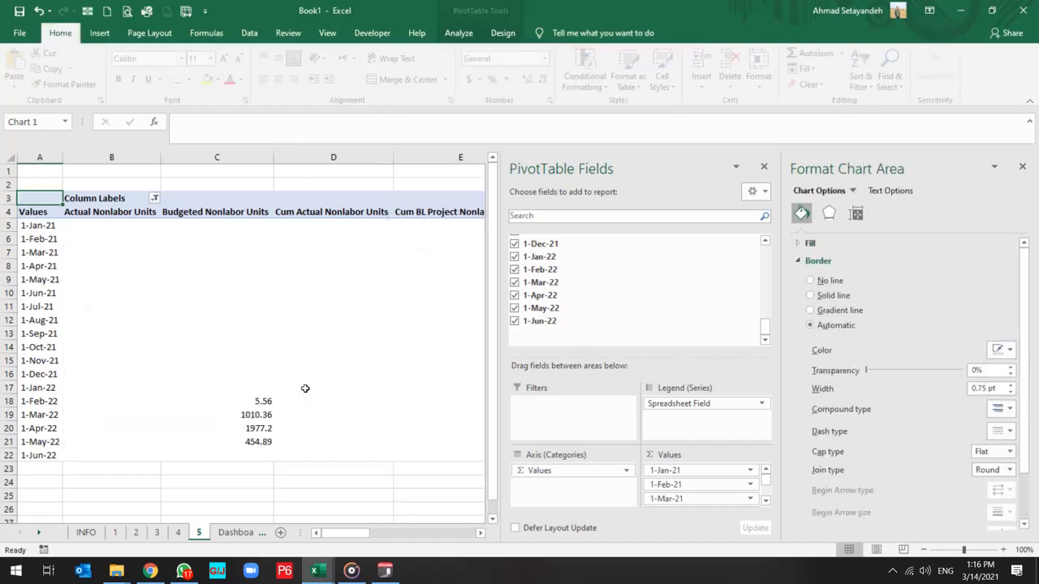
{"action": "left_click", "coordinate": [233, 535]}
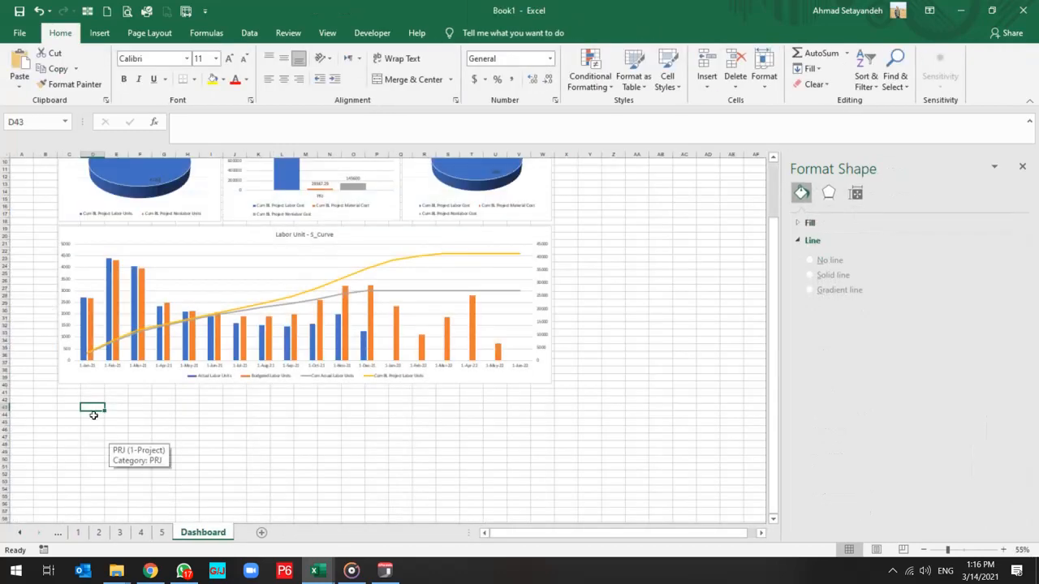
{"action": "left_click", "coordinate": [70, 392]}
{"action": "key", "text": "ctrl+v"}
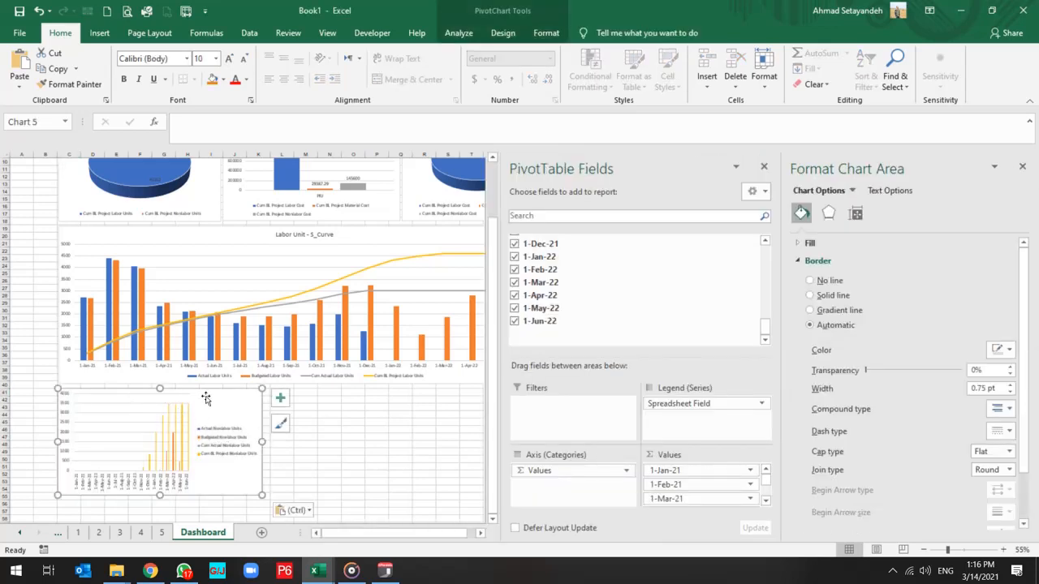
Match the nonlabor chart's height to the Labor Unit - S_Curve chart by overlaying them, and place it back directly beneath that chart.
{"action": "left_click_drag", "start_coordinate": [209, 398], "coordinate": [219, 233]}
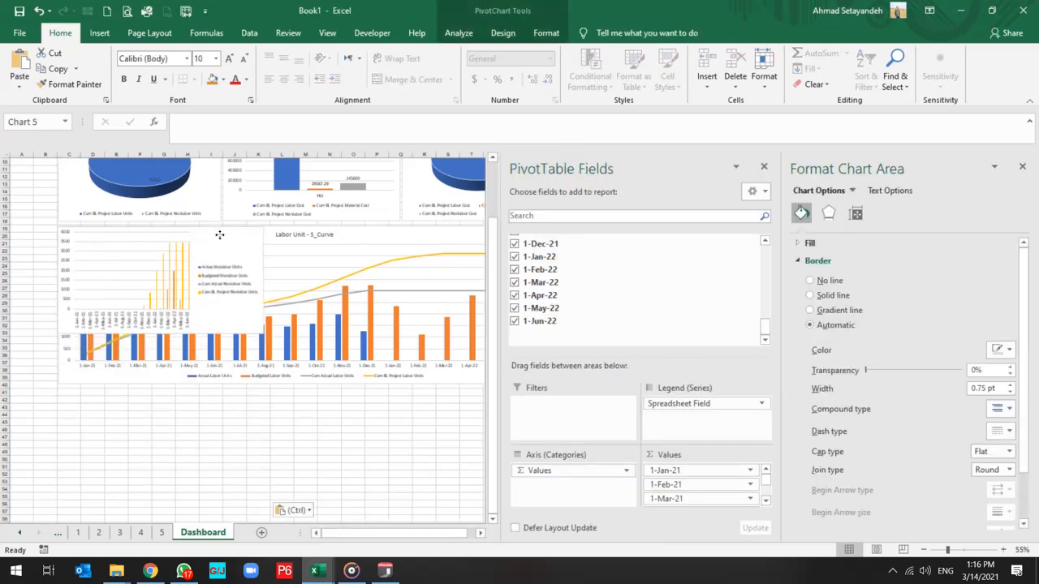
{"action": "left_click_drag", "start_coordinate": [160, 330], "coordinate": [162, 386]}
{"action": "left_click_drag", "start_coordinate": [235, 268], "coordinate": [237, 408]}
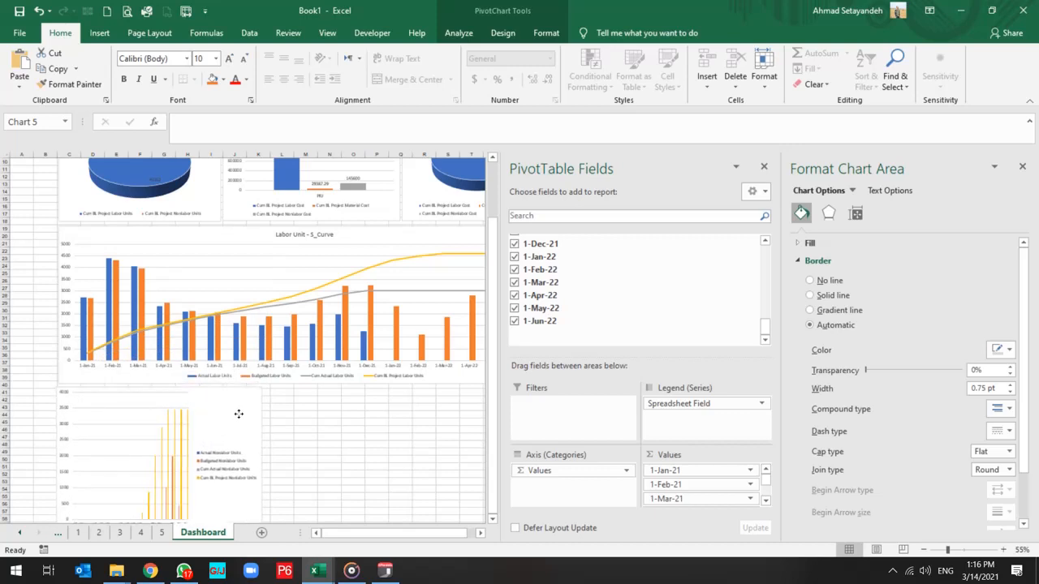
Widen the nonlabor chart to match the Labor Unit - S_Curve chart and plot its Cum BL Project Nonlabor Units series on the secondary axis.
{"action": "scroll", "coordinate": [347, 438], "scroll_direction": "down", "scroll_amount": 1}
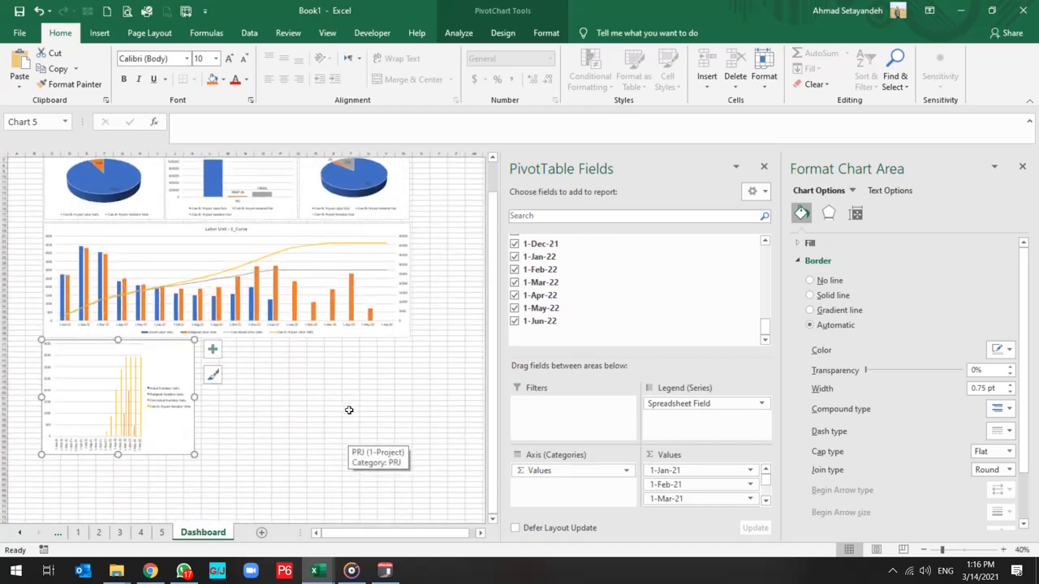
{"action": "left_click_drag", "start_coordinate": [194, 398], "coordinate": [409, 396]}
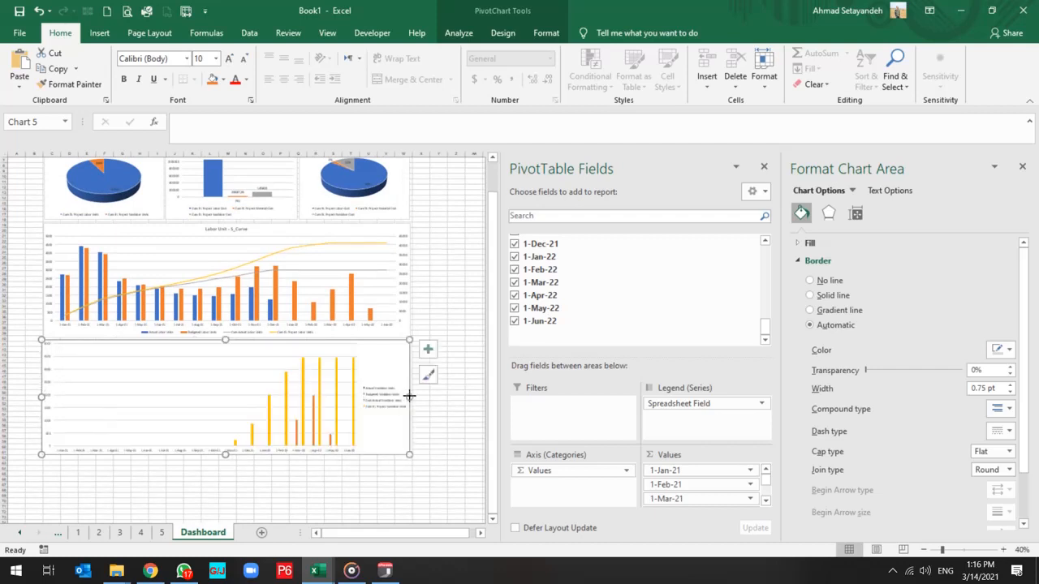
{"action": "left_click", "coordinate": [321, 381]}
{"action": "right_click", "coordinate": [320, 379]}
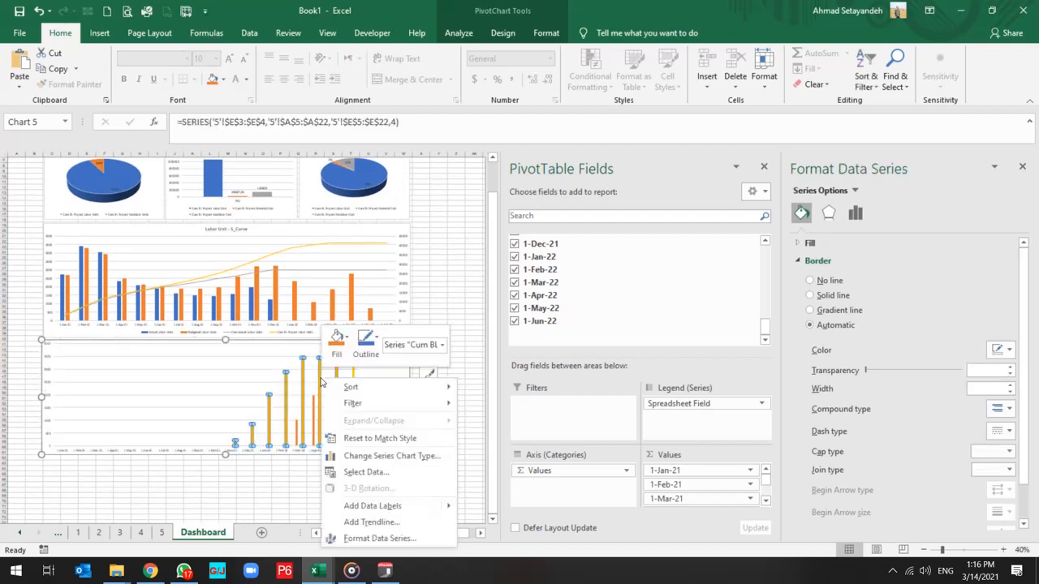
{"action": "left_click", "coordinate": [364, 539]}
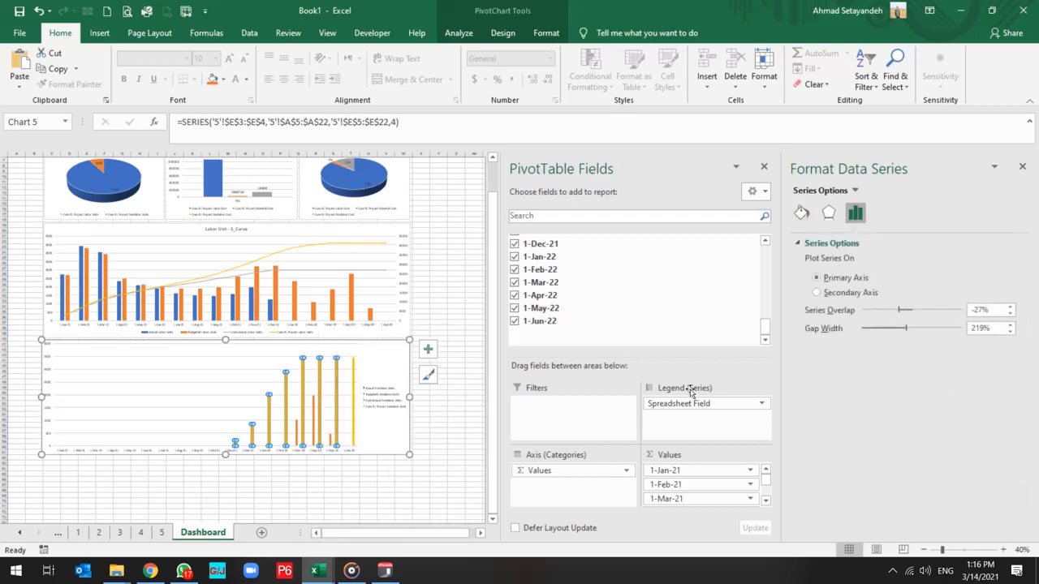
{"action": "left_click", "coordinate": [839, 296]}
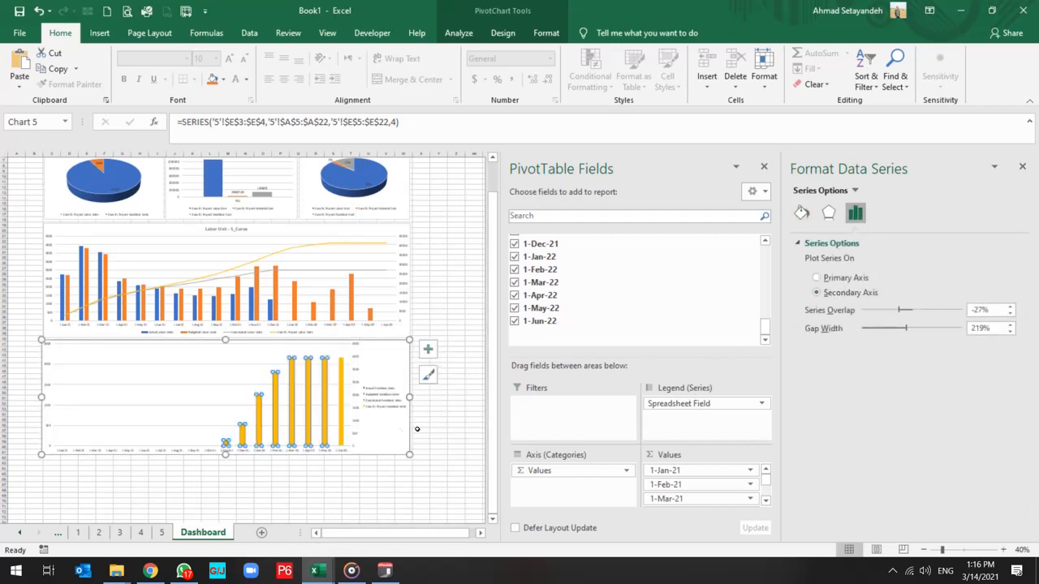
Make the nonlabor chart a custom combo, with both cumulative nonlabor series as Line and the Cum Actual series also on the secondary axis.
{"action": "left_click", "coordinate": [548, 35]}
{"action": "left_click", "coordinate": [503, 33]}
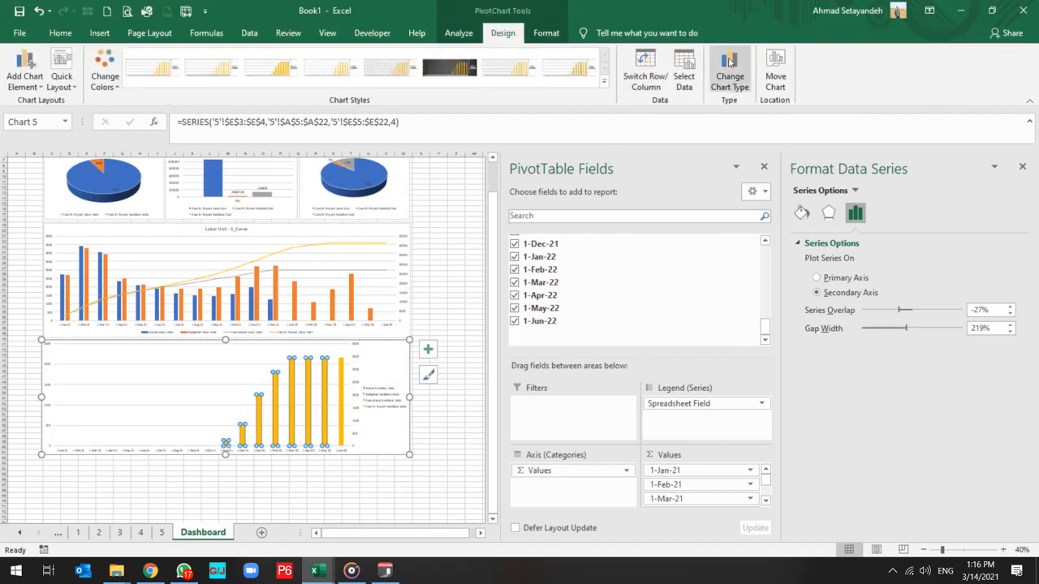
{"action": "scroll", "coordinate": [542, 414], "scroll_direction": "down", "scroll_amount": 1}
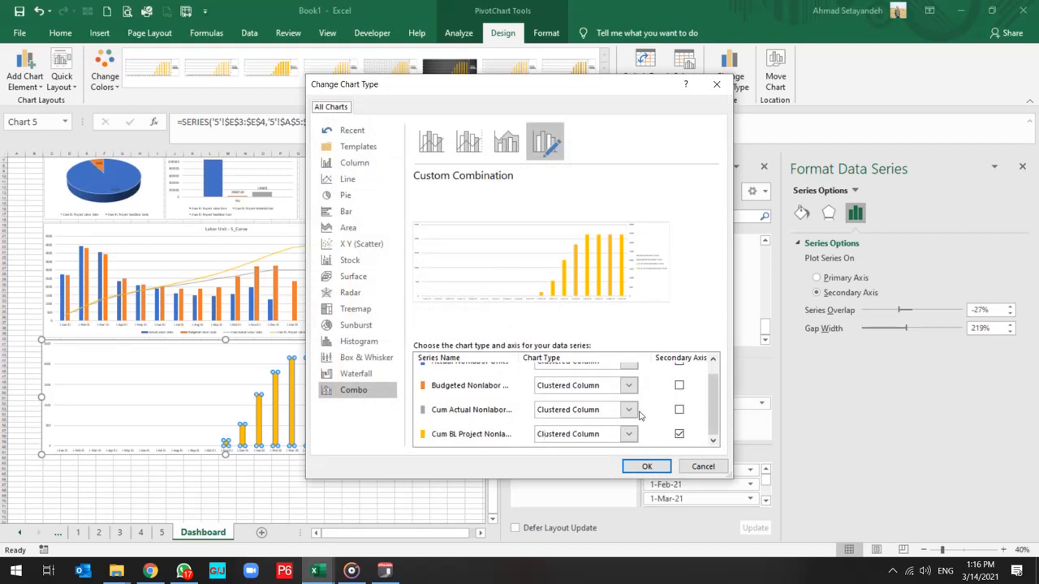
{"action": "left_click", "coordinate": [679, 410]}
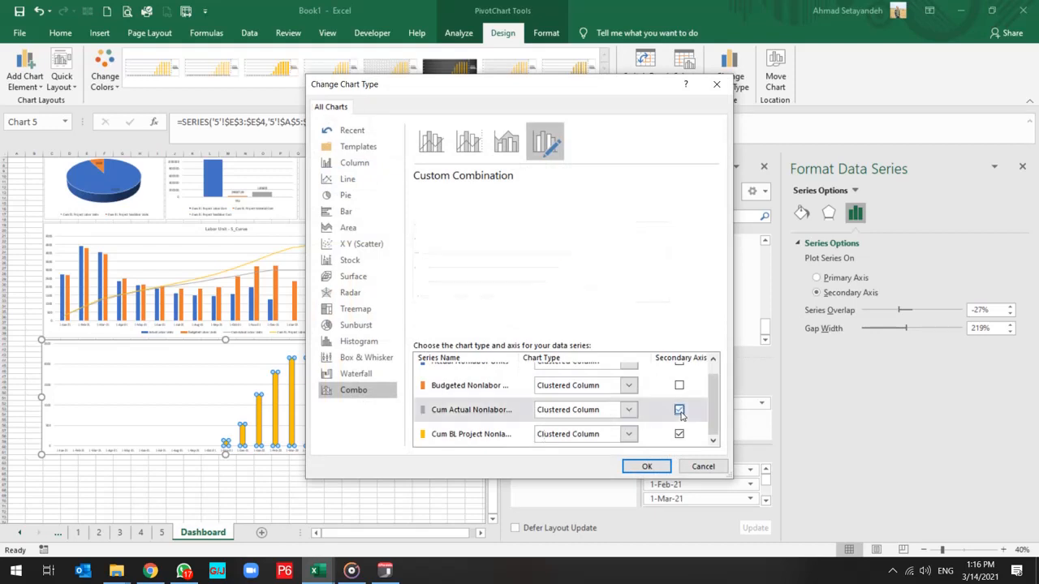
{"action": "left_click", "coordinate": [586, 413]}
{"action": "left_click", "coordinate": [573, 283]}
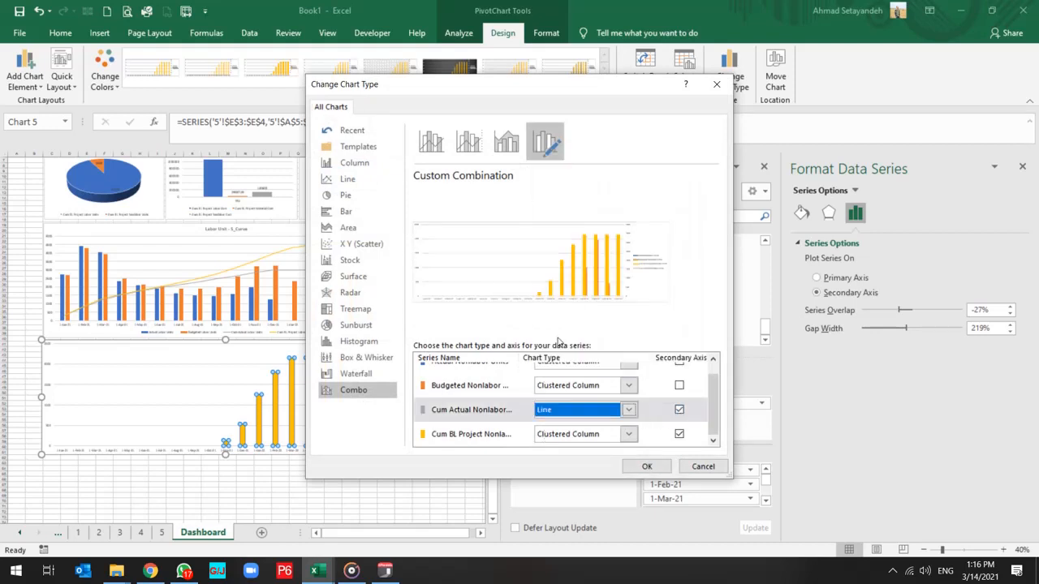
{"action": "left_click", "coordinate": [568, 435]}
{"action": "left_click", "coordinate": [555, 315]}
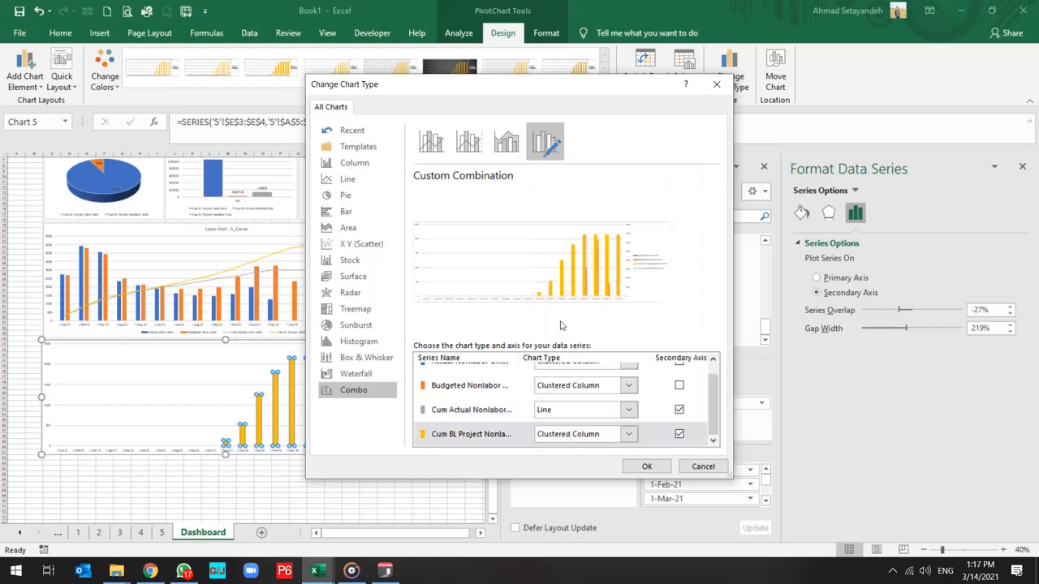
{"action": "left_click", "coordinate": [654, 470]}
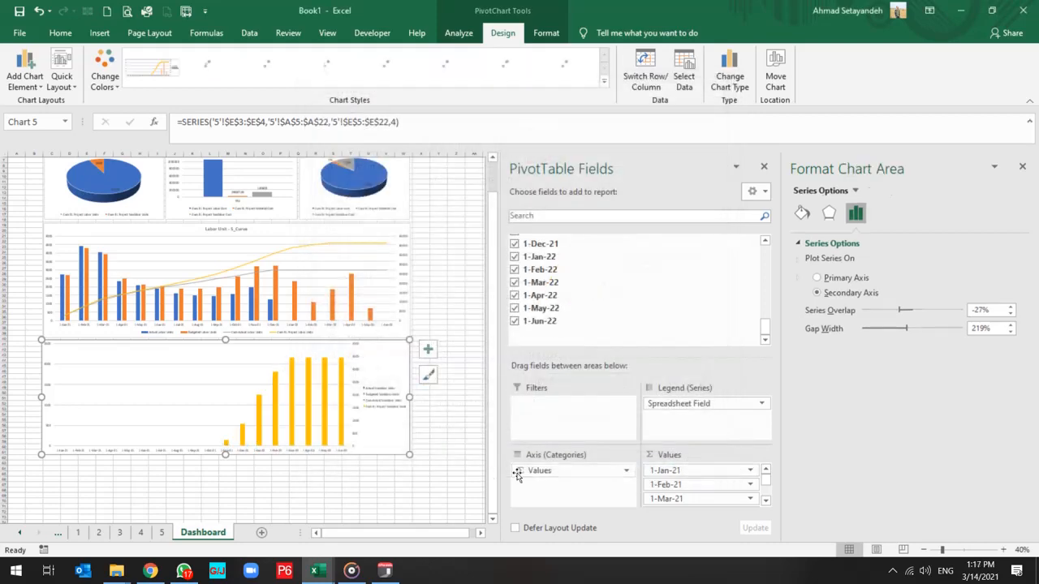
{"action": "left_click", "coordinate": [368, 490]}
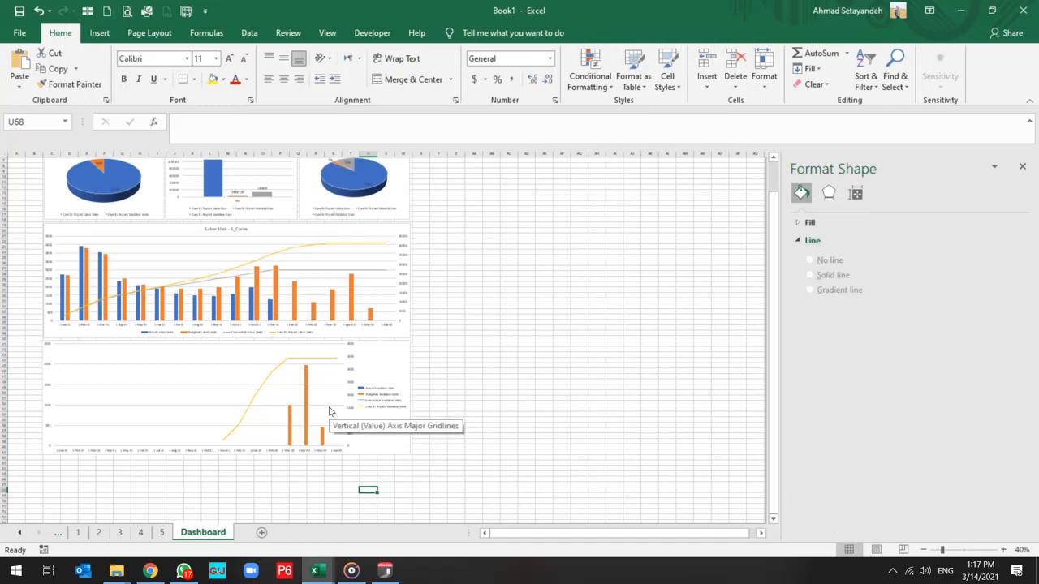
Set the nonlabor chart's legend position to Bottom so it sits beneath the plot area.
{"action": "left_click", "coordinate": [381, 390]}
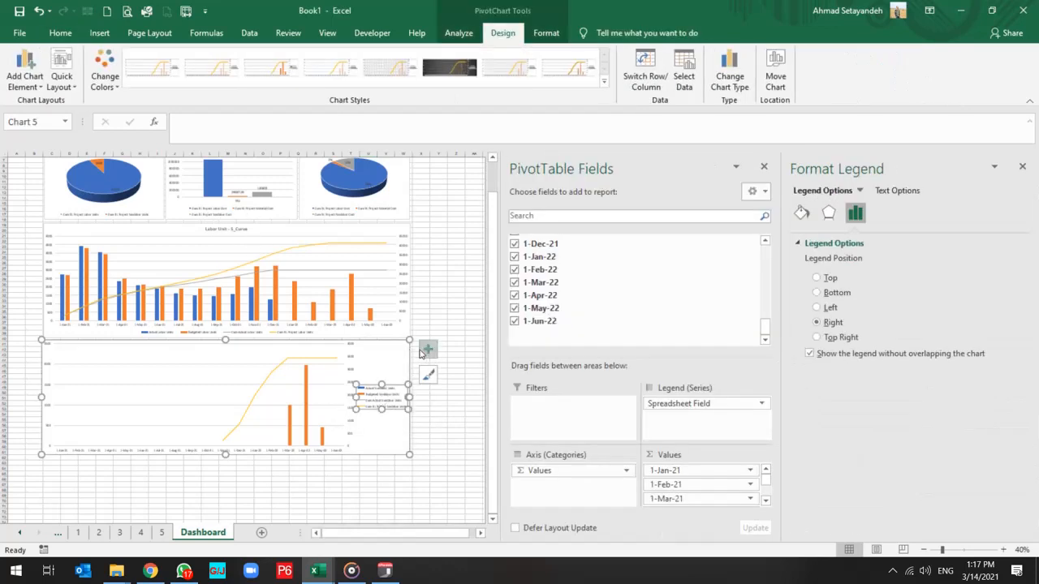
{"action": "left_click", "coordinate": [428, 352]}
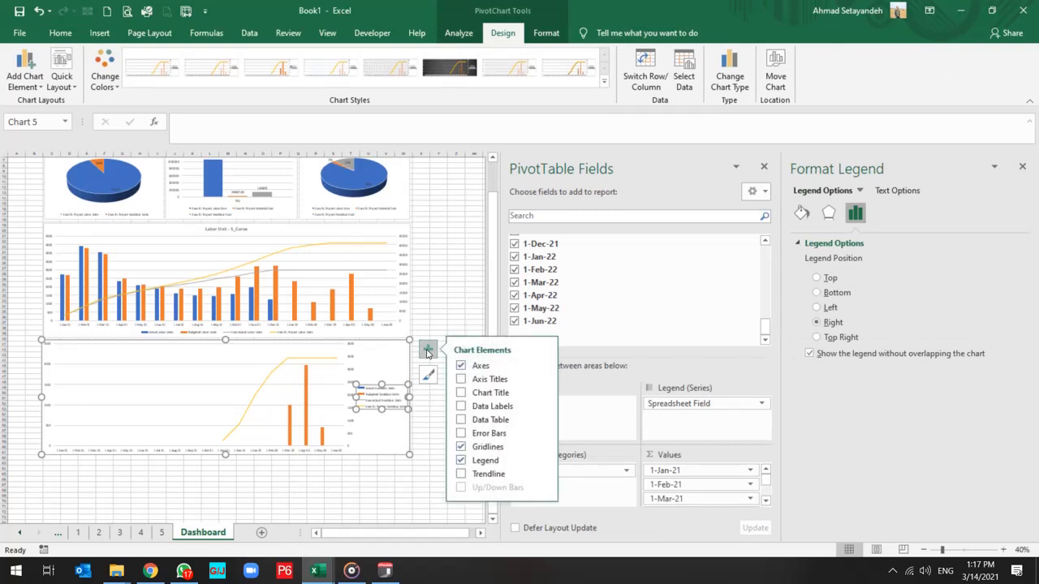
{"action": "left_click", "coordinate": [542, 462]}
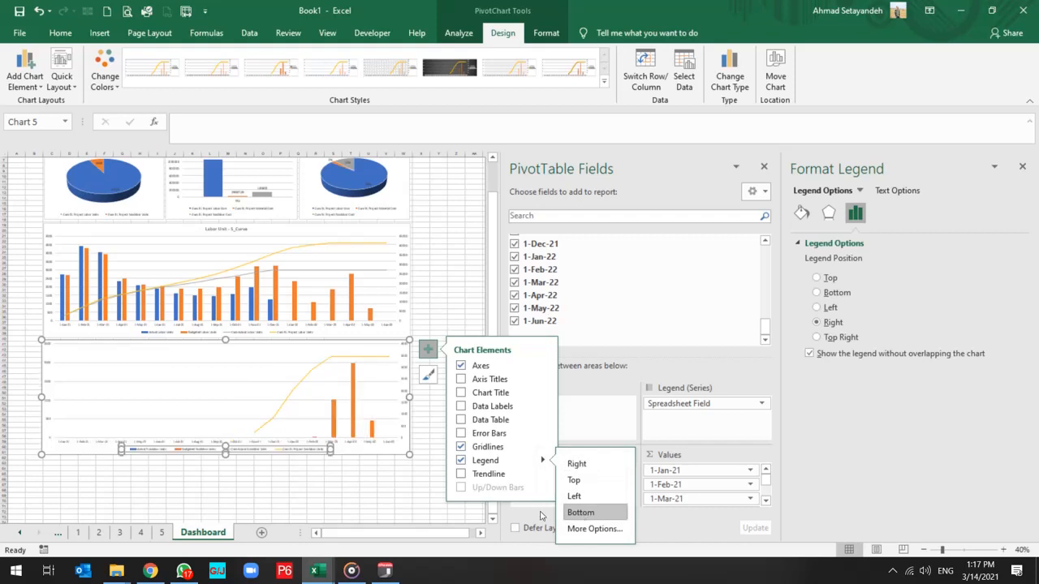
{"action": "left_click", "coordinate": [581, 513]}
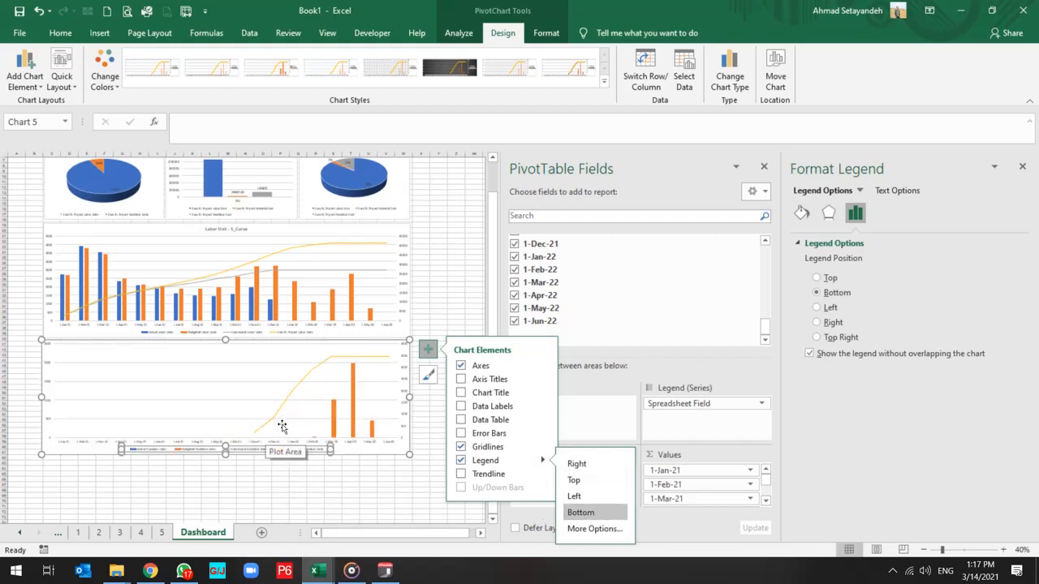
Add a chart title to the nonlabor chart reading "Non Labor Resource S-Curve".
{"action": "left_click", "coordinate": [461, 393]}
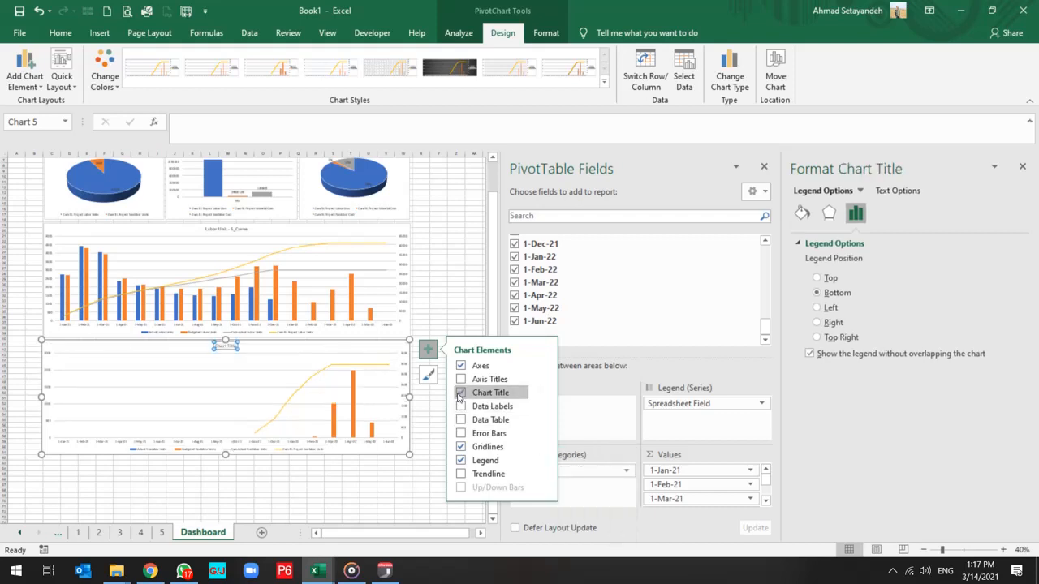
{"action": "left_click", "coordinate": [228, 230]}
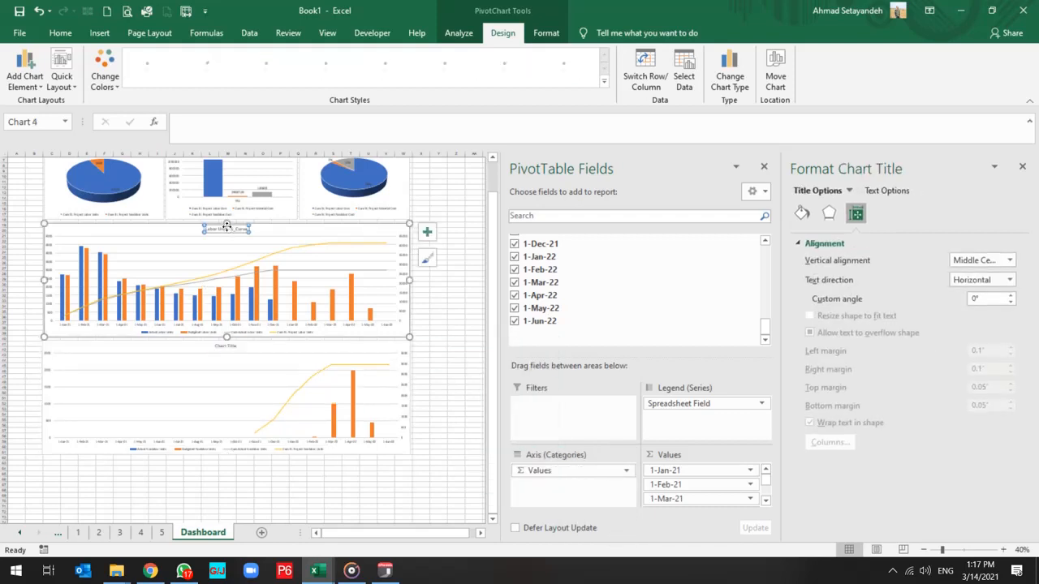
{"action": "left_click", "coordinate": [224, 227]}
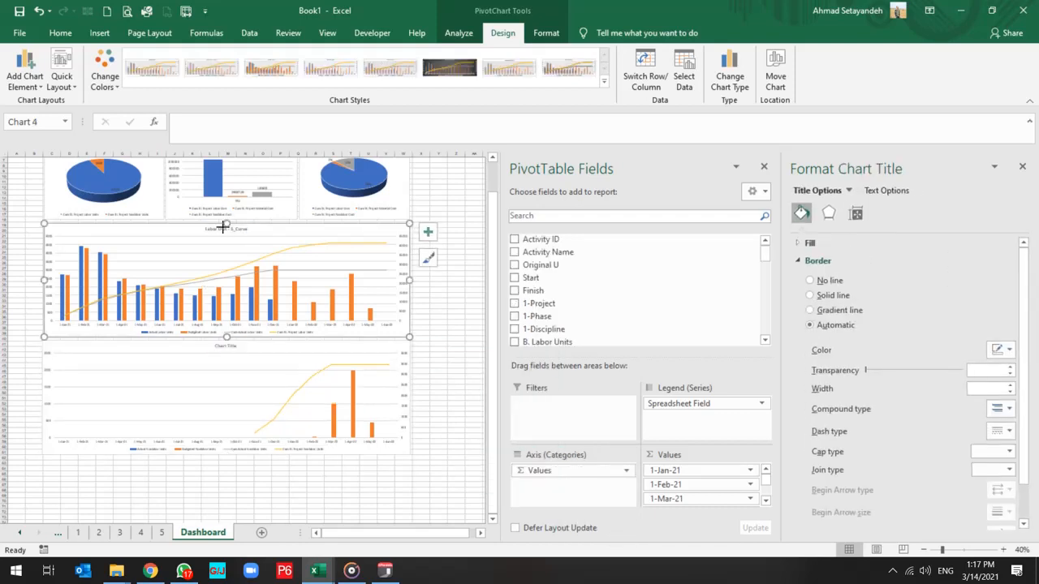
{"action": "left_click", "coordinate": [225, 230]}
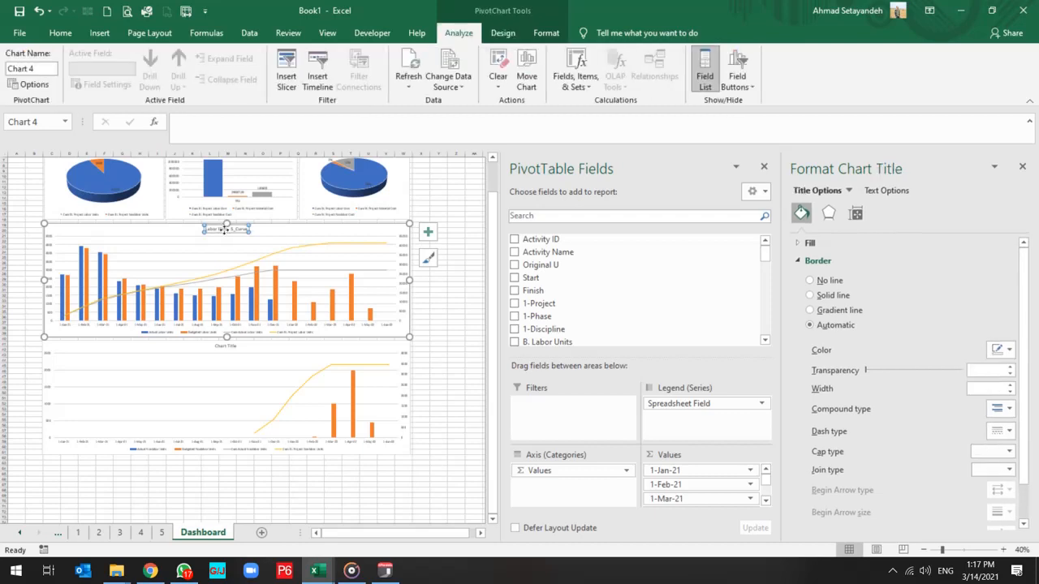
{"action": "left_click", "coordinate": [226, 346]}
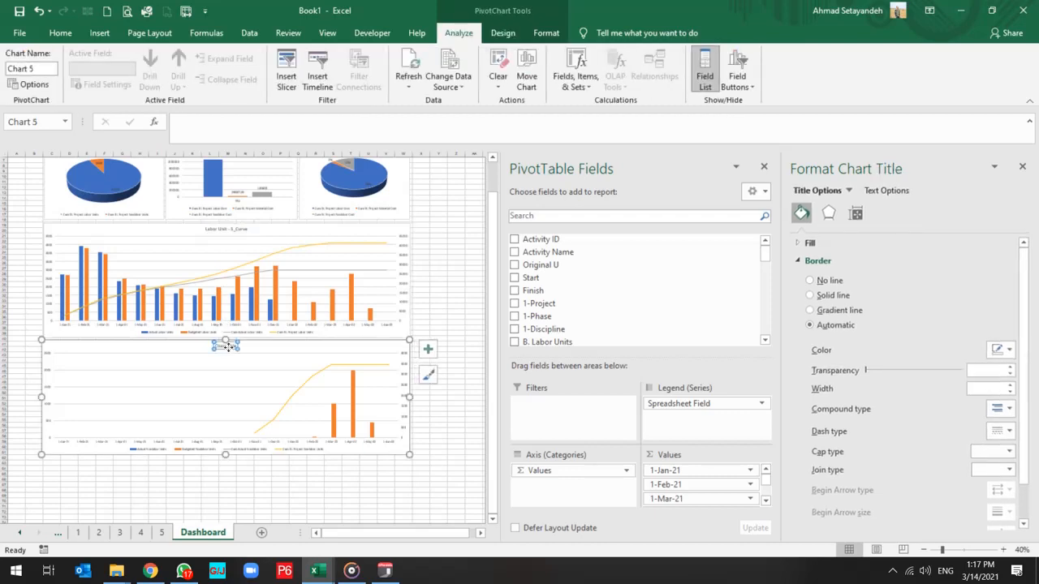
{"action": "scroll", "coordinate": [229, 407], "scroll_direction": "up", "scroll_amount": 3, "text": "ctrl"}
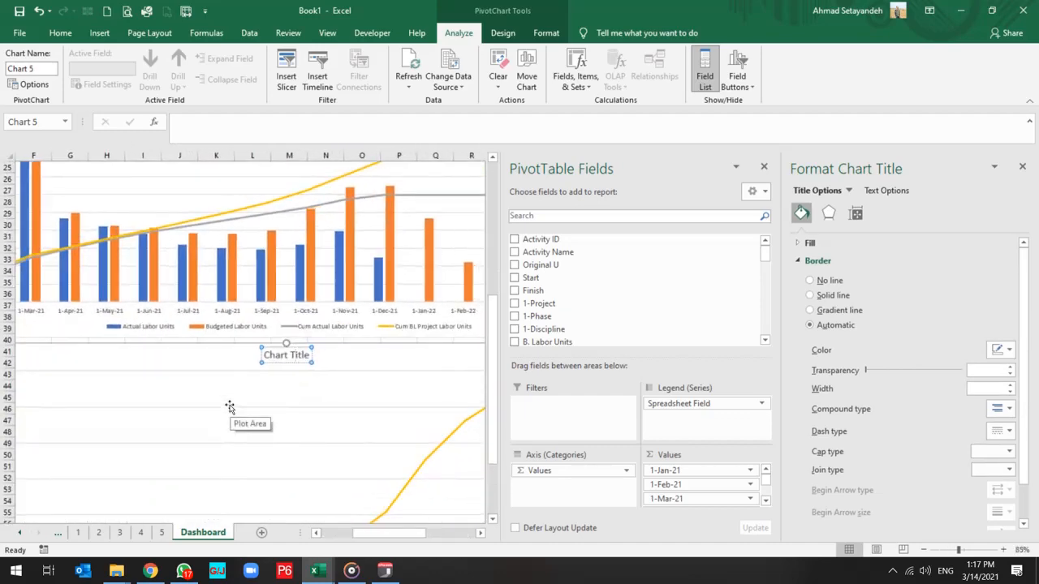
{"action": "key", "text": "ctrl+a"}
{"action": "type", "text": "Non Labor"}
{"action": "type", "text": "Resource S-Curve"}
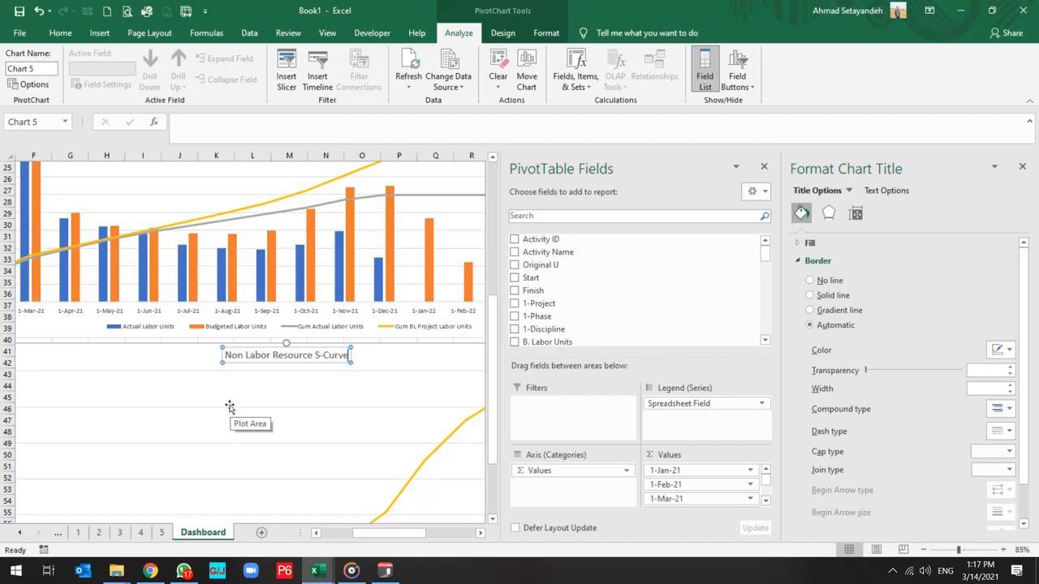
{"action": "left_click", "coordinate": [230, 406]}
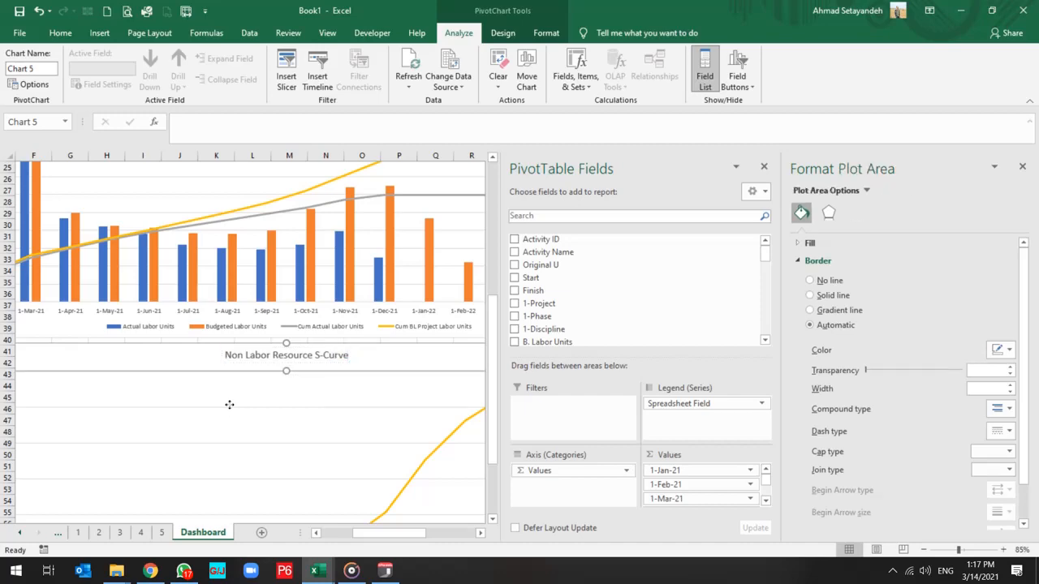
Insert slicers for the 1-Phase and 1-Discipline fields from the Project Man Hours chart.
{"action": "scroll", "coordinate": [230, 407], "scroll_direction": "down", "scroll_amount": 2}
{"action": "scroll", "coordinate": [230, 407], "scroll_direction": "down", "scroll_amount": 1}
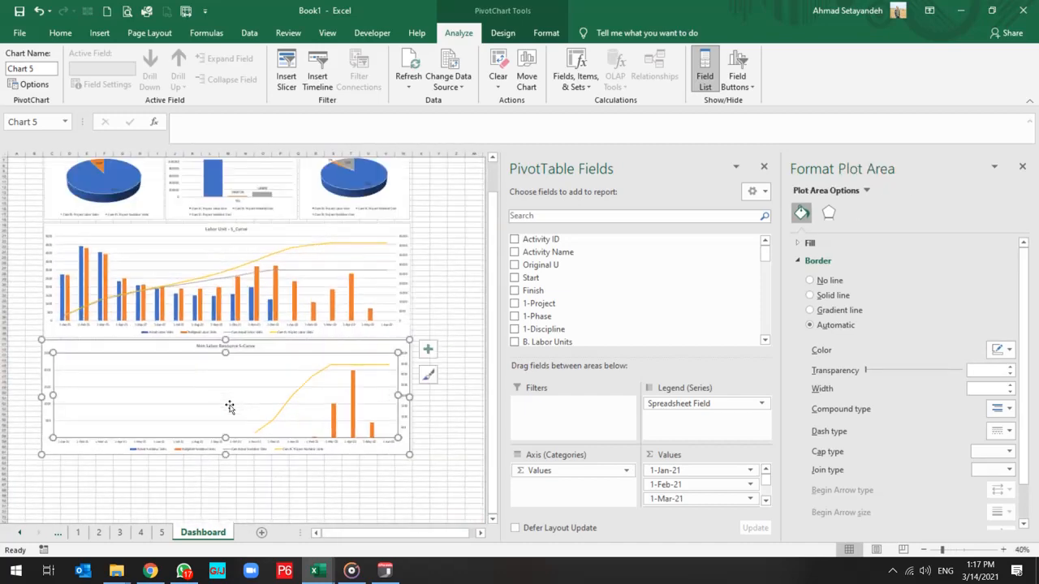
{"action": "scroll", "coordinate": [74, 395], "scroll_direction": "up", "scroll_amount": 2}
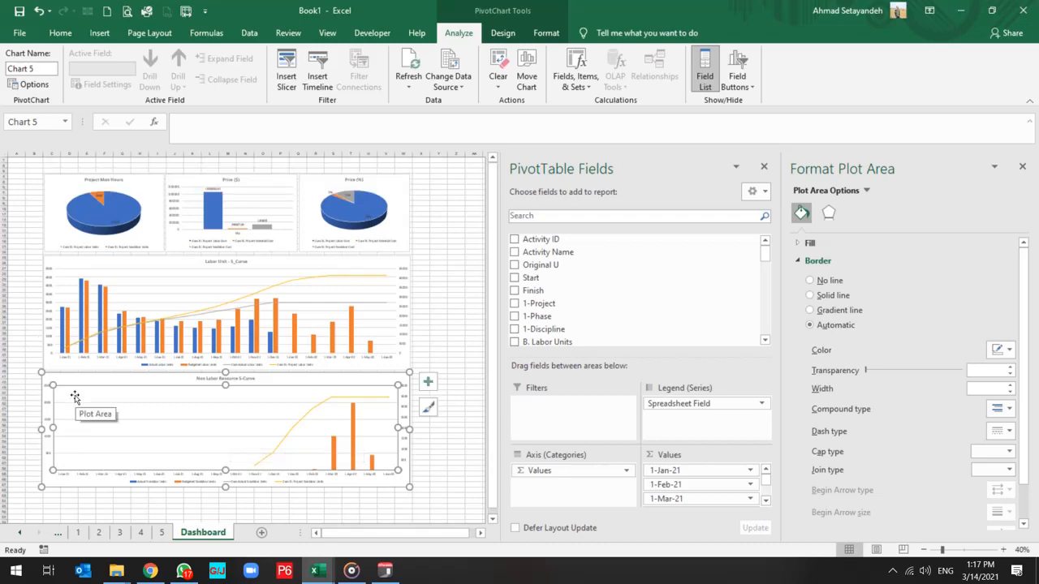
{"action": "left_click", "coordinate": [155, 189]}
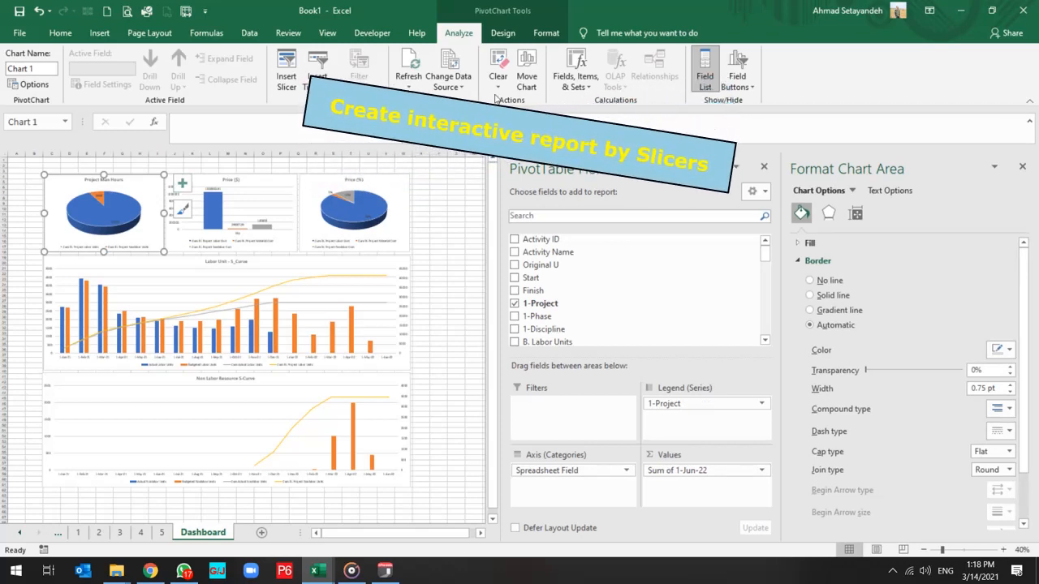
{"action": "left_click", "coordinate": [285, 71]}
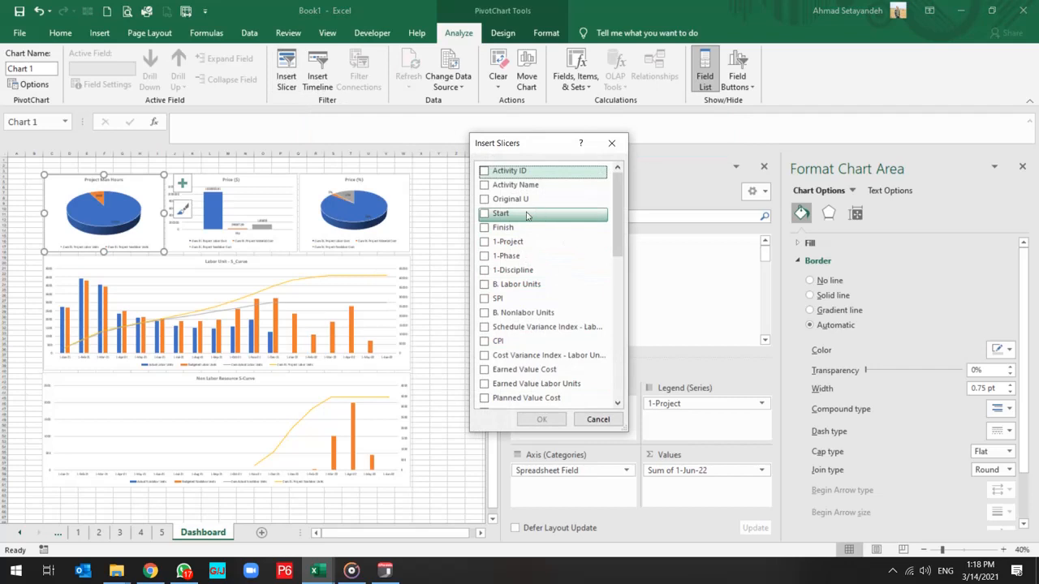
{"action": "left_click", "coordinate": [484, 257]}
{"action": "left_click", "coordinate": [484, 269]}
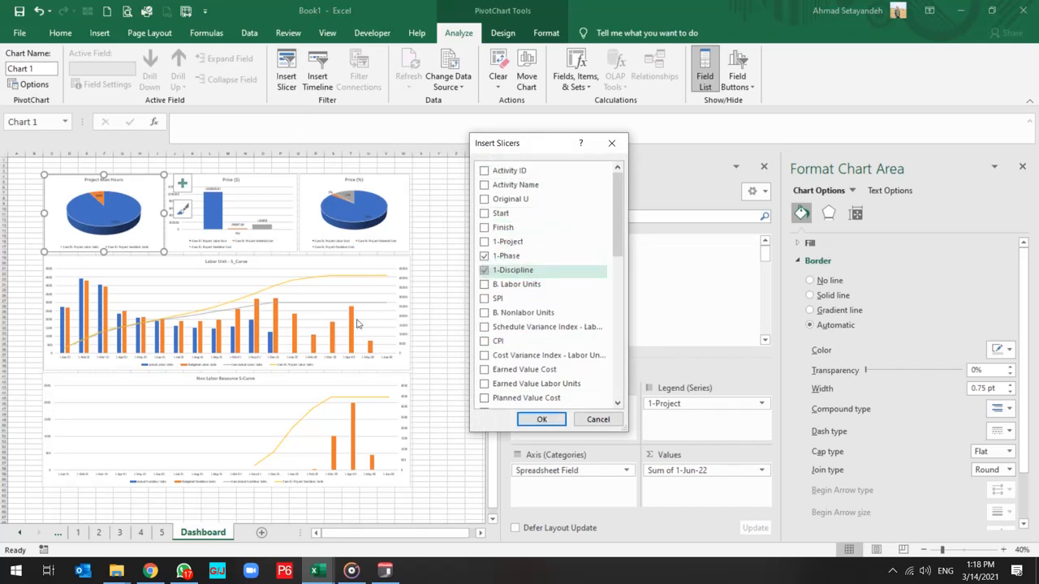
{"action": "scroll", "coordinate": [559, 349], "scroll_direction": "down", "scroll_amount": 3}
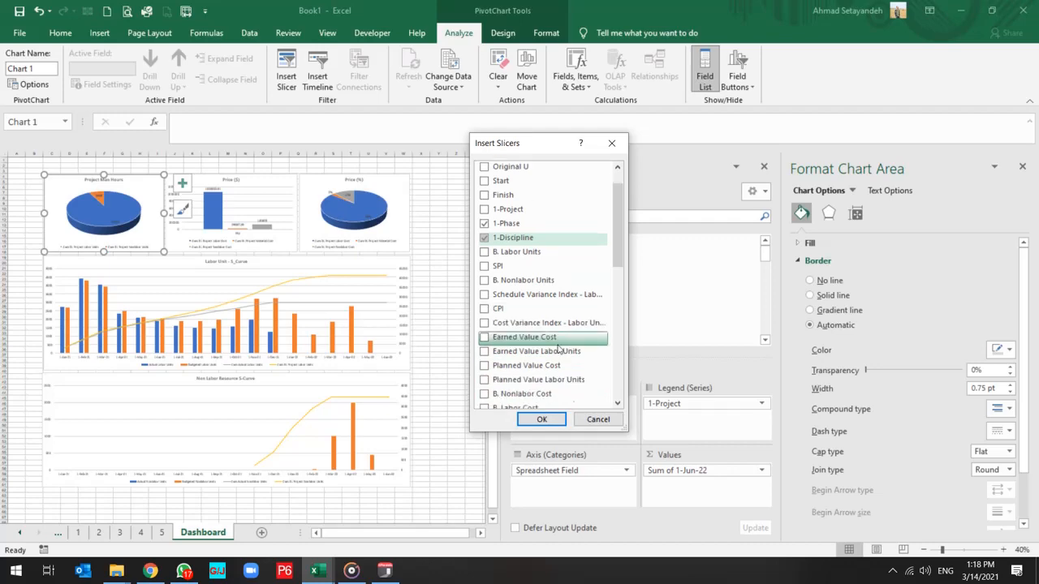
{"action": "left_click", "coordinate": [540, 420]}
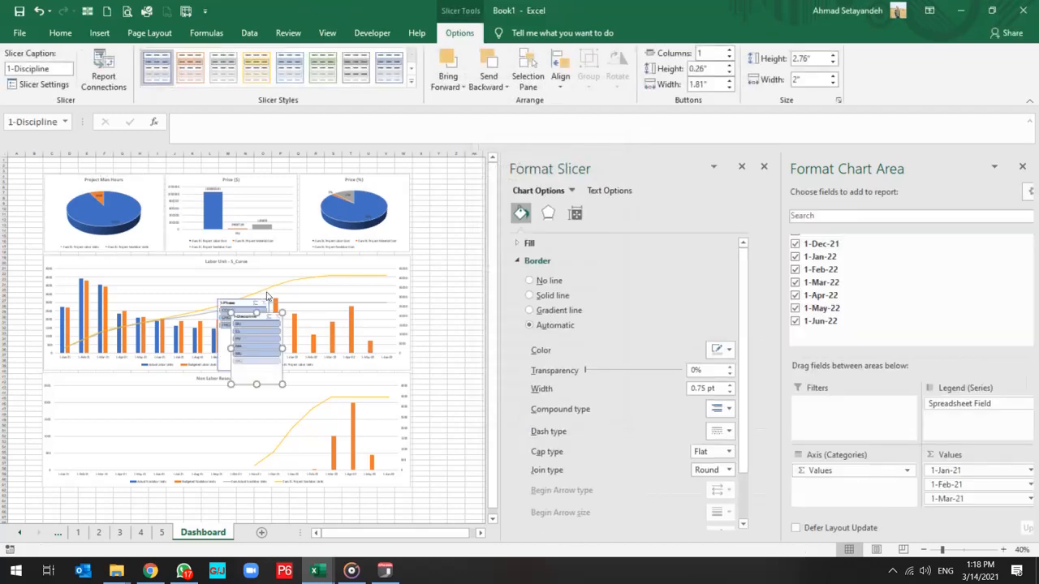
Place the 1-Discipline slicer at the left edge of the Labor Unit - S_Curve chart and the 1-Phase slicer at that of Project Man Hours.
{"action": "left_click_drag", "start_coordinate": [246, 323], "coordinate": [30, 317]}
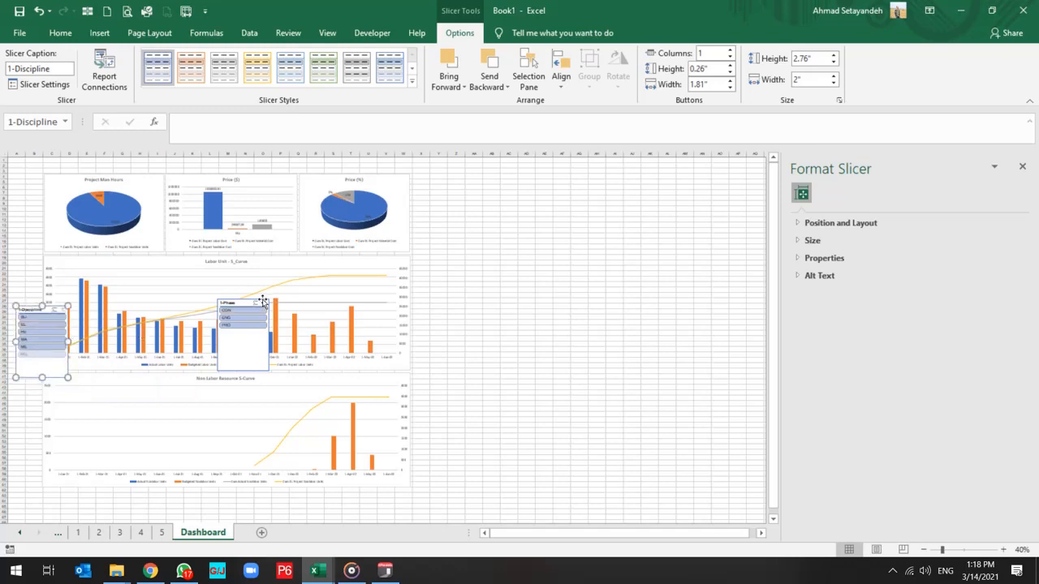
{"action": "left_click_drag", "start_coordinate": [244, 305], "coordinate": [38, 180]}
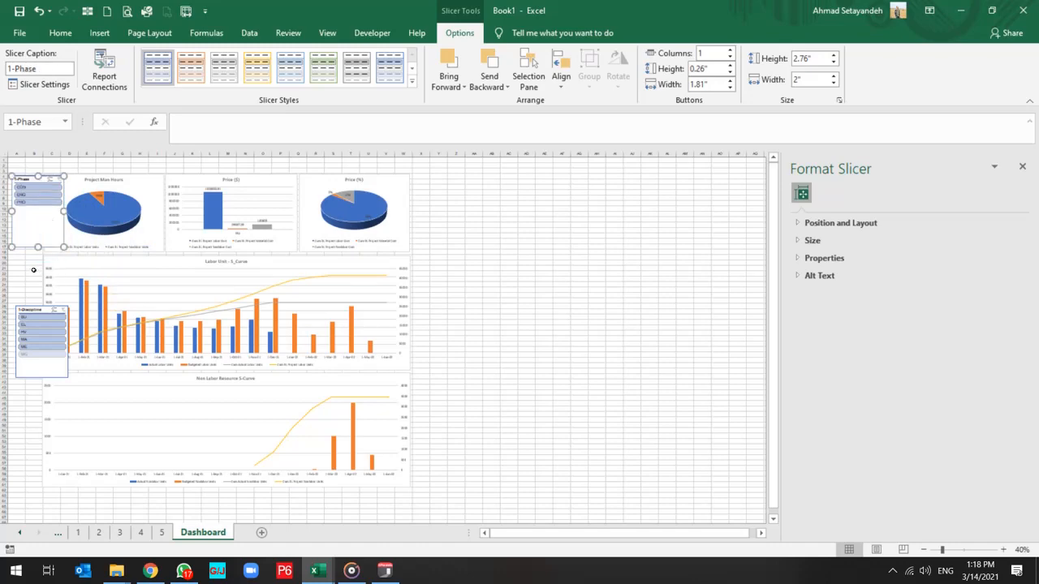
{"action": "left_click", "coordinate": [422, 242]}
{"action": "scroll", "coordinate": [219, 273], "scroll_direction": "up", "scroll_amount": 2, "text": "ctrl"}
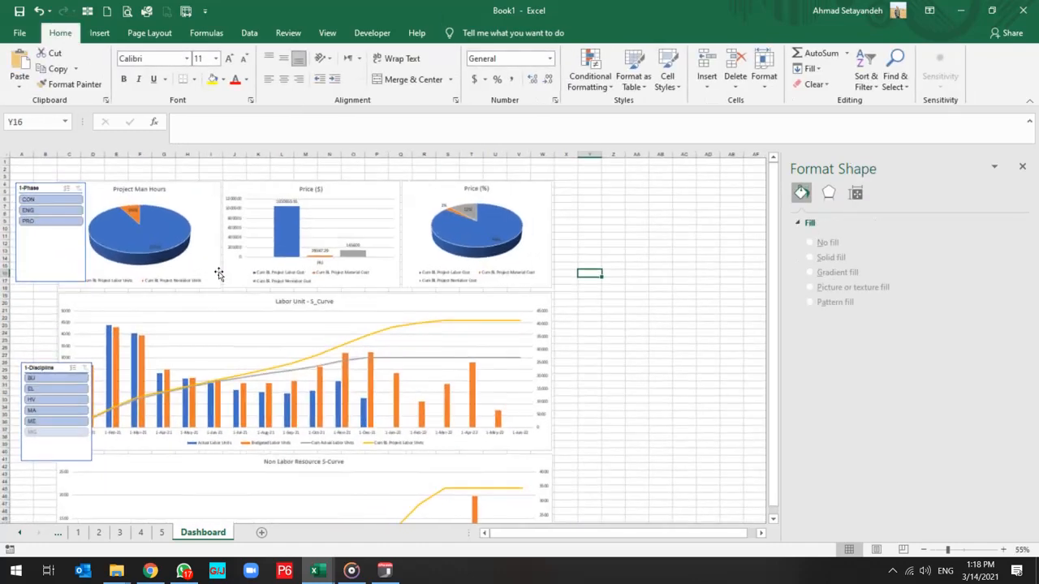
{"action": "scroll", "coordinate": [217, 272], "scroll_direction": "up", "scroll_amount": 1, "text": "ctrl"}
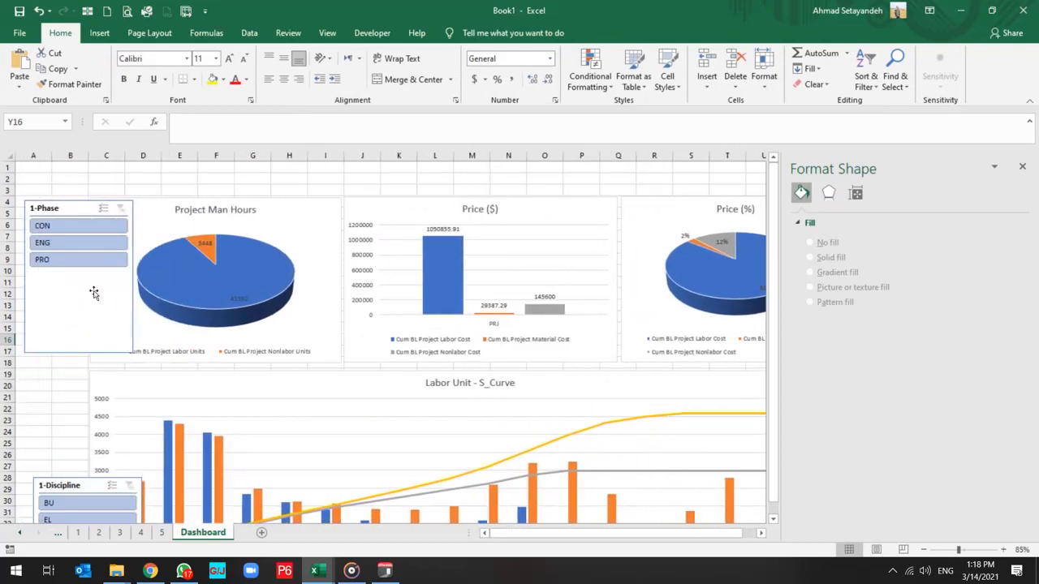
Narrow the 1-Phase and 1-Discipline slicers to fit columns A and B, with 1-Discipline placed directly below 1-Phase.
{"action": "left_click", "coordinate": [51, 295]}
{"action": "left_click_drag", "start_coordinate": [70, 206], "coordinate": [61, 202]}
{"action": "left_click_drag", "start_coordinate": [125, 277], "coordinate": [82, 277]}
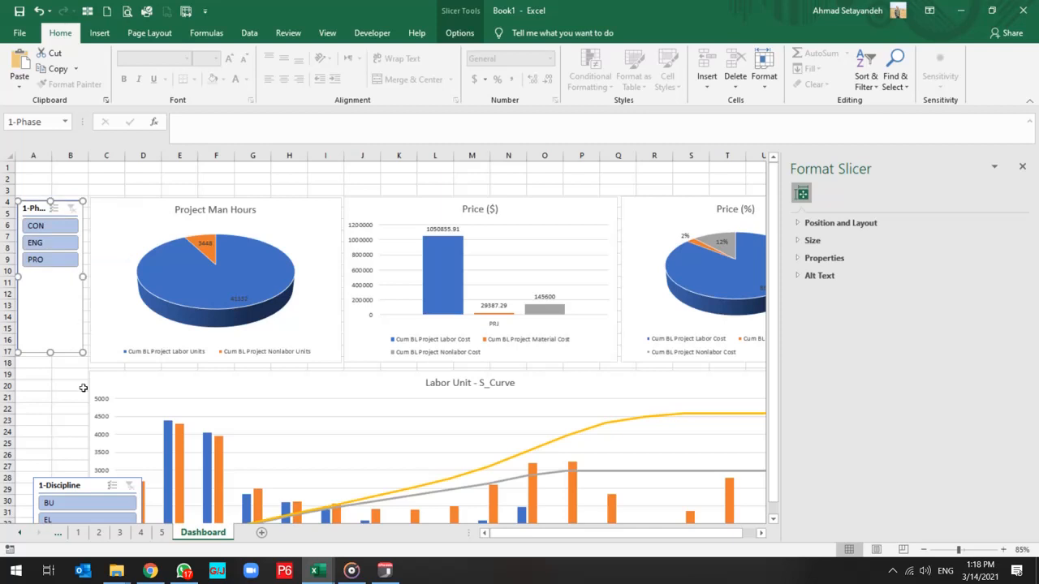
{"action": "left_click_drag", "start_coordinate": [86, 487], "coordinate": [72, 364]}
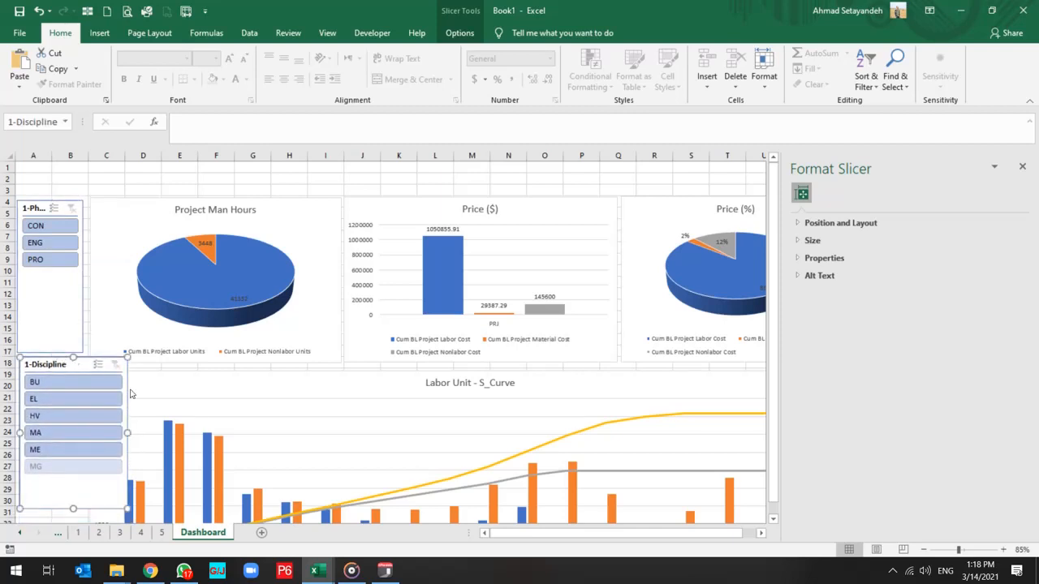
{"action": "left_click_drag", "start_coordinate": [128, 431], "coordinate": [82, 430]}
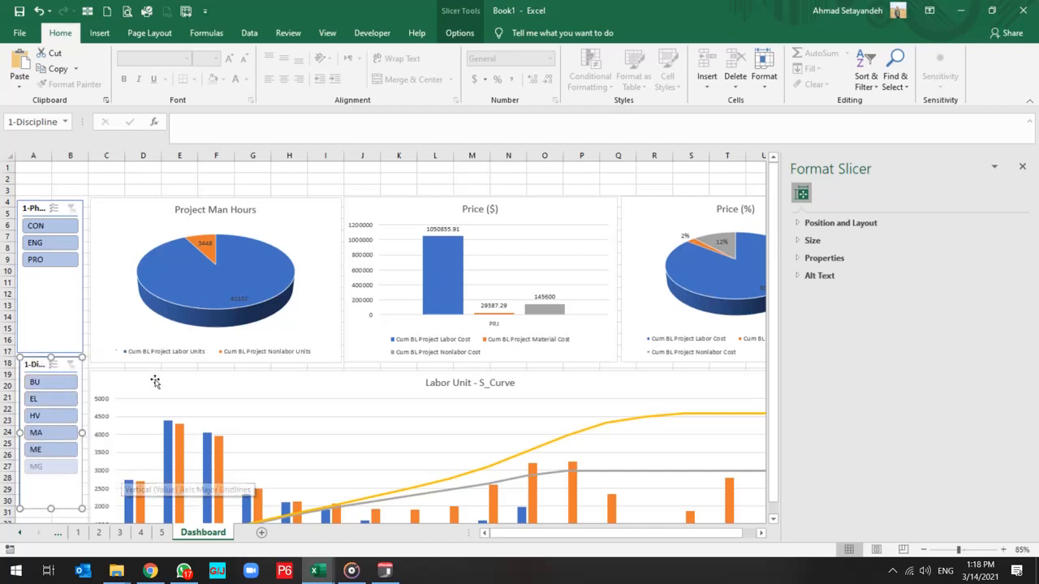
Shorten both slicers to fit their items and move 1-Discipline up close beneath 1-Phase.
{"action": "left_click", "coordinate": [58, 347]}
{"action": "left_click_drag", "start_coordinate": [50, 353], "coordinate": [49, 276]}
{"action": "left_click", "coordinate": [43, 350]}
{"action": "left_click_drag", "start_coordinate": [43, 350], "coordinate": [43, 276]}
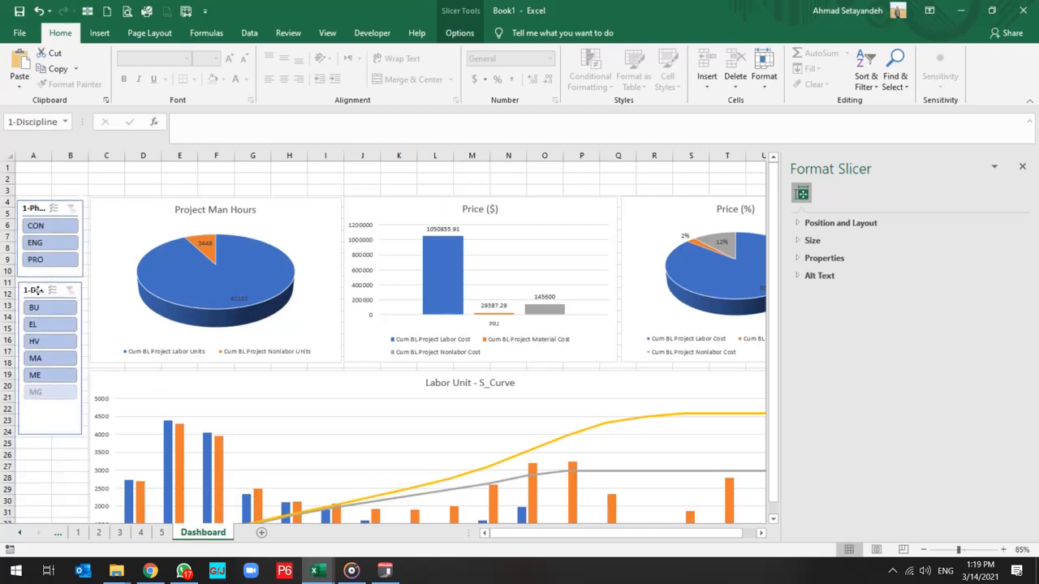
{"action": "left_click_drag", "start_coordinate": [48, 428], "coordinate": [46, 406]}
{"action": "left_click", "coordinate": [46, 443]}
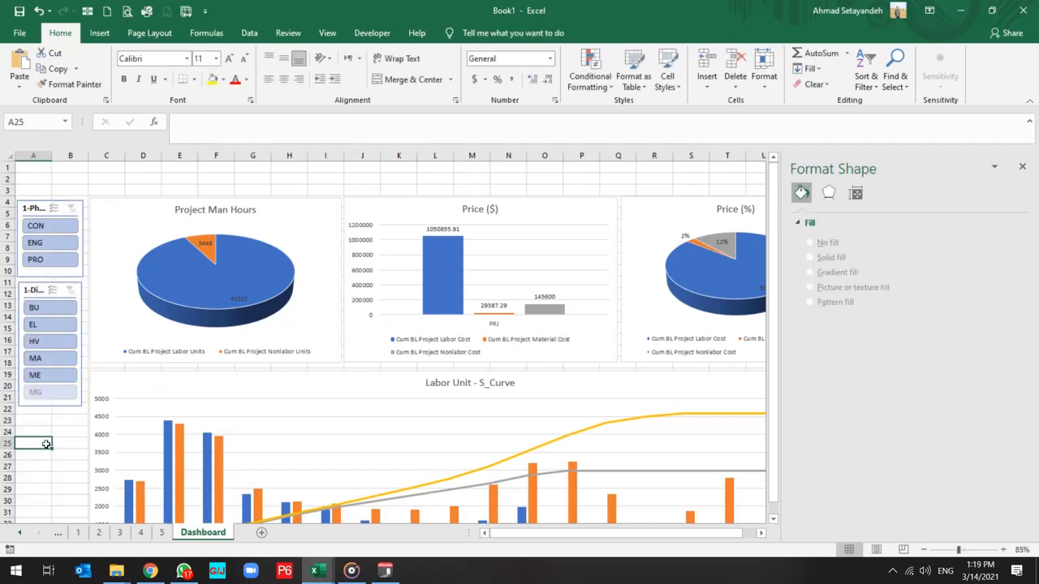
Connect the 1-Phase slicer to the PivotTables on sheets 2, 3, 4 and 5 through its report connections.
{"action": "left_click", "coordinate": [40, 210]}
{"action": "right_click", "coordinate": [40, 209]}
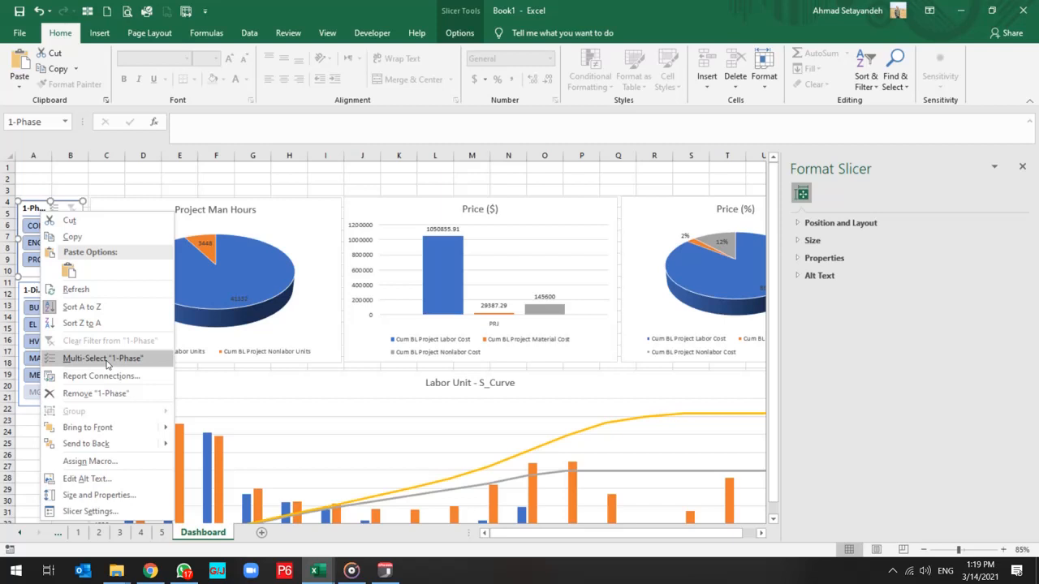
{"action": "left_click", "coordinate": [114, 376]}
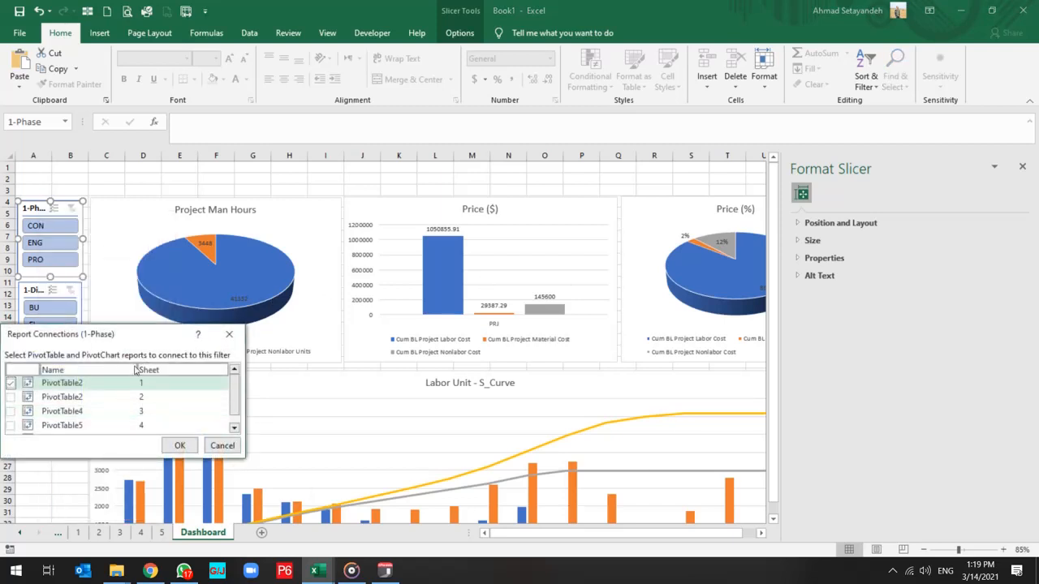
{"action": "left_click_drag", "start_coordinate": [127, 335], "coordinate": [383, 294]}
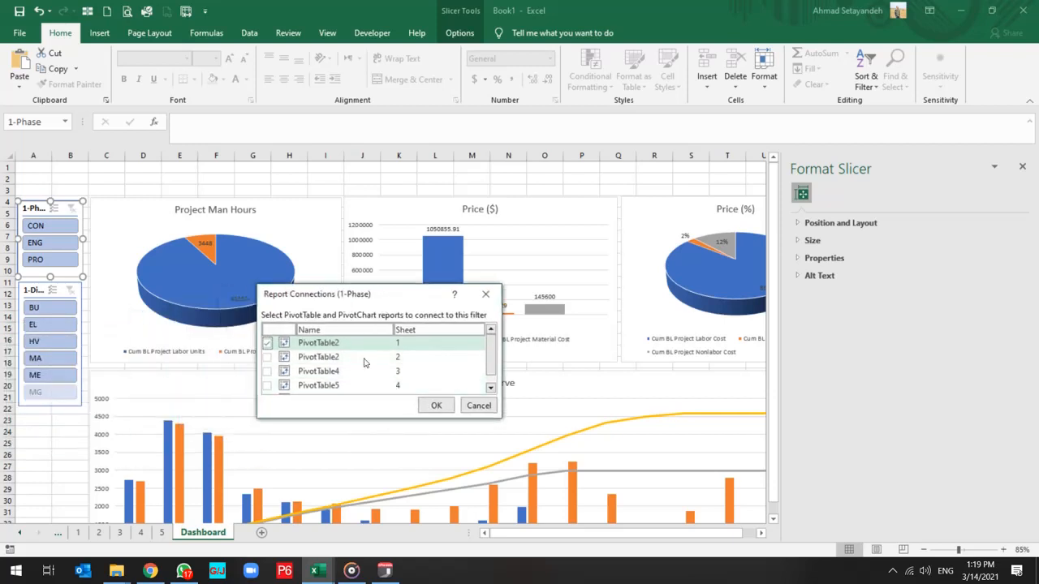
{"action": "left_click", "coordinate": [267, 357]}
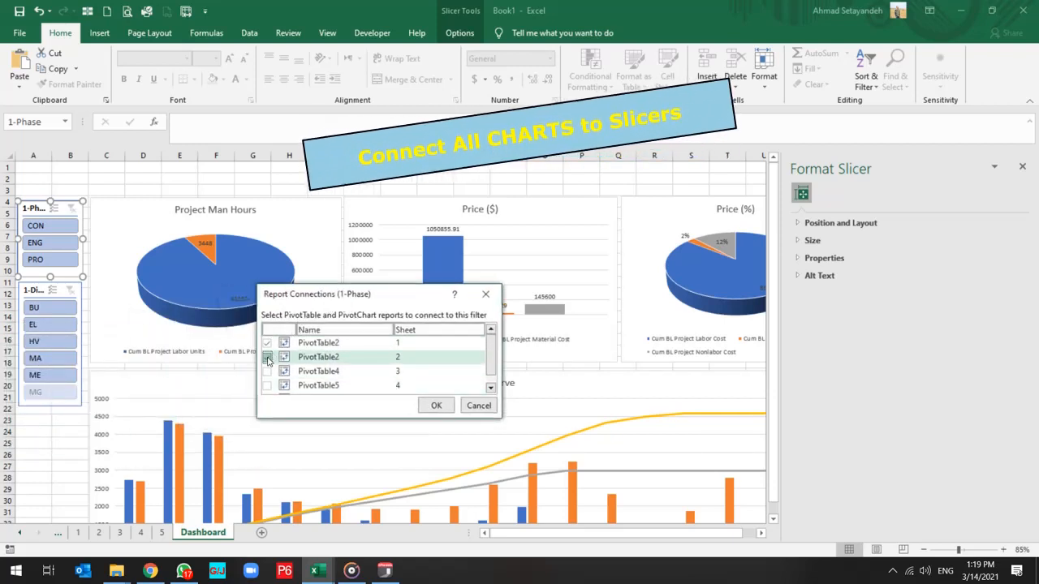
{"action": "left_click", "coordinate": [267, 372]}
{"action": "left_click", "coordinate": [266, 386]}
{"action": "left_click", "coordinate": [265, 389]}
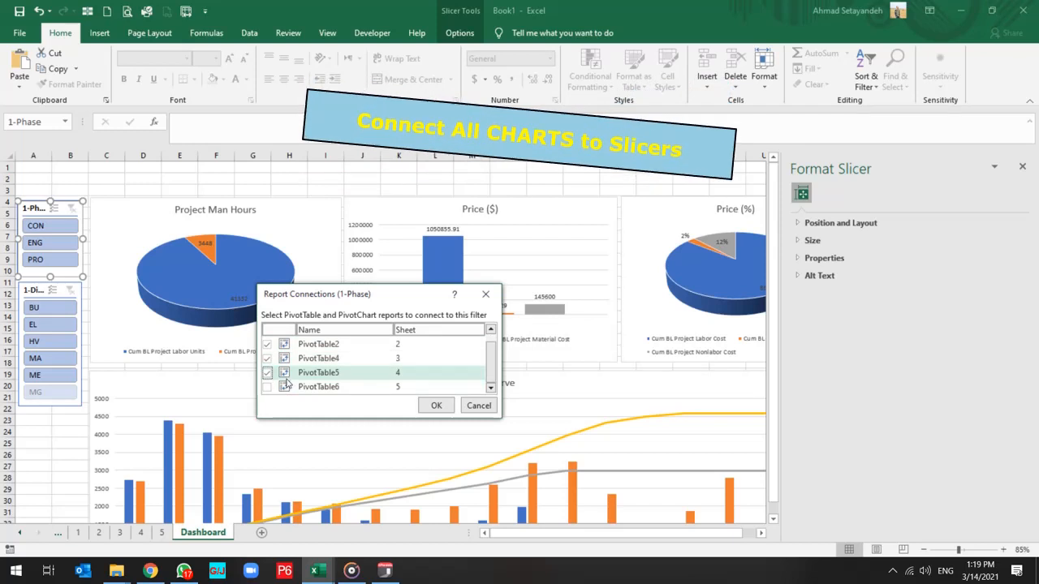
{"action": "left_click", "coordinate": [436, 405]}
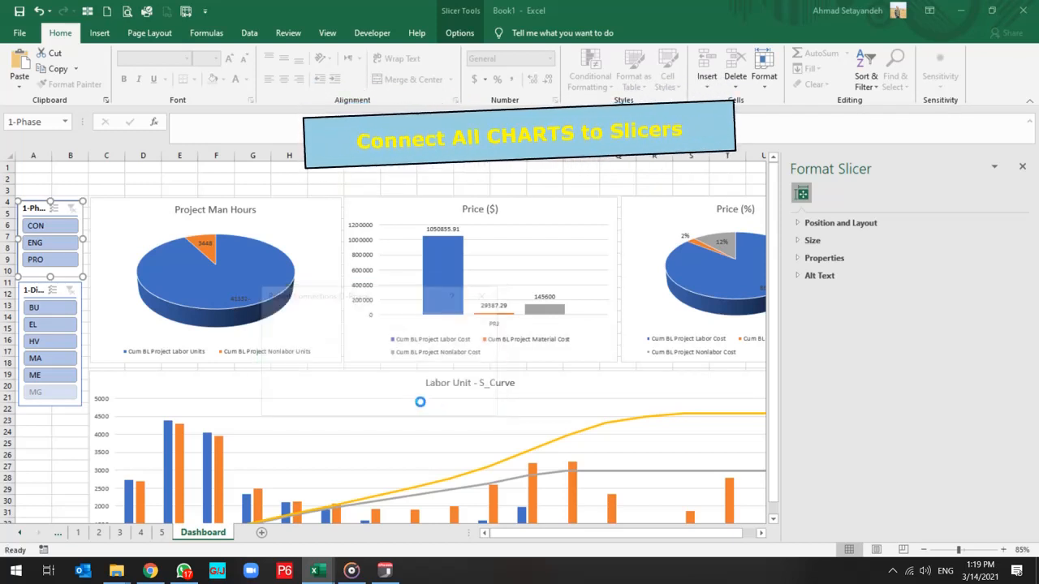
Connect the 1-Discipline slicer to the PivotTables on sheets 2, 3, 4 and 5, and close the formatting pane.
{"action": "right_click", "coordinate": [38, 357]}
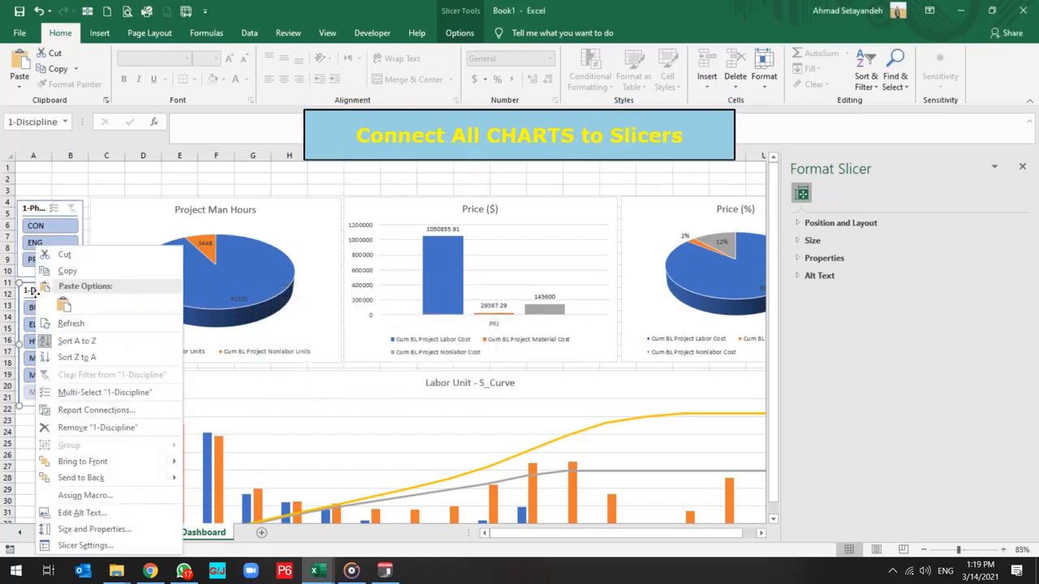
{"action": "left_click", "coordinate": [108, 411]}
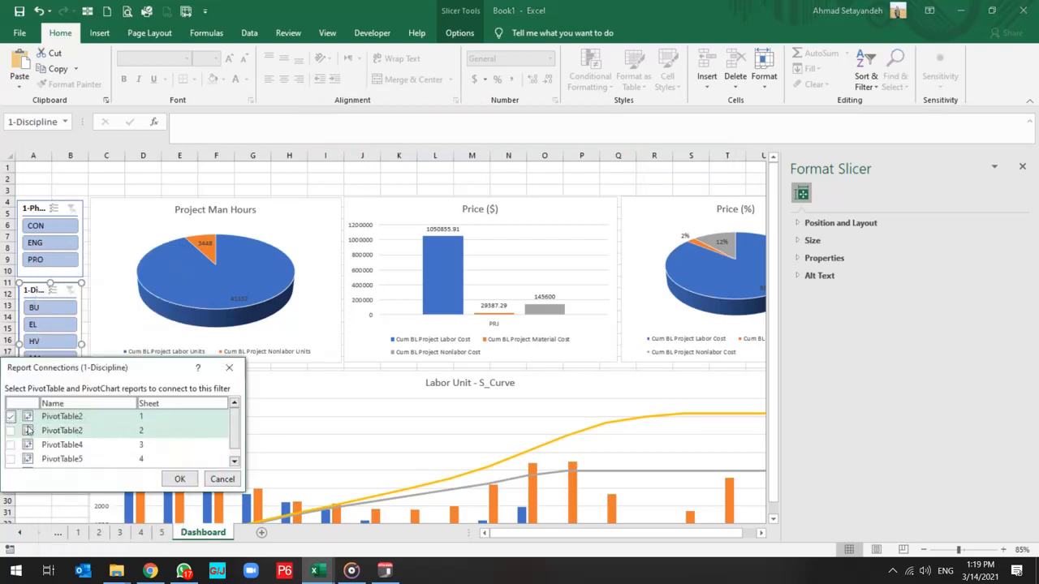
{"action": "left_click", "coordinate": [10, 430]}
{"action": "left_click", "coordinate": [10, 444]}
{"action": "scroll", "coordinate": [12, 450], "scroll_direction": "down", "scroll_amount": 1}
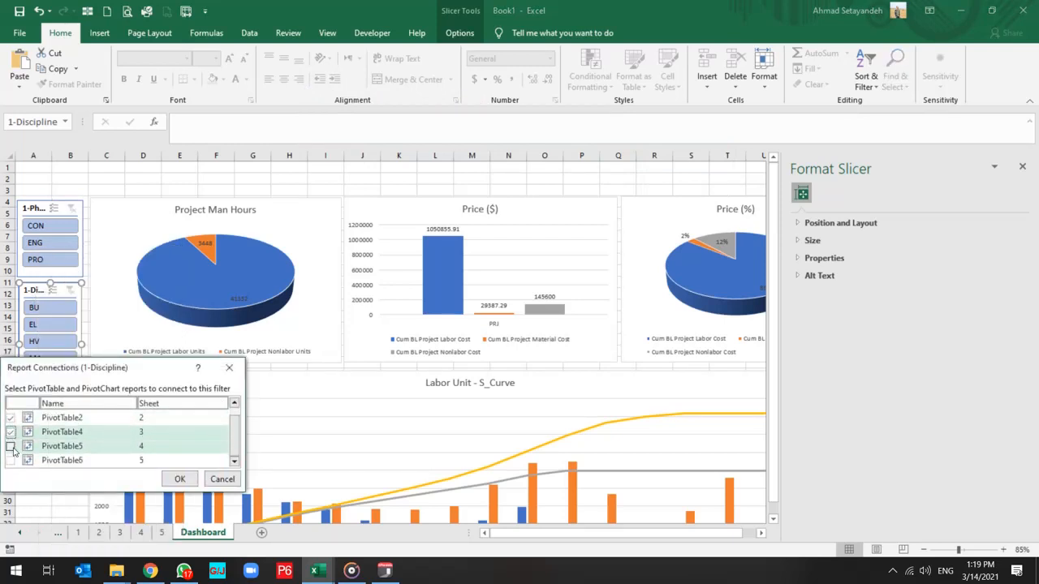
{"action": "left_click", "coordinate": [10, 445]}
{"action": "left_click", "coordinate": [11, 460]}
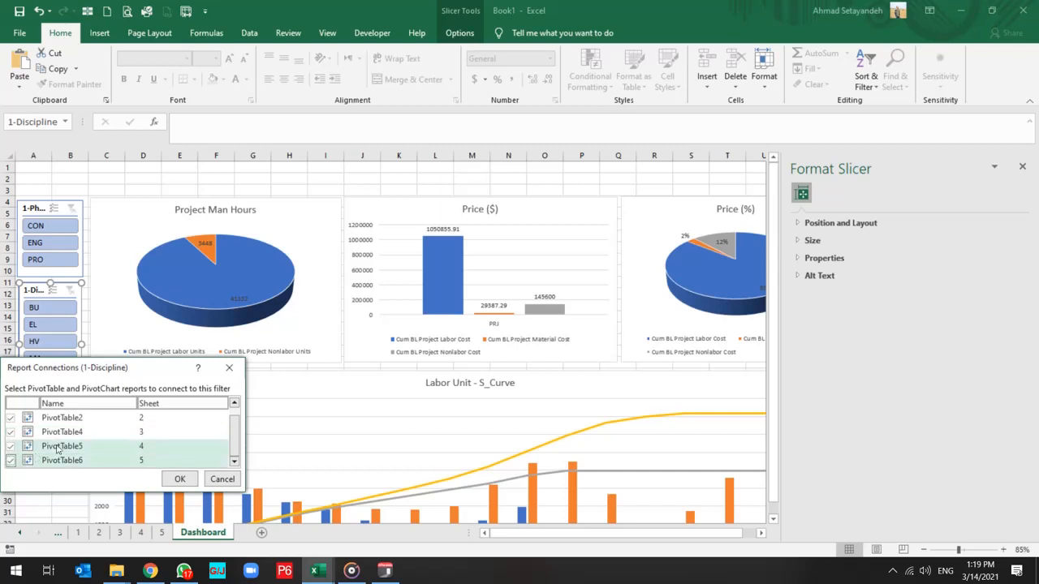
{"action": "left_click", "coordinate": [181, 480]}
{"action": "left_click", "coordinate": [45, 473]}
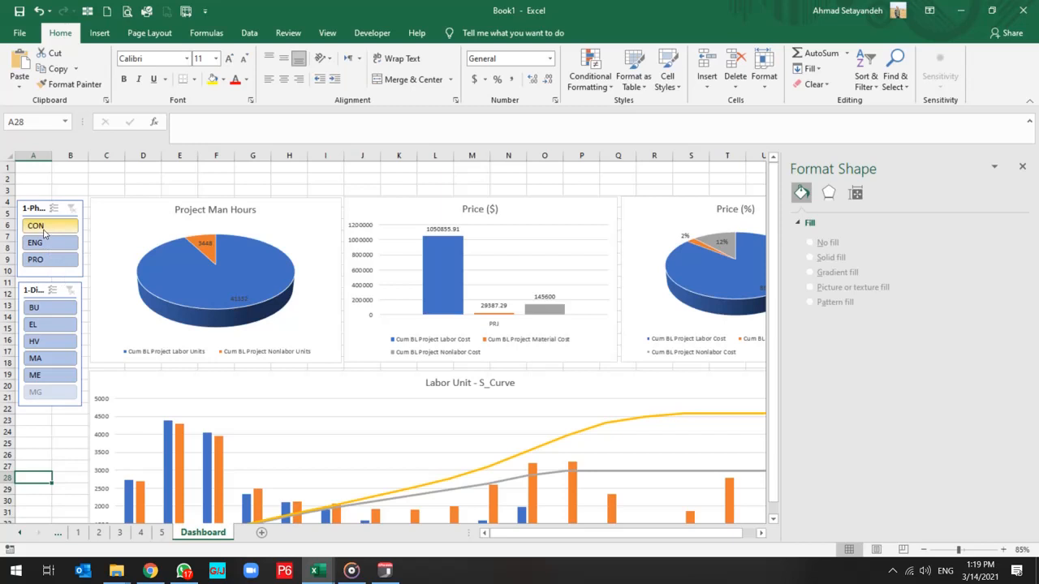
{"action": "left_click", "coordinate": [1024, 167]}
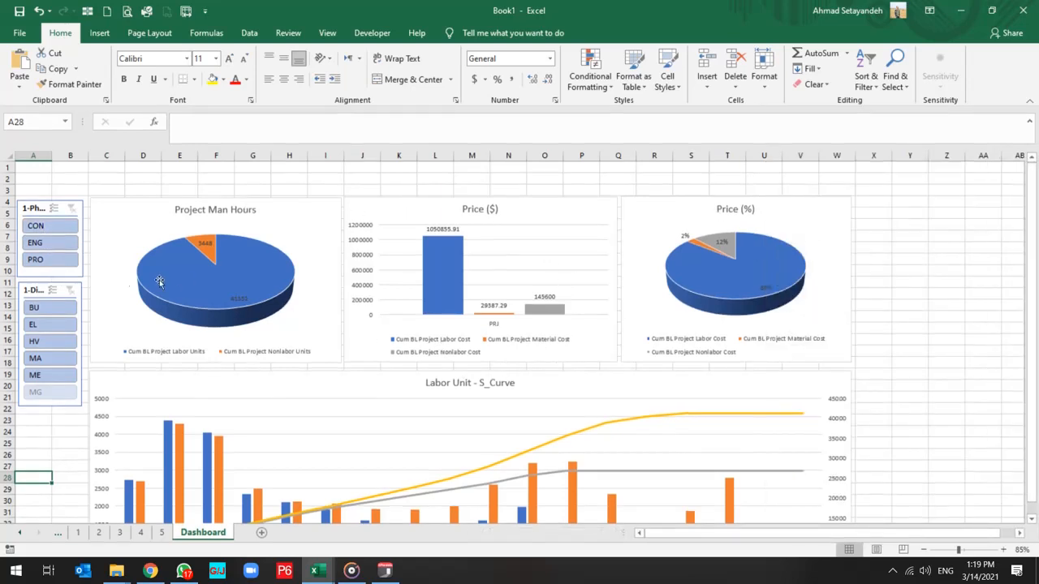
Filter the dashboard to the CON phase and check how all charts down to the Non Labor Resource S-Curve respond.
{"action": "left_click", "coordinate": [50, 229]}
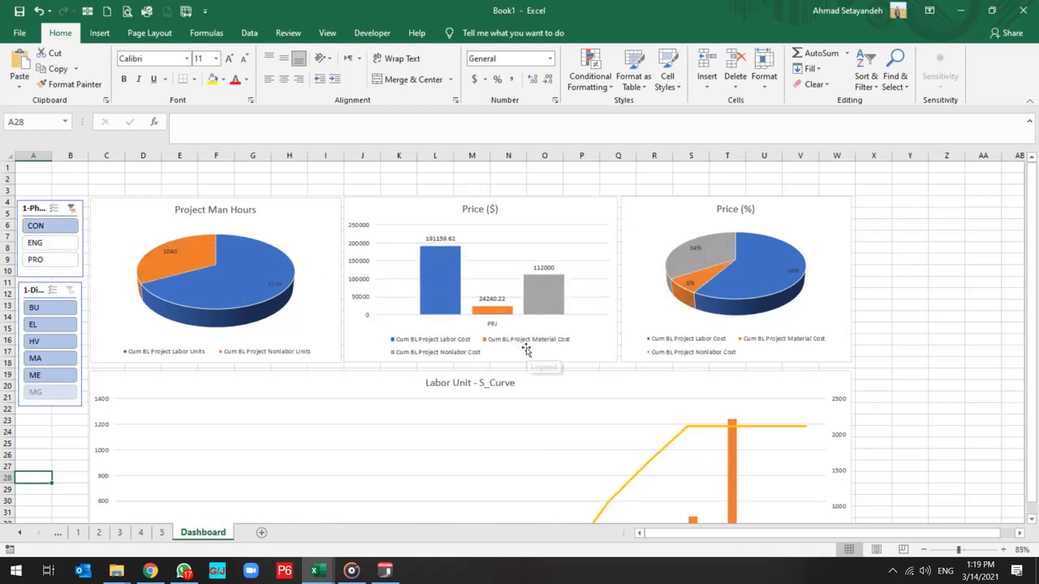
{"action": "scroll", "coordinate": [487, 381], "scroll_direction": "down", "scroll_amount": 5}
{"action": "scroll", "coordinate": [497, 386], "scroll_direction": "down", "scroll_amount": 8}
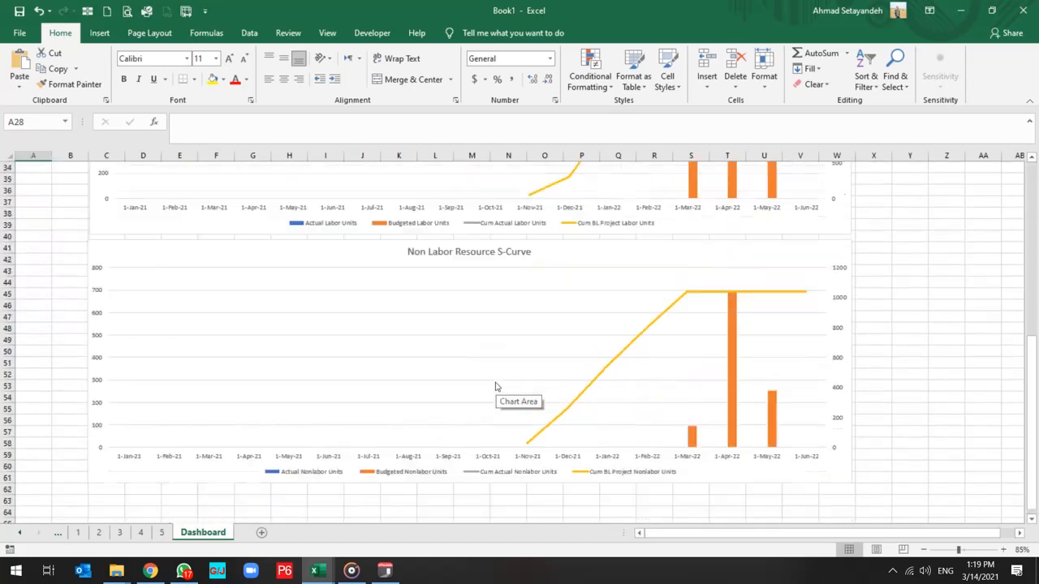
{"action": "scroll", "coordinate": [497, 387], "scroll_direction": "up", "scroll_amount": 6}
{"action": "scroll", "coordinate": [497, 387], "scroll_direction": "up", "scroll_amount": 7}
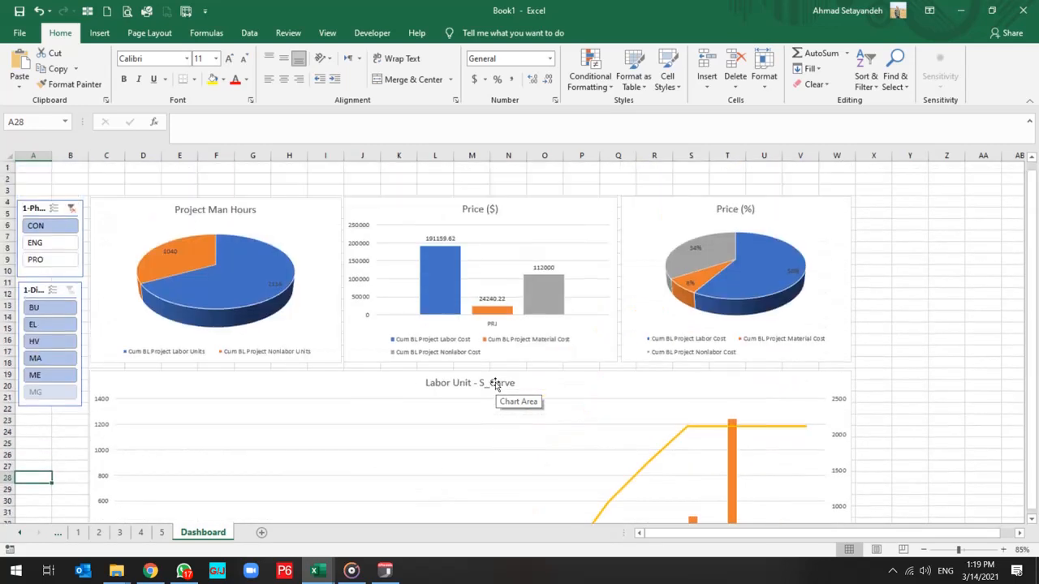
Switch the phase filter to ENG and review the labor and nonlabor S-curve charts.
{"action": "left_click", "coordinate": [55, 243]}
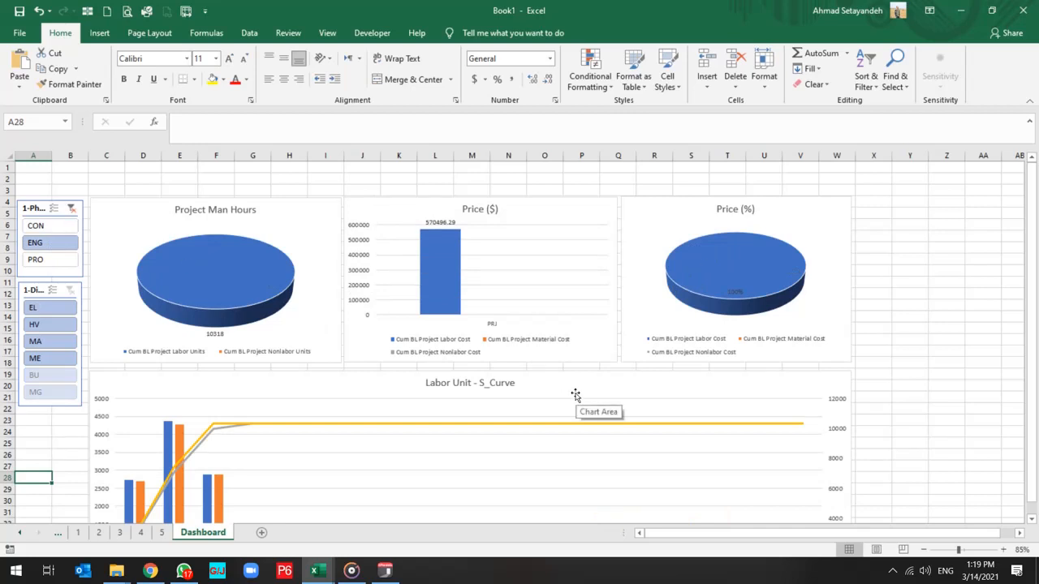
{"action": "scroll", "coordinate": [576, 395], "scroll_direction": "down", "scroll_amount": 8}
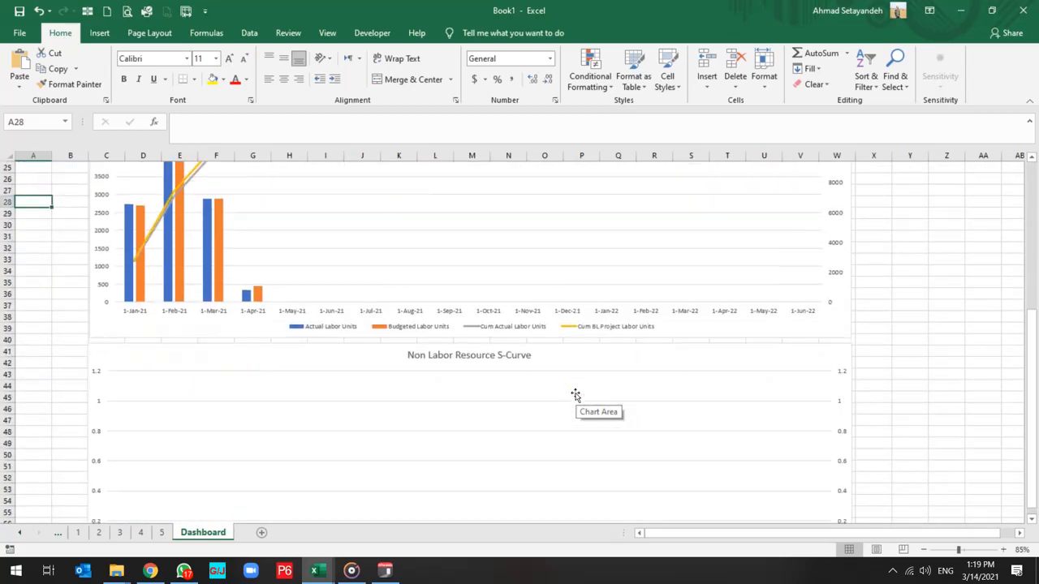
{"action": "scroll", "coordinate": [575, 394], "scroll_direction": "up", "scroll_amount": 5}
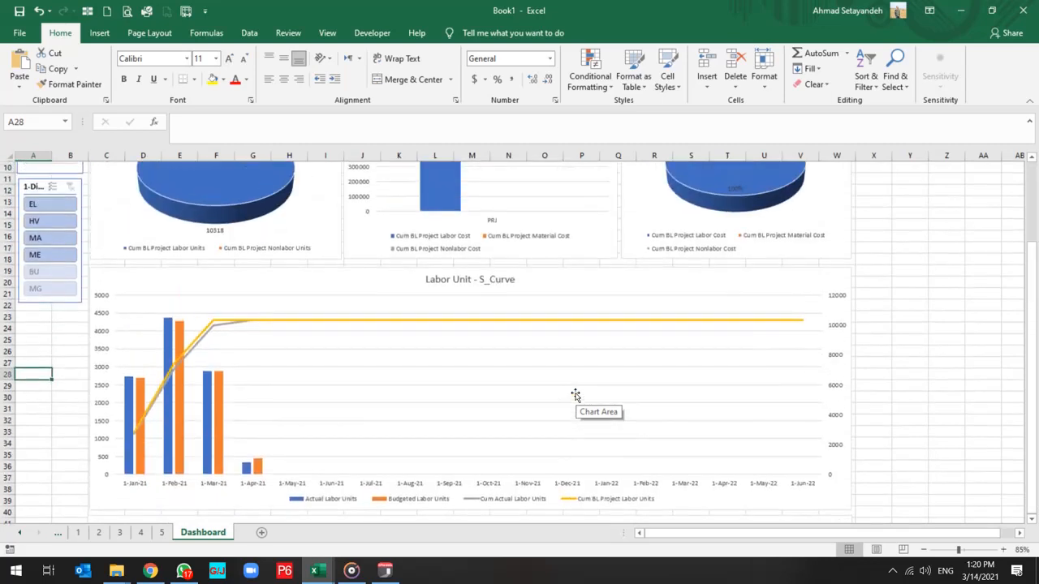
{"action": "scroll", "coordinate": [575, 396], "scroll_direction": "down", "scroll_amount": 5}
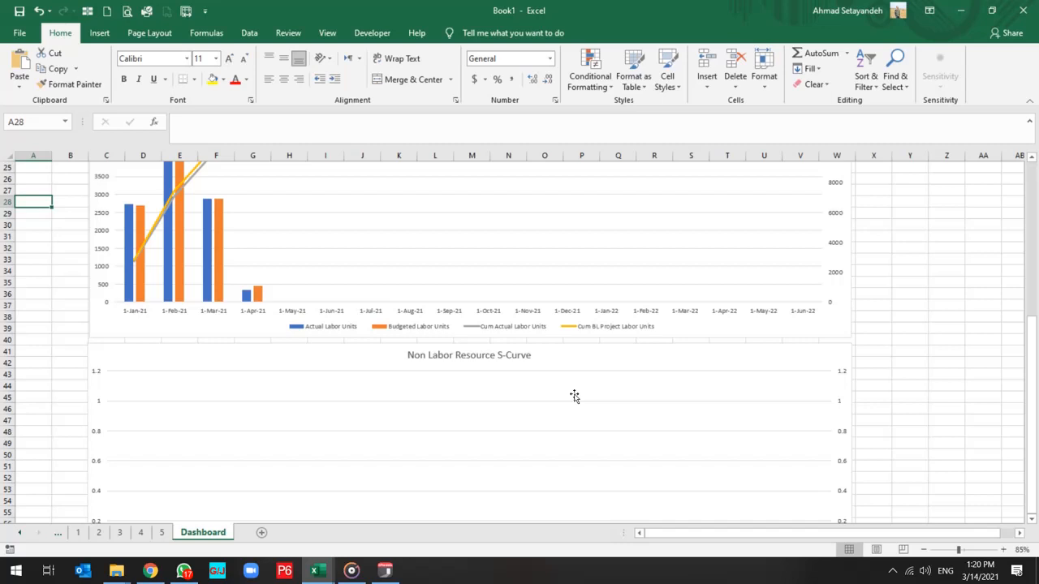
{"action": "scroll", "coordinate": [309, 328], "scroll_direction": "up", "scroll_amount": 8}
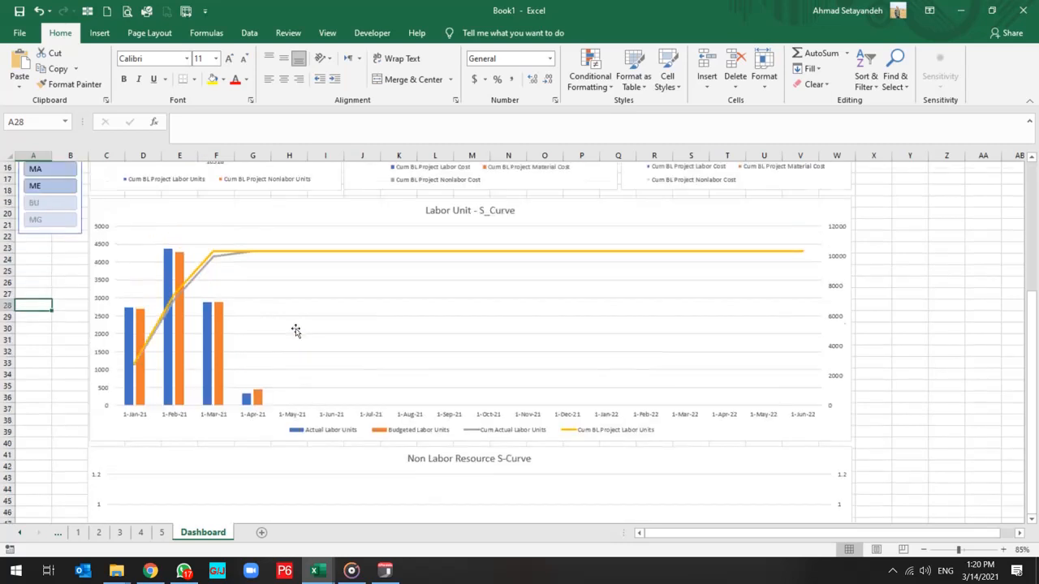
Filter the dashboard to the PRO phase and review both S-curve charts.
{"action": "left_click", "coordinate": [45, 260]}
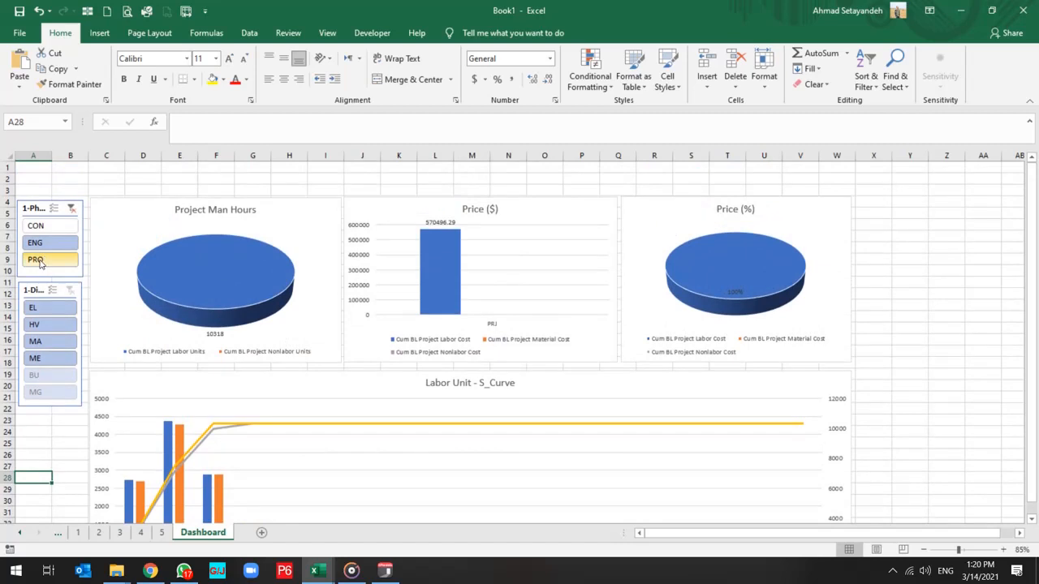
{"action": "left_click", "coordinate": [40, 263]}
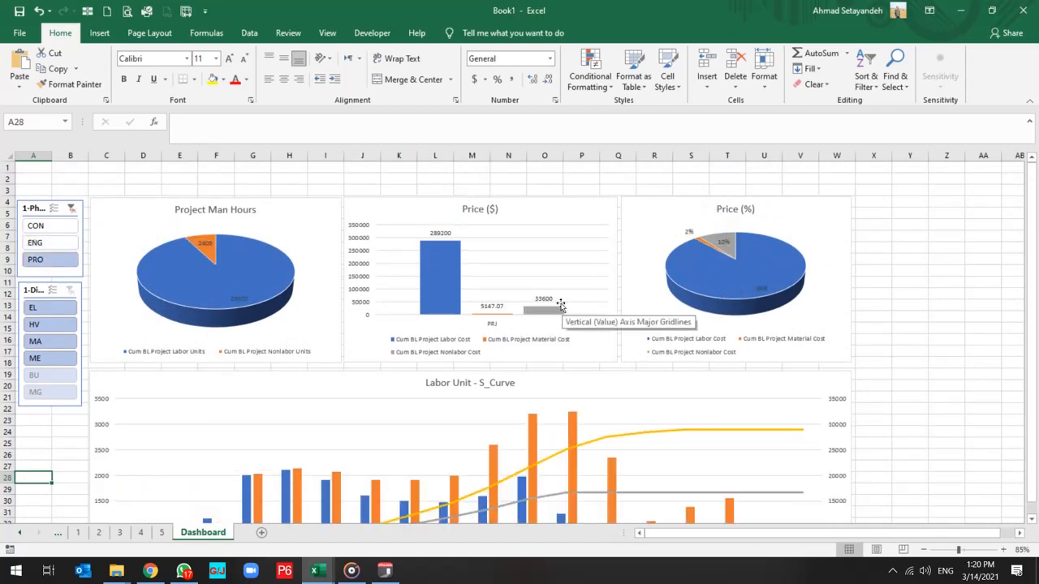
{"action": "scroll", "coordinate": [468, 423], "scroll_direction": "down", "scroll_amount": 8}
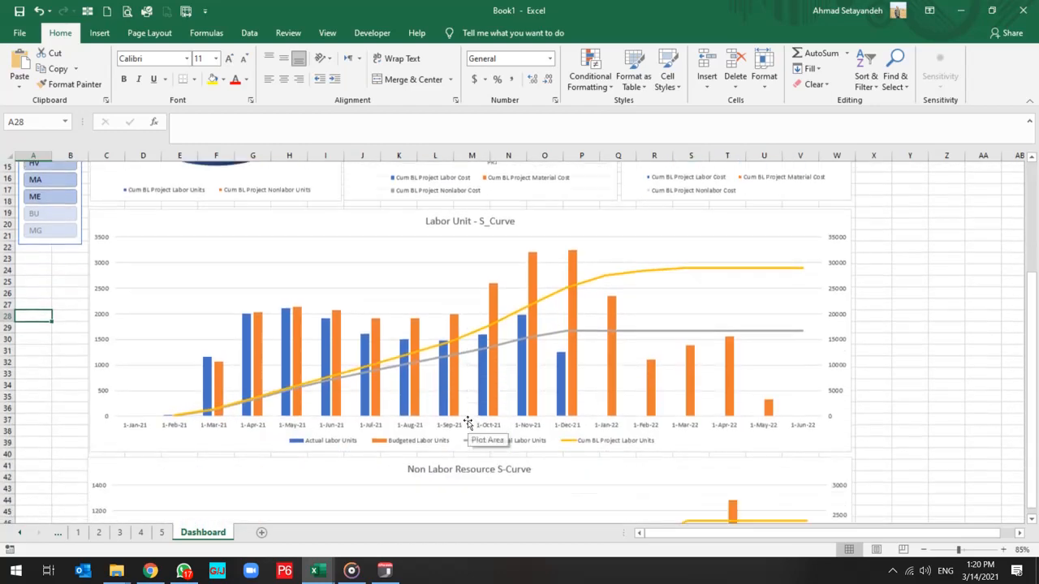
{"action": "scroll", "coordinate": [469, 422], "scroll_direction": "down", "scroll_amount": 4}
{"action": "scroll", "coordinate": [468, 422], "scroll_direction": "up", "scroll_amount": 12}
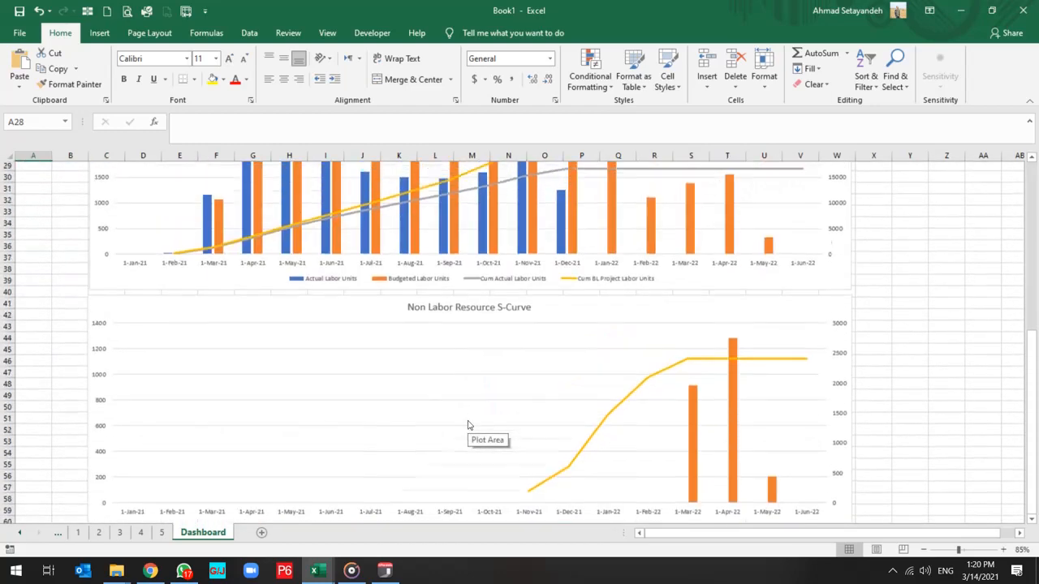
{"action": "scroll", "coordinate": [468, 422], "scroll_direction": "up", "scroll_amount": 1}
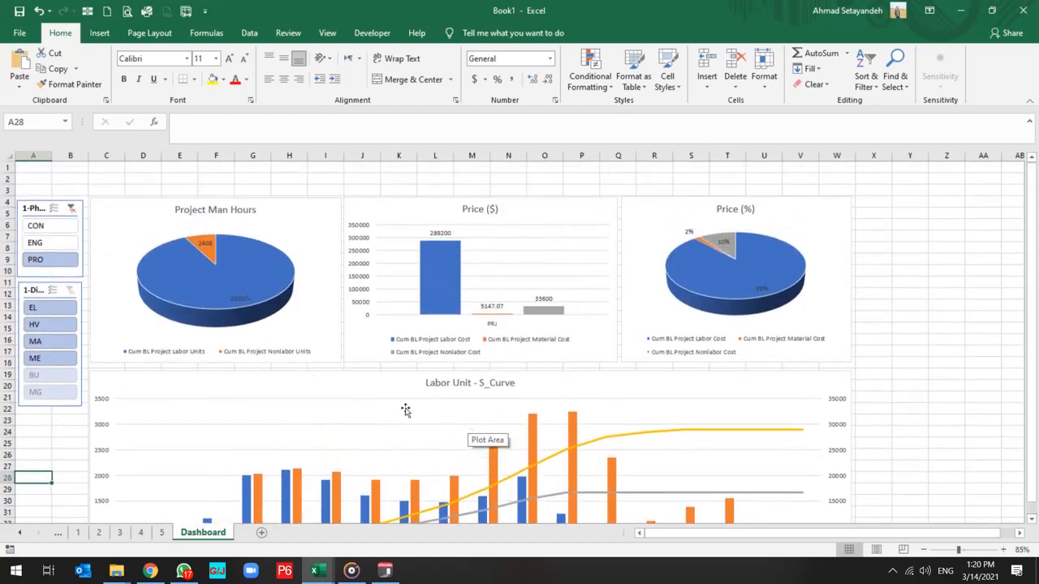
Filter the PRO phase further to the EL discipline and inspect the charts across the dashboard.
{"action": "left_click", "coordinate": [47, 311]}
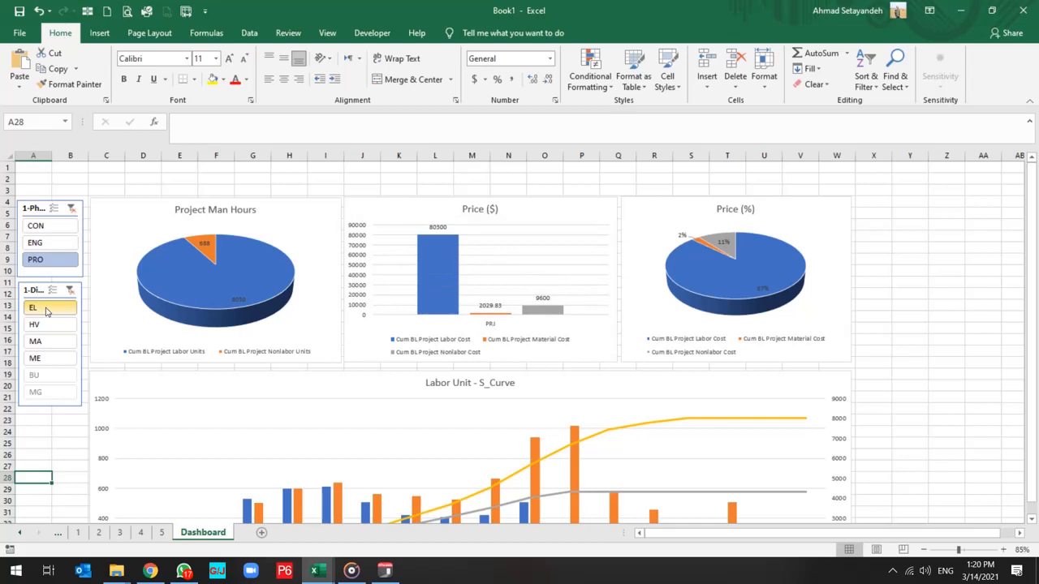
{"action": "scroll", "coordinate": [444, 432], "scroll_direction": "down", "scroll_amount": 6}
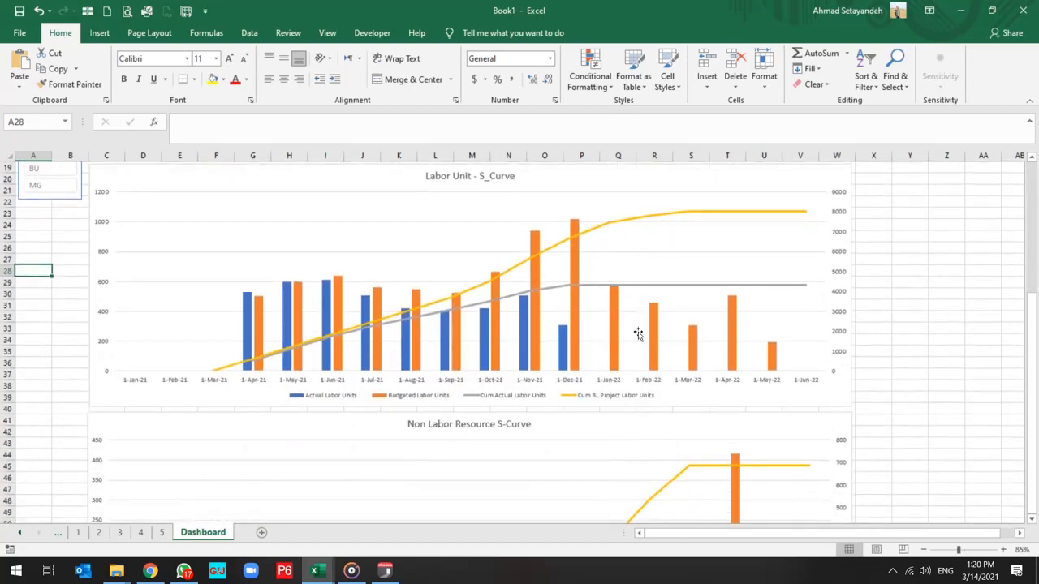
{"action": "scroll", "coordinate": [565, 349], "scroll_direction": "down", "scroll_amount": 5}
{"action": "scroll", "coordinate": [564, 349], "scroll_direction": "up", "scroll_amount": 6}
{"action": "scroll", "coordinate": [564, 349], "scroll_direction": "up", "scroll_amount": 4}
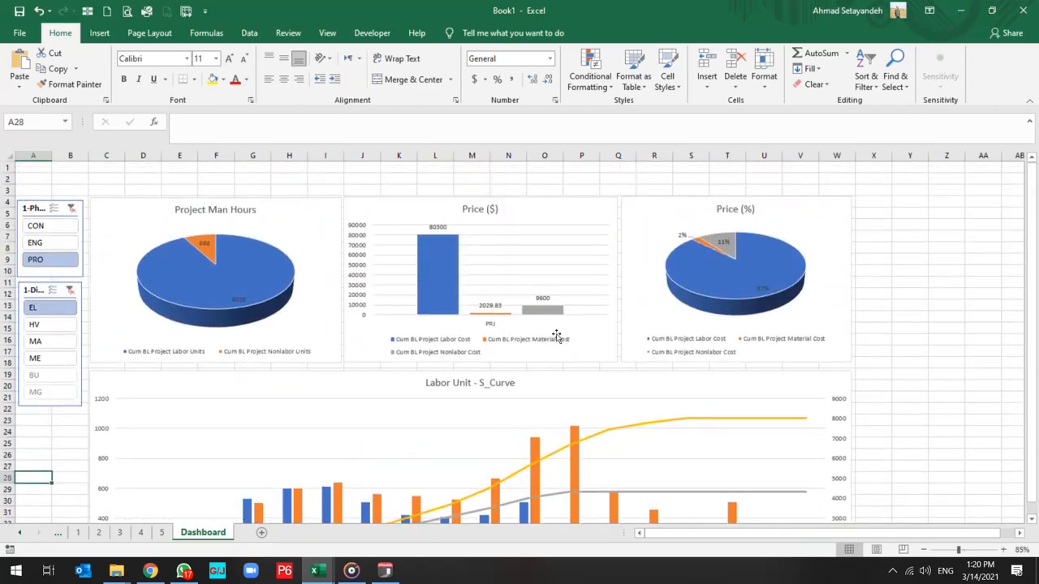
Merge and center cells C1:W3 above the charts as a header area.
{"action": "left_click_drag", "start_coordinate": [108, 166], "coordinate": [840, 190]}
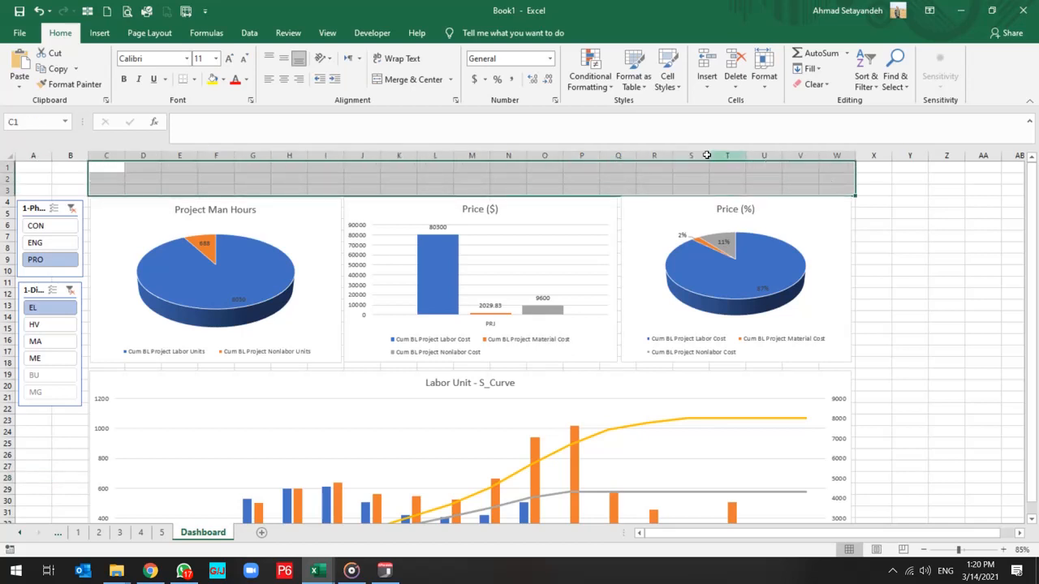
{"action": "left_click", "coordinate": [415, 81]}
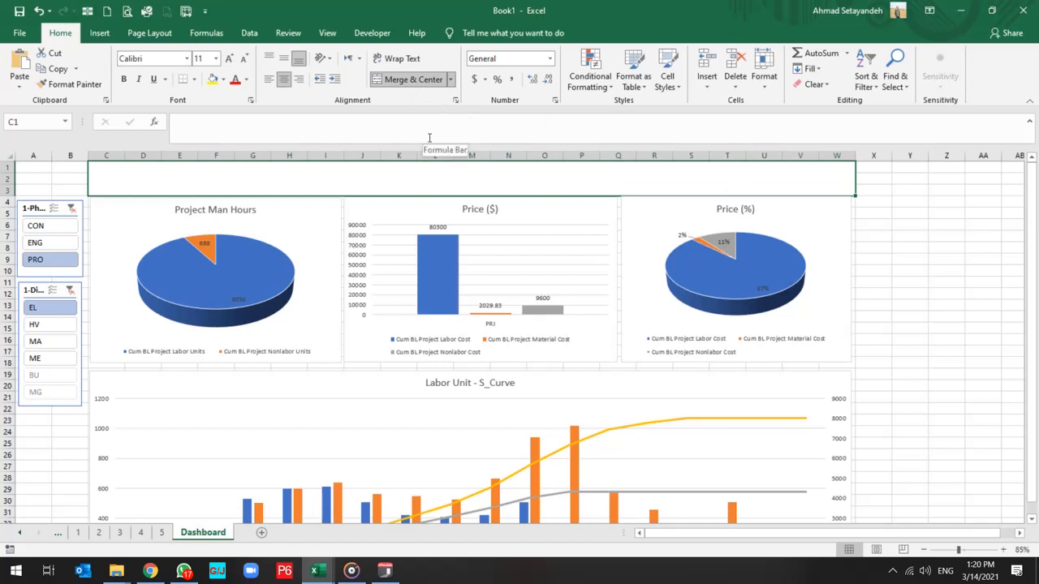
Enter the title "Activit Dashboard By Primavera P6" in the merged header cell C1.
{"action": "type", "text": "Activit"}
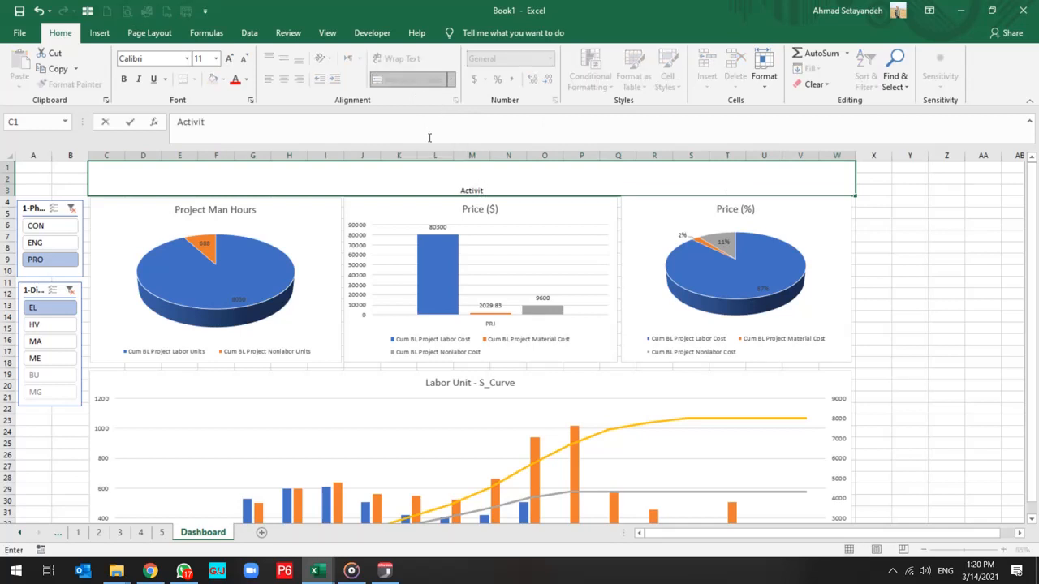
{"action": "type", "text": " Dashboar"}
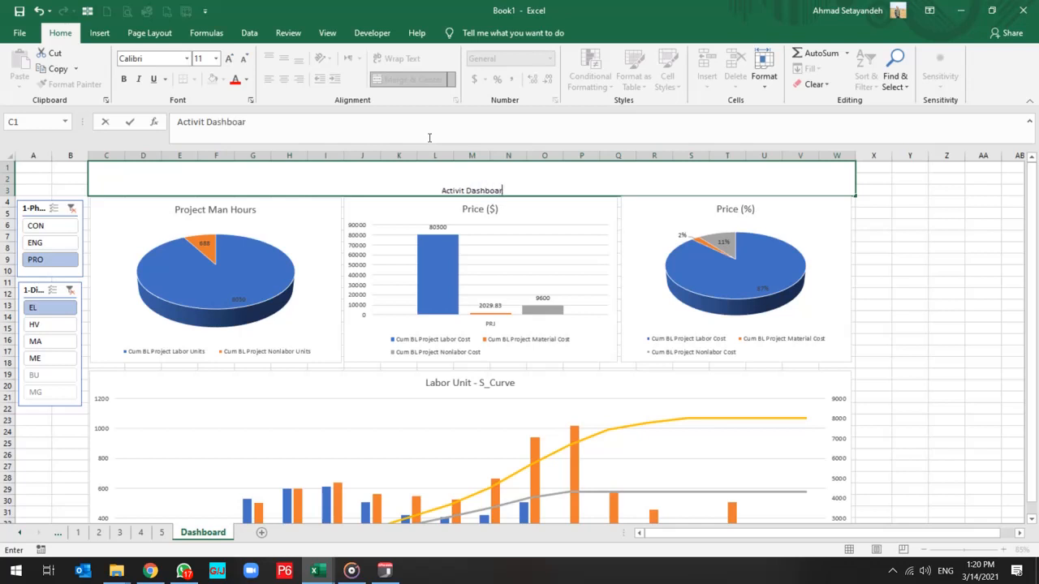
{"action": "type", "text": "d By Primavera "}
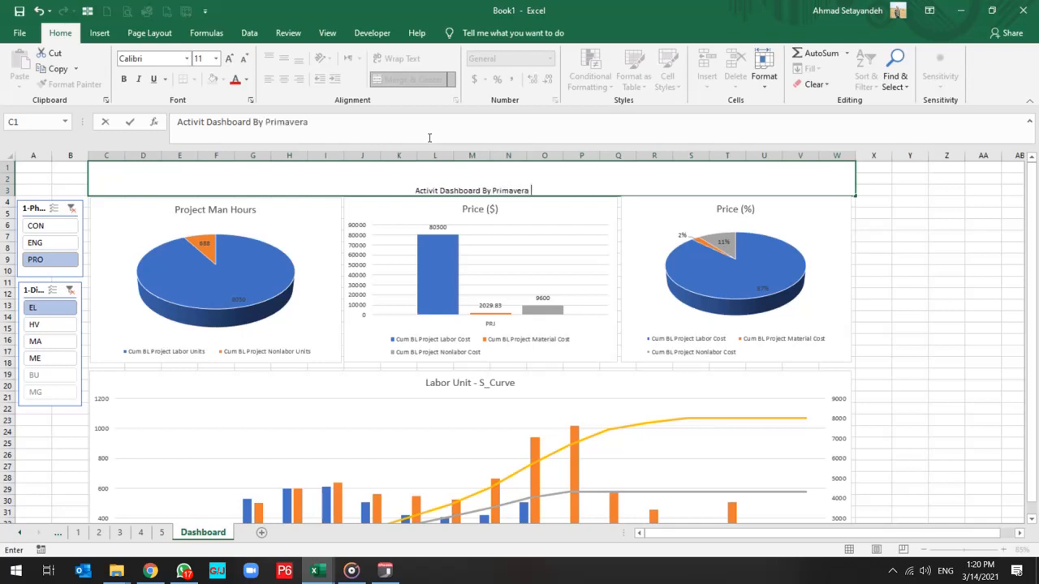
{"action": "type", "text": "P6"}
{"action": "key", "text": "ctrl+Return"}
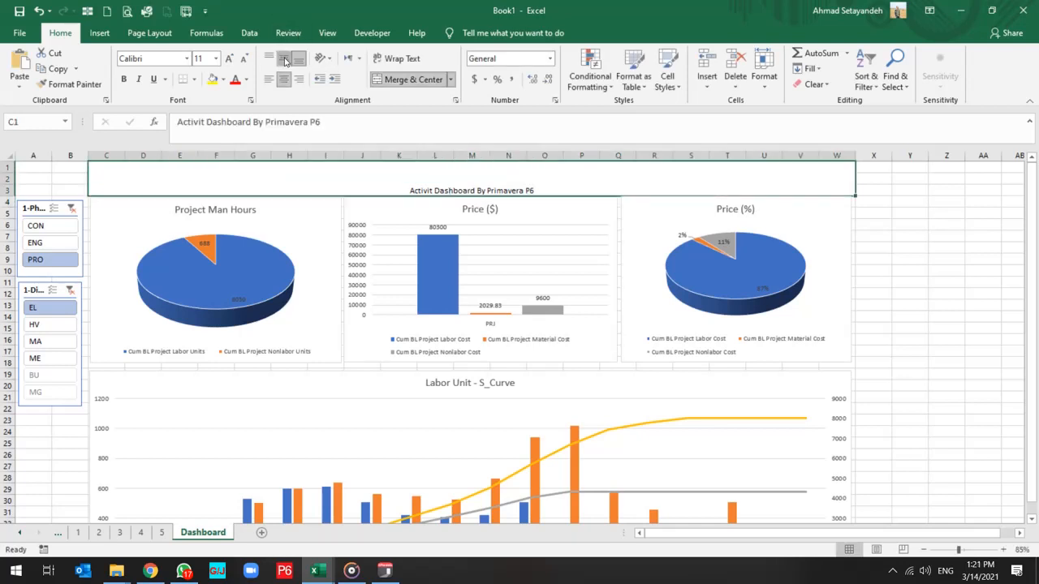
Center the header title vertically and format it in 22-point Times New Roman.
{"action": "left_click", "coordinate": [283, 58]}
{"action": "left_click", "coordinate": [230, 60]}
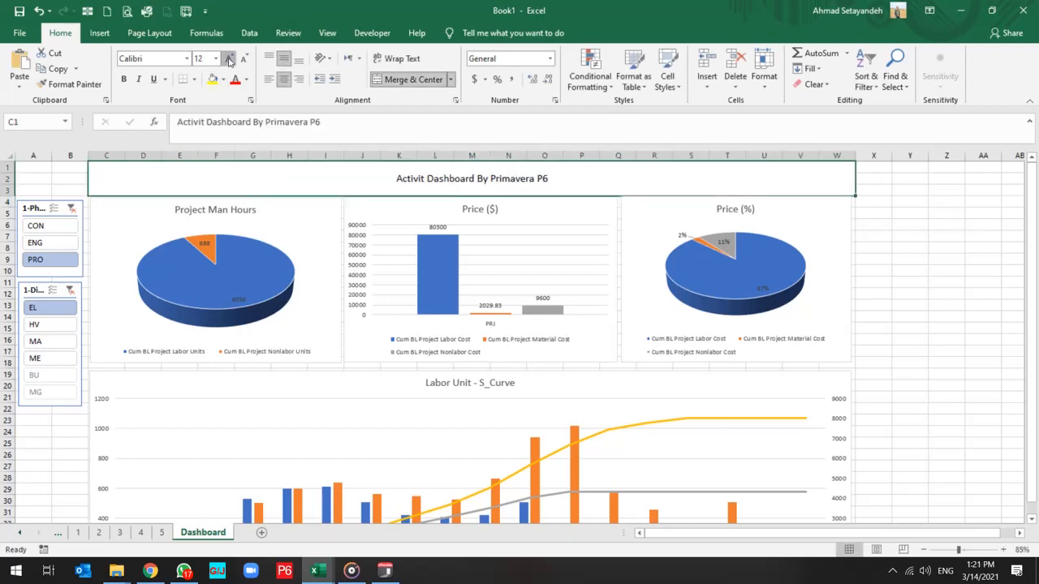
{"action": "left_click", "coordinate": [230, 60]}
{"action": "left_click", "coordinate": [230, 60]}
{"action": "left_click", "coordinate": [230, 60]}
{"action": "left_click", "coordinate": [230, 60]}
{"action": "left_click", "coordinate": [230, 60]}
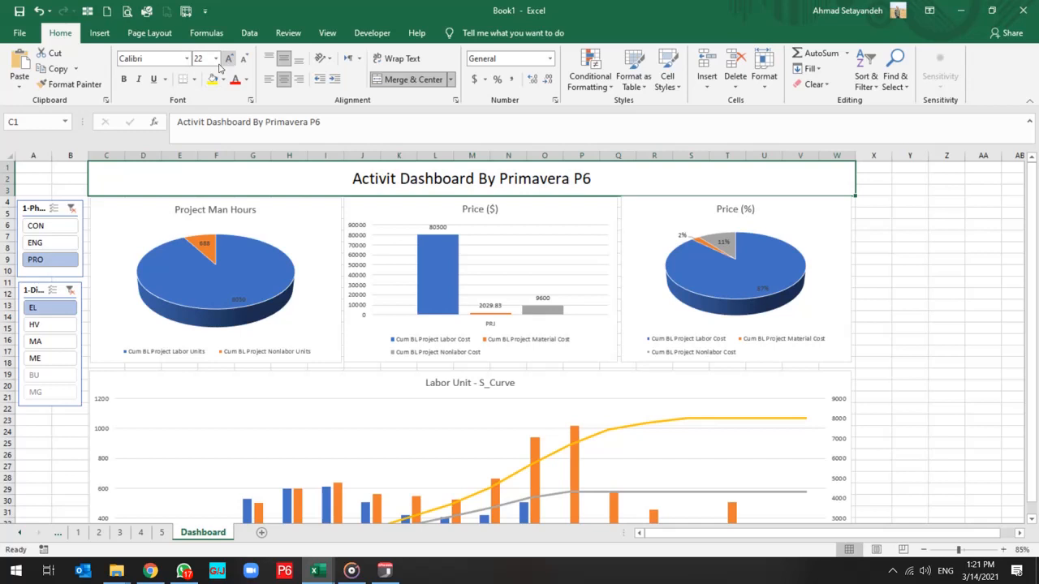
{"action": "left_click", "coordinate": [147, 60]}
{"action": "type", "text": "Times New Roma"}
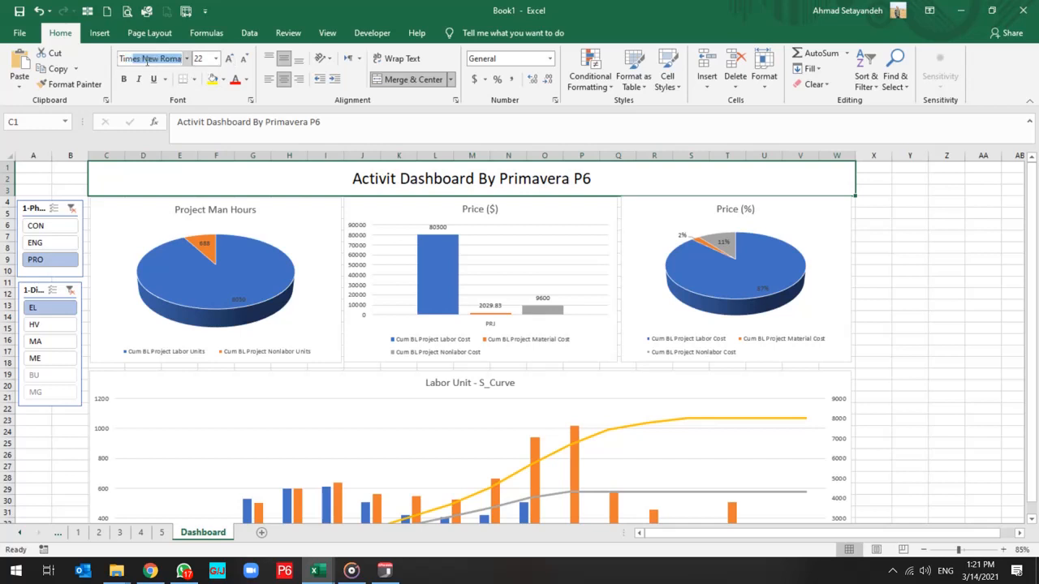
{"action": "key", "text": "Return"}
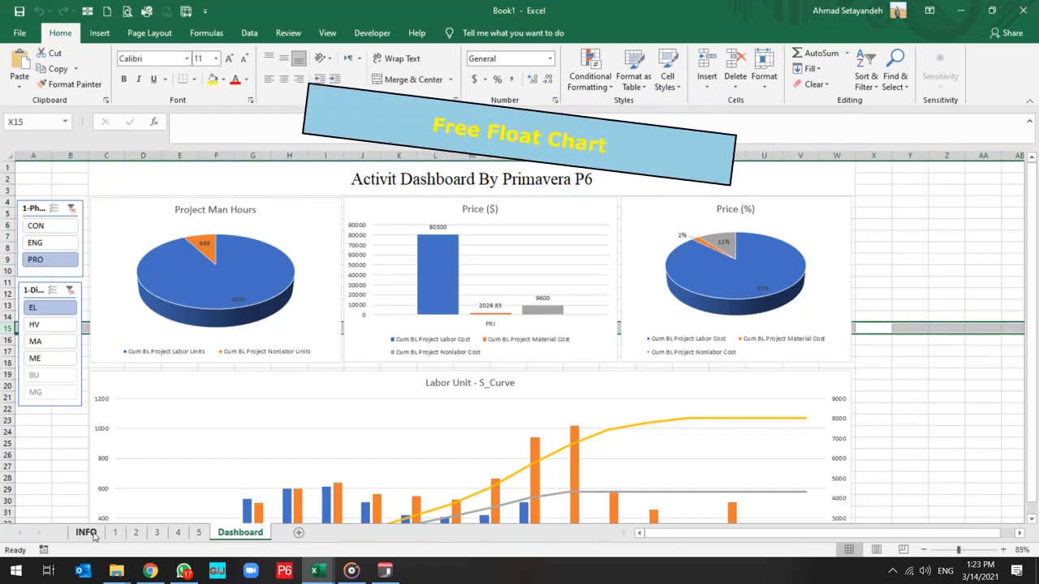
Create a PivotTable on a new worksheet from the INFO sheet data range A1:AT3718.
{"action": "left_click", "coordinate": [86, 533]}
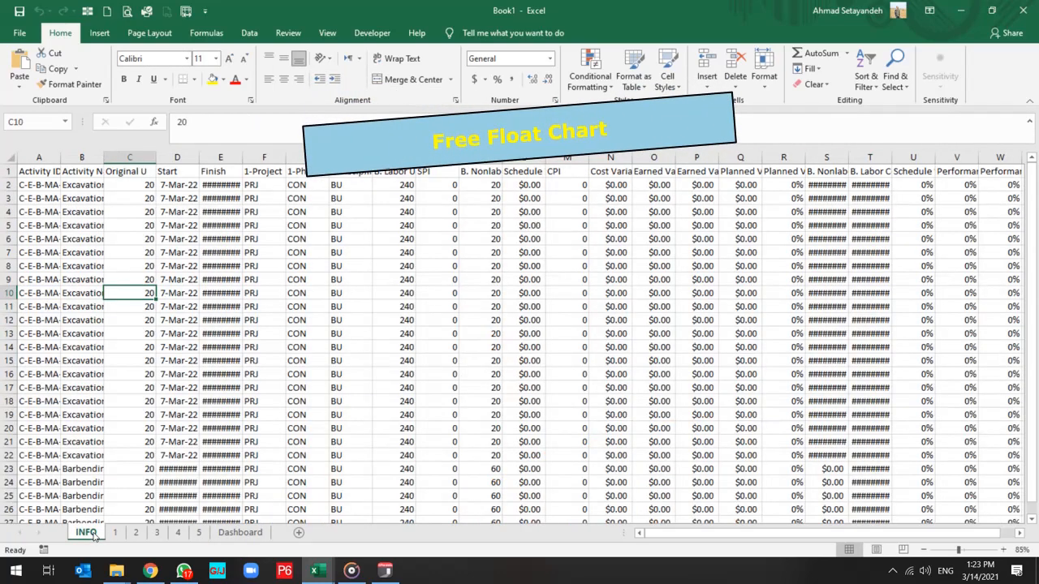
{"action": "left_click", "coordinate": [46, 185]}
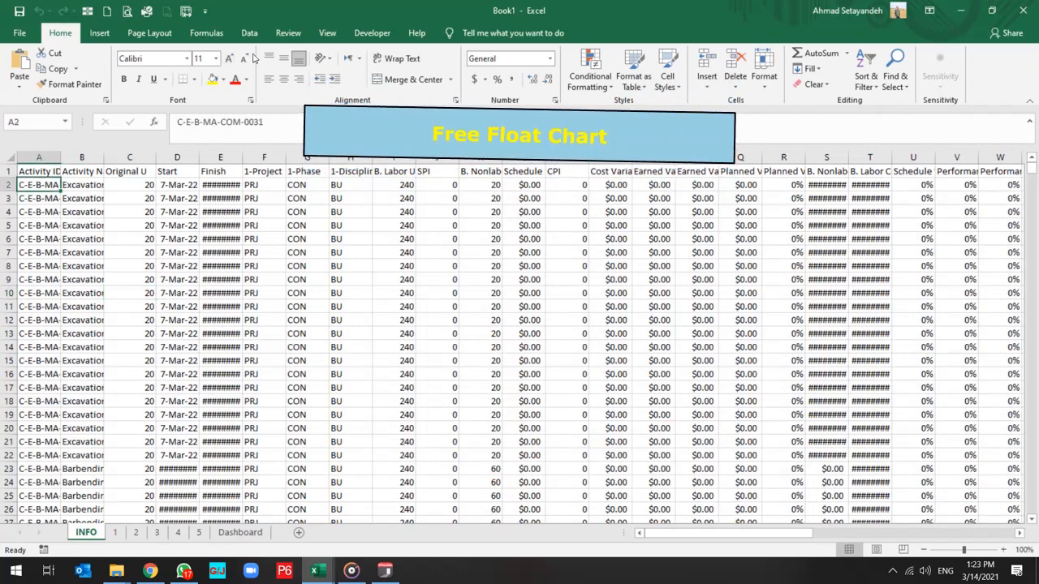
{"action": "left_click", "coordinate": [99, 32]}
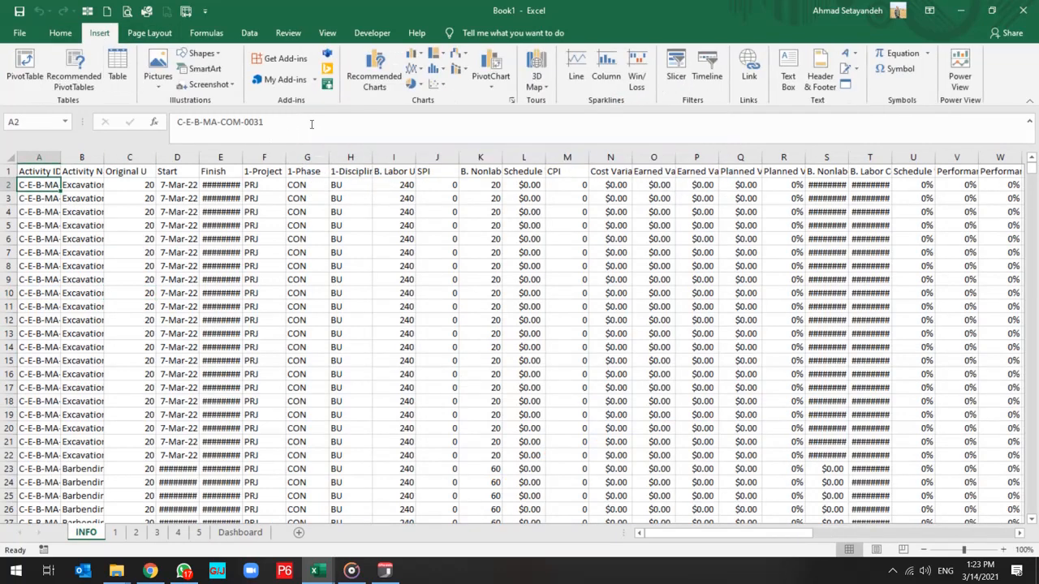
{"action": "left_click", "coordinate": [20, 73]}
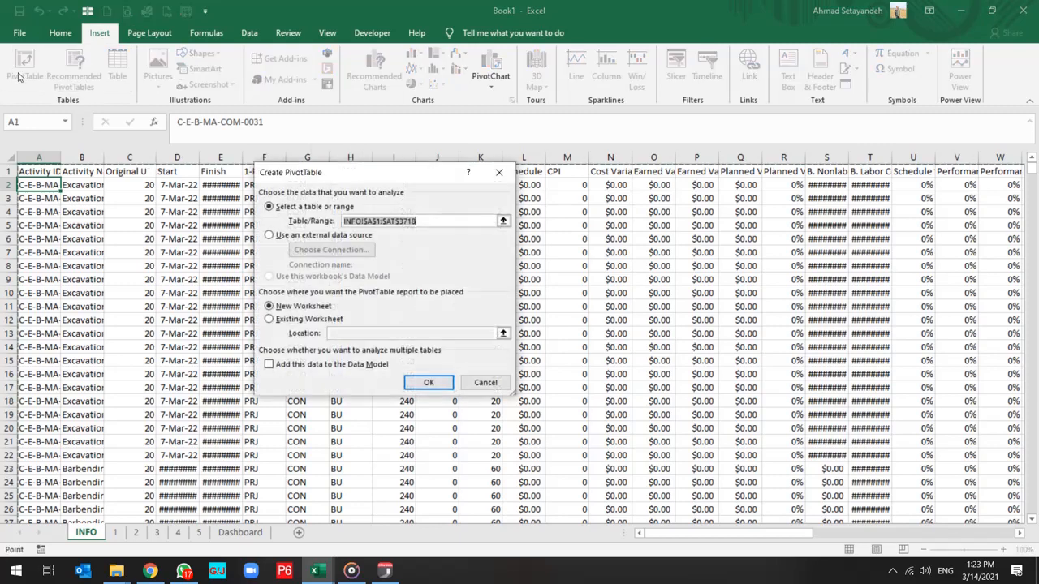
{"action": "left_click", "coordinate": [429, 382]}
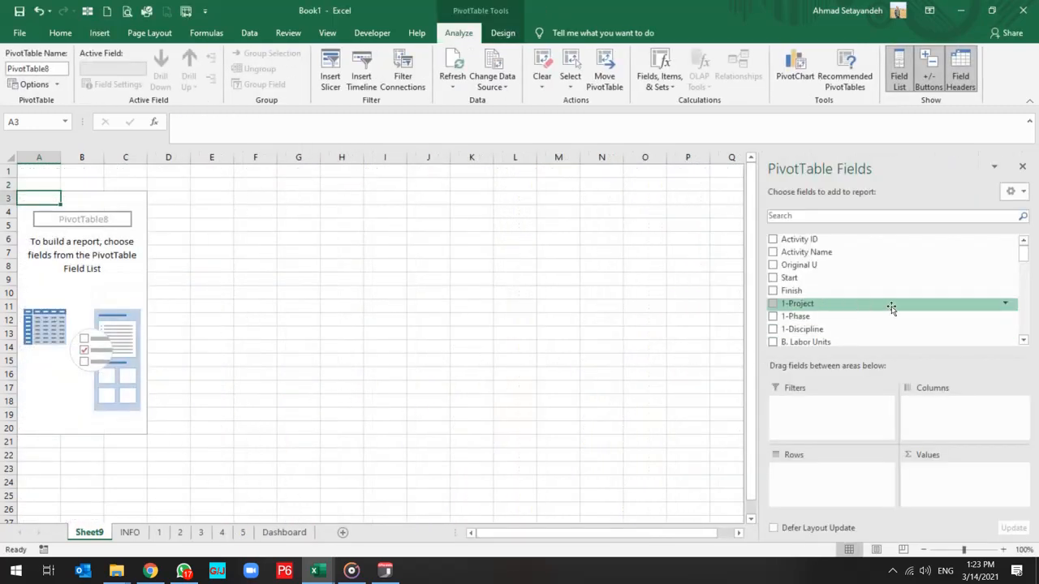
Set up the PivotTable with 1-Phase as rows and the sum of Free Float as values.
{"action": "scroll", "coordinate": [892, 306], "scroll_direction": "down", "scroll_amount": 1}
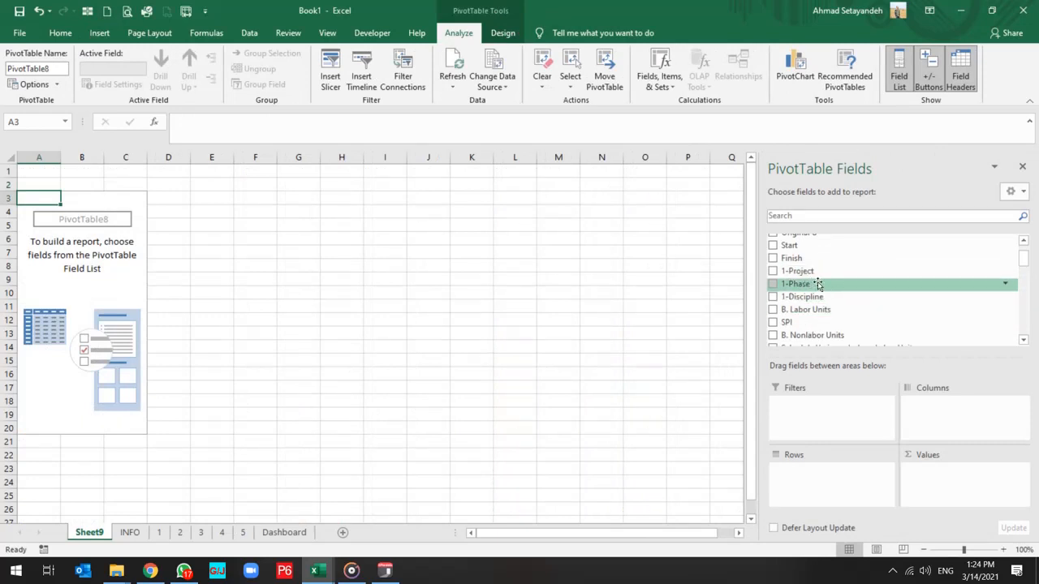
{"action": "left_click_drag", "start_coordinate": [807, 284], "coordinate": [817, 476]}
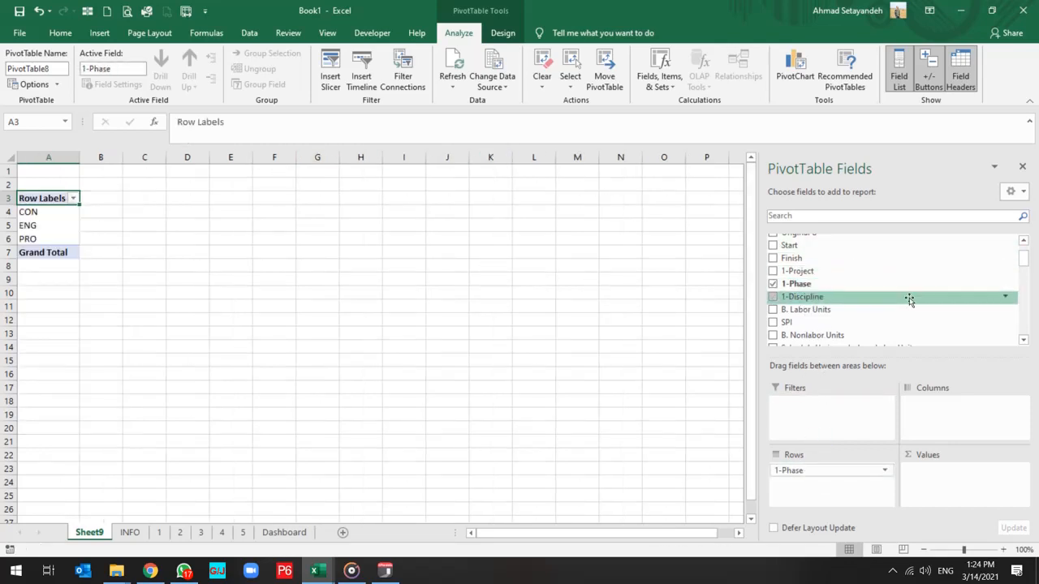
{"action": "scroll", "coordinate": [909, 299], "scroll_direction": "down", "scroll_amount": 5}
{"action": "scroll", "coordinate": [909, 299], "scroll_direction": "down", "scroll_amount": 3}
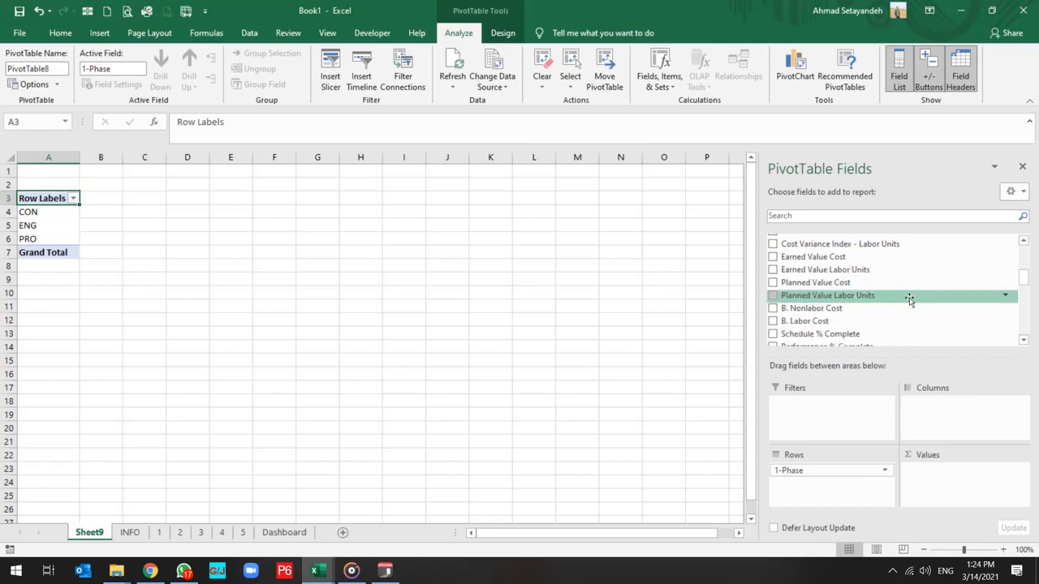
{"action": "scroll", "coordinate": [909, 300], "scroll_direction": "down", "scroll_amount": 1}
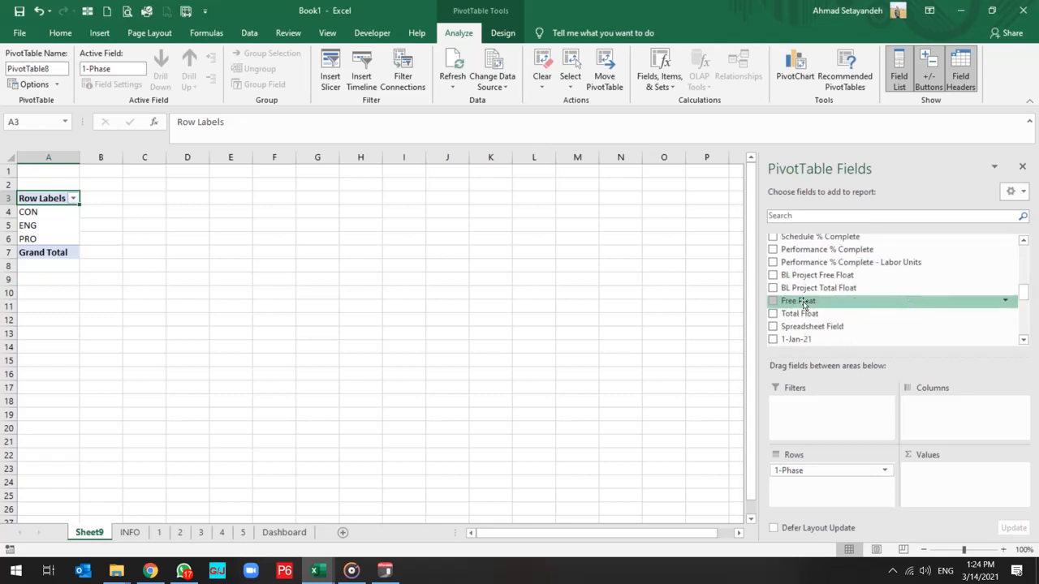
{"action": "left_click_drag", "start_coordinate": [816, 303], "coordinate": [946, 471]}
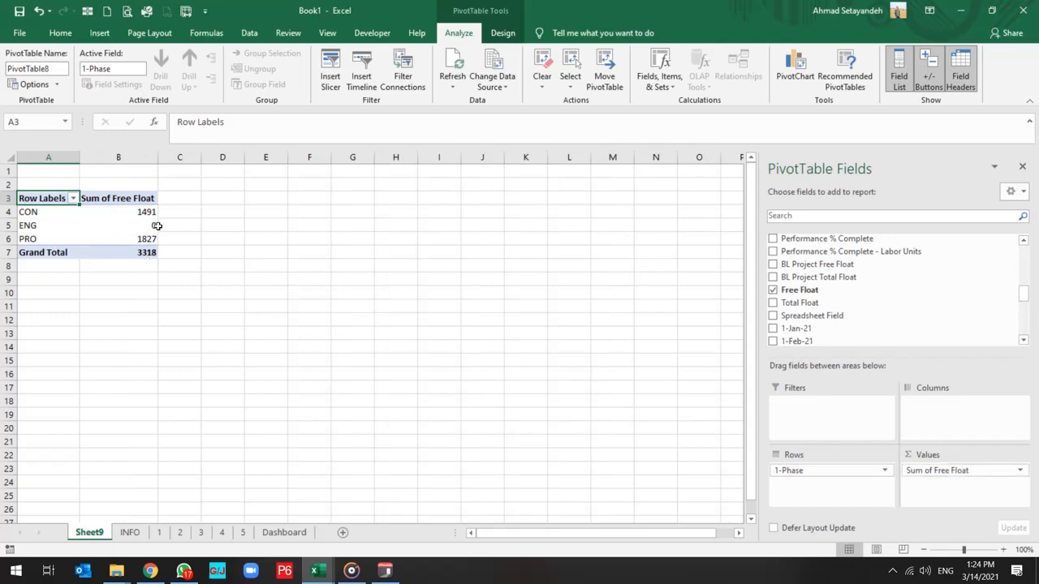
Insert a clustered column PivotChart based on the free float PivotTable.
{"action": "left_click", "coordinate": [90, 228]}
{"action": "left_click", "coordinate": [794, 69]}
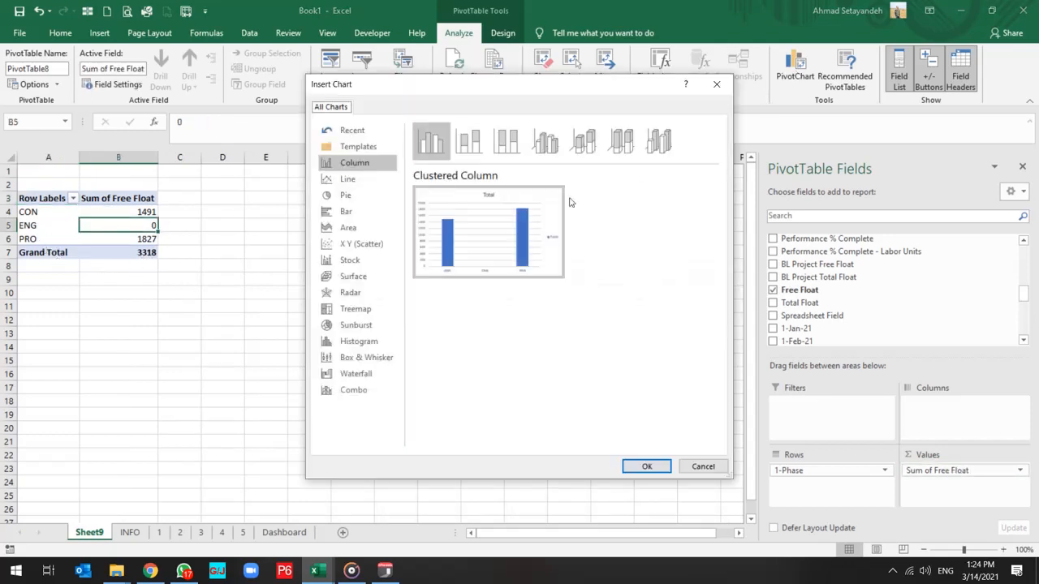
{"action": "left_click", "coordinate": [647, 468]}
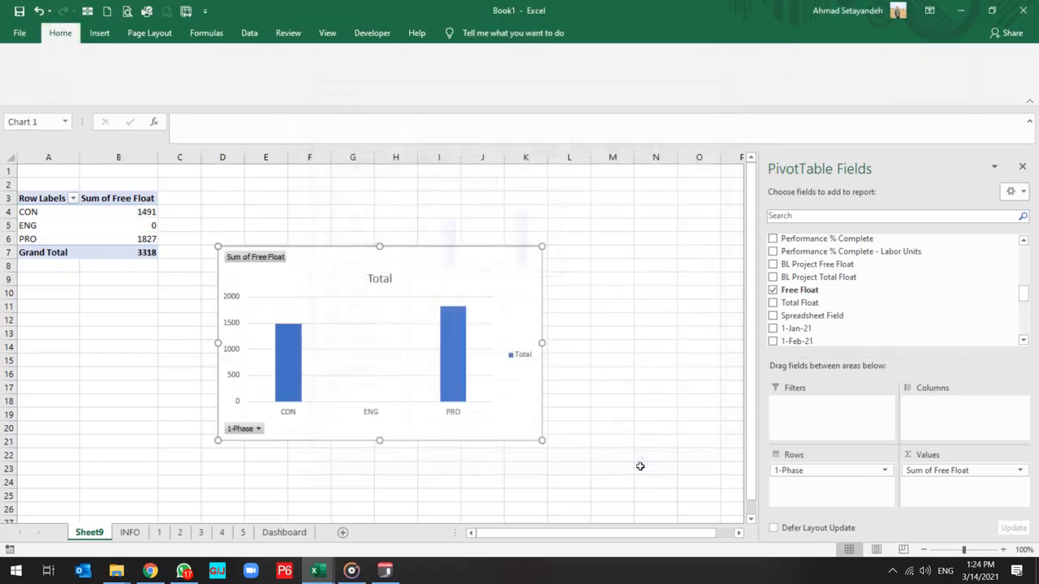
Switch the rows and columns of the free float chart's data source so each phase becomes its own series.
{"action": "right_click", "coordinate": [483, 271]}
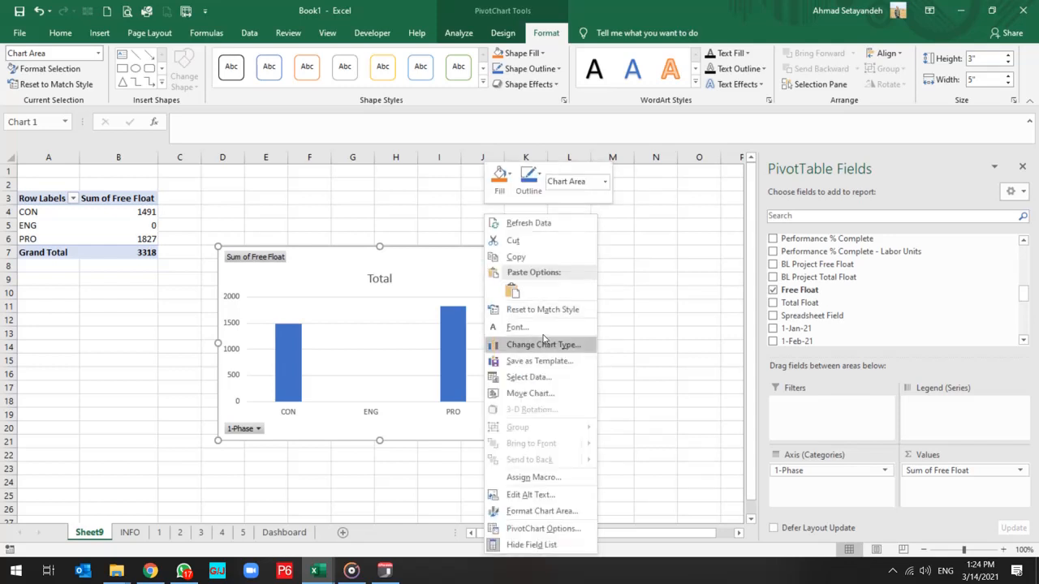
{"action": "left_click", "coordinate": [560, 377]}
{"action": "left_click", "coordinate": [385, 263]}
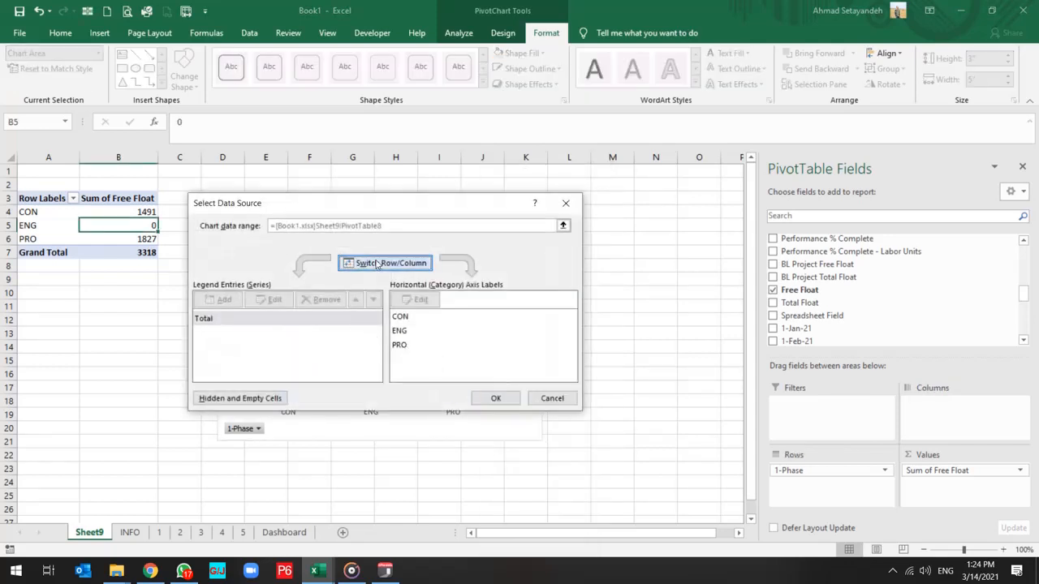
{"action": "left_click", "coordinate": [496, 398]}
{"action": "left_click", "coordinate": [456, 489]}
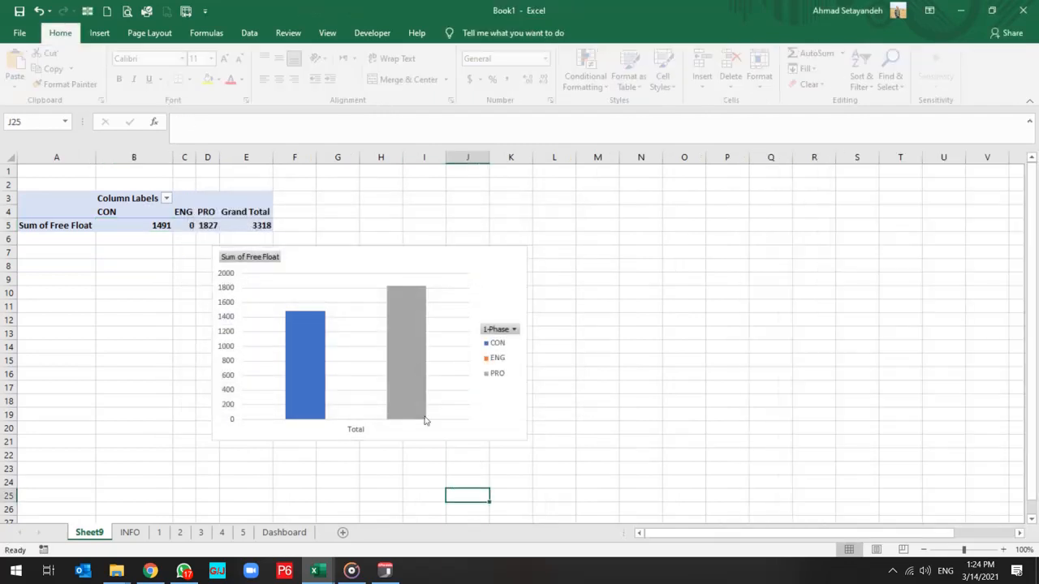
Hide all field buttons on the free float chart.
{"action": "left_click", "coordinate": [487, 333]}
{"action": "right_click", "coordinate": [504, 333]}
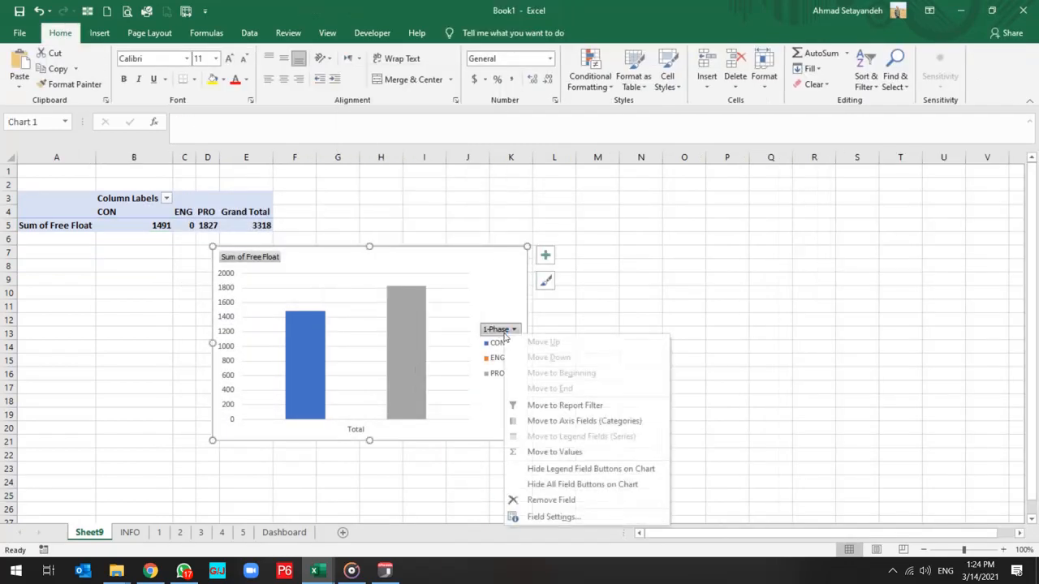
{"action": "left_click", "coordinate": [559, 487]}
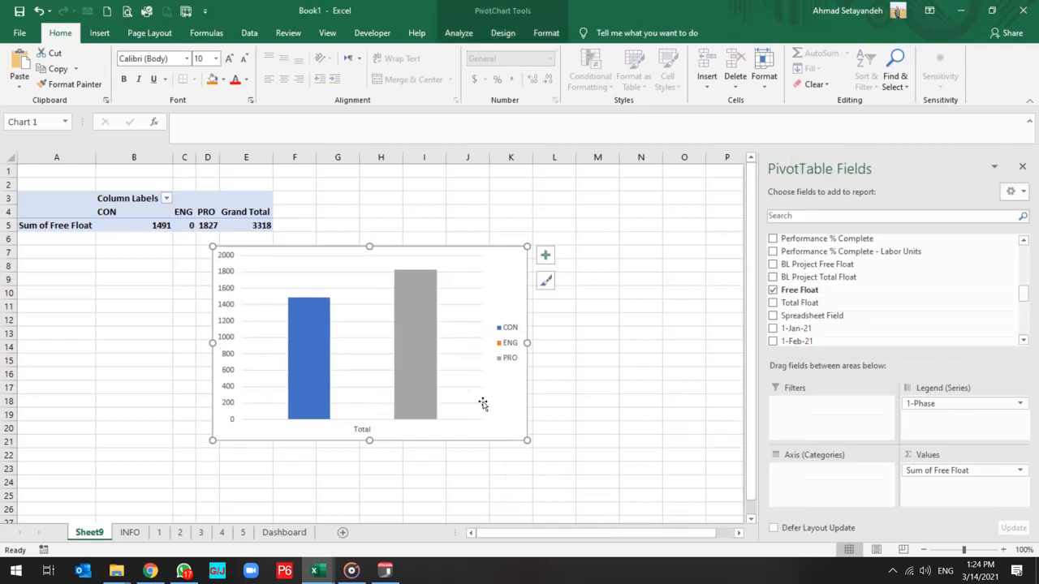
Cut the free float chart to the Dashboard sheet and place it directly below the nonlabor S-curve, aligned with its left edge.
{"action": "right_click", "coordinate": [504, 290]}
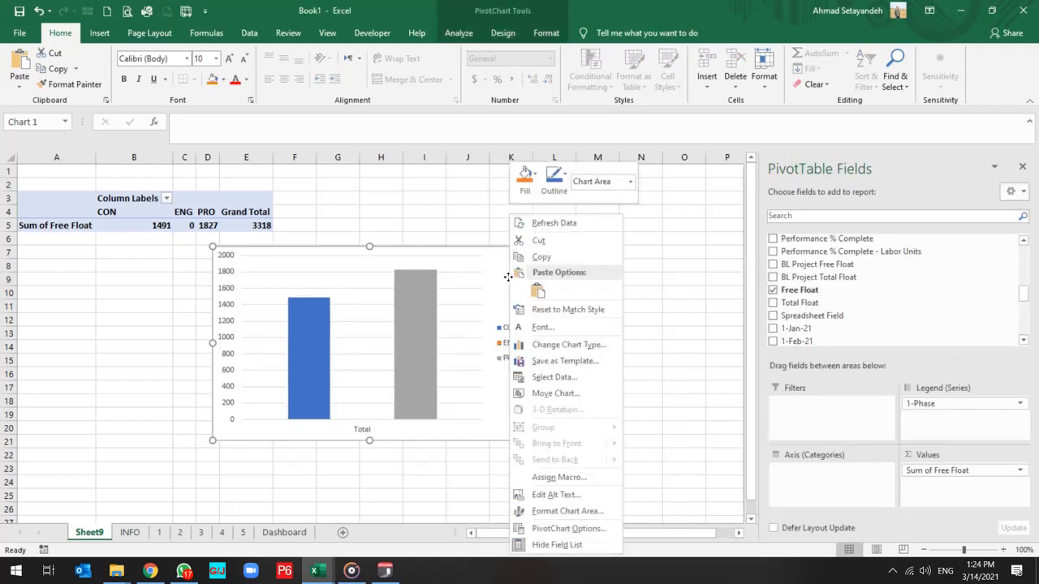
{"action": "left_click", "coordinate": [539, 241]}
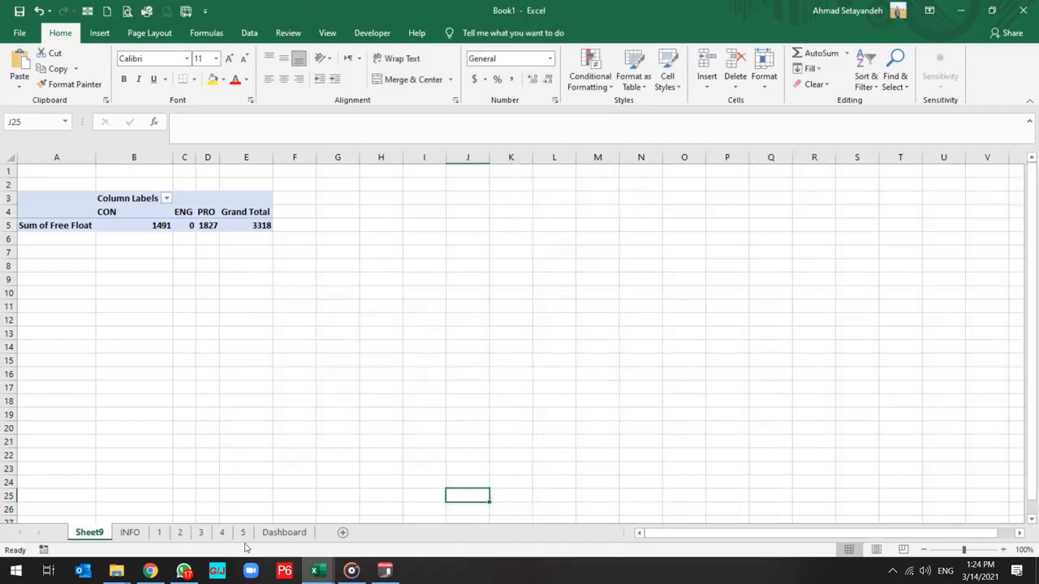
{"action": "left_click", "coordinate": [284, 533]}
{"action": "scroll", "coordinate": [636, 392], "scroll_direction": "down", "scroll_amount": 15}
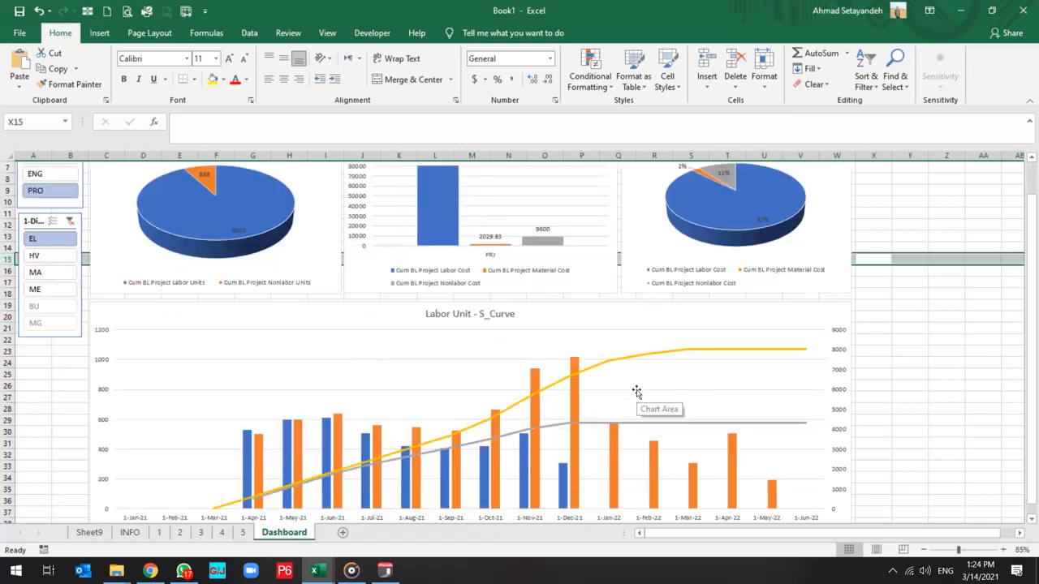
{"action": "left_click", "coordinate": [175, 404]}
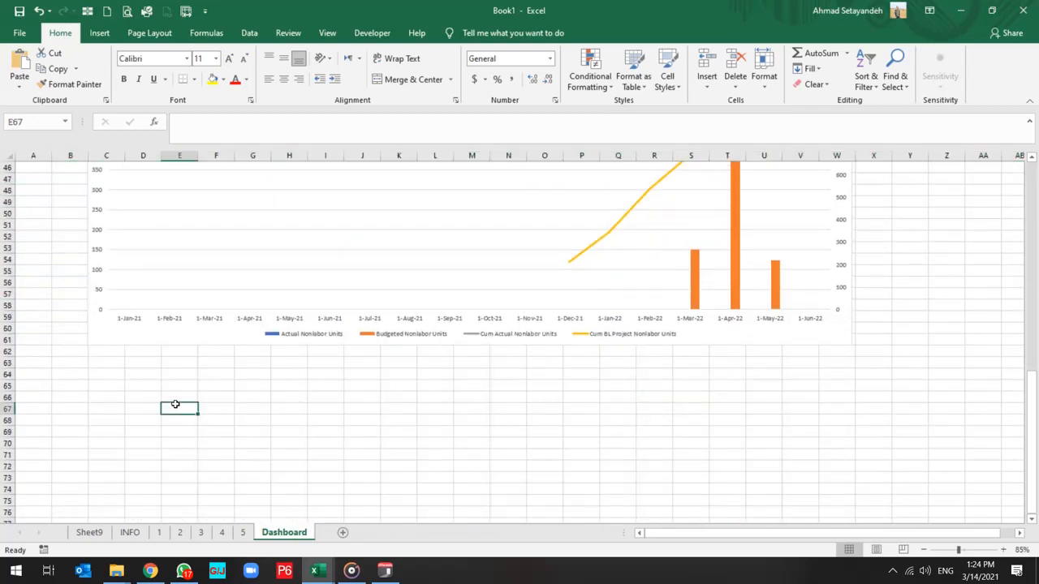
{"action": "key", "text": "ctrl+v"}
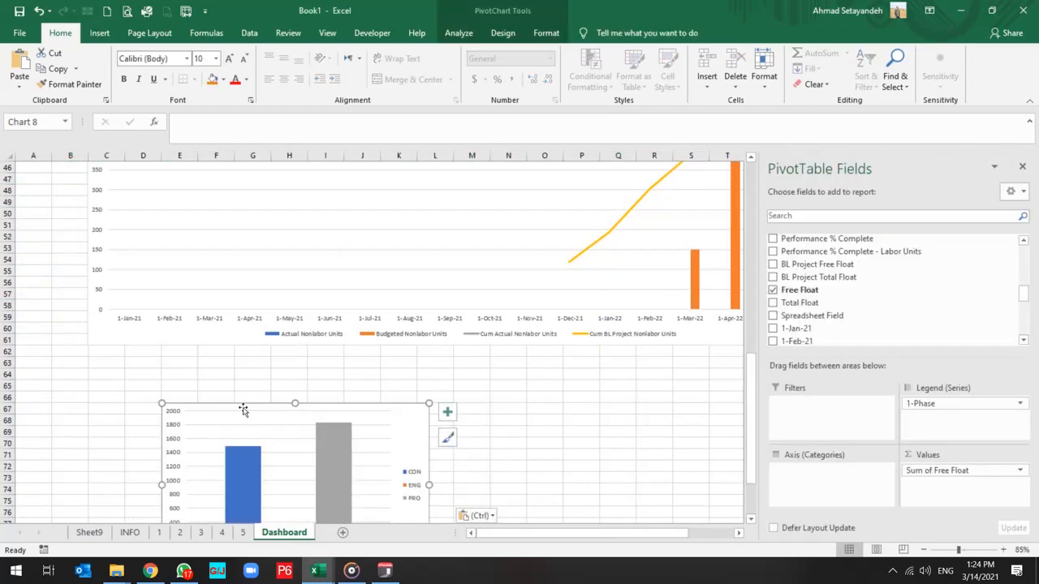
{"action": "left_click_drag", "start_coordinate": [242, 410], "coordinate": [172, 358]}
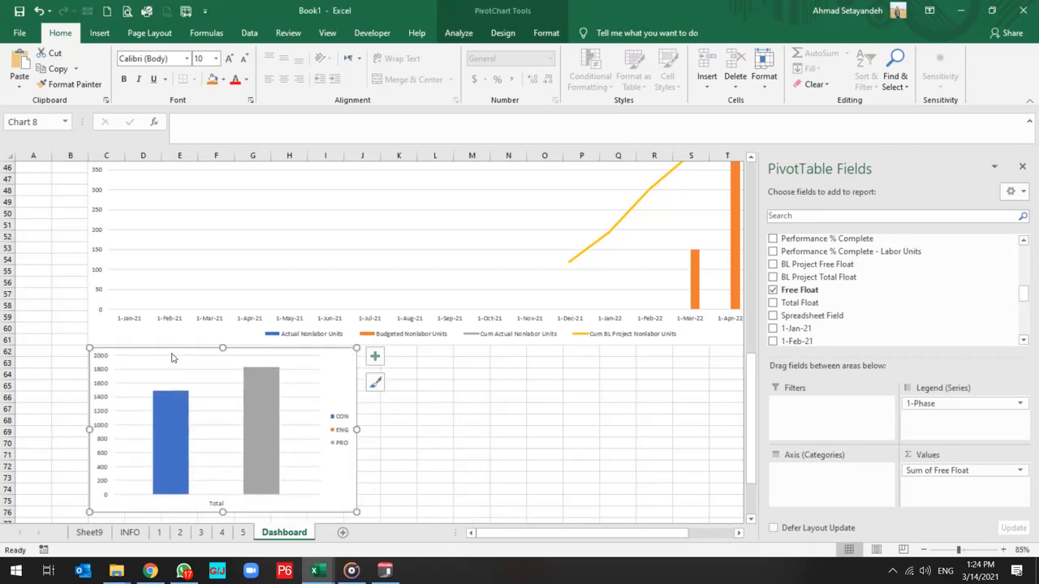
Add a chart title to the free float chart and set its text to "Free Float".
{"action": "left_click", "coordinate": [374, 356]}
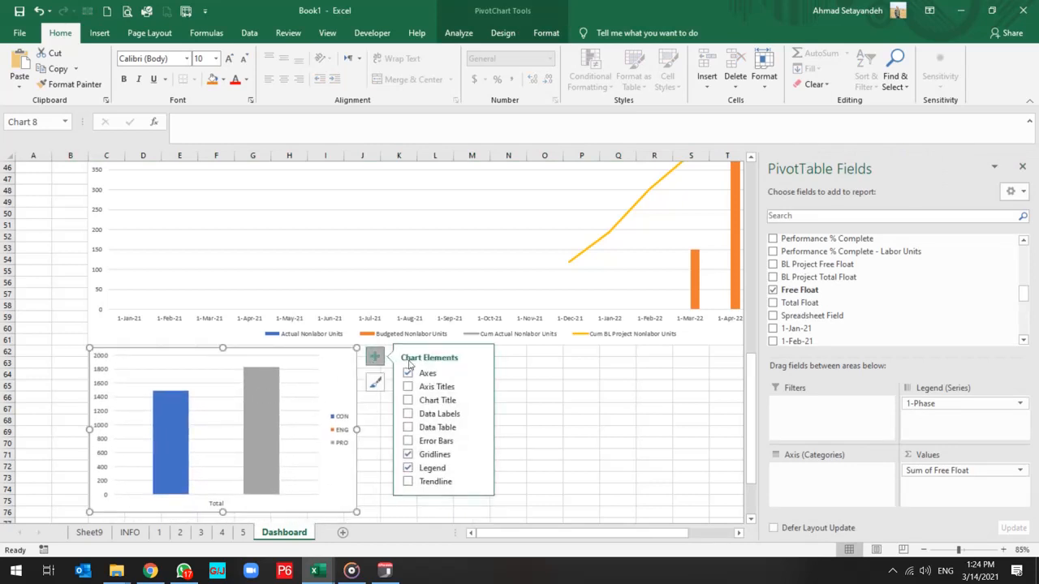
{"action": "left_click", "coordinate": [408, 414]}
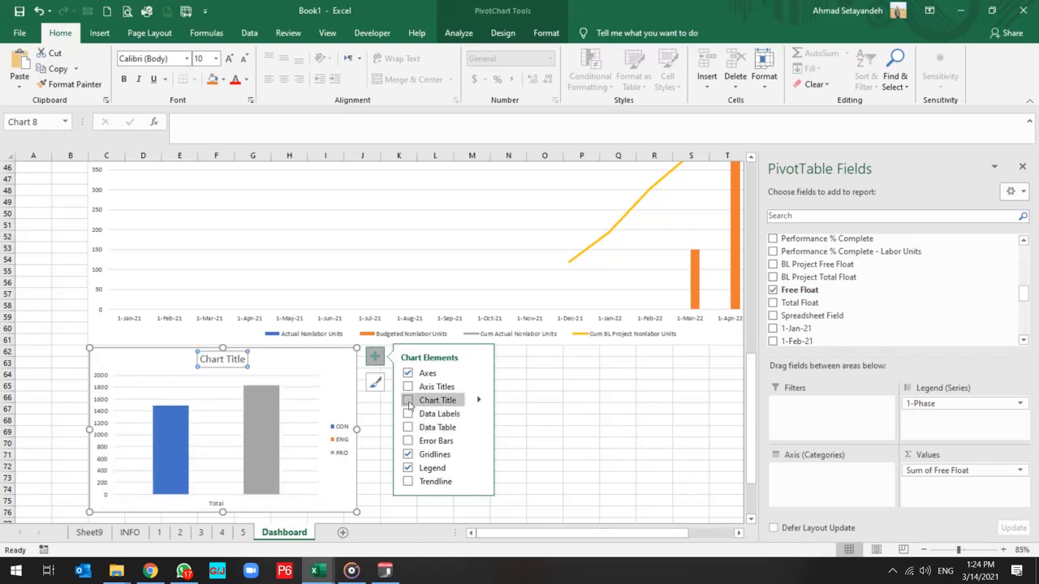
{"action": "left_click", "coordinate": [408, 400]}
{"action": "left_click", "coordinate": [227, 361]}
{"action": "triple_click", "coordinate": [228, 361]}
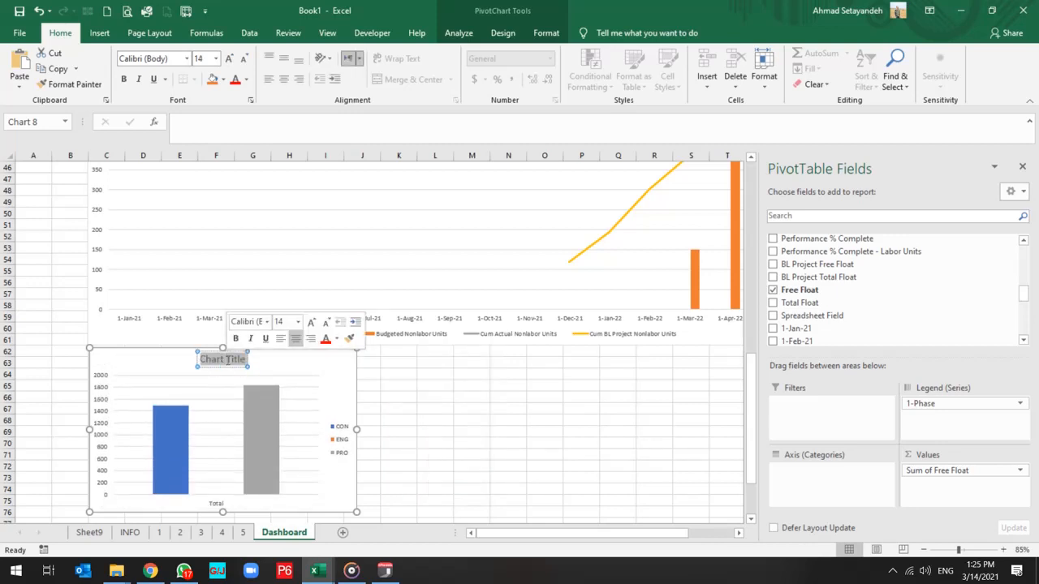
{"action": "type", "text": "Free"}
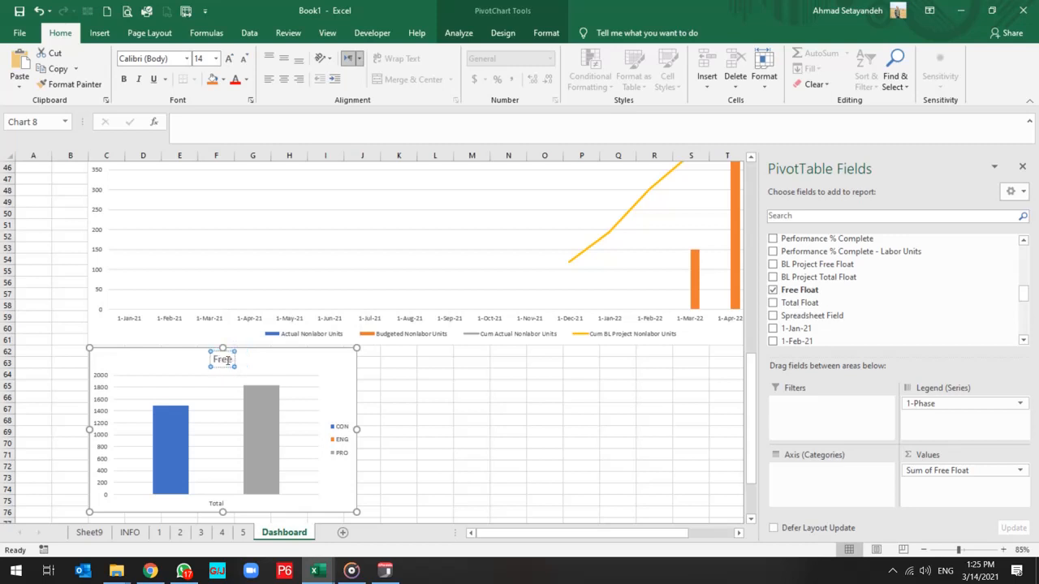
{"action": "type", "text": " Float"}
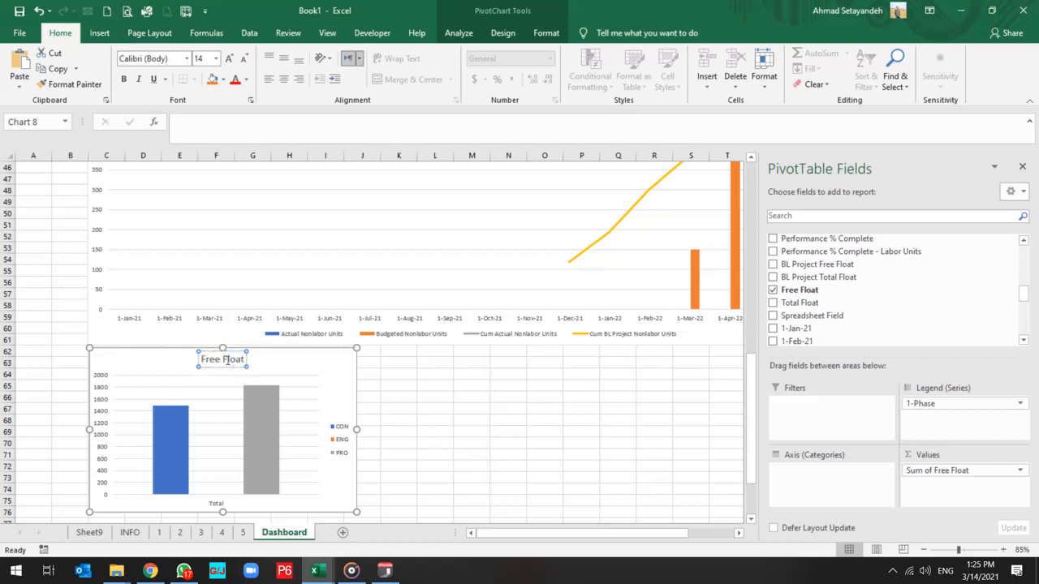
Place the Free Float chart's legend at the bottom and delete its horizontal axis with the Total label.
{"action": "left_click", "coordinate": [340, 443]}
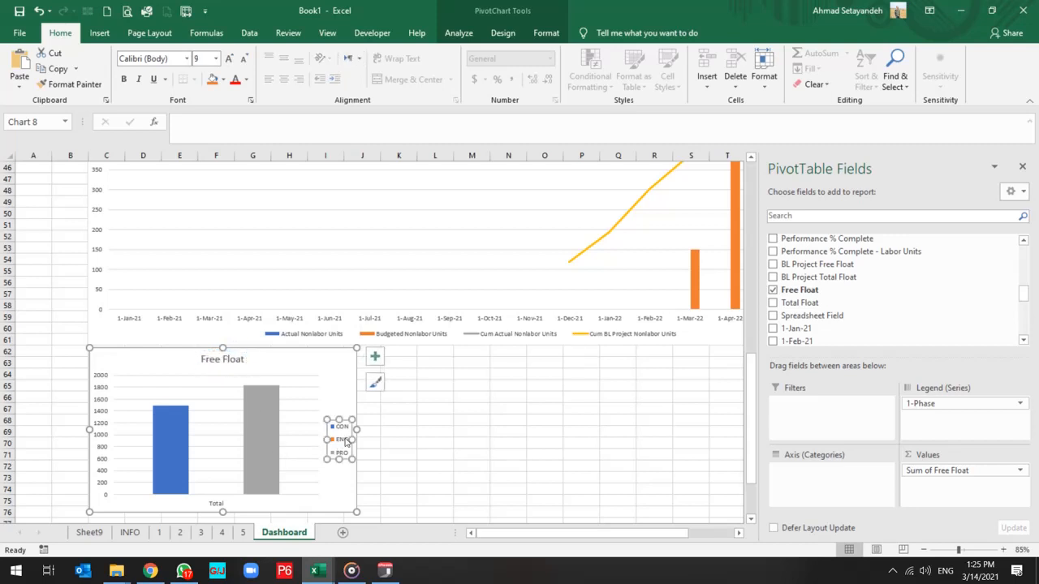
{"action": "left_click", "coordinate": [374, 356]}
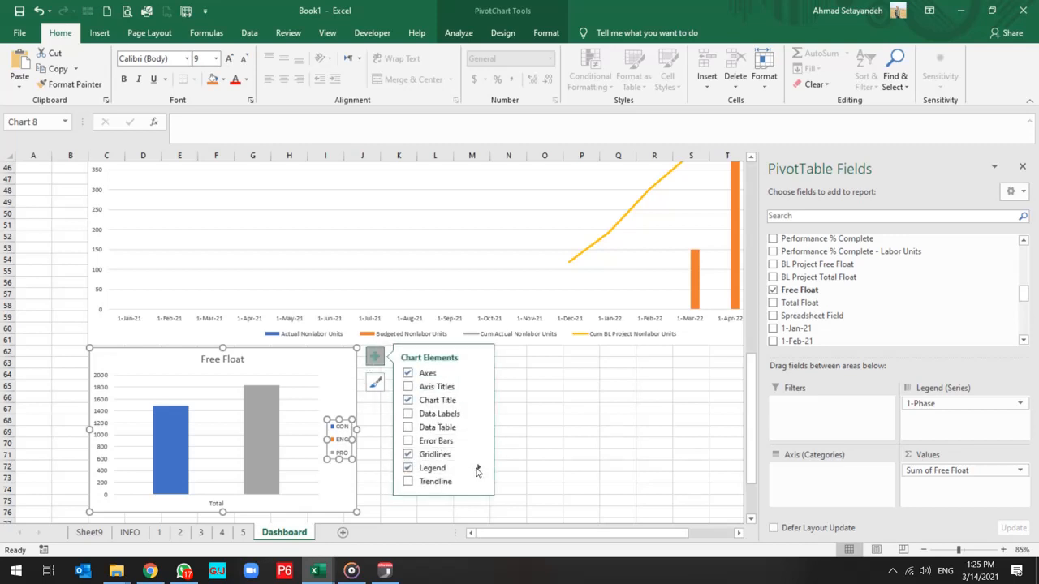
{"action": "left_click", "coordinate": [478, 468]}
{"action": "left_click", "coordinate": [517, 520]}
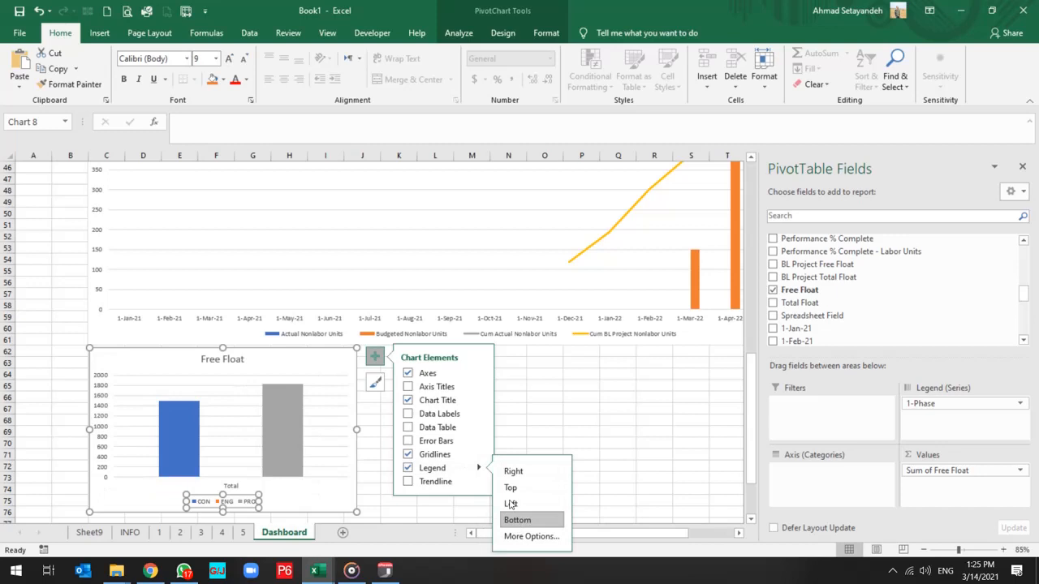
{"action": "left_click", "coordinate": [510, 411]}
{"action": "left_click", "coordinate": [237, 489]}
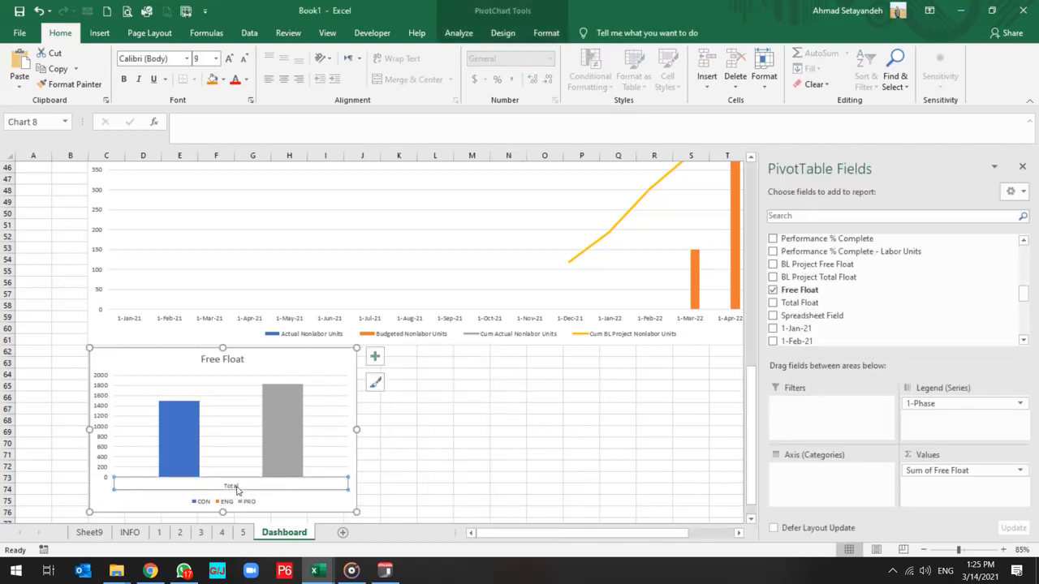
{"action": "key", "text": "Delete"}
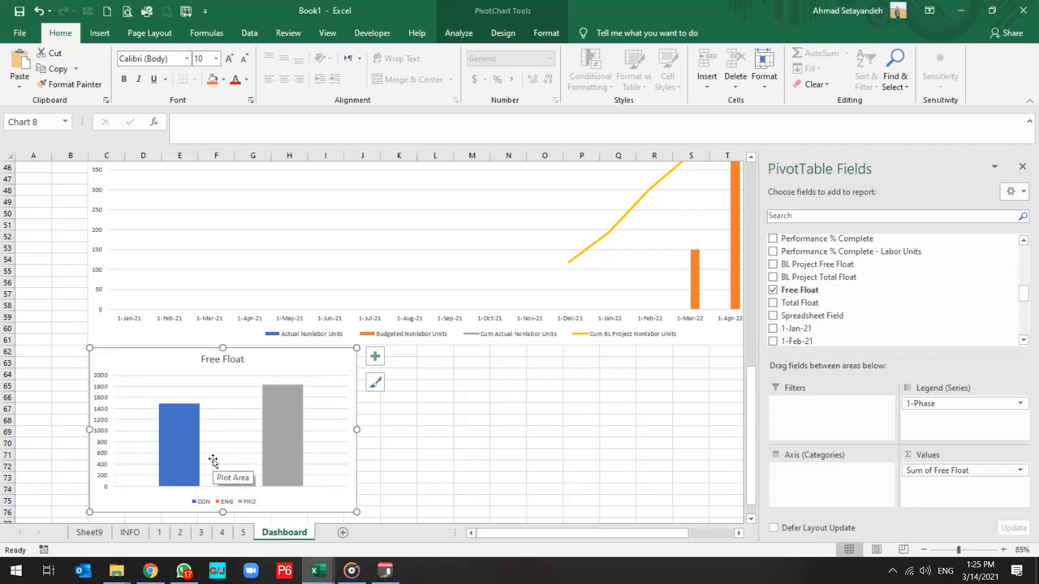
Add data labels to the CON and PRO columns of the Free Float chart.
{"action": "left_click", "coordinate": [182, 434]}
{"action": "right_click", "coordinate": [182, 434]}
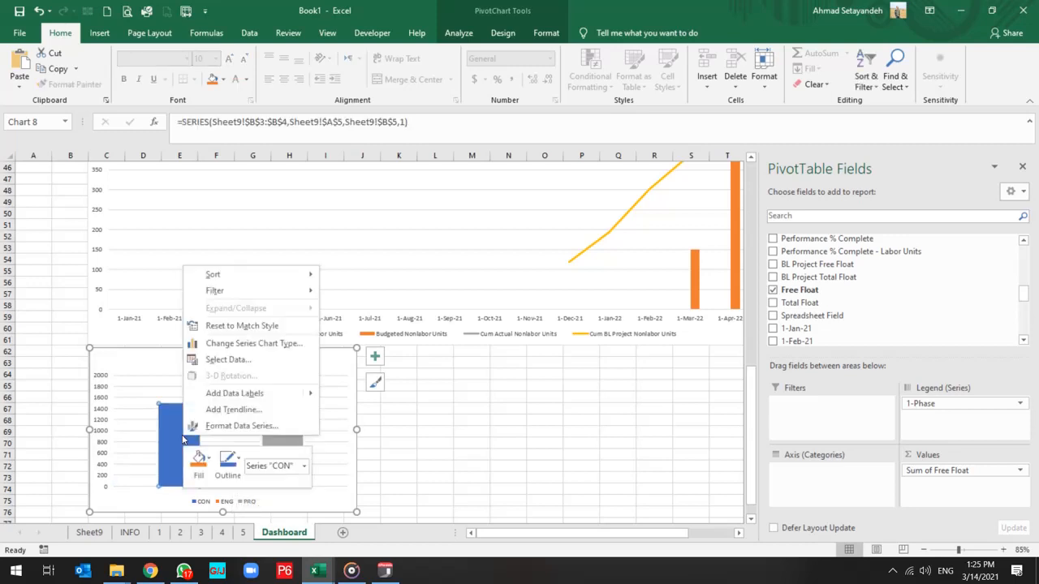
{"action": "left_click", "coordinate": [273, 398]}
{"action": "right_click", "coordinate": [274, 410]}
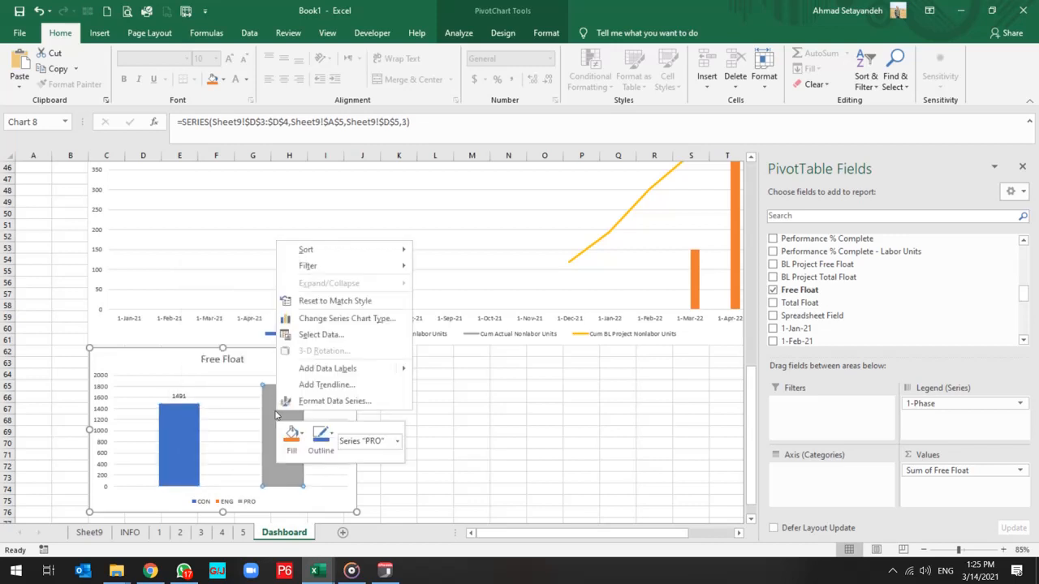
{"action": "left_click", "coordinate": [332, 369]}
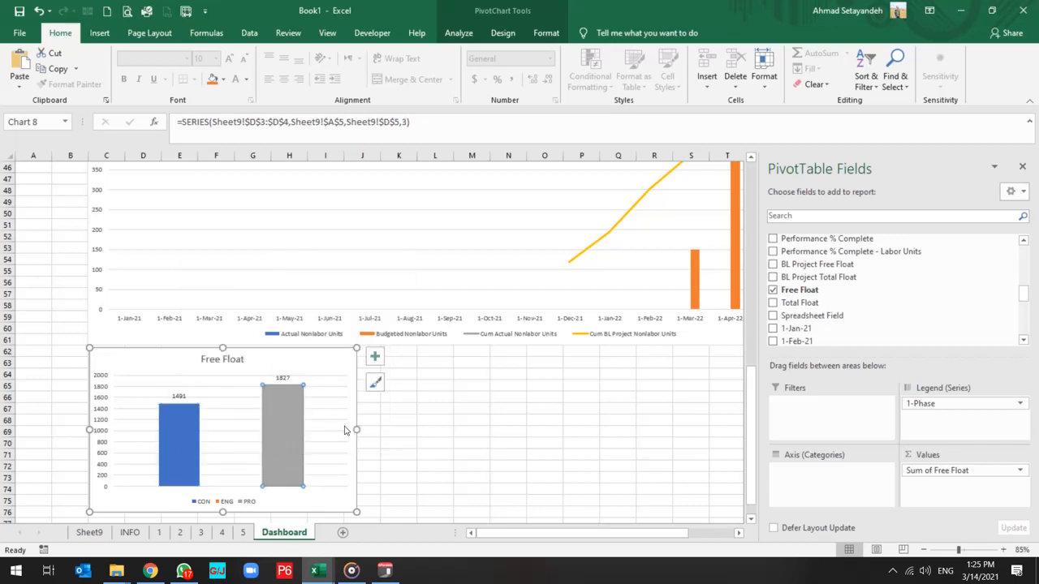
{"action": "left_click", "coordinate": [431, 409]}
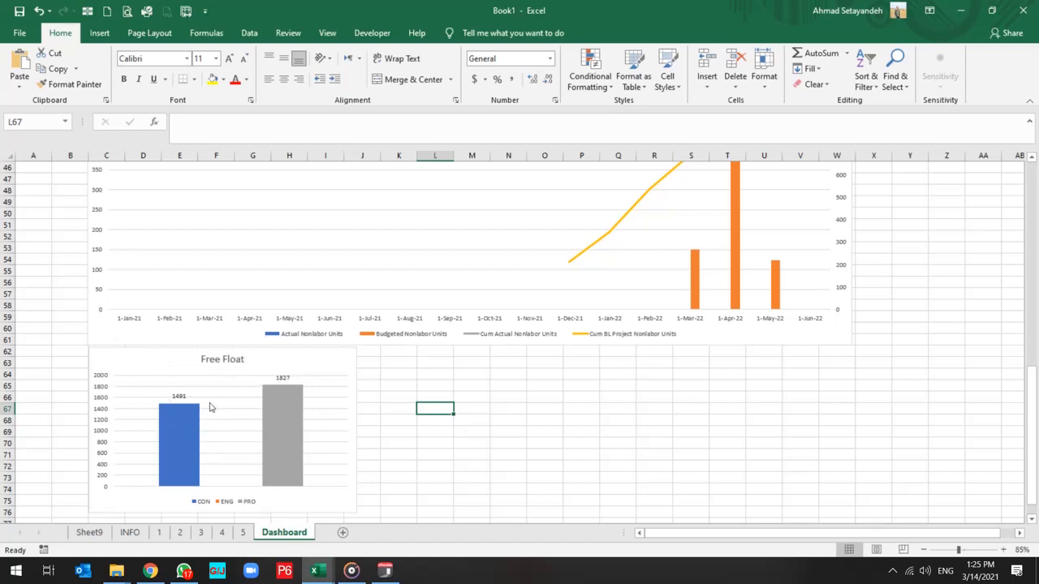
Connect the 1-Discipline slicer to PivotTable8 on Sheet9 through its report connections.
{"action": "scroll", "coordinate": [124, 389], "scroll_direction": "up", "scroll_amount": 15}
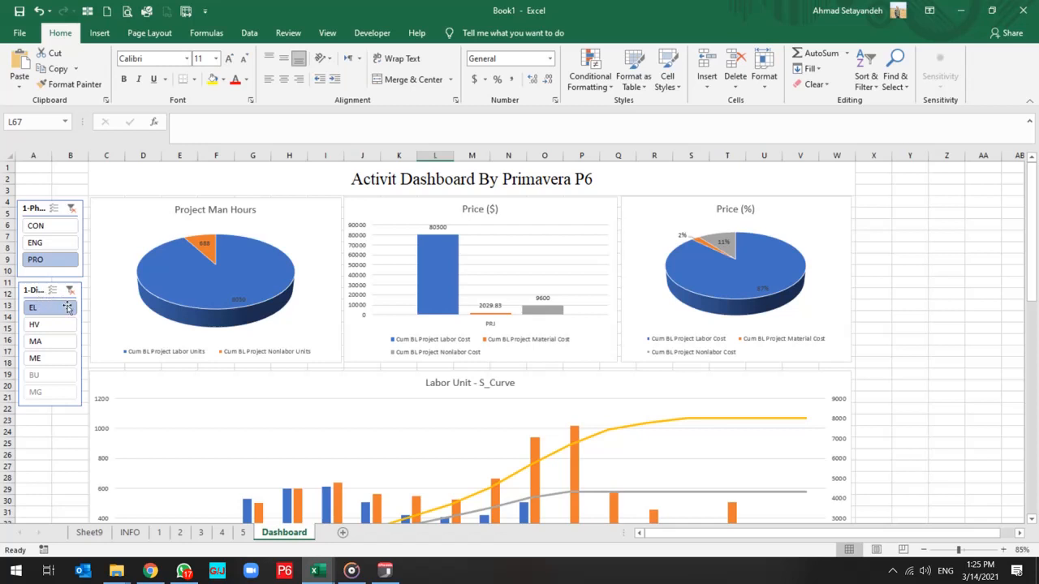
{"action": "right_click", "coordinate": [29, 294]}
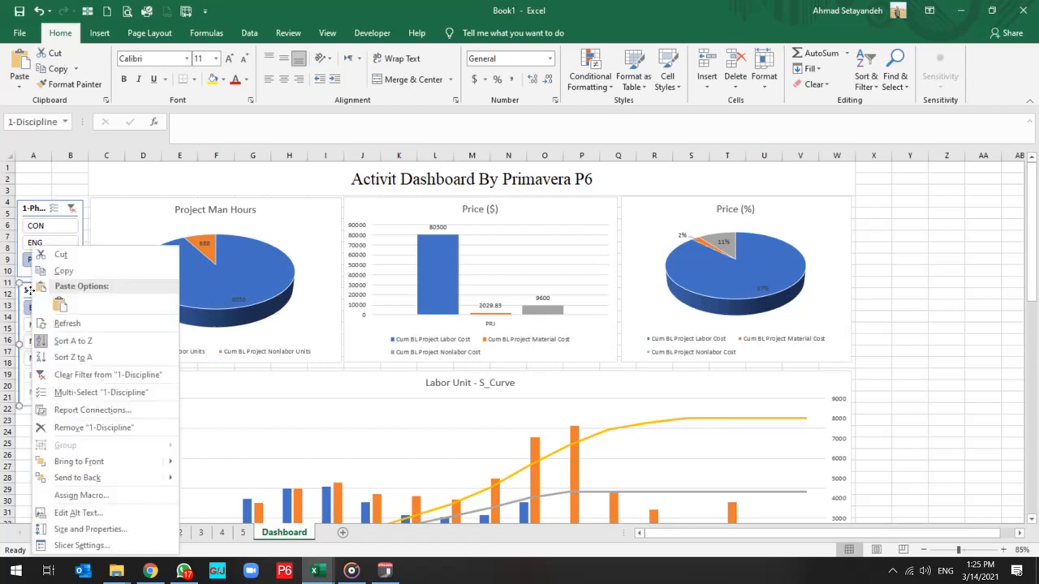
{"action": "left_click", "coordinate": [90, 412]}
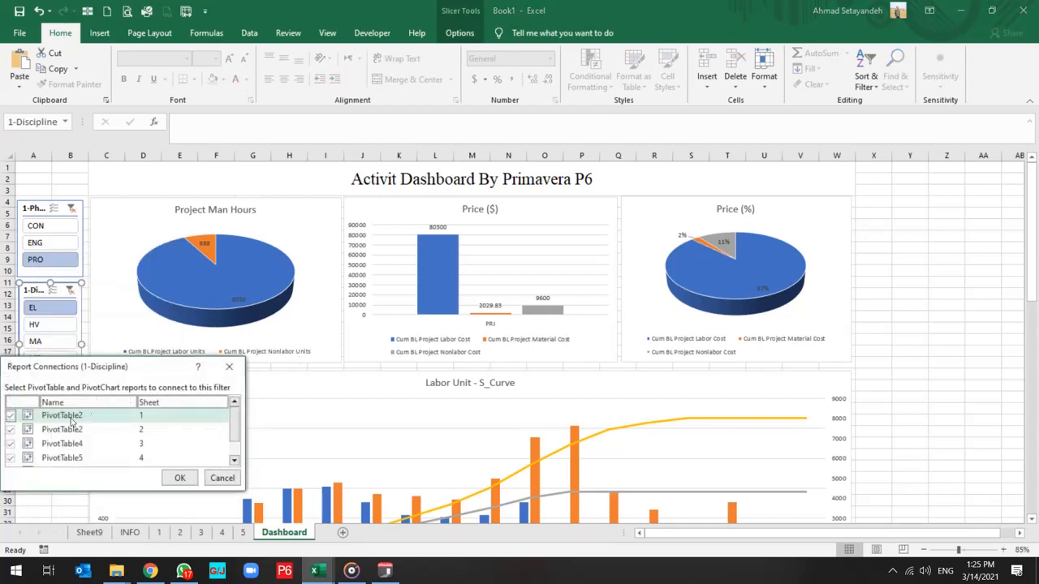
{"action": "scroll", "coordinate": [71, 421], "scroll_direction": "down", "scroll_amount": 2}
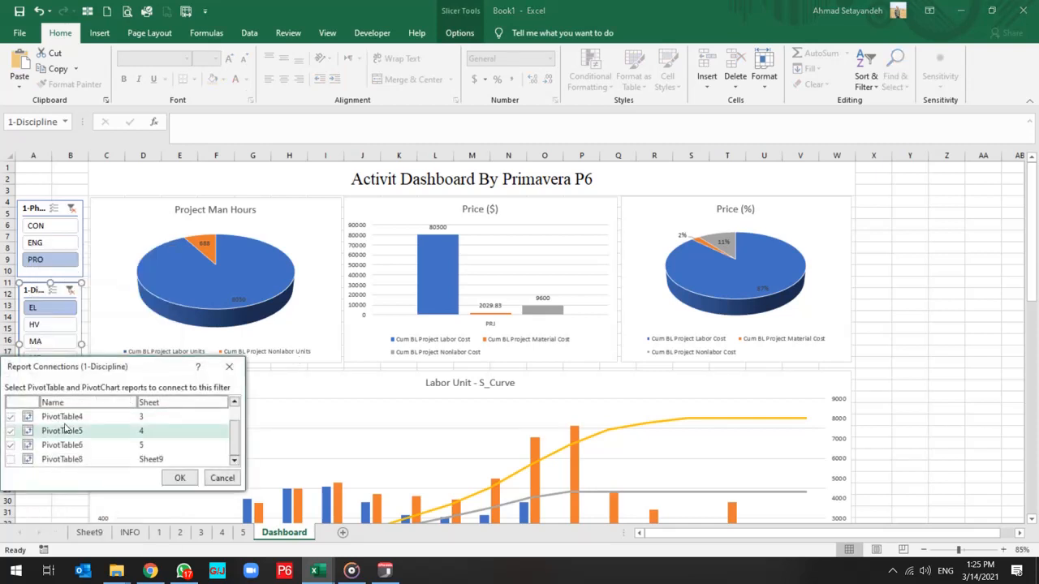
{"action": "left_click", "coordinate": [10, 462]}
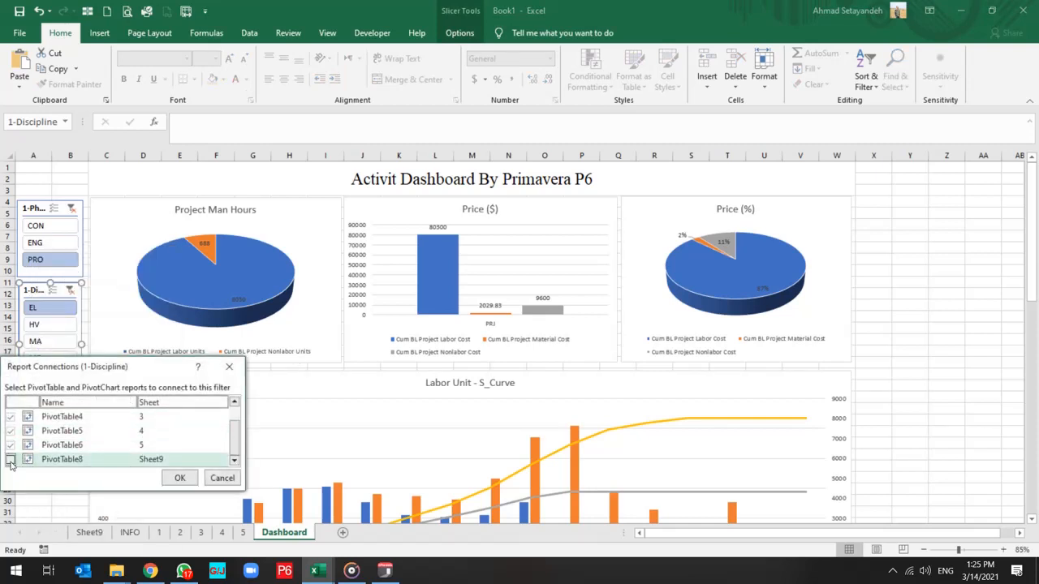
{"action": "left_click", "coordinate": [193, 482]}
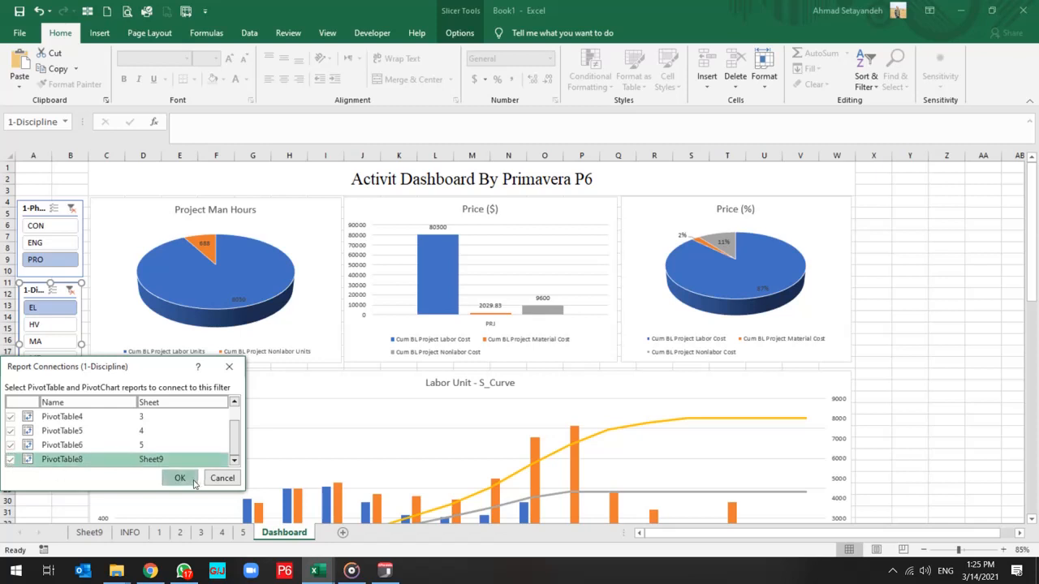
Connect the 1-Phase slicer to PivotTable8 on Sheet9 as well.
{"action": "right_click", "coordinate": [32, 209]}
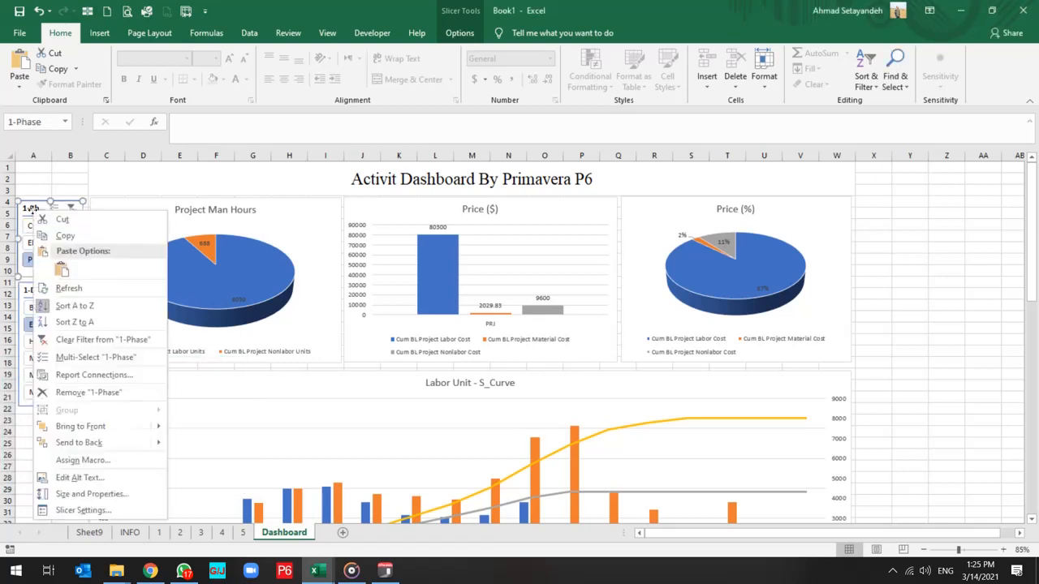
{"action": "left_click", "coordinate": [72, 382]}
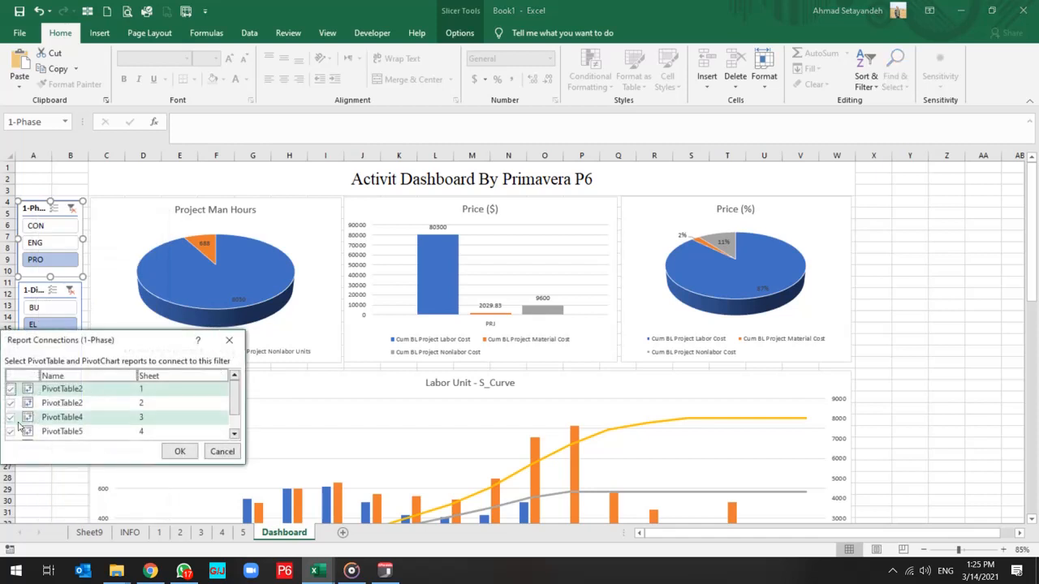
{"action": "left_click", "coordinate": [192, 452]}
Rename Sheet9 as 6 and move it between sheet 5 and the Dashboard sheet.
{"action": "left_click", "coordinate": [89, 532]}
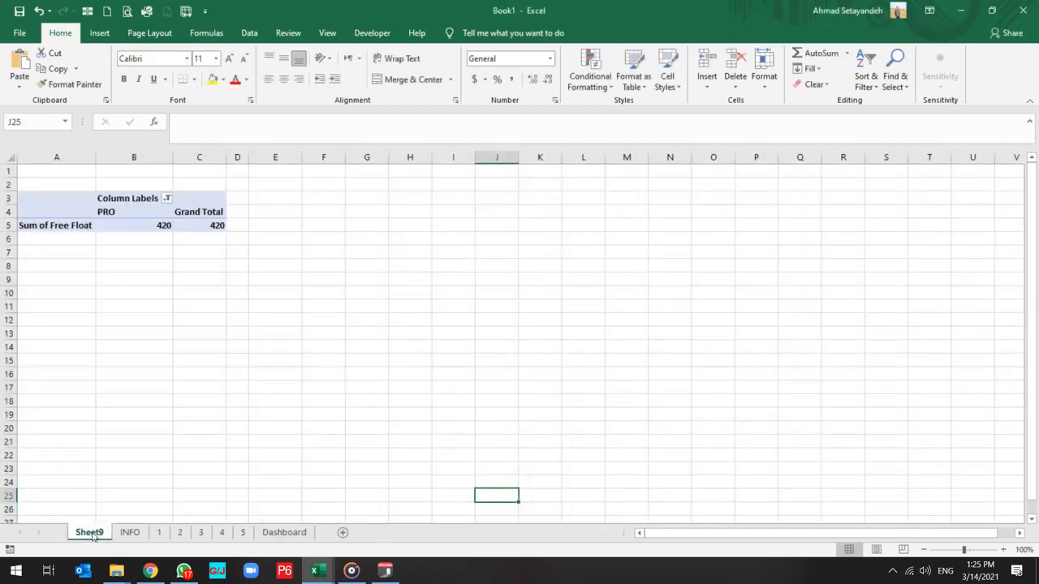
{"action": "type", "text": "6"}
{"action": "key", "text": "Return"}
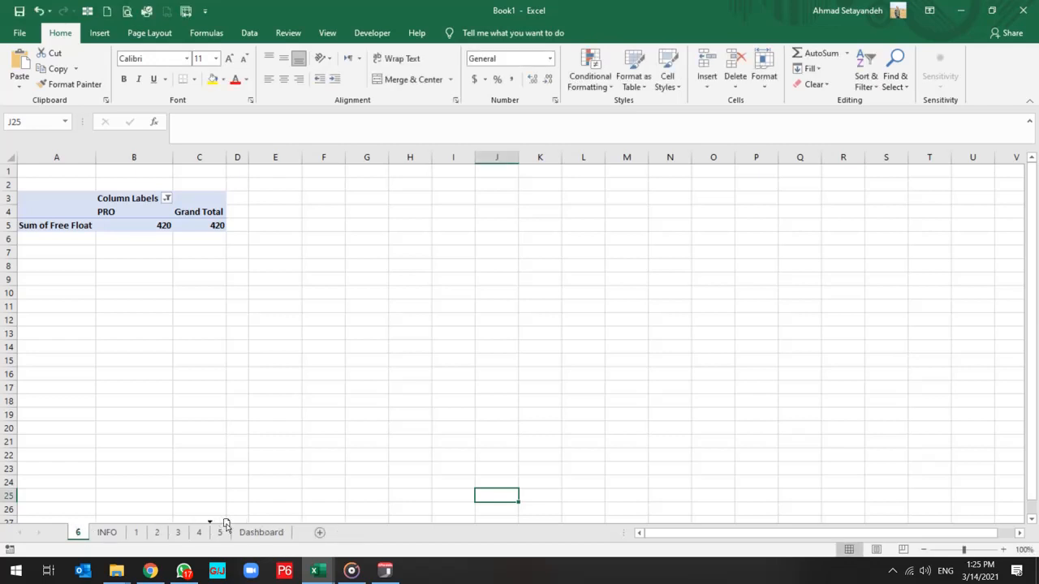
{"action": "left_click_drag", "start_coordinate": [235, 524], "coordinate": [236, 526]}
Clear the filters of the 1-Phase and 1-Discipline slicers on the Dashboard sheet and check the Free Float chart.
{"action": "left_click", "coordinate": [261, 531]}
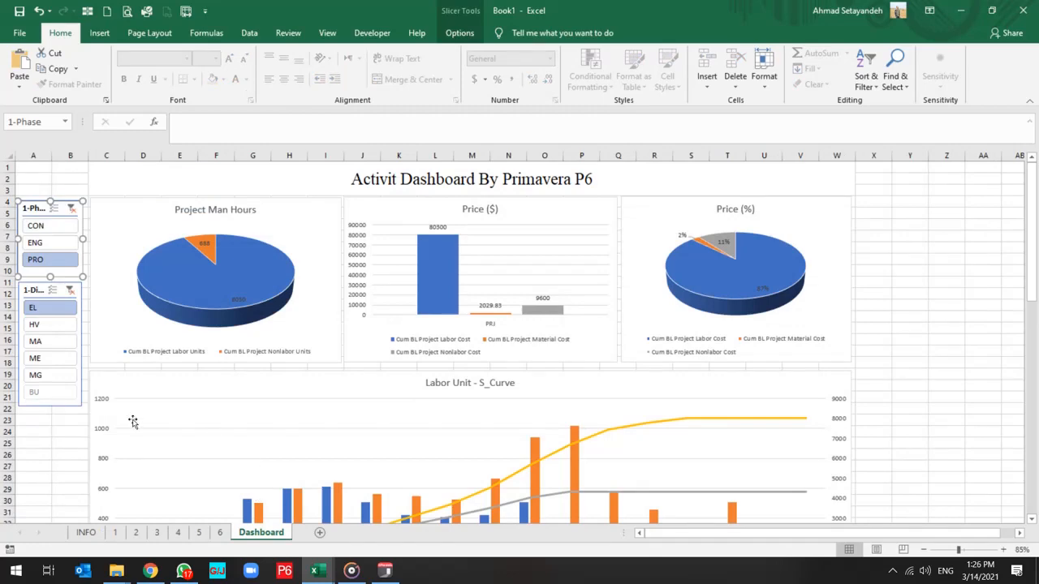
{"action": "left_click", "coordinate": [42, 444]}
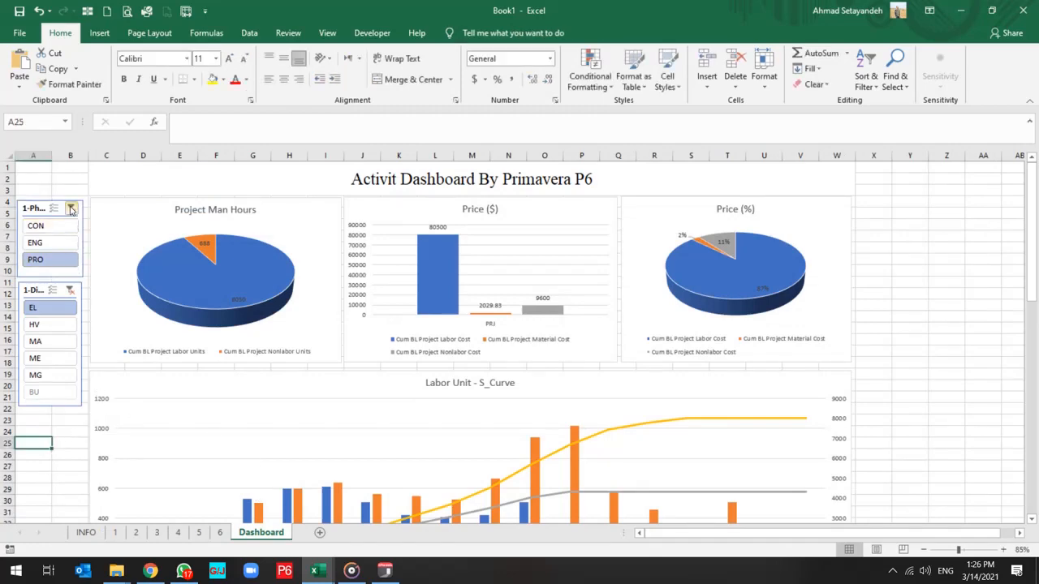
{"action": "left_click", "coordinate": [71, 210]}
{"action": "left_click", "coordinate": [69, 290]}
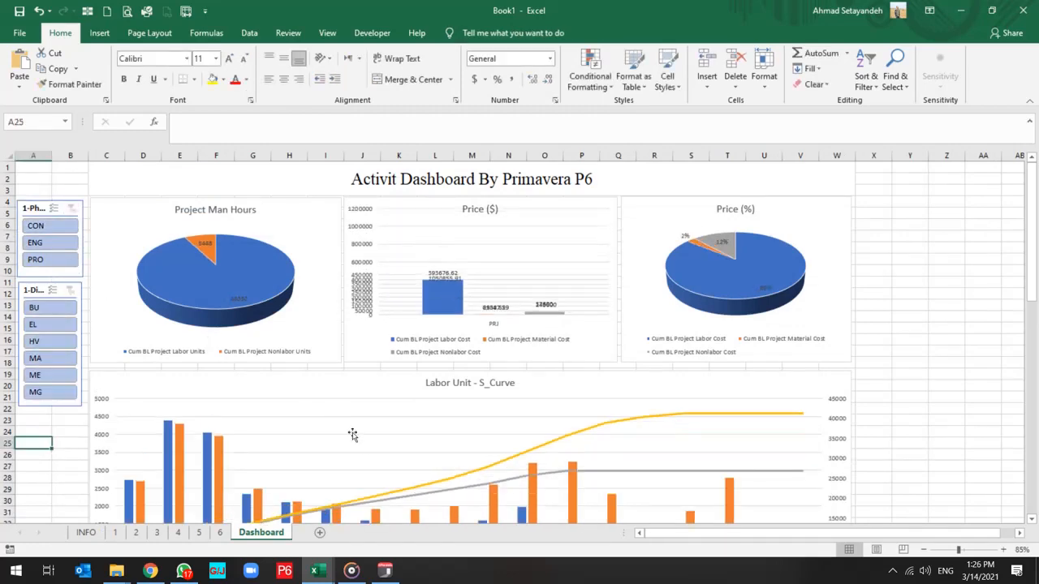
{"action": "scroll", "coordinate": [362, 445], "scroll_direction": "down", "scroll_amount": 17}
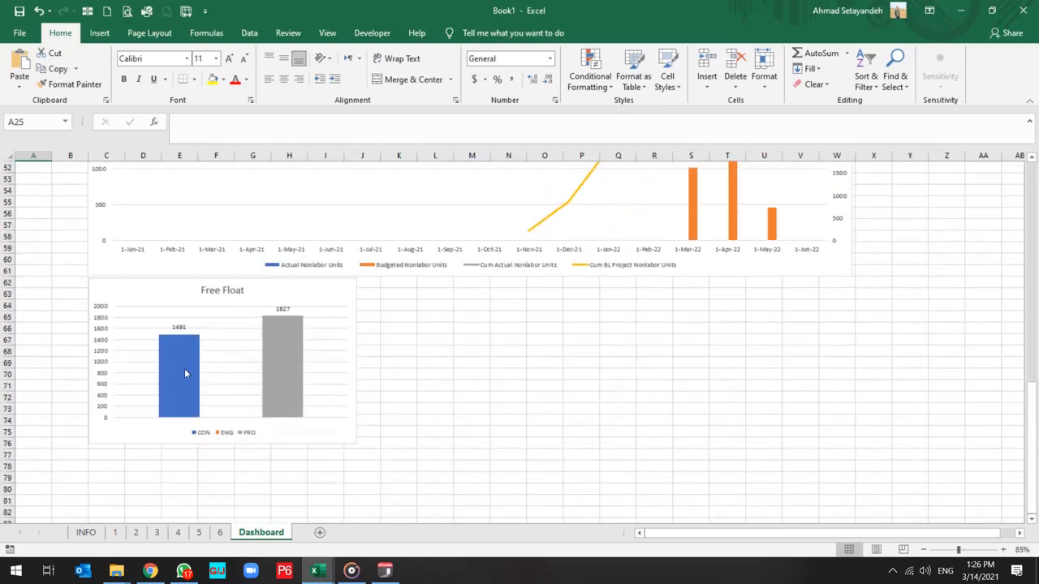
Filter the dashboard to phase PRO and check how the Free Float chart and the S-curves respond.
{"action": "scroll", "coordinate": [133, 381], "scroll_direction": "up", "scroll_amount": 17}
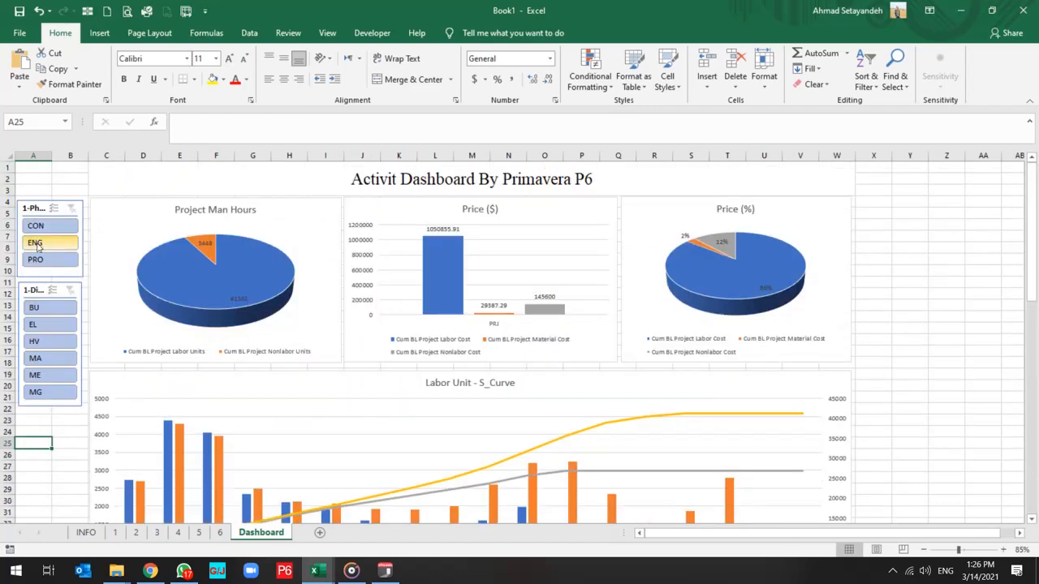
{"action": "left_click", "coordinate": [49, 260]}
{"action": "scroll", "coordinate": [230, 442], "scroll_direction": "down", "scroll_amount": 17}
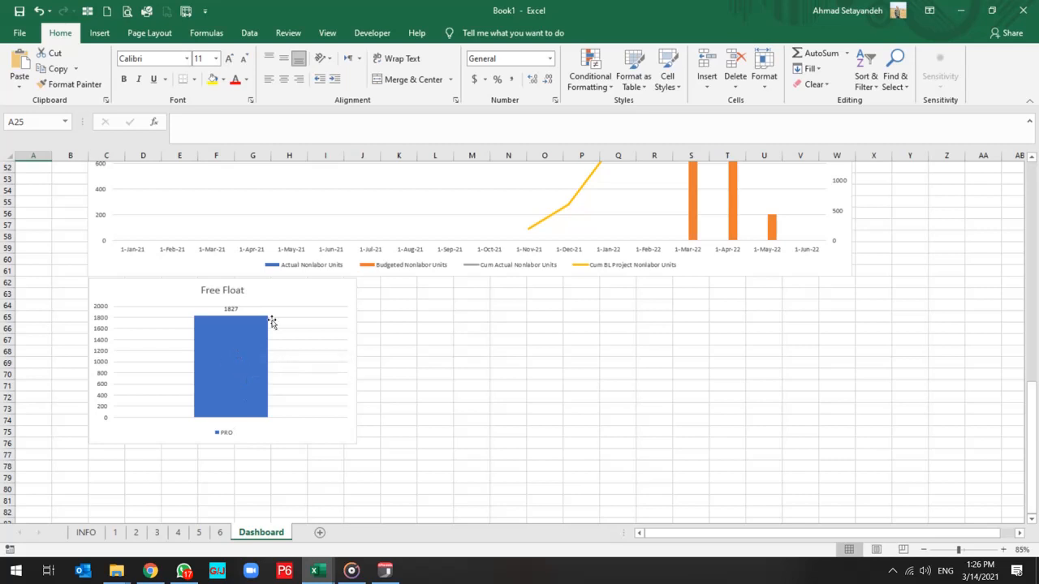
{"action": "mouse_move", "coordinate": [249, 391]}
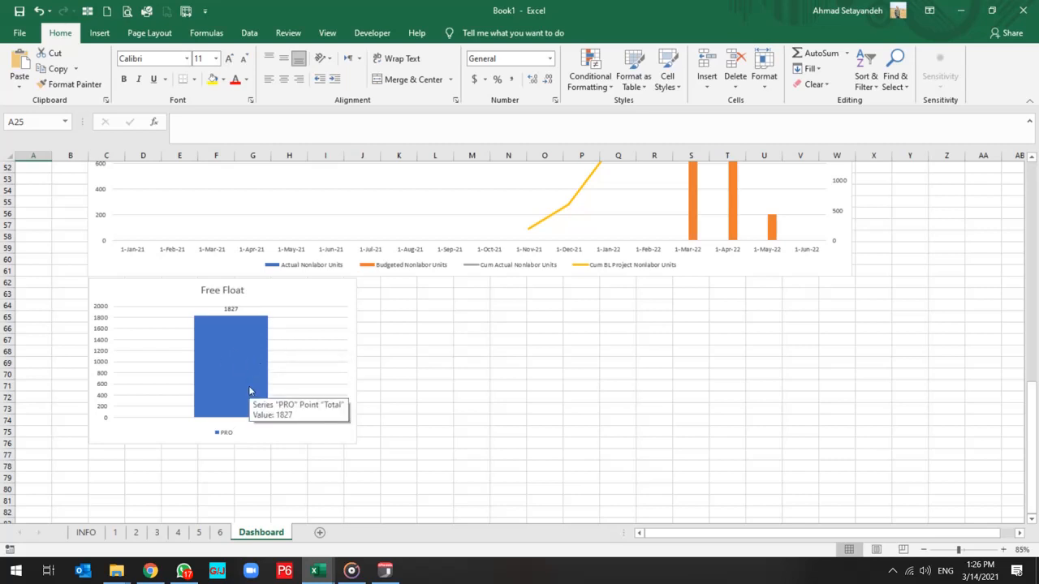
{"action": "scroll", "coordinate": [447, 350], "scroll_direction": "up", "scroll_amount": 9}
{"action": "scroll", "coordinate": [447, 353], "scroll_direction": "up", "scroll_amount": 8}
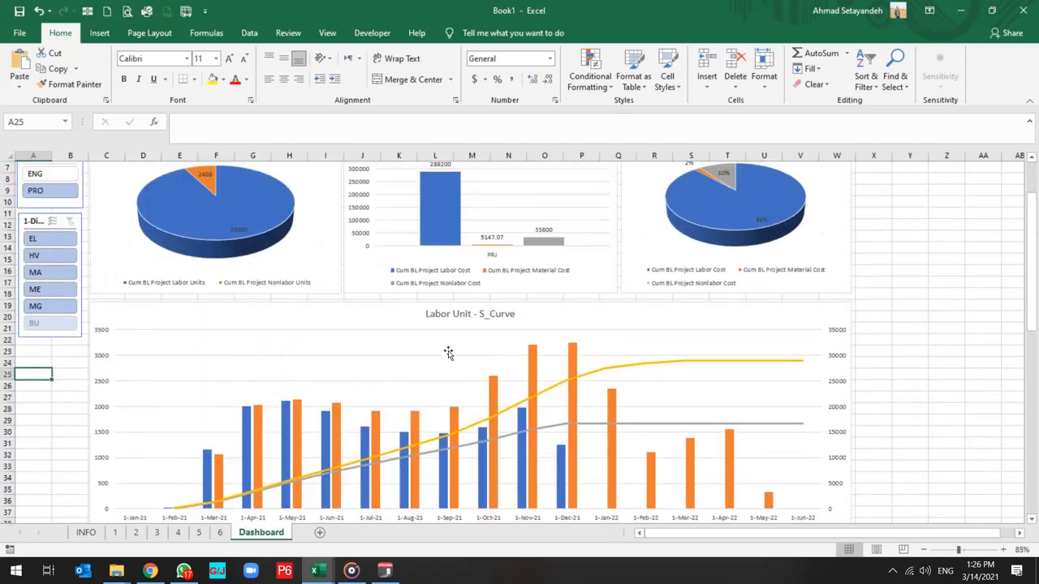
Move the Free Float chart to the top row of the dashboard, directly right of the Price (%) chart.
{"action": "scroll", "coordinate": [447, 347], "scroll_direction": "down", "scroll_amount": 3, "text": "ctrl"}
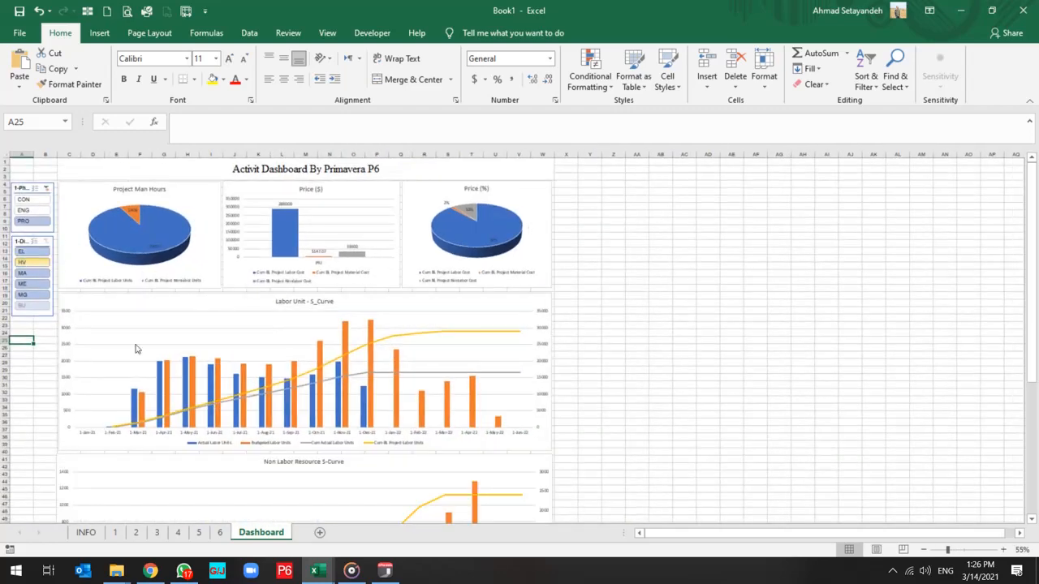
{"action": "scroll", "coordinate": [198, 388], "scroll_direction": "down", "scroll_amount": 8}
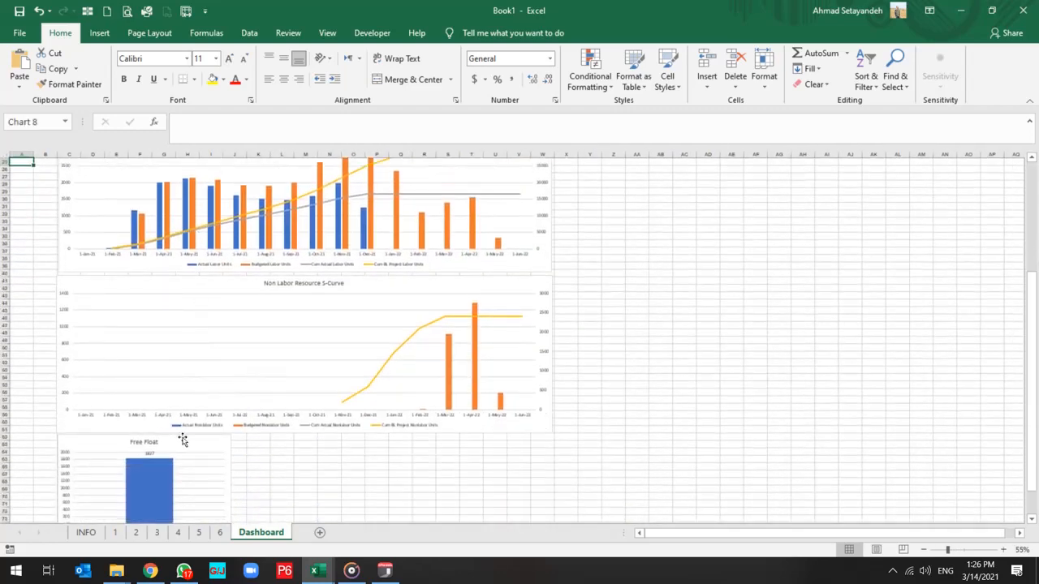
{"action": "left_click_drag", "start_coordinate": [183, 439], "coordinate": [665, 207]}
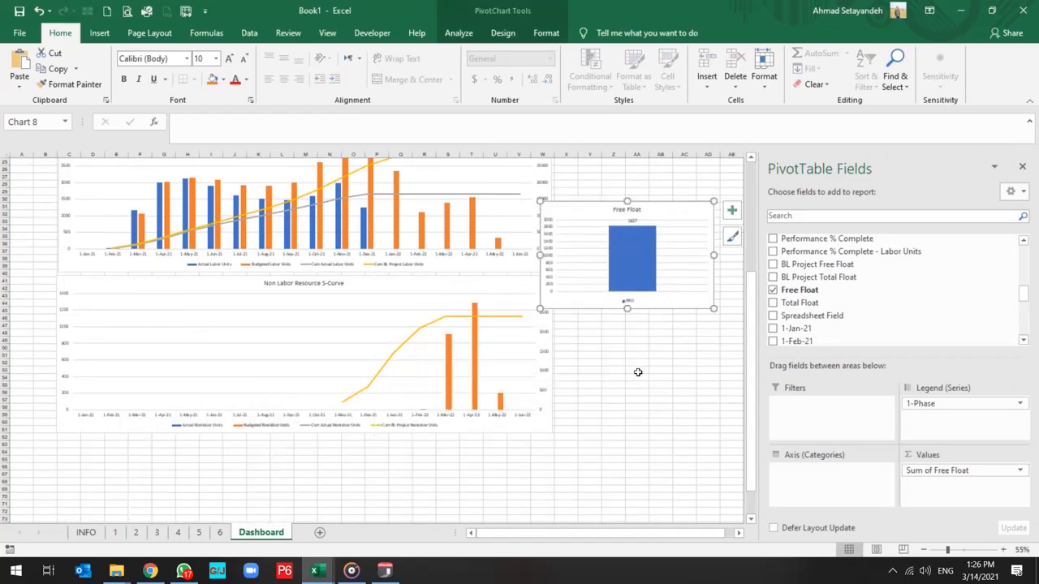
{"action": "scroll", "coordinate": [638, 372], "scroll_direction": "up", "scroll_amount": 8}
{"action": "left_click_drag", "start_coordinate": [577, 388], "coordinate": [597, 189]}
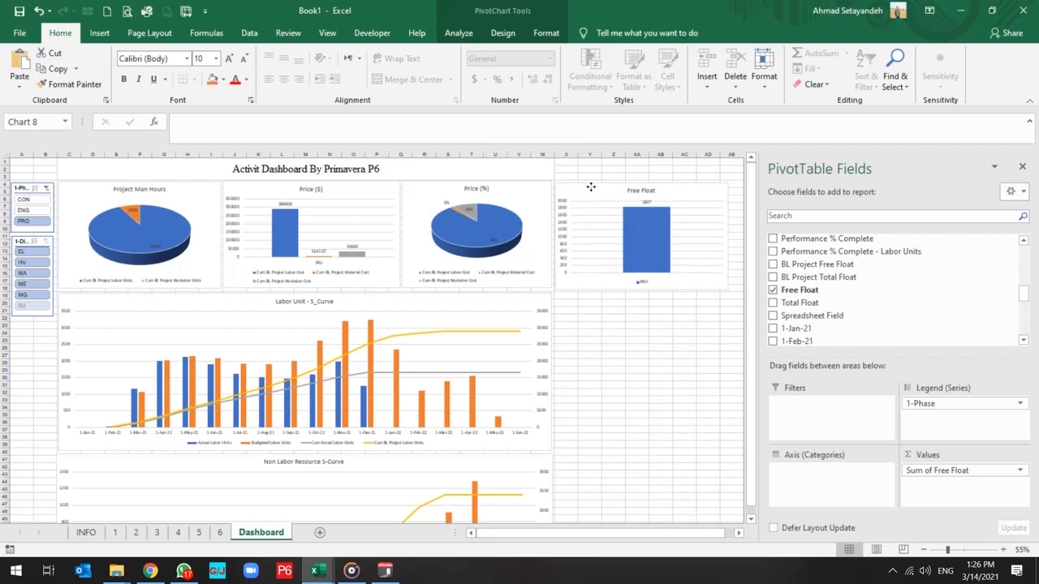
{"action": "left_click", "coordinate": [591, 187]}
Test the slicers by filtering phase PRO by disciplines HV, ME and MA, and phase CON by BU, HV and MA.
{"action": "left_click", "coordinate": [28, 264]}
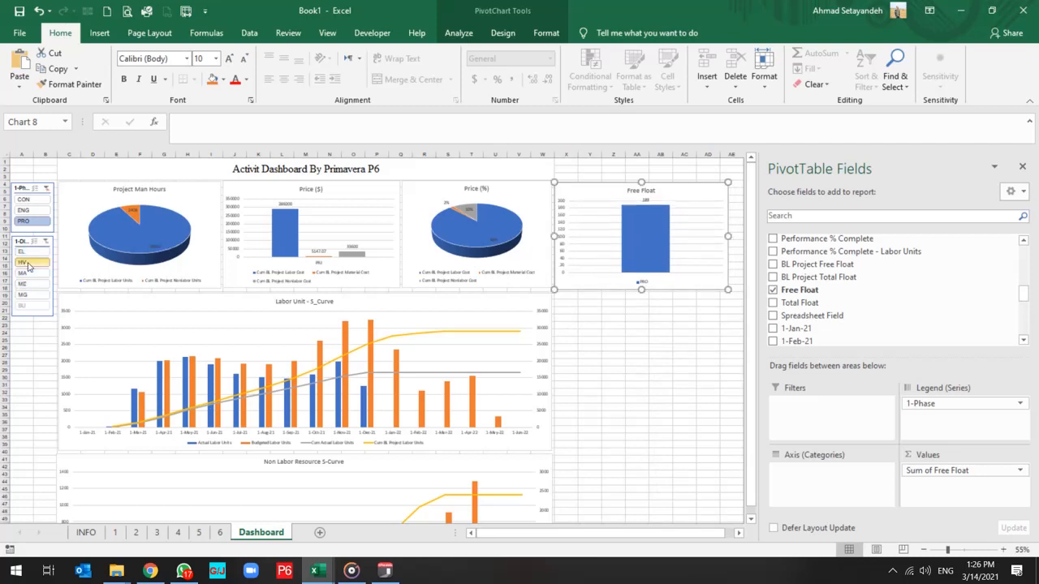
{"action": "left_click", "coordinate": [24, 286]}
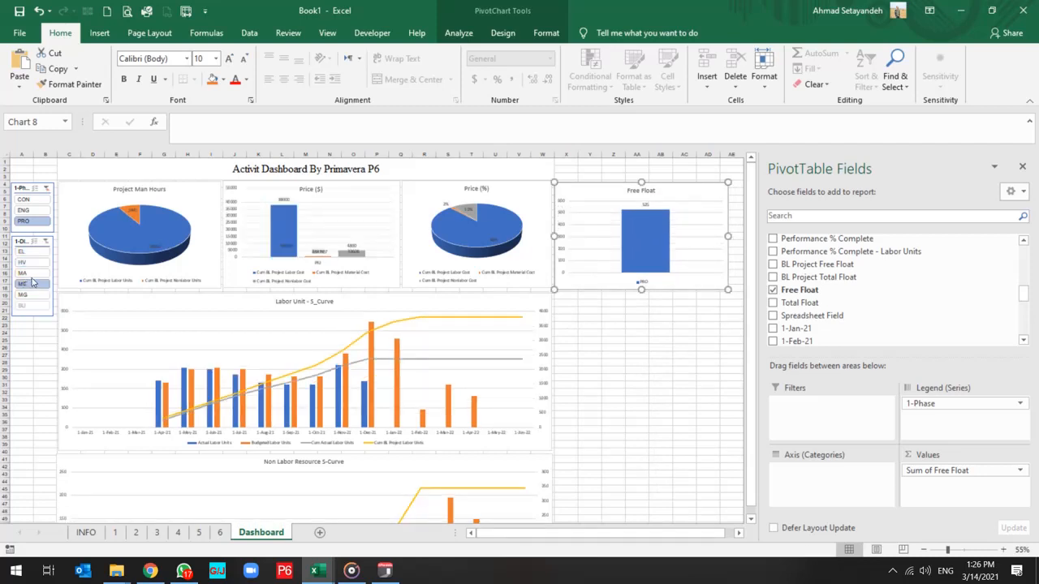
{"action": "left_click", "coordinate": [31, 274]}
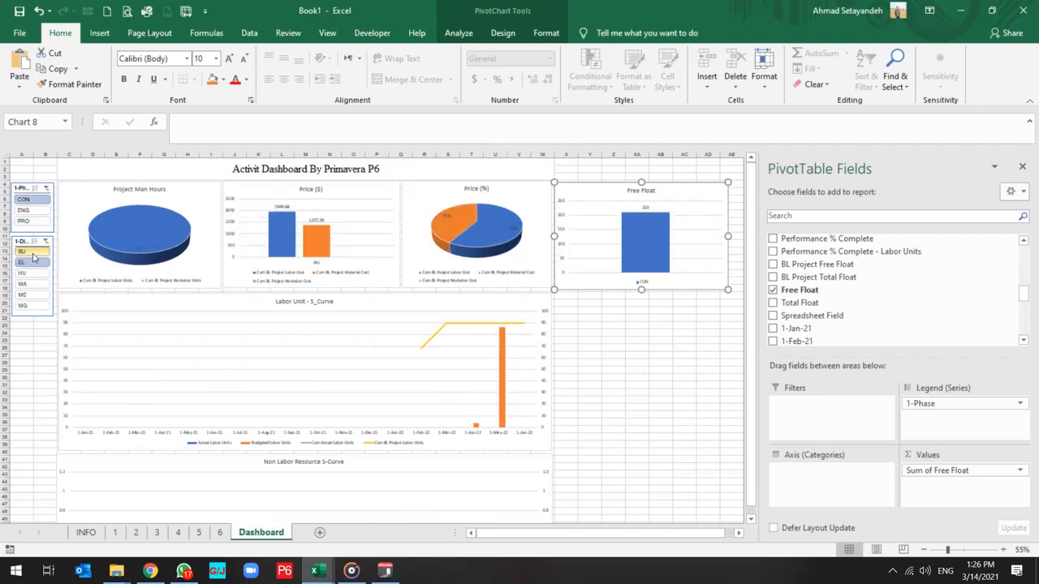
{"action": "left_click", "coordinate": [32, 254]}
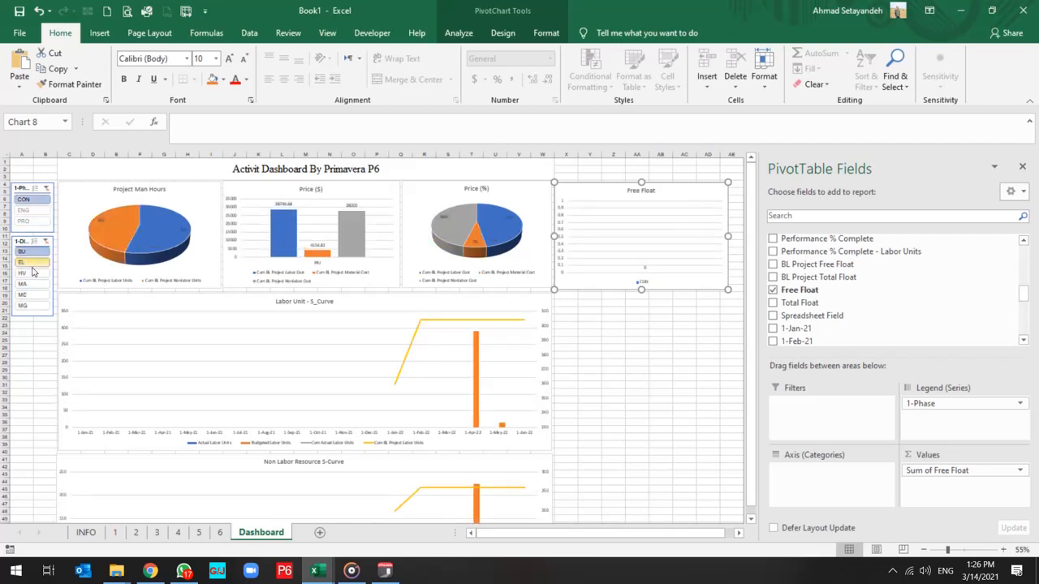
{"action": "left_click", "coordinate": [32, 272]}
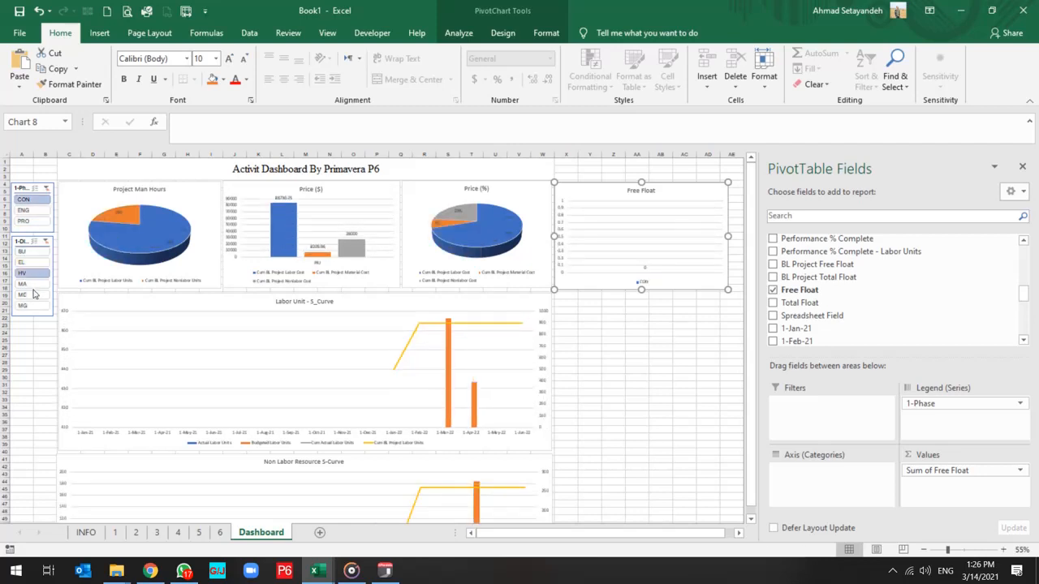
{"action": "left_click", "coordinate": [32, 283]}
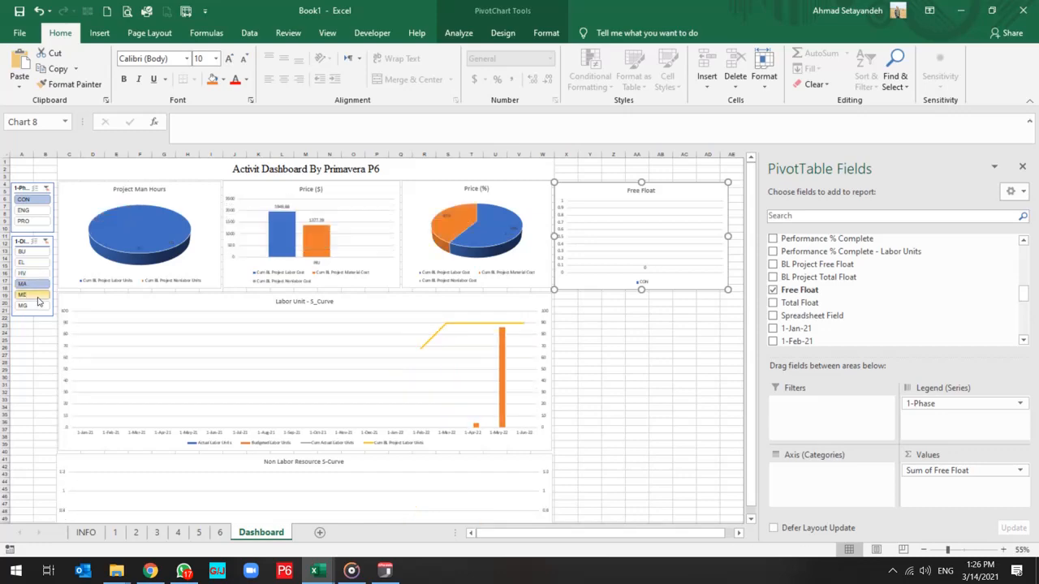